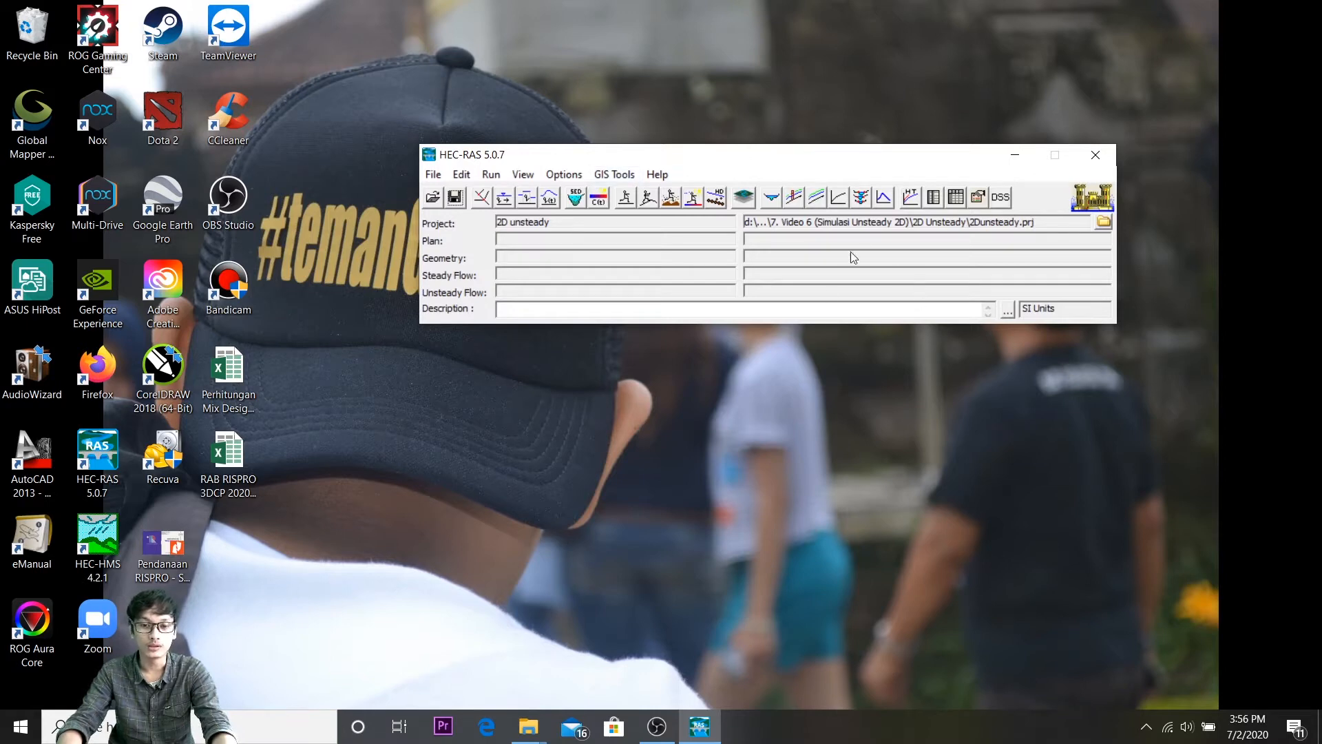
Step: Open RAS Mapper for the 2D unsteady project
{"action": "left_click", "coordinate": [483, 197]}
{"action": "left_click", "coordinate": [1189, 104]}
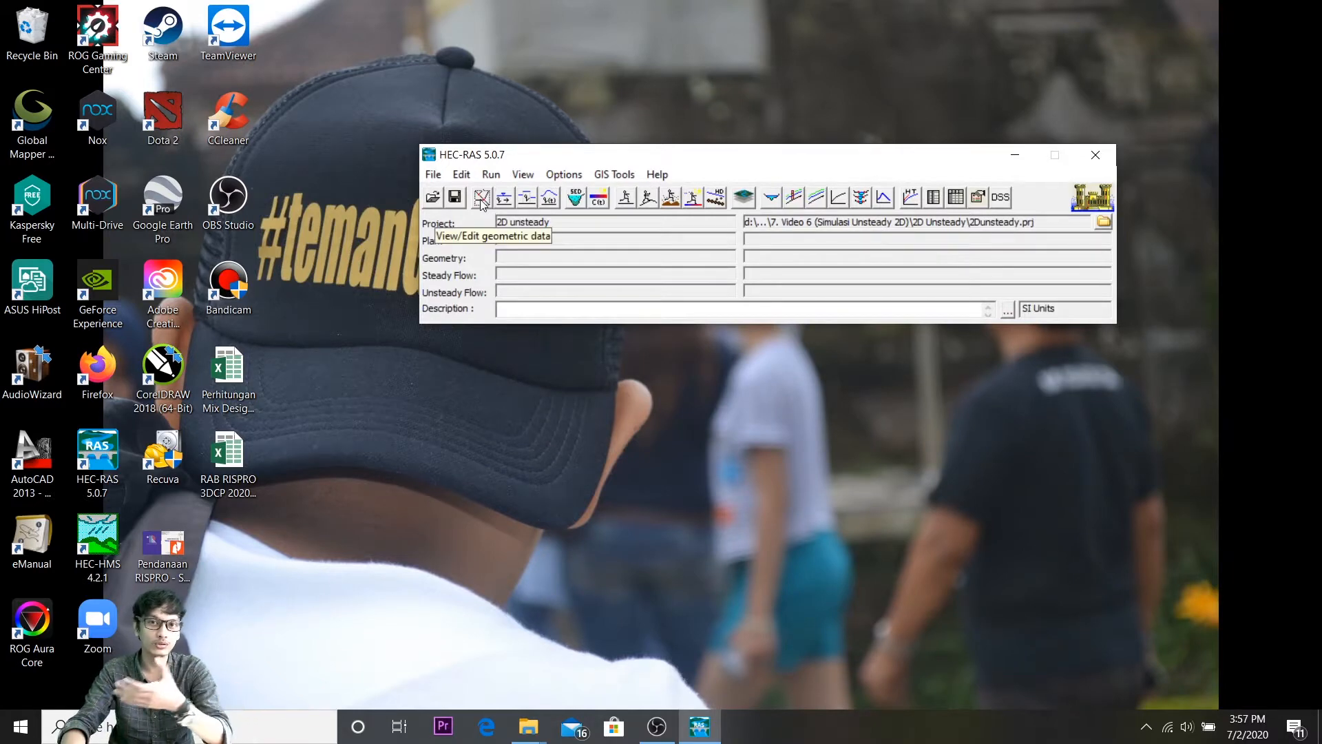
{"action": "left_click", "coordinate": [748, 200]}
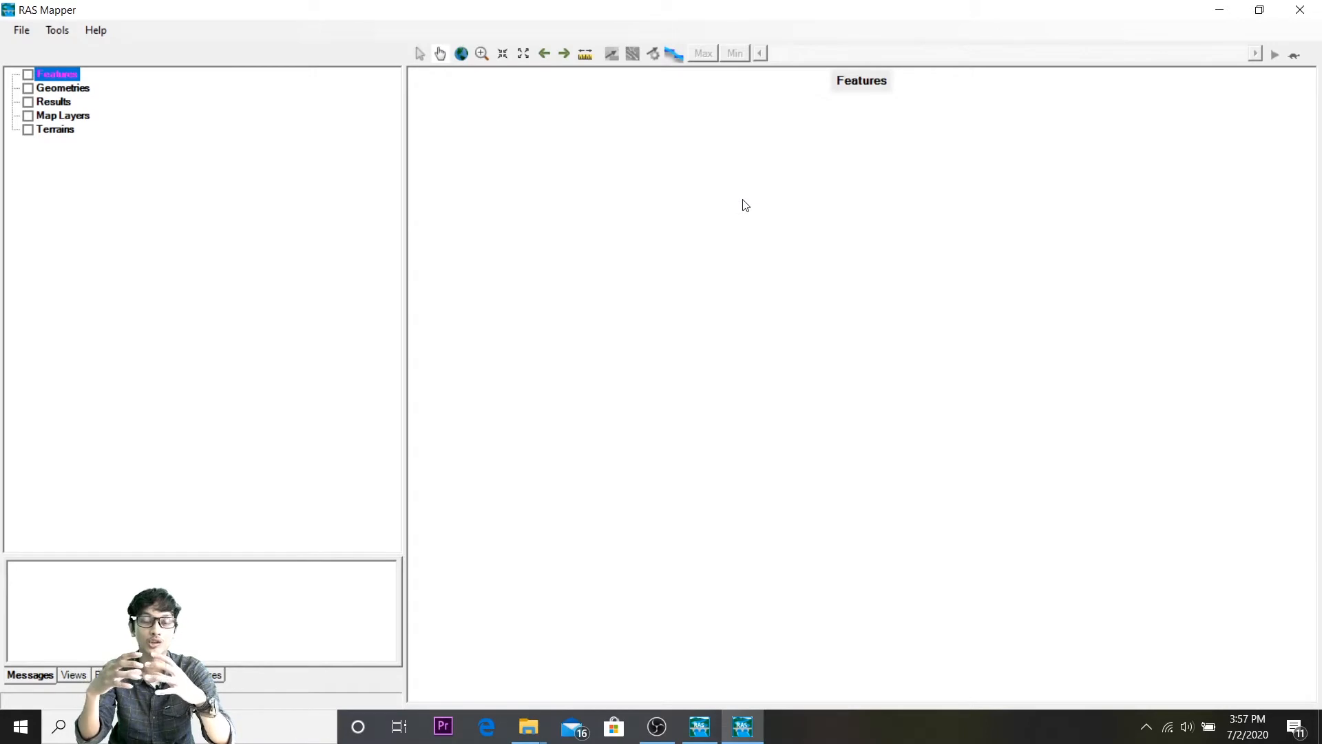
{"action": "left_click", "coordinate": [744, 204]}
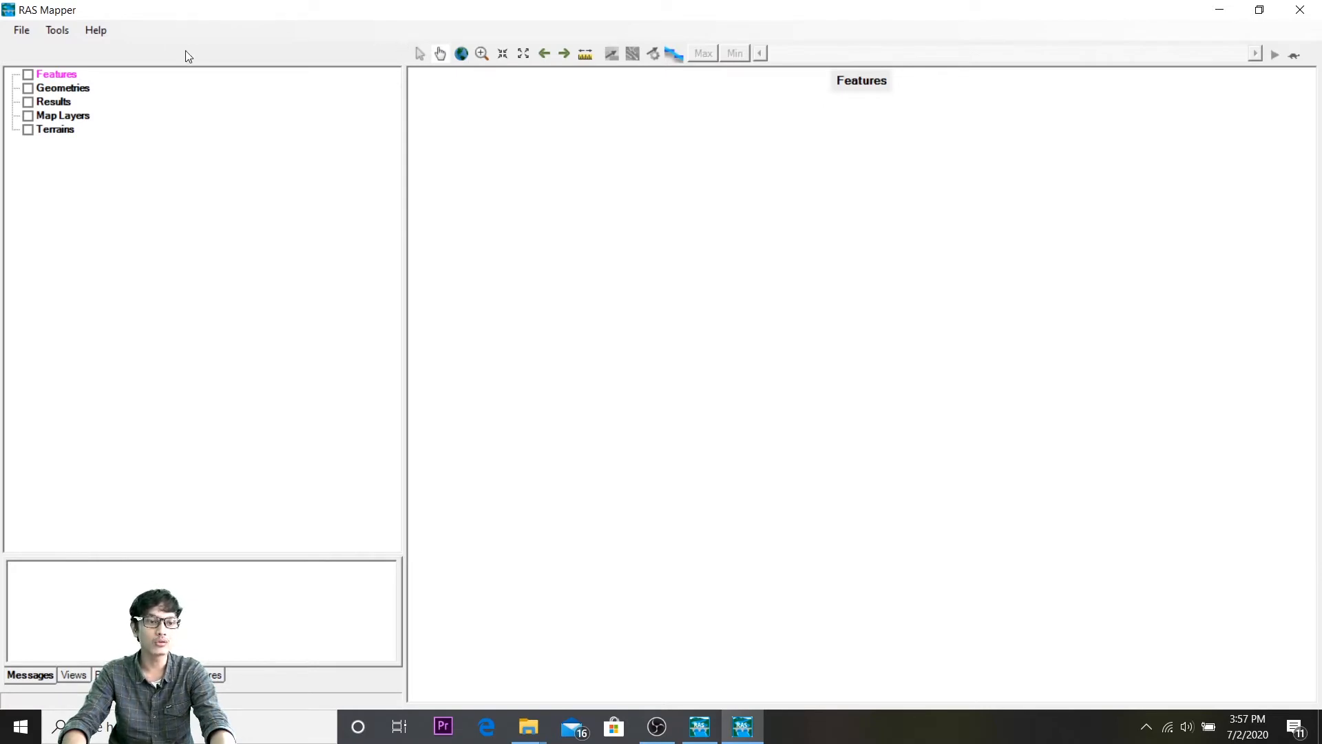
Step: Open the project's projection settings and start browsing for an ESRI projection file
{"action": "left_click", "coordinate": [57, 31]}
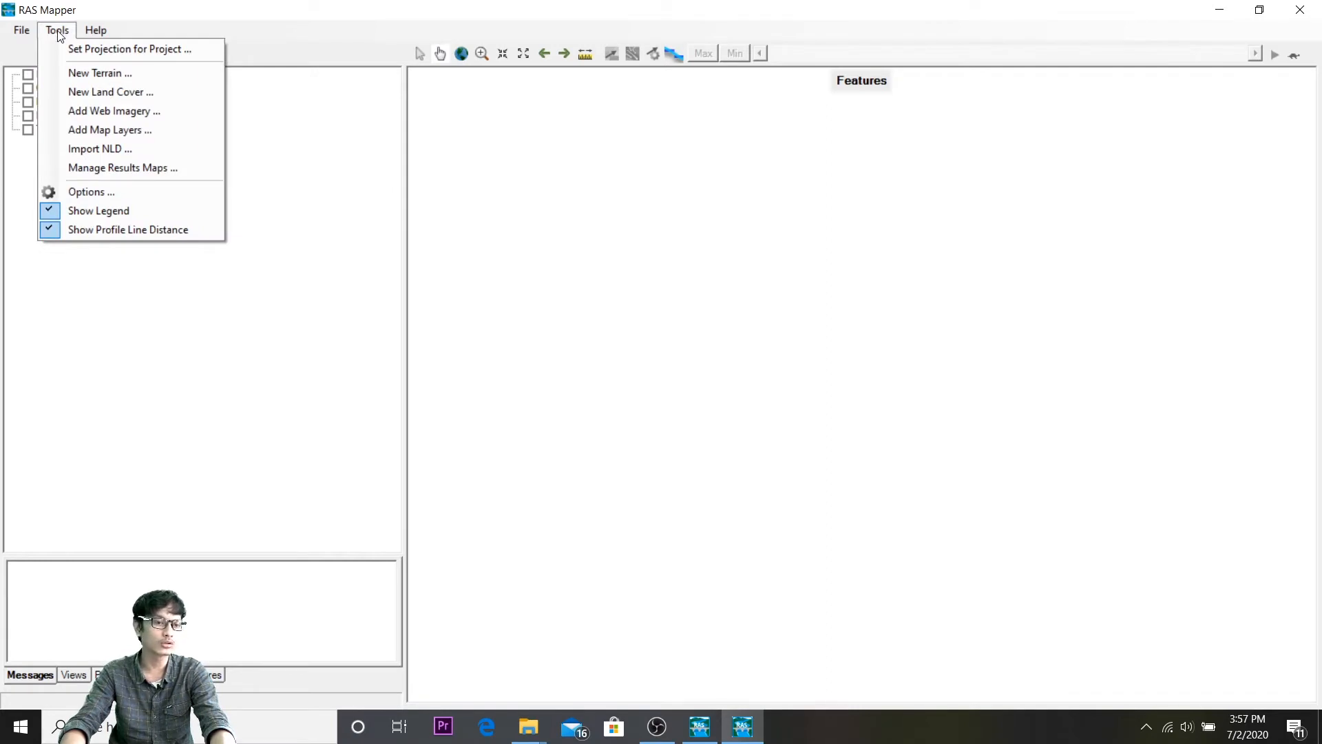
{"action": "left_click", "coordinate": [165, 49]}
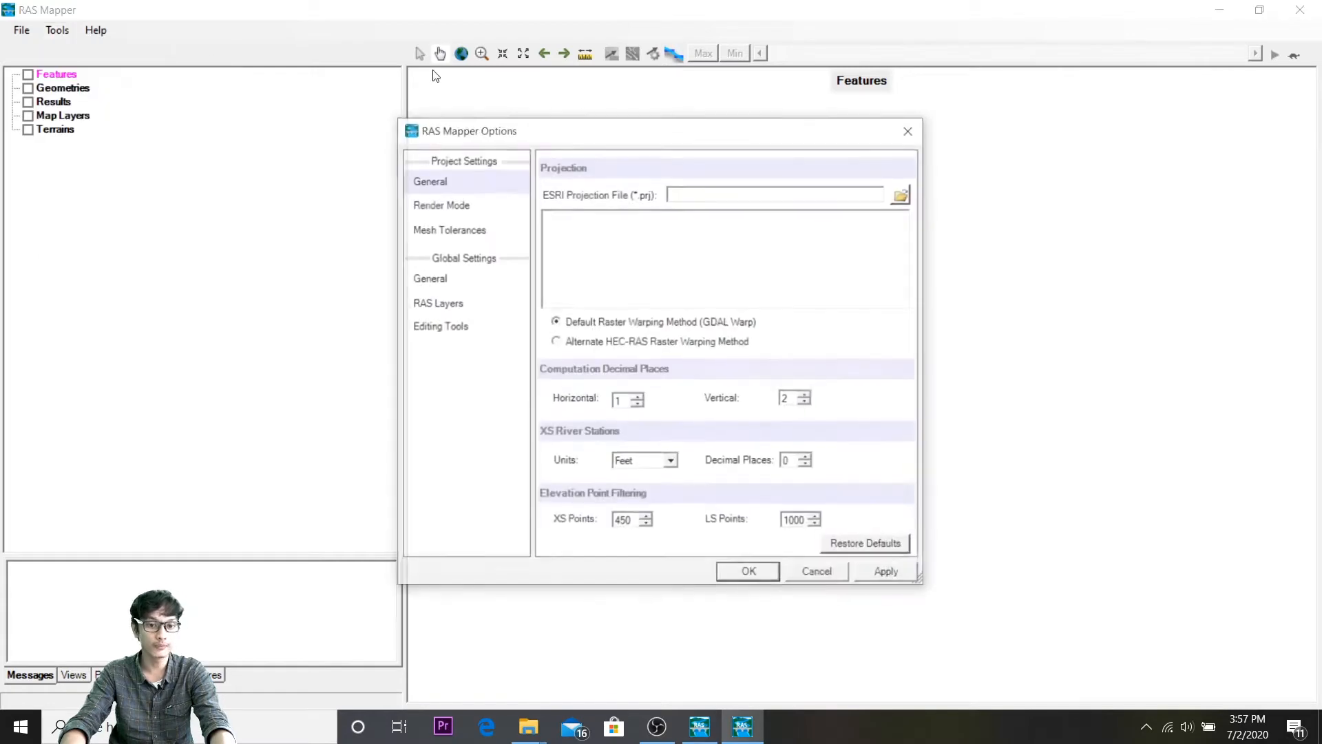
{"action": "left_click", "coordinate": [904, 195]}
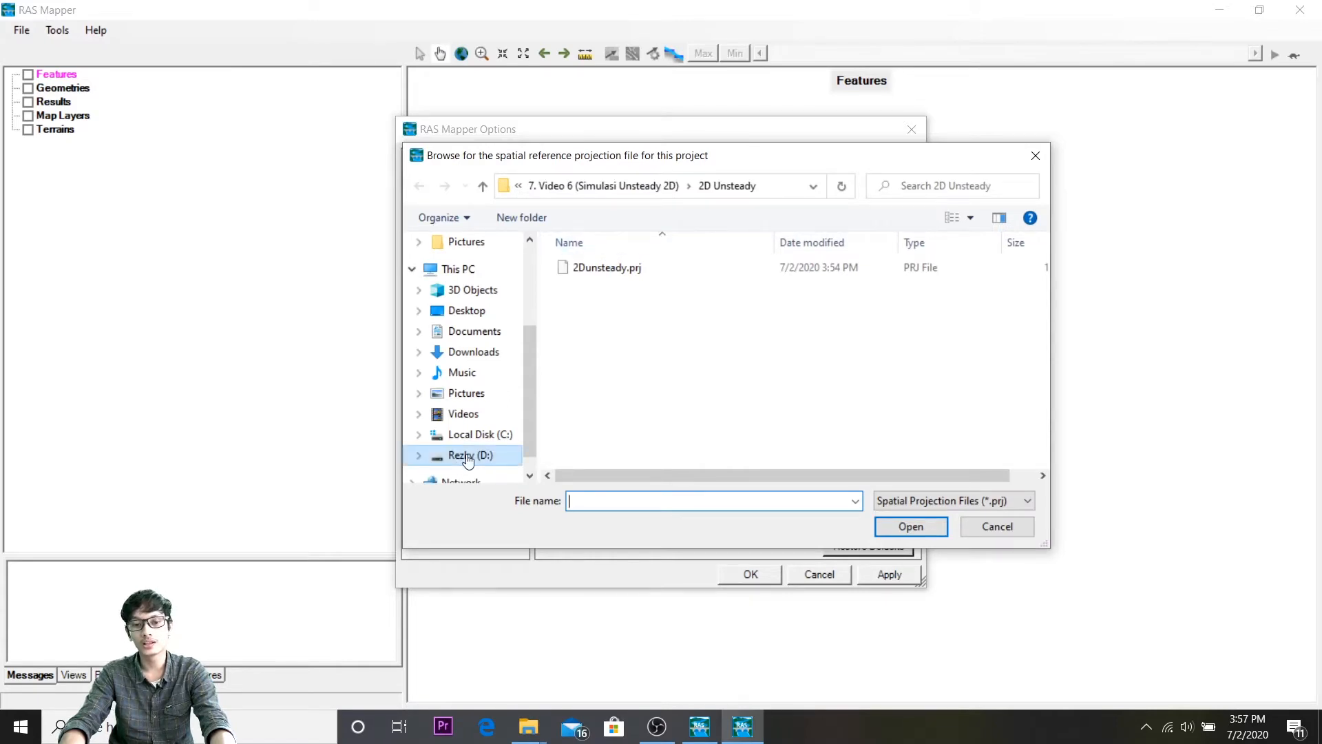
{"action": "left_click_drag", "start_coordinate": [694, 476], "coordinate": [794, 482]}
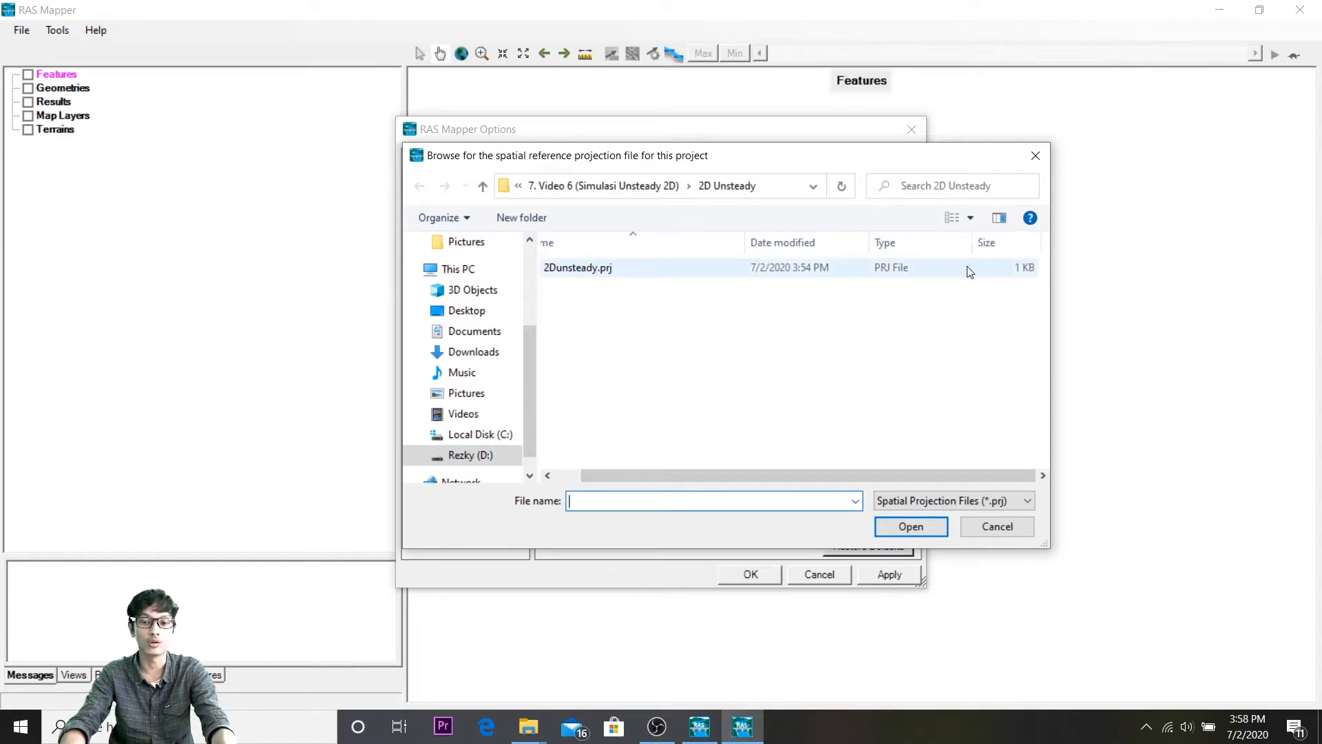
{"action": "left_click_drag", "start_coordinate": [792, 474], "coordinate": [744, 474]}
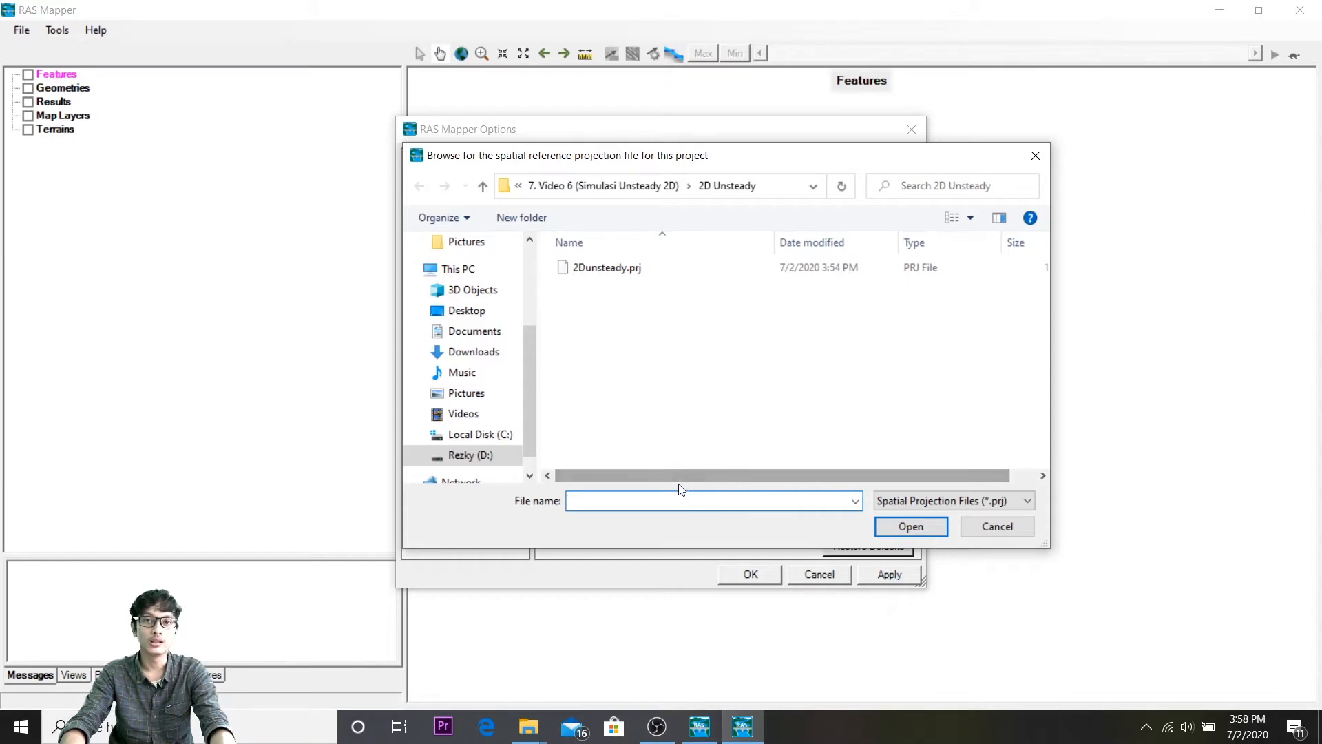
Step: Browse on the D drive to the folder Flat\Mission\ITS\S1\Semester 8\Tugas Akhir
{"action": "left_click", "coordinate": [471, 455]}
{"action": "double_click", "coordinate": [661, 339]}
{"action": "double_click", "coordinate": [647, 267]}
{"action": "double_click", "coordinate": [649, 283]}
{"action": "double_click", "coordinate": [649, 284]}
{"action": "double_click", "coordinate": [649, 303]}
{"action": "double_click", "coordinate": [649, 319]}
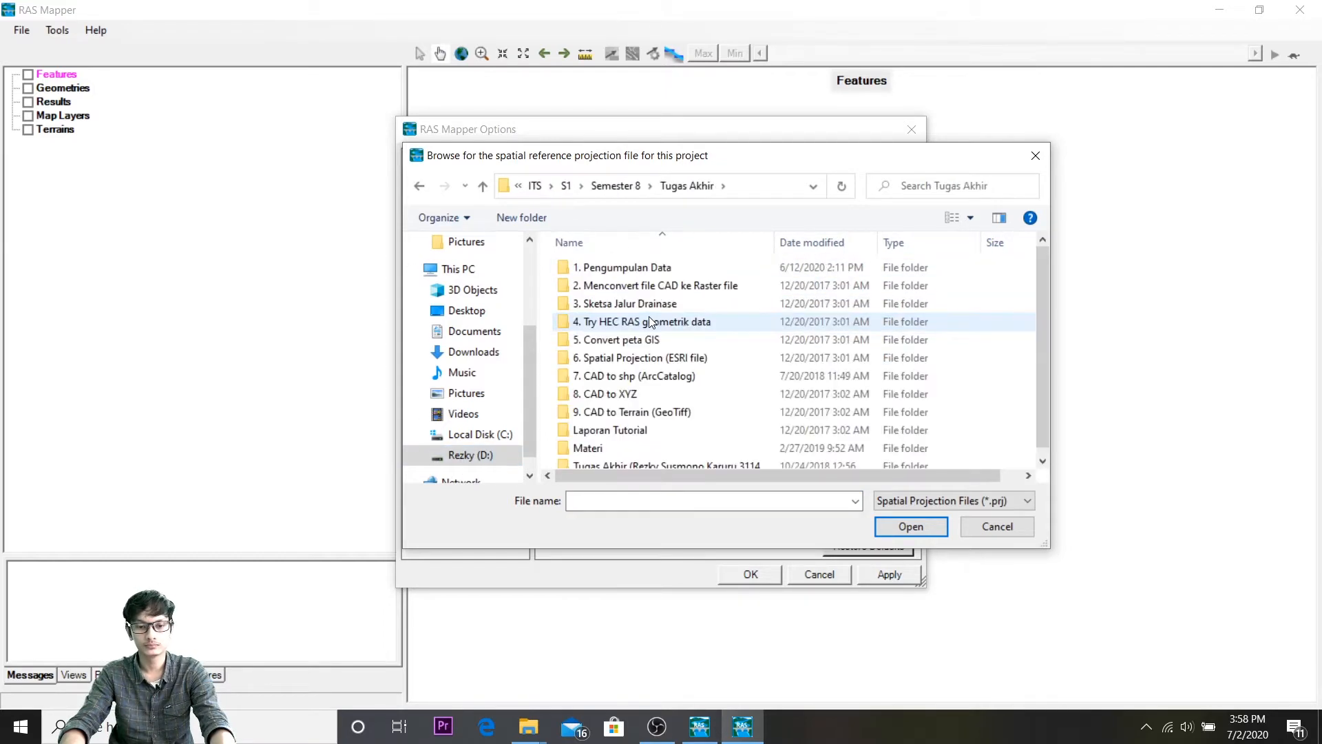
Step: Load the WGS_1984_UTM_Zone_50S projection file from the GIS_Data folder of Example 2 in "4. Try HEC RAS geometrik data"
{"action": "double_click", "coordinate": [649, 322]}
{"action": "double_click", "coordinate": [623, 297]}
{"action": "double_click", "coordinate": [642, 357]}
{"action": "left_click", "coordinate": [484, 187]}
{"action": "left_click", "coordinate": [615, 308]}
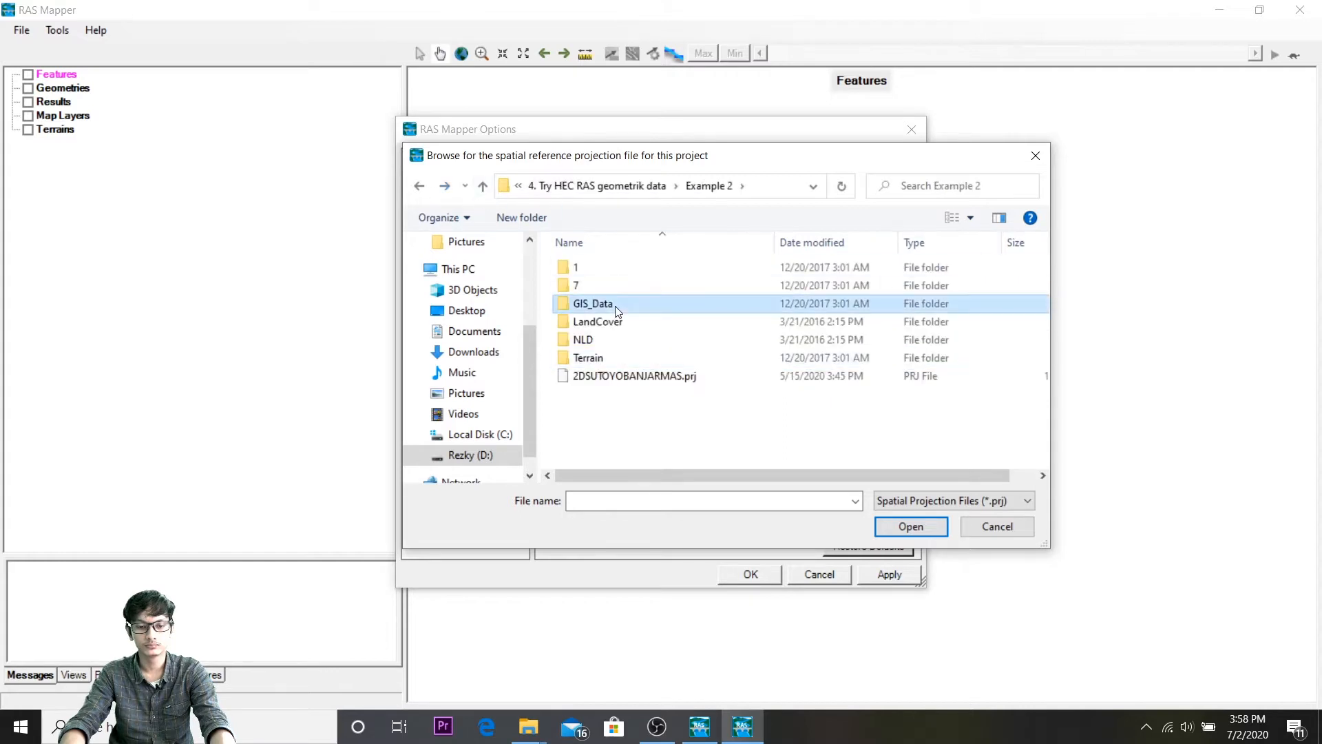
{"action": "double_click", "coordinate": [616, 306]}
{"action": "double_click", "coordinate": [617, 267]}
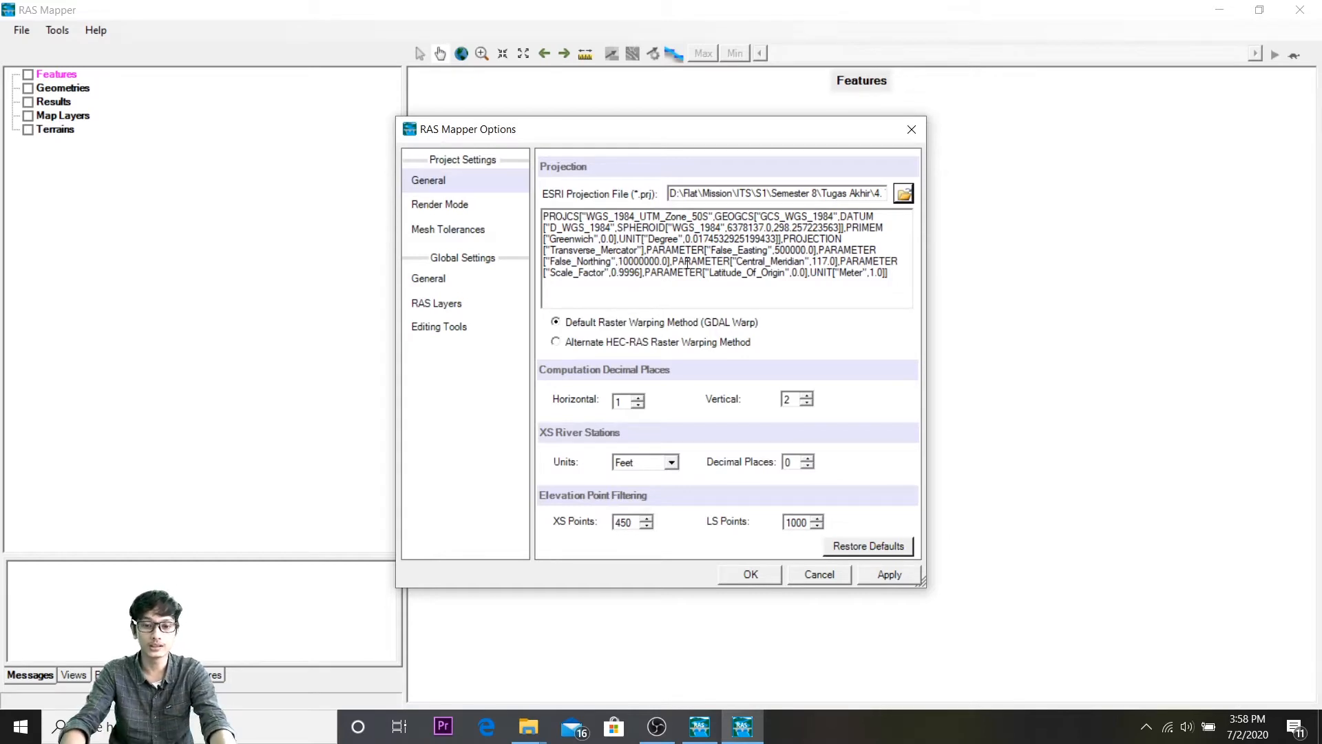
{"action": "left_click_drag", "start_coordinate": [793, 295], "coordinate": [538, 198]}
{"action": "left_click", "coordinate": [834, 273]}
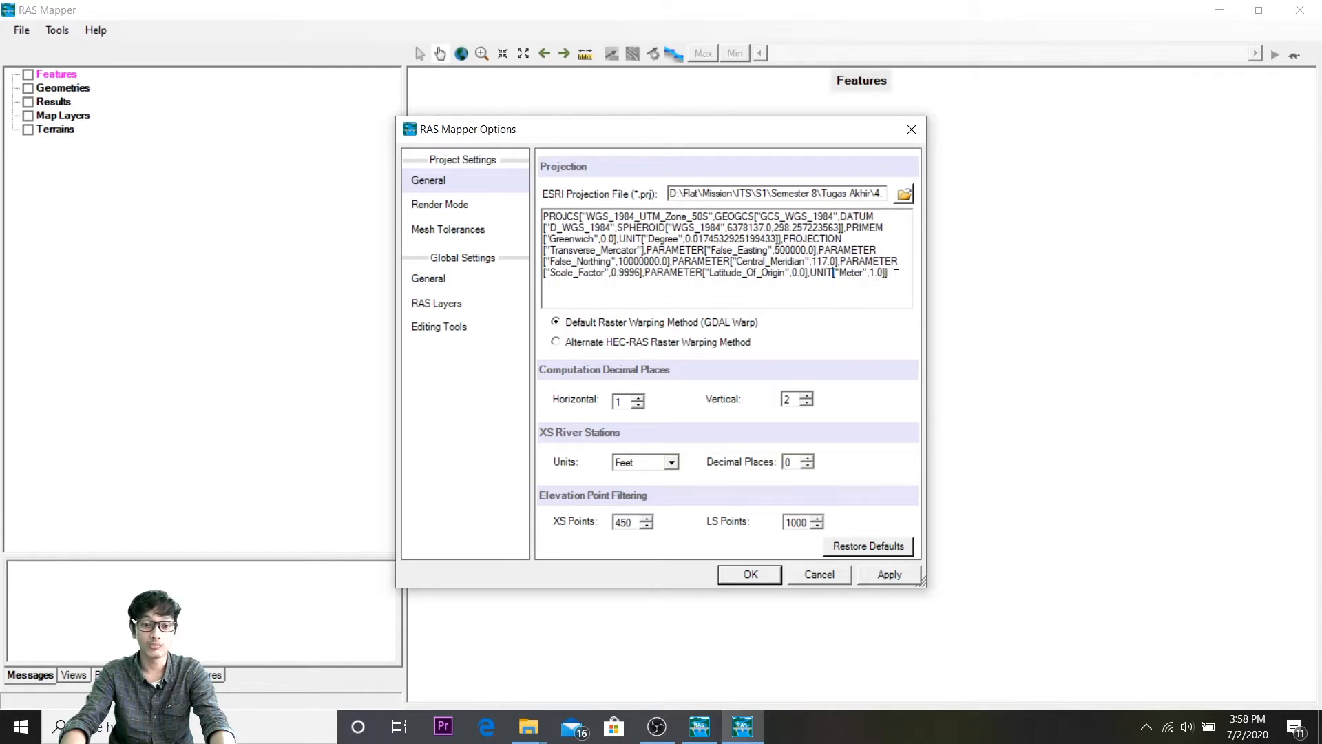
{"action": "left_click_drag", "start_coordinate": [896, 275], "coordinate": [531, 200]}
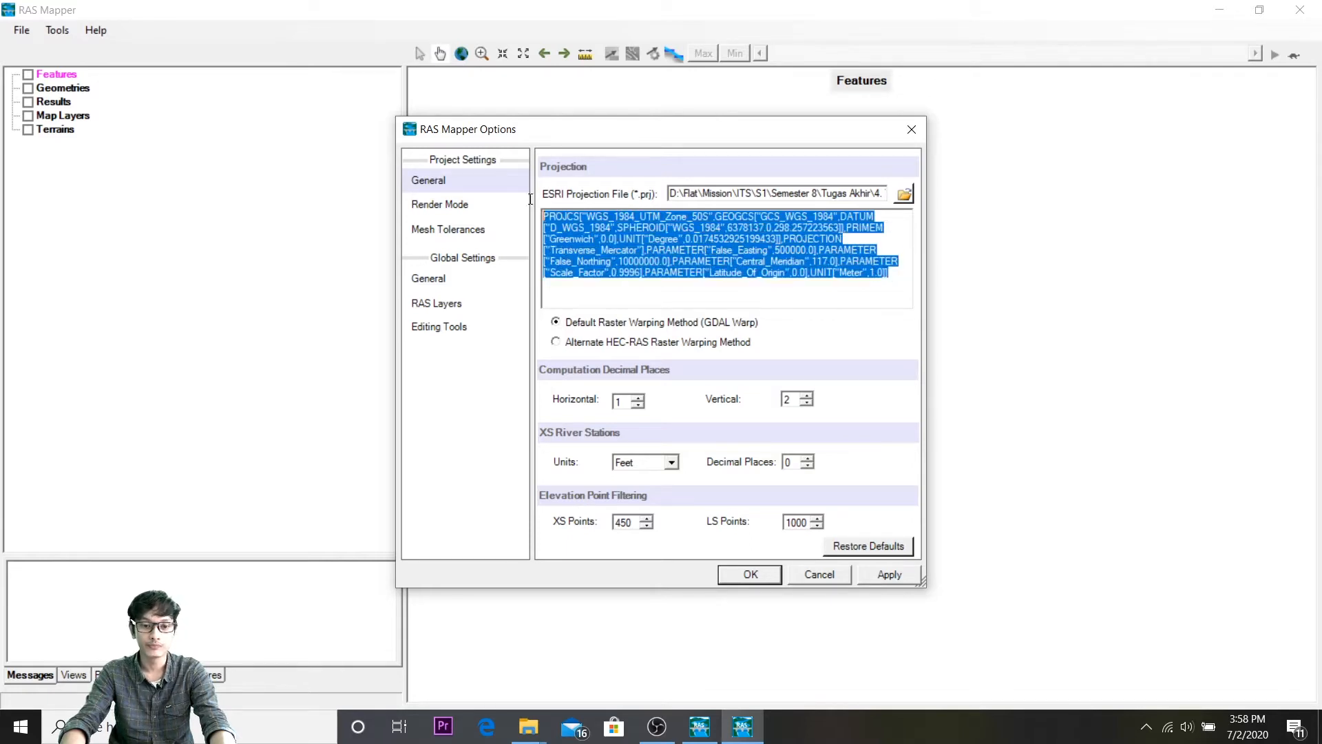
{"action": "left_click", "coordinate": [639, 239]}
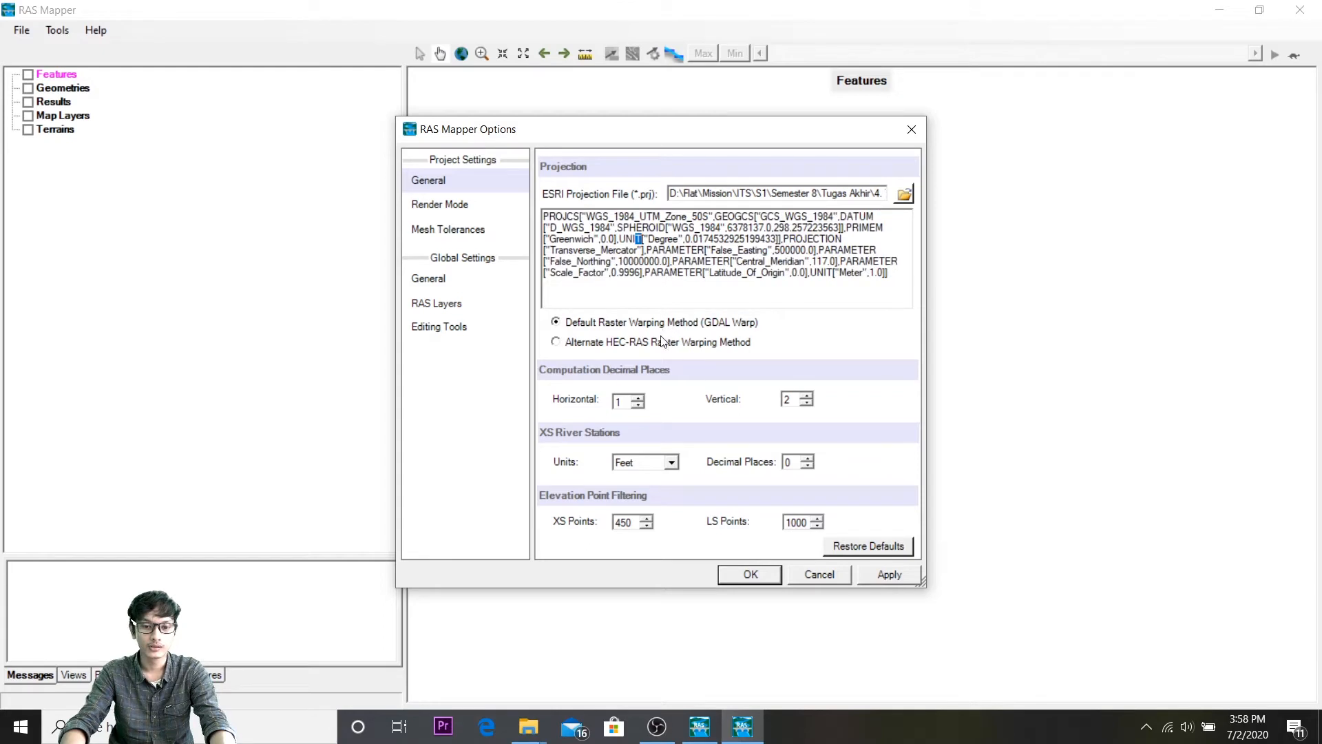
Step: Set the XS river station units to Miles and accept the RAS Mapper options
{"action": "left_click", "coordinate": [651, 472]}
{"action": "left_click", "coordinate": [646, 477]}
{"action": "left_click", "coordinate": [750, 574]}
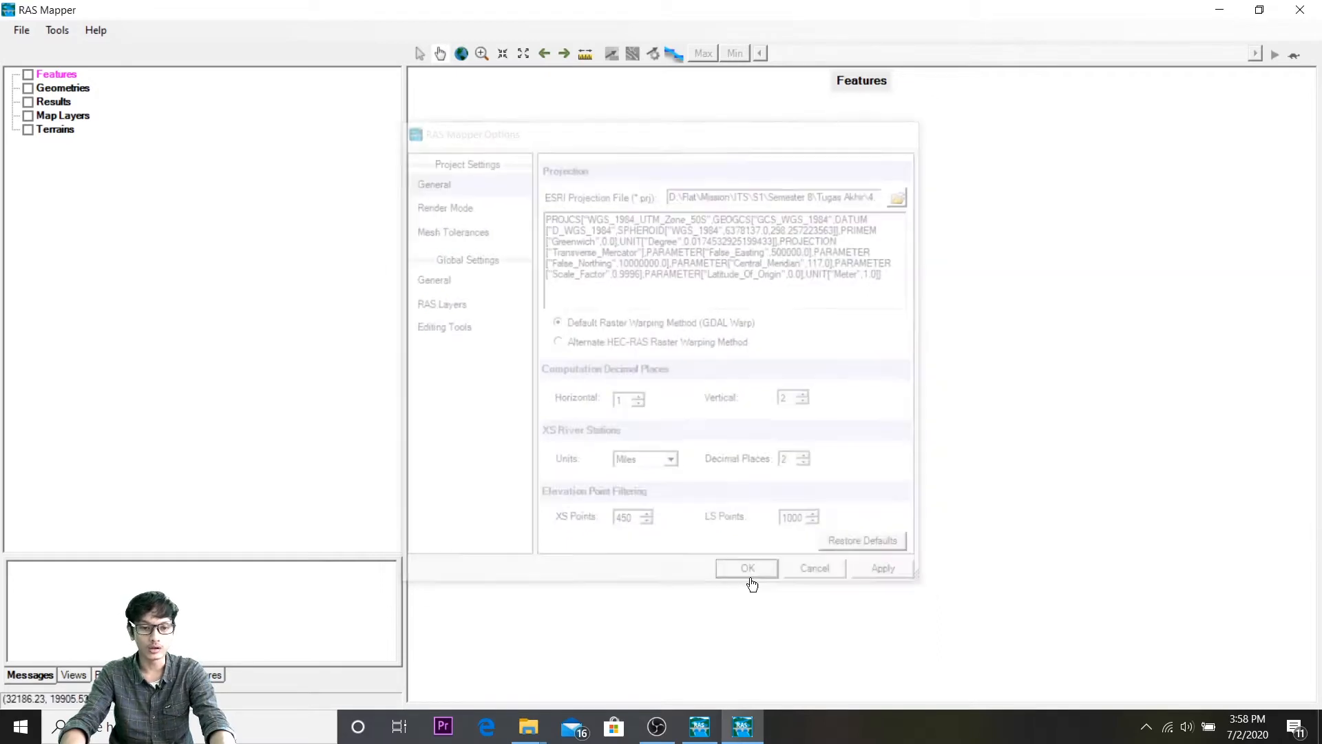
{"action": "left_click", "coordinate": [233, 228]}
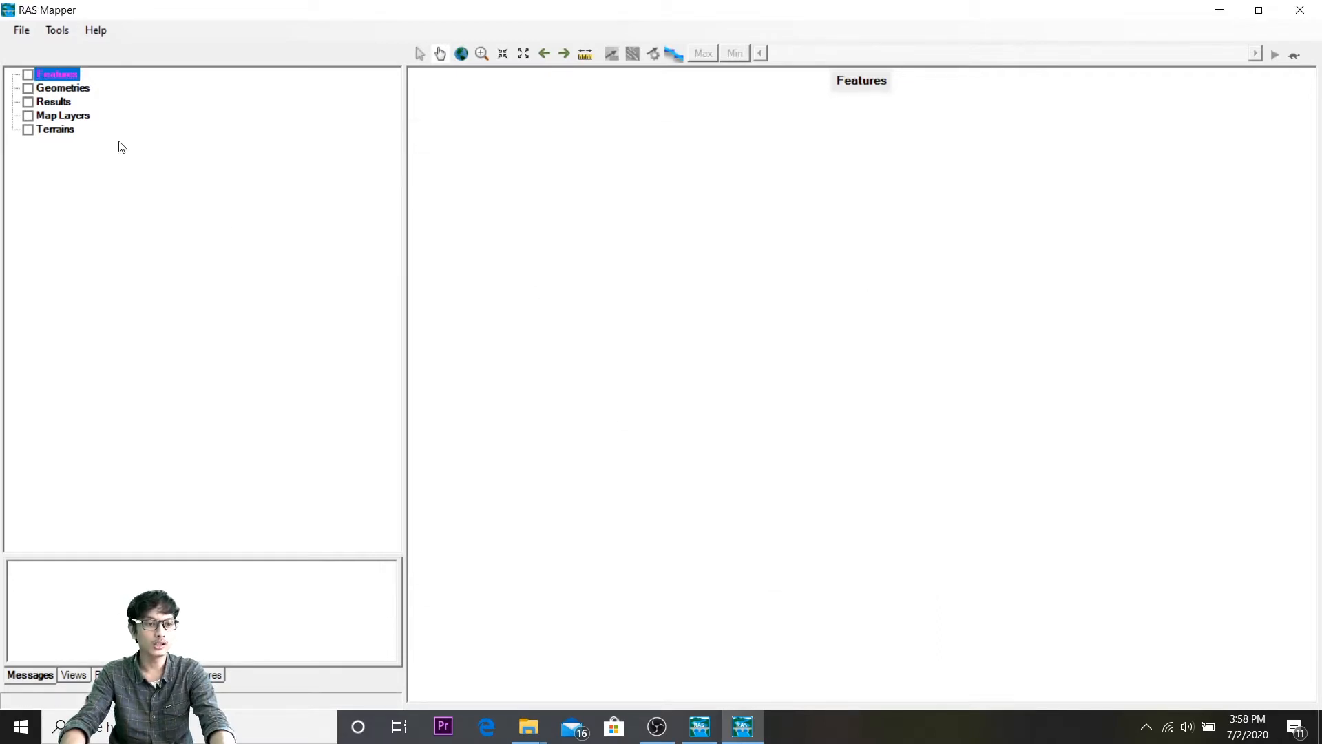
Step: Start a new terrain layer and browse for its input raster to the D drive folder Flat\Mission\ITS\S1
{"action": "left_click", "coordinate": [58, 31]}
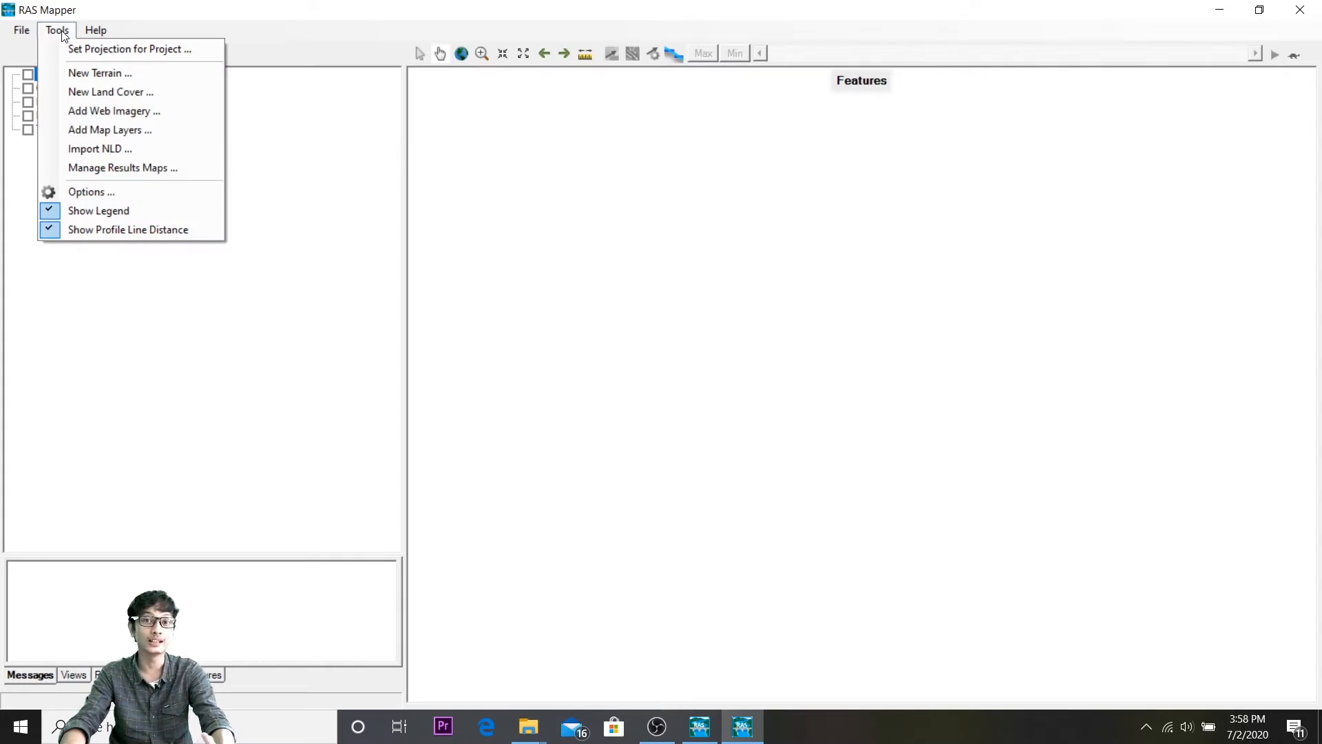
{"action": "left_click", "coordinate": [80, 72]}
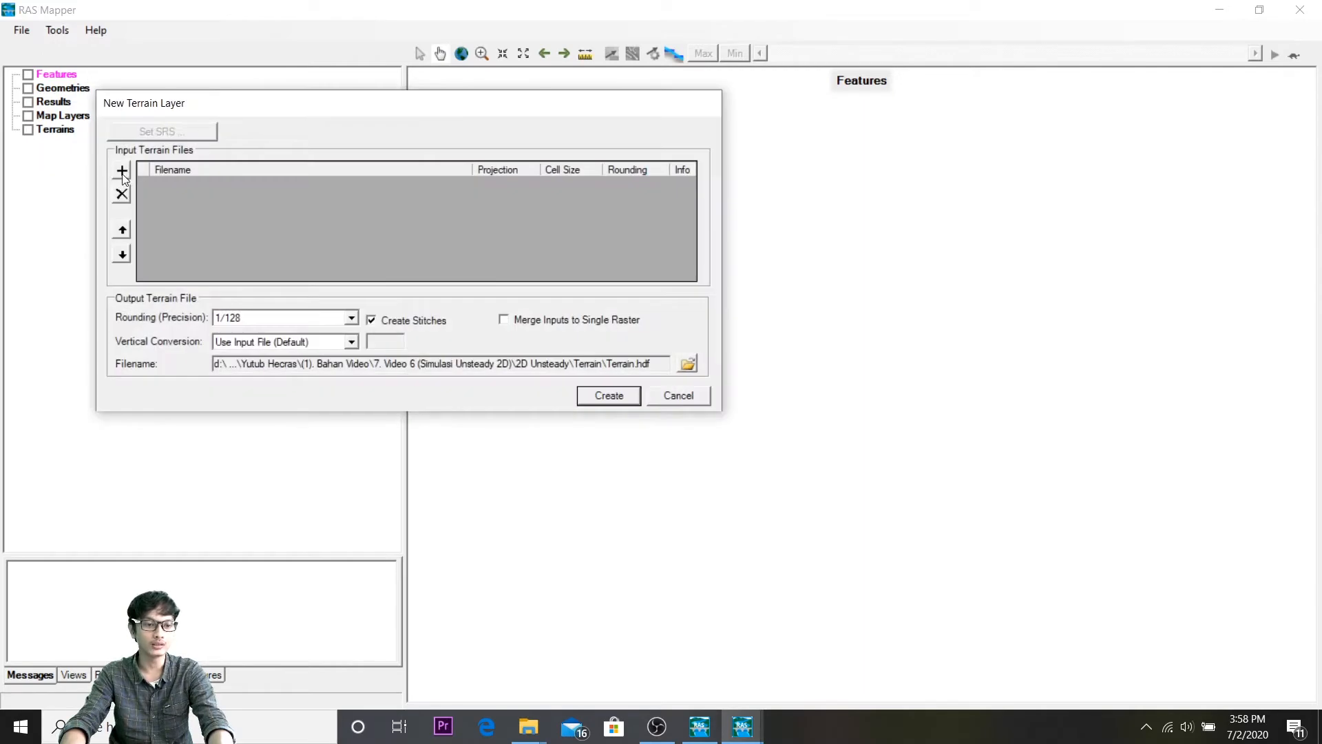
{"action": "left_click", "coordinate": [123, 173]}
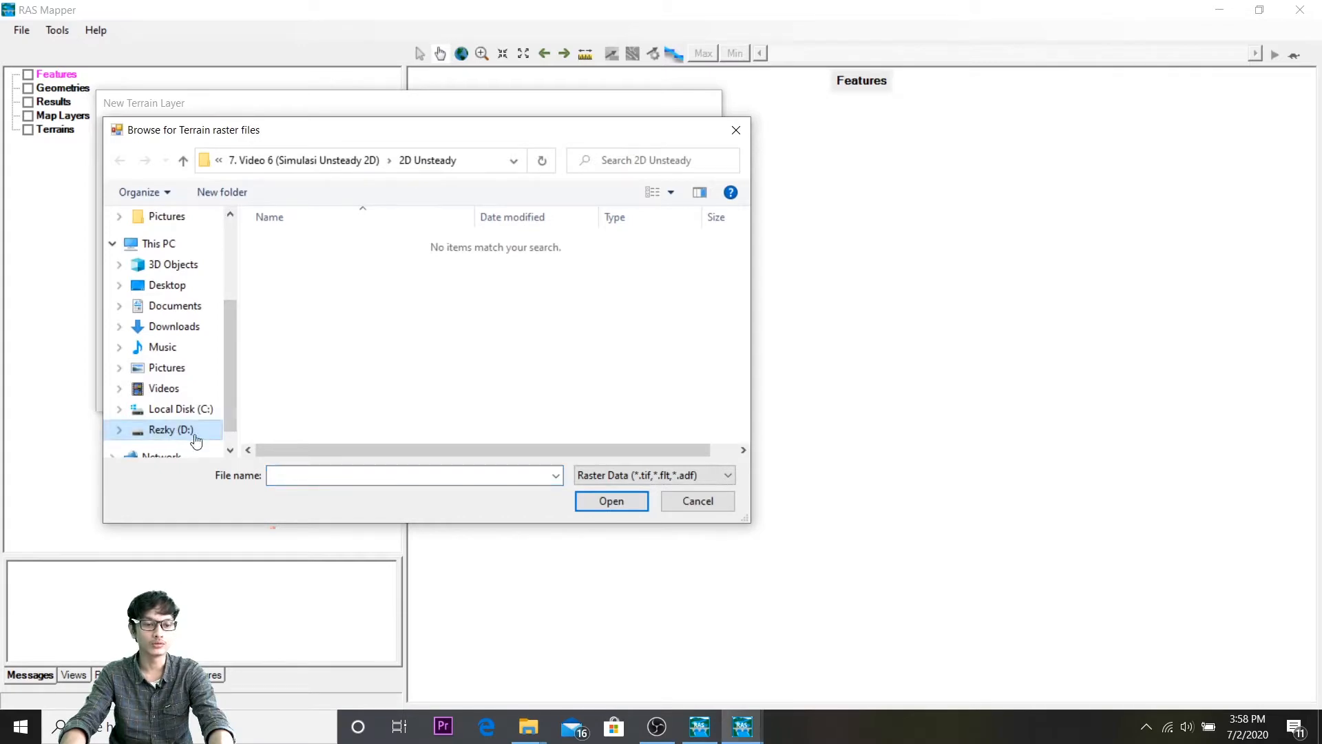
{"action": "left_click", "coordinate": [175, 430]}
{"action": "double_click", "coordinate": [315, 297]}
{"action": "double_click", "coordinate": [316, 245]}
{"action": "double_click", "coordinate": [318, 267]}
{"action": "double_click", "coordinate": [318, 270]}
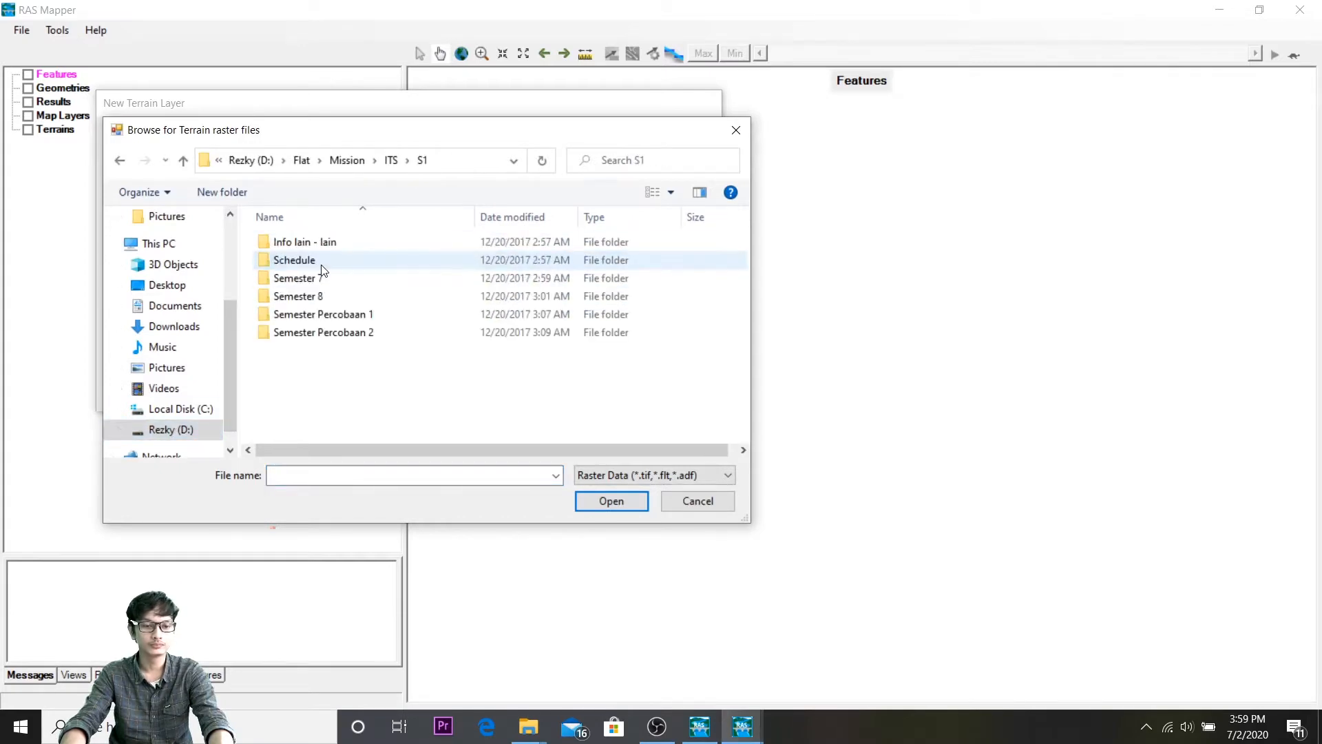
Step: Add Terrain.Sutoyo Surface Green from Example 2's Terrain folder as the input file and create the terrain layer
{"action": "double_click", "coordinate": [320, 295]}
{"action": "double_click", "coordinate": [321, 295]}
{"action": "double_click", "coordinate": [321, 297]}
{"action": "double_click", "coordinate": [317, 260]}
{"action": "double_click", "coordinate": [316, 329]}
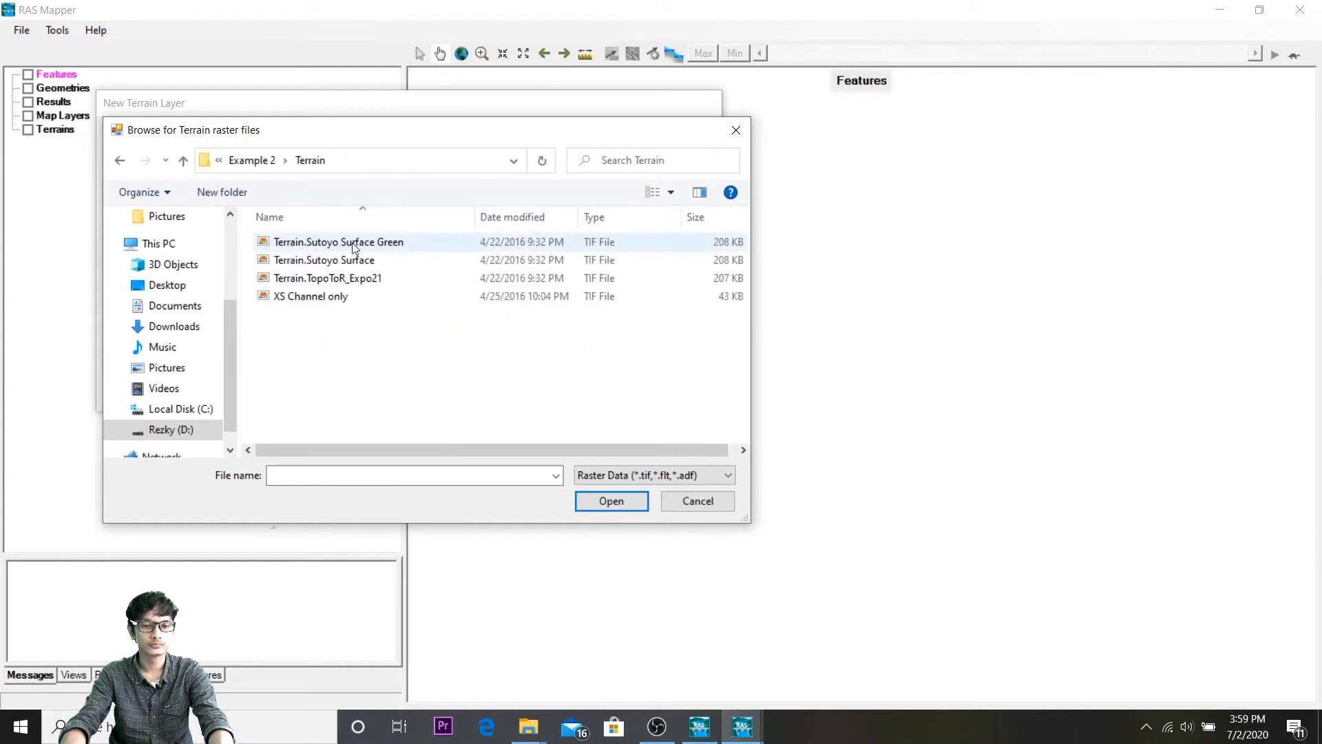
{"action": "left_click", "coordinate": [353, 242]}
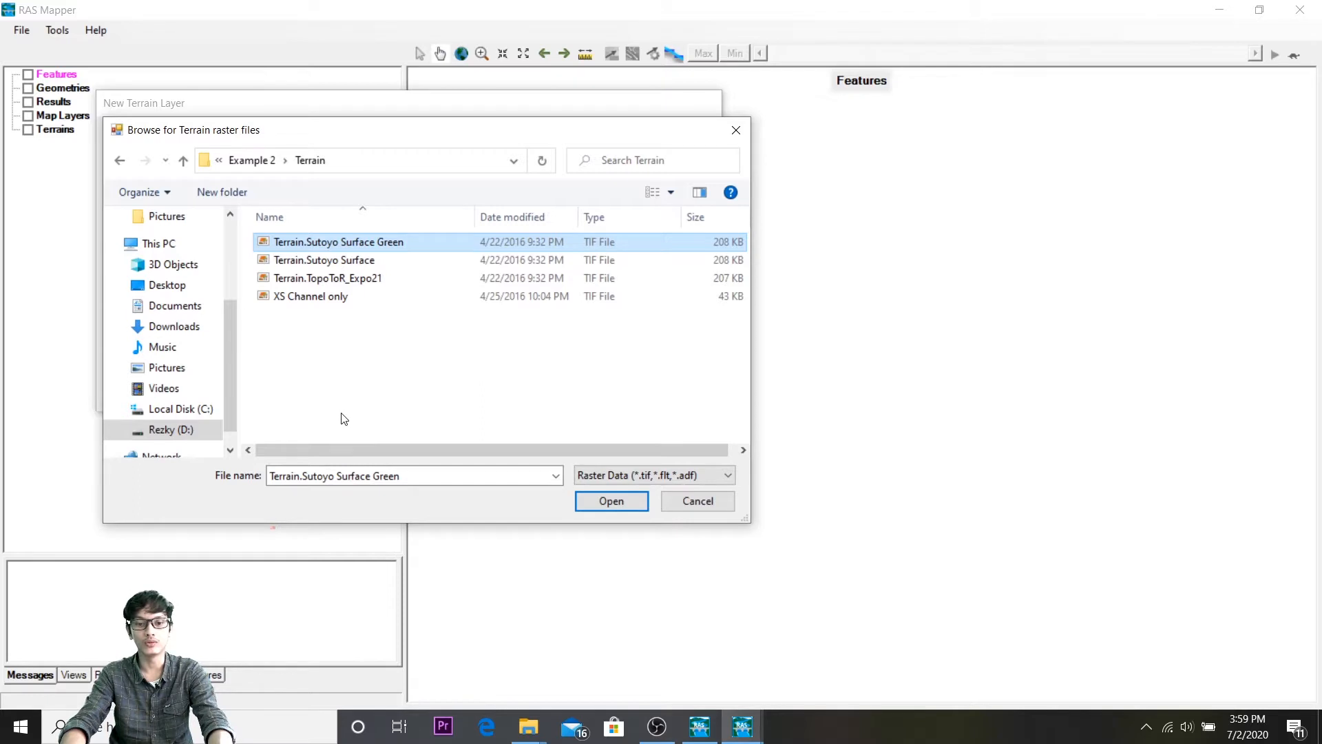
{"action": "left_click", "coordinate": [606, 503]}
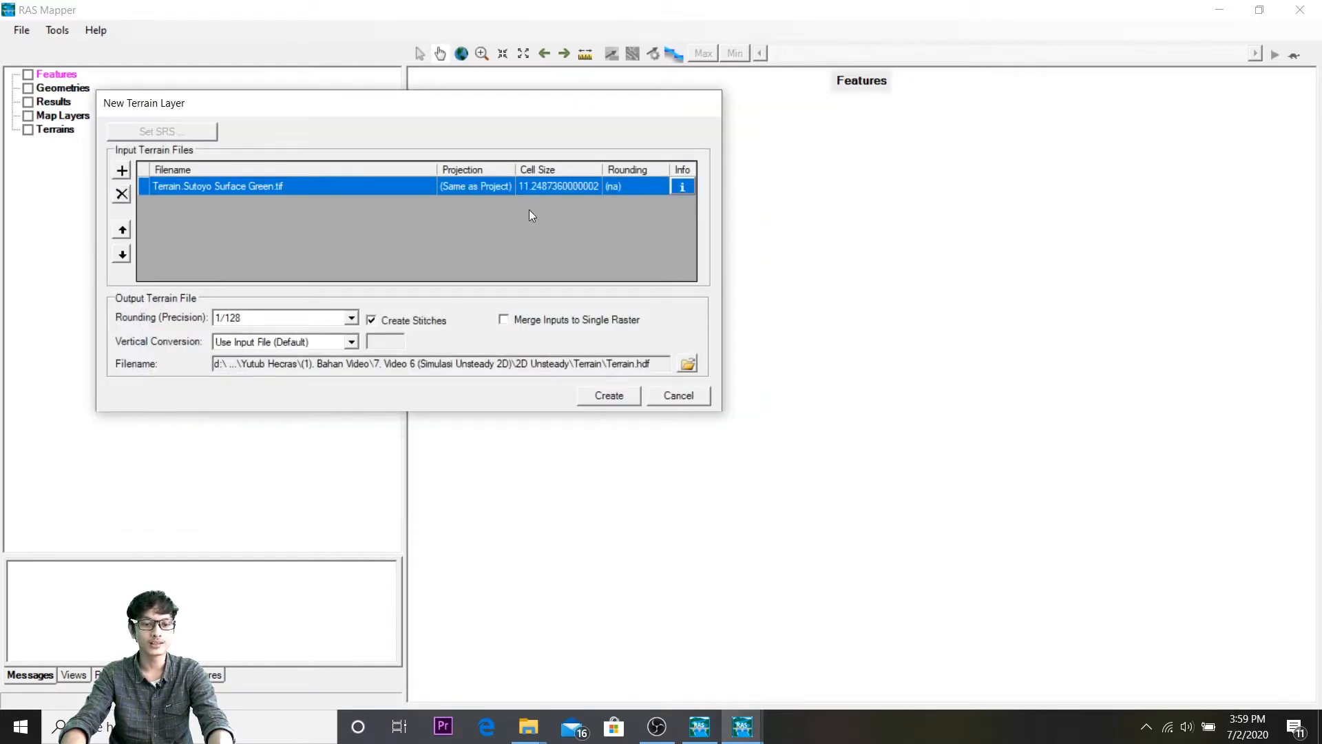
{"action": "left_click", "coordinate": [610, 396]}
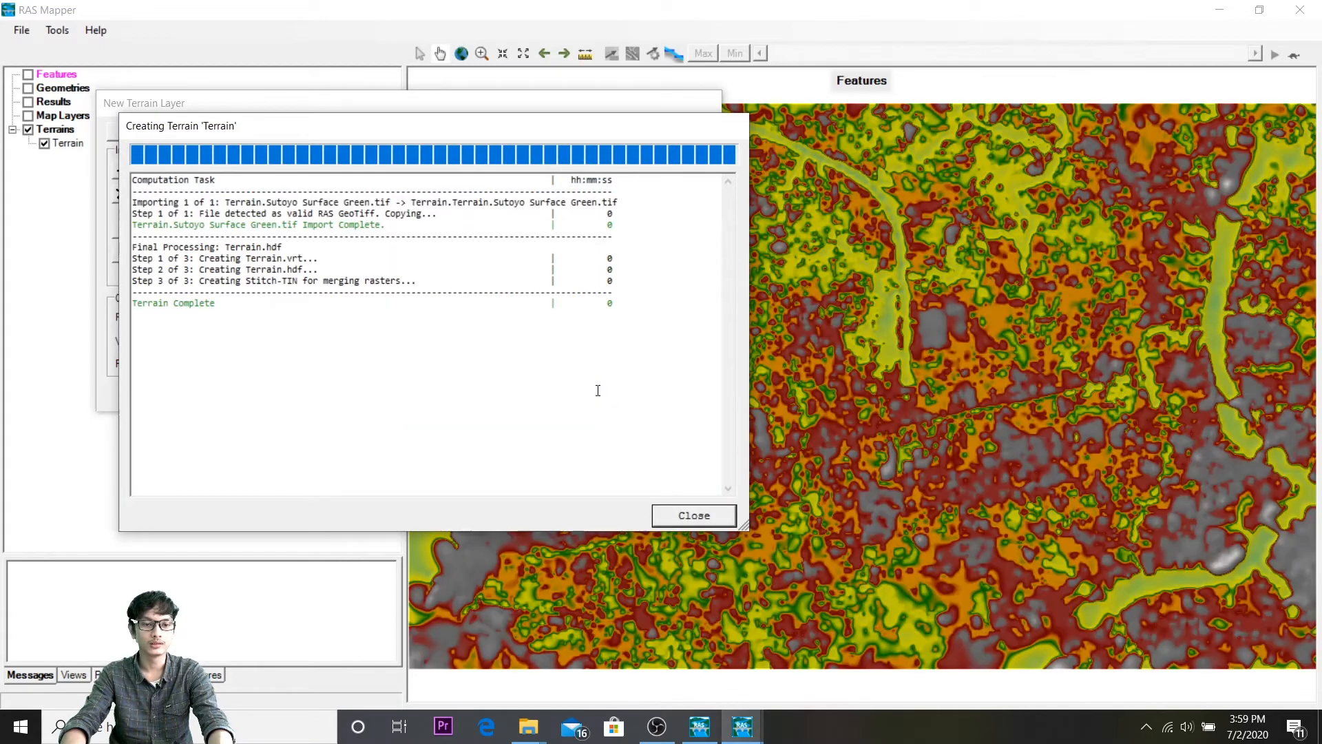
{"action": "left_click", "coordinate": [693, 515]}
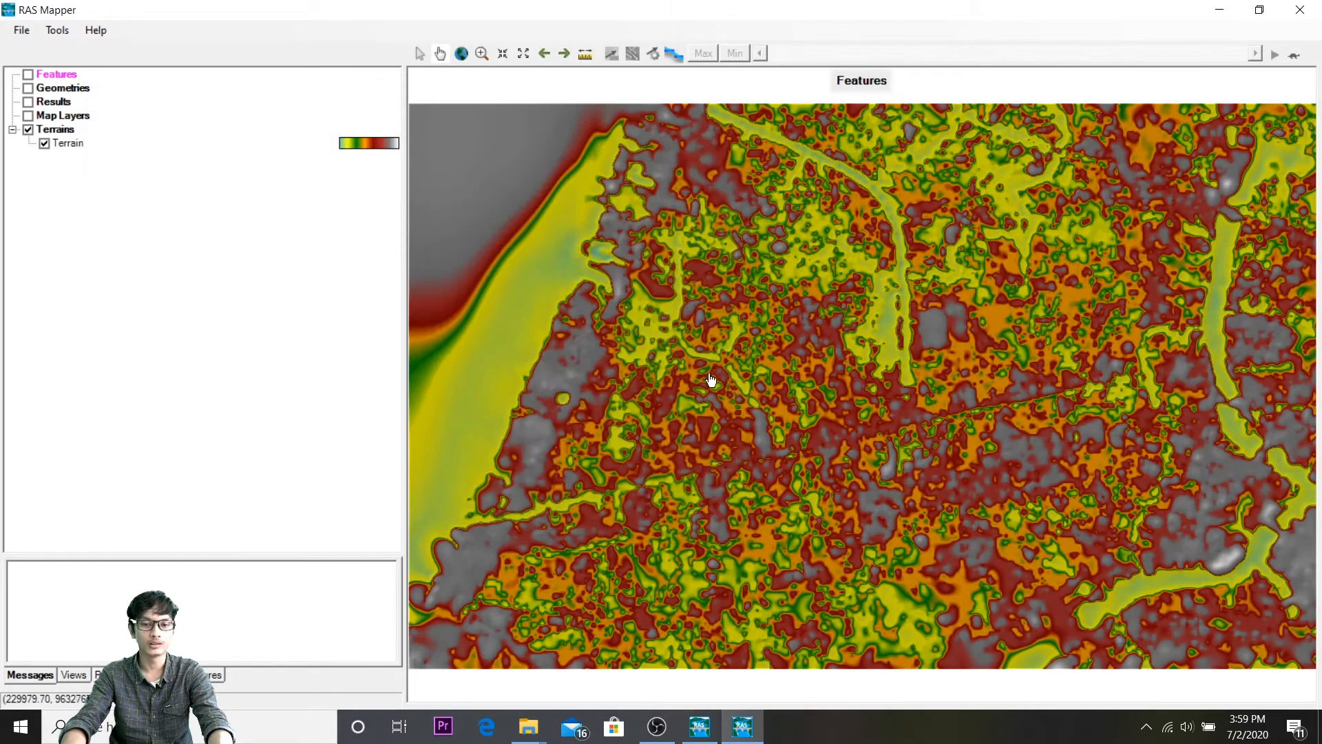
Step: Open the Terrain layer's properties and change its surface color ramp to Duration
{"action": "left_click", "coordinate": [79, 144]}
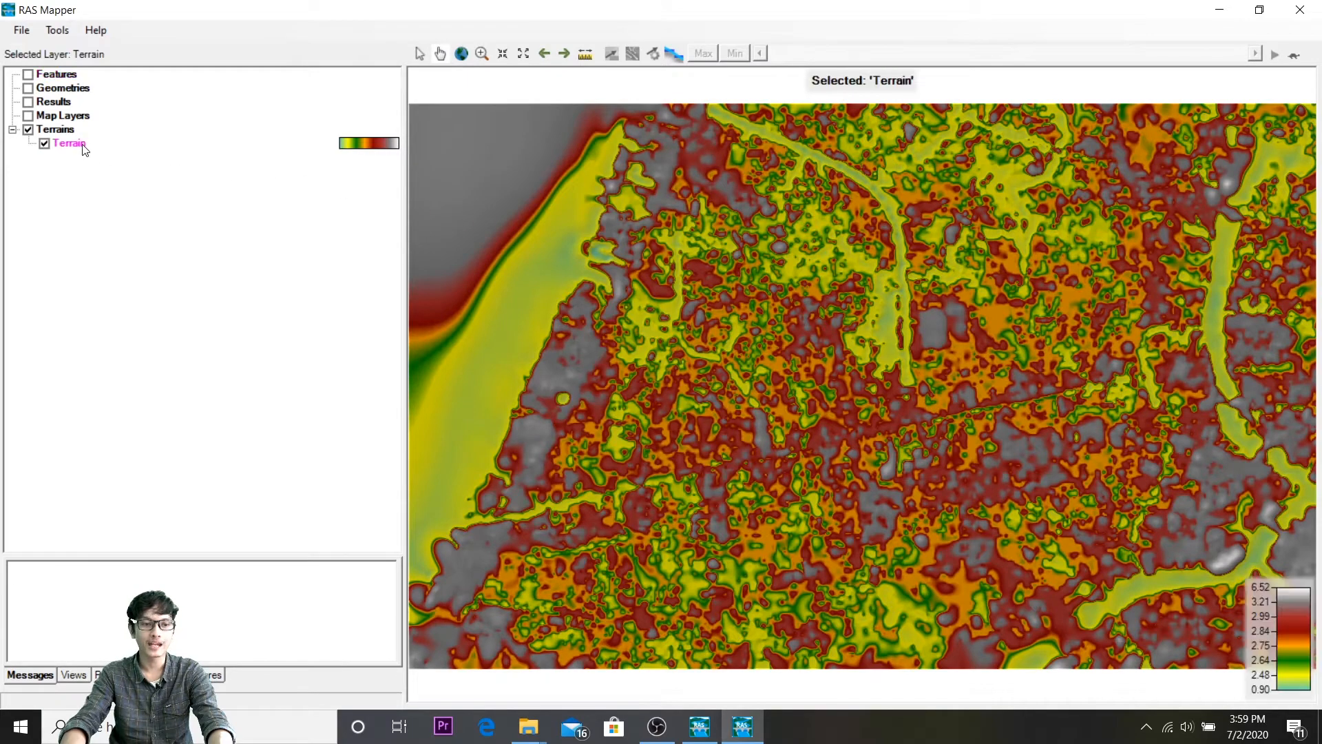
{"action": "right_click", "coordinate": [81, 145]}
{"action": "left_click", "coordinate": [100, 156]}
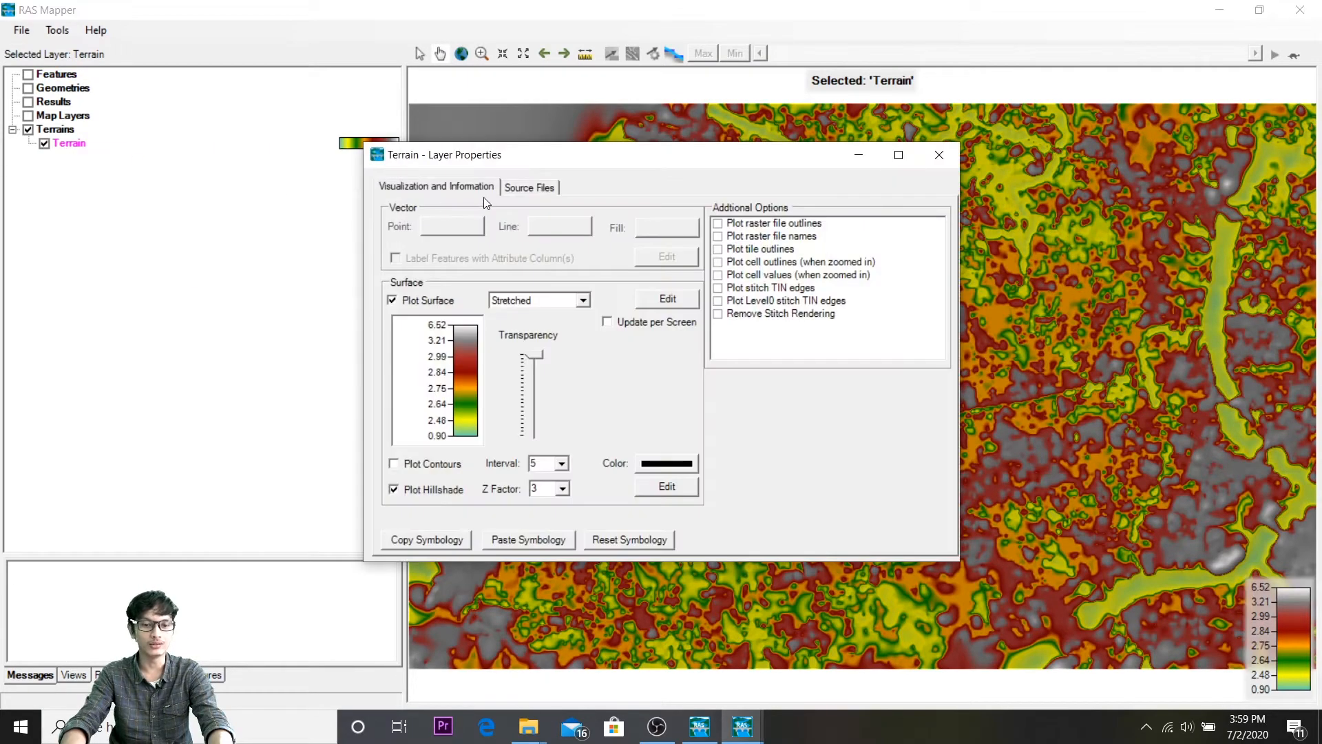
{"action": "left_click_drag", "start_coordinate": [522, 170], "coordinate": [355, 151]}
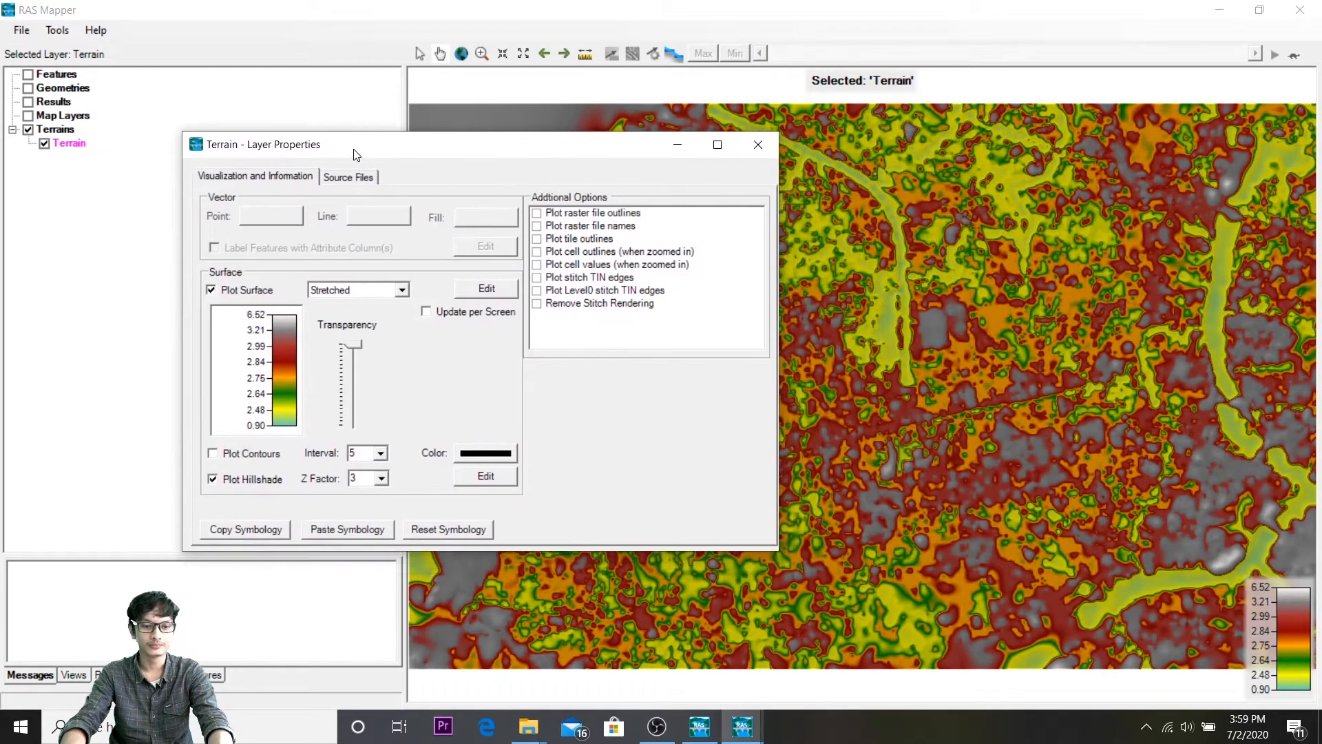
{"action": "left_click", "coordinate": [285, 354]}
{"action": "left_click", "coordinate": [418, 203]}
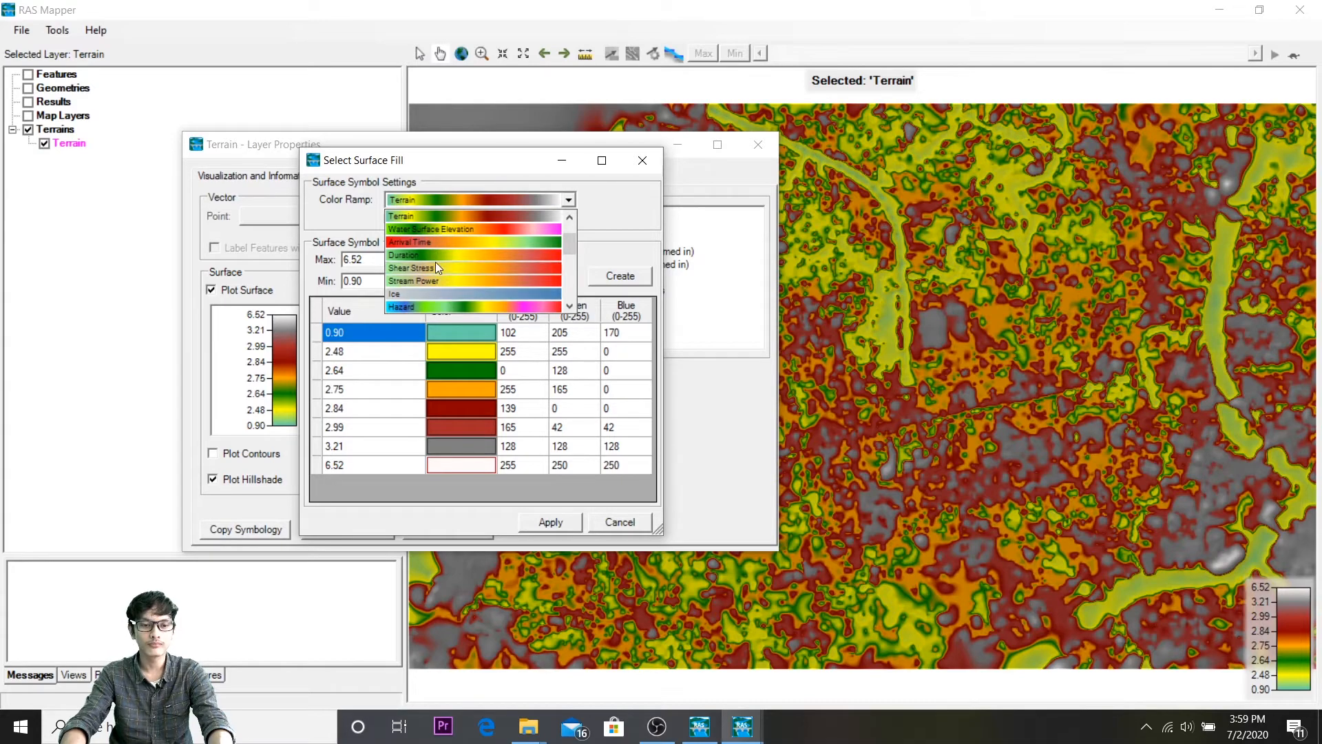
{"action": "left_click", "coordinate": [435, 254]}
{"action": "left_click", "coordinate": [551, 522]}
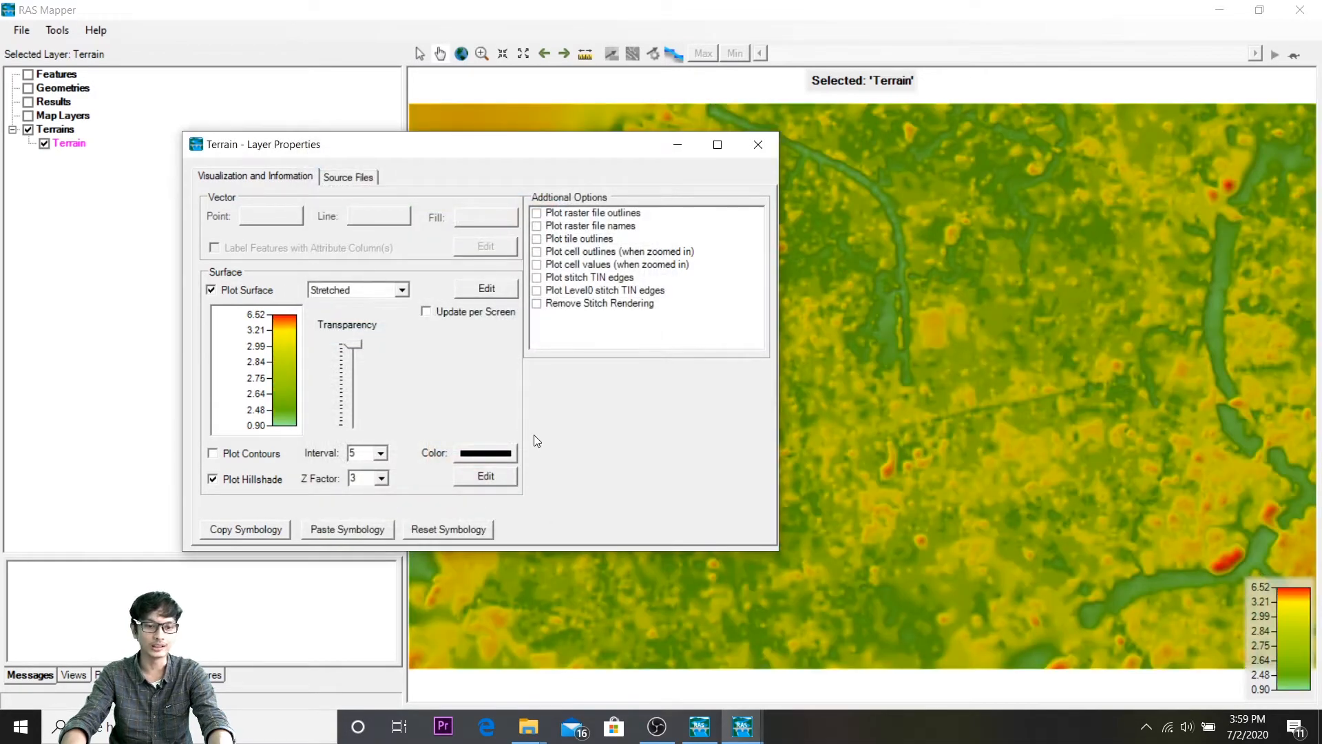
Step: Set the Terrain layer's hillshade Z factor to 10
{"action": "left_click_drag", "start_coordinate": [474, 146], "coordinate": [349, 56]}
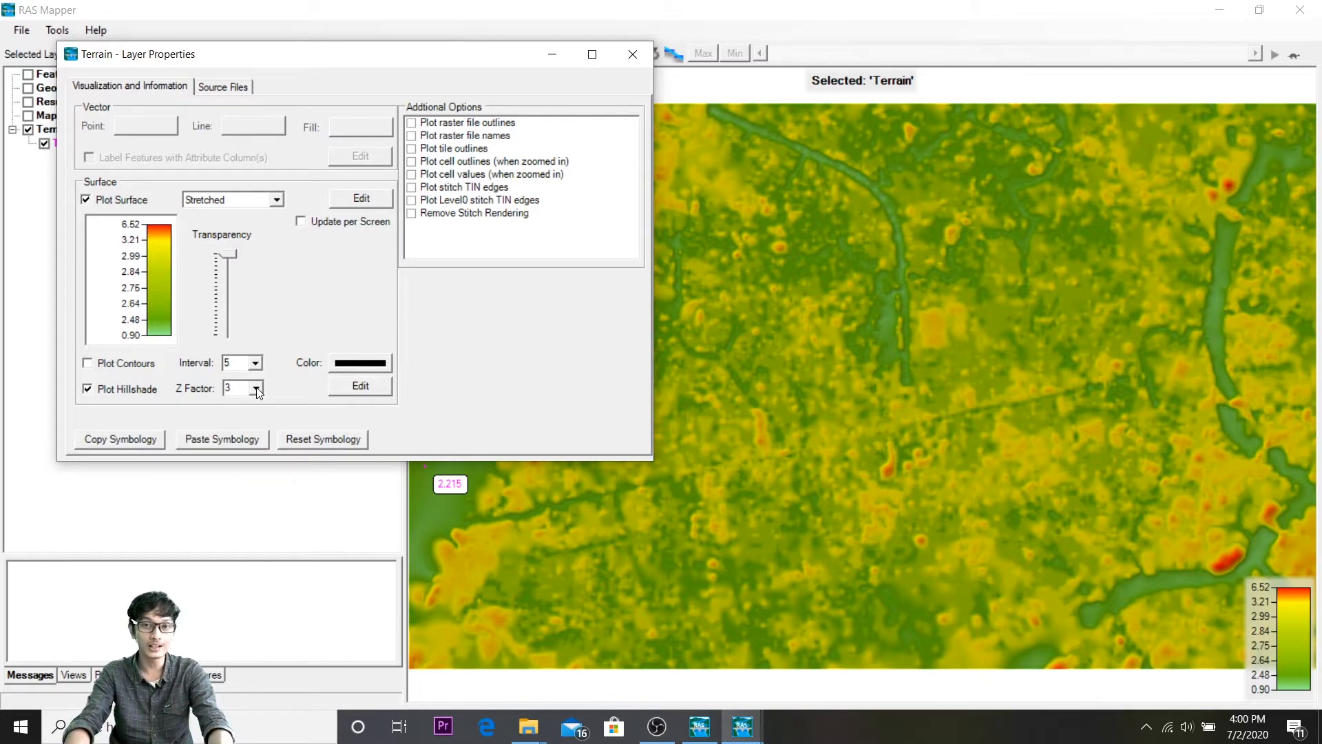
{"action": "left_click", "coordinate": [256, 389]}
{"action": "left_click", "coordinate": [245, 470]}
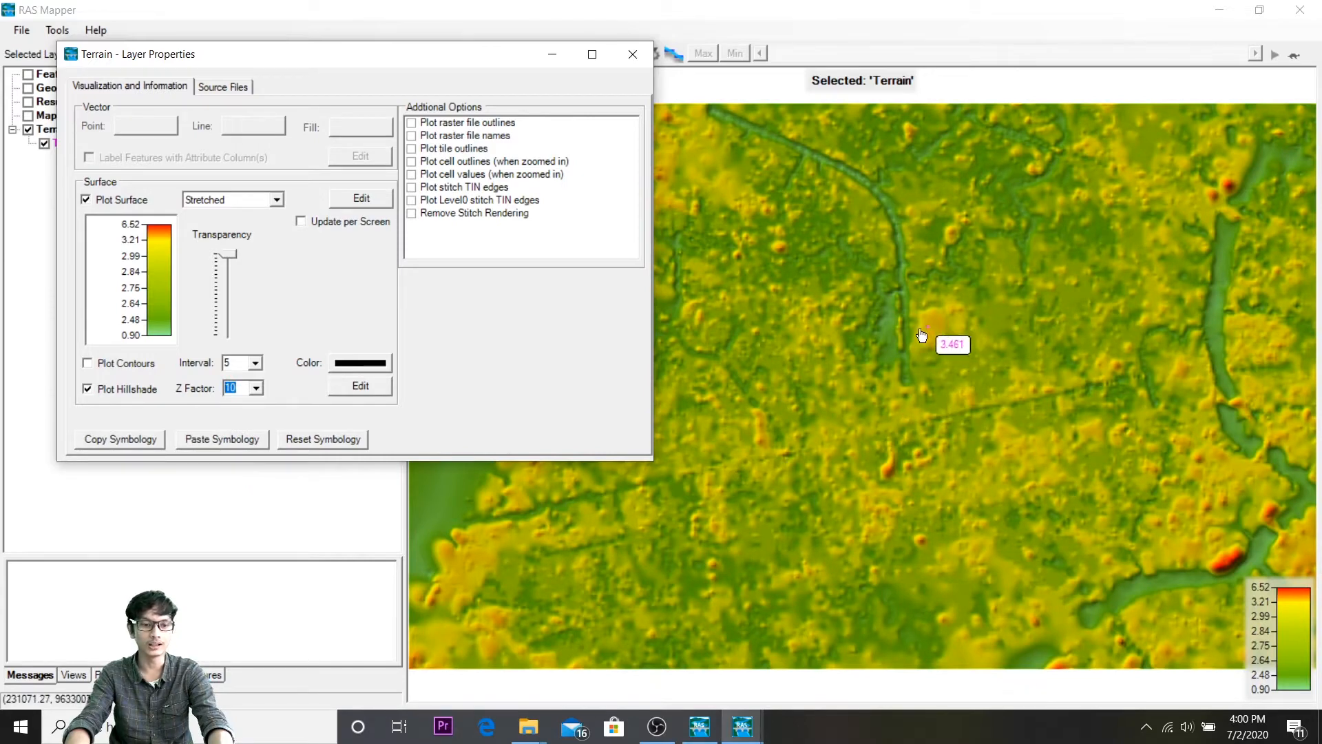
Step: Set the Terrain layer's contour interval to 1 and close the layer properties
{"action": "left_click", "coordinate": [255, 364]}
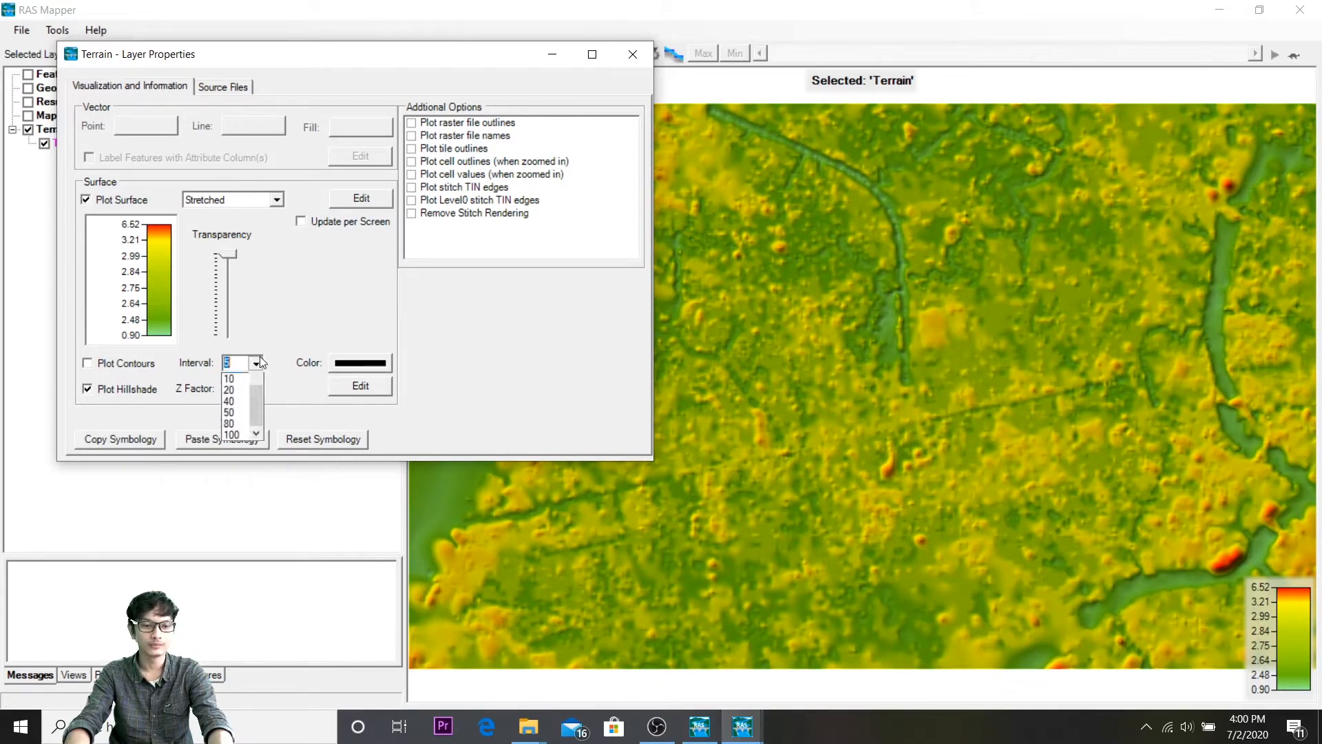
{"action": "left_click", "coordinate": [258, 380]}
{"action": "left_click", "coordinate": [257, 380]}
{"action": "left_click", "coordinate": [257, 380]}
{"action": "left_click", "coordinate": [234, 380]}
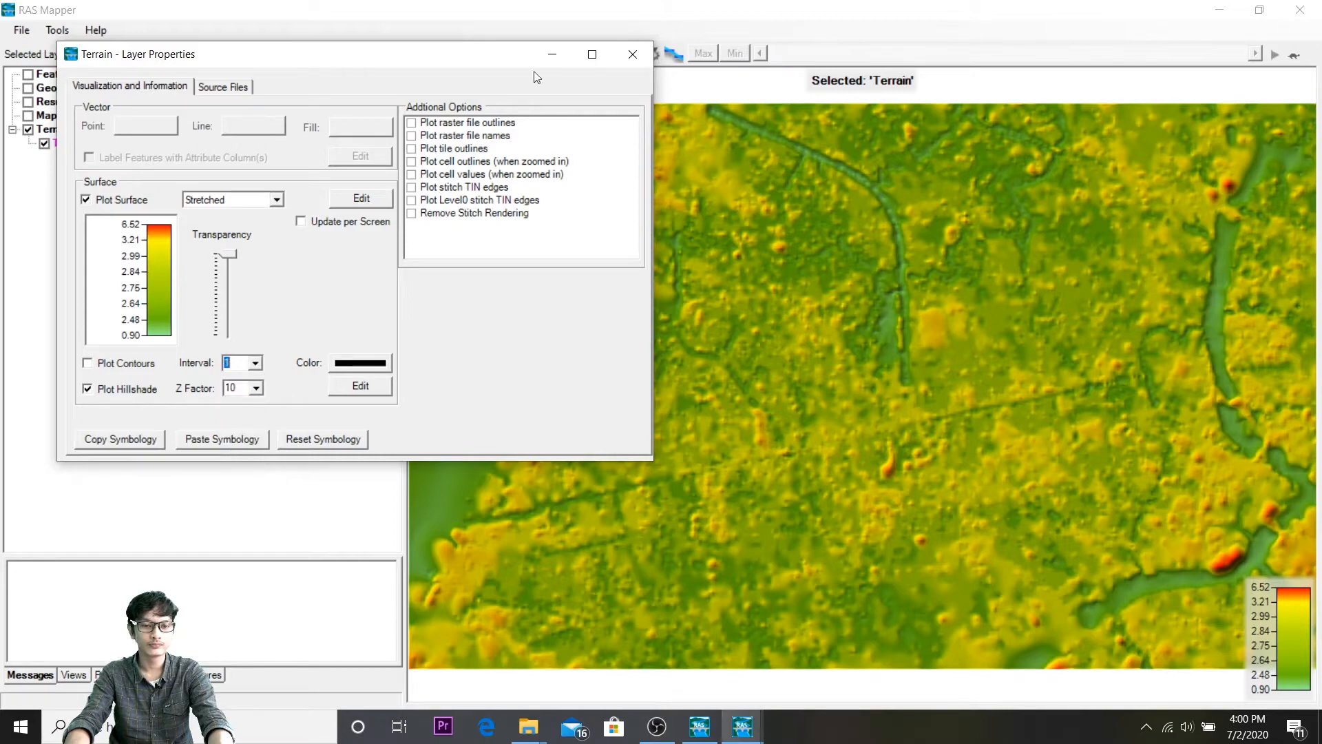
{"action": "left_click", "coordinate": [633, 53]}
{"action": "left_click_drag", "start_coordinate": [739, 400], "coordinate": [687, 360]}
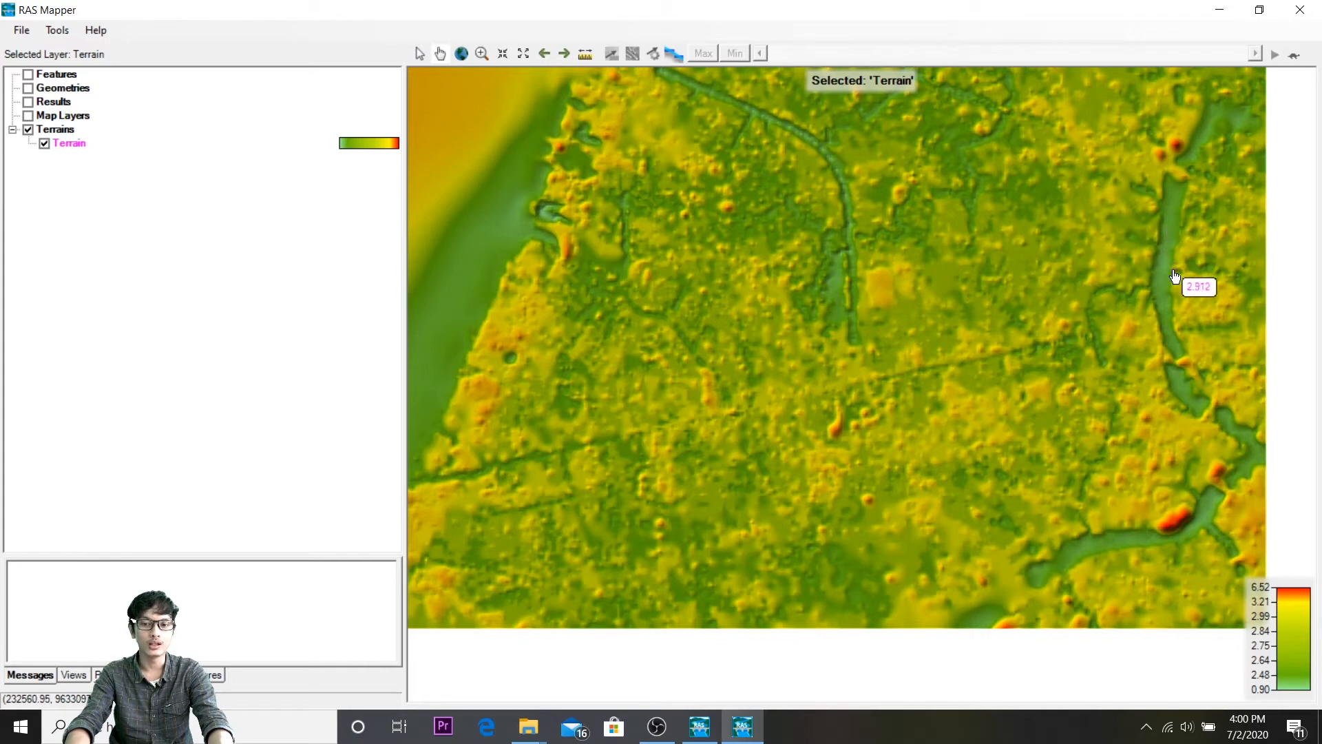
{"action": "left_click_drag", "start_coordinate": [1026, 337], "coordinate": [990, 304]}
{"action": "left_click_drag", "start_coordinate": [832, 323], "coordinate": [854, 393]}
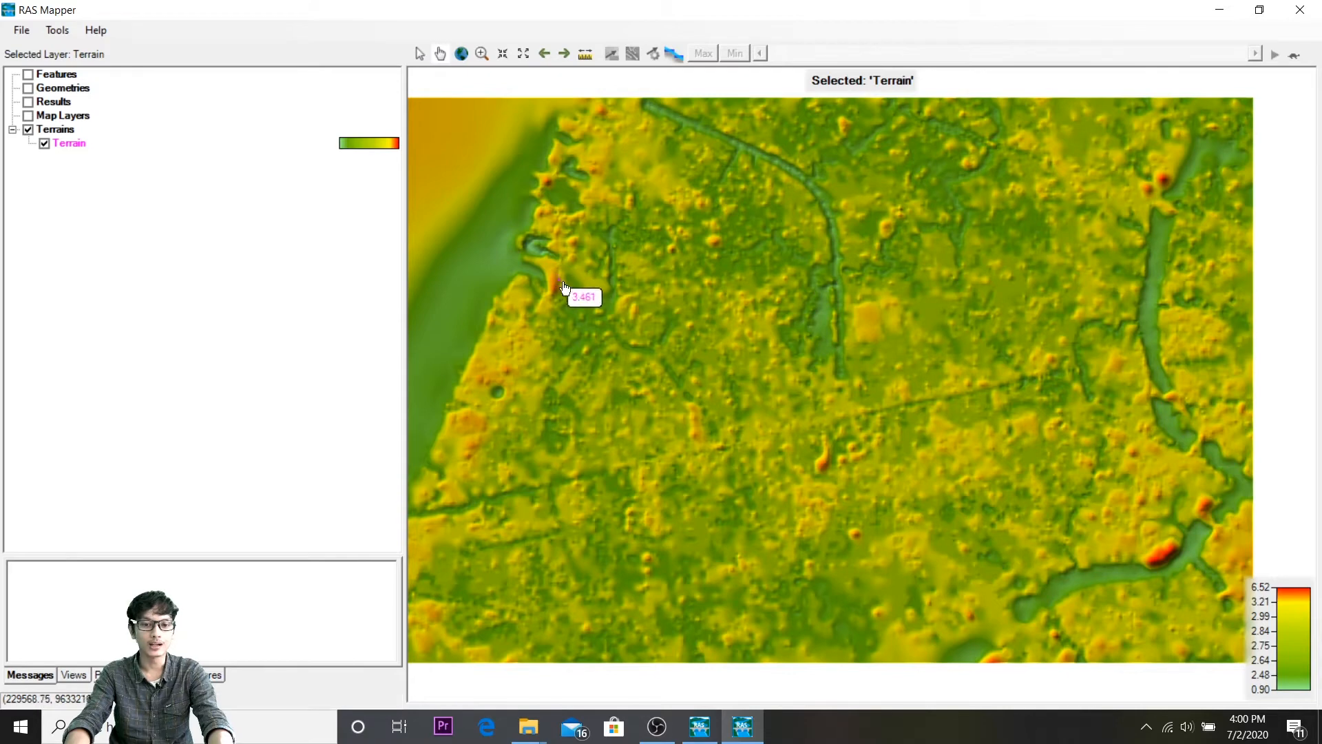
{"action": "left_click_drag", "start_coordinate": [593, 304], "coordinate": [618, 292]}
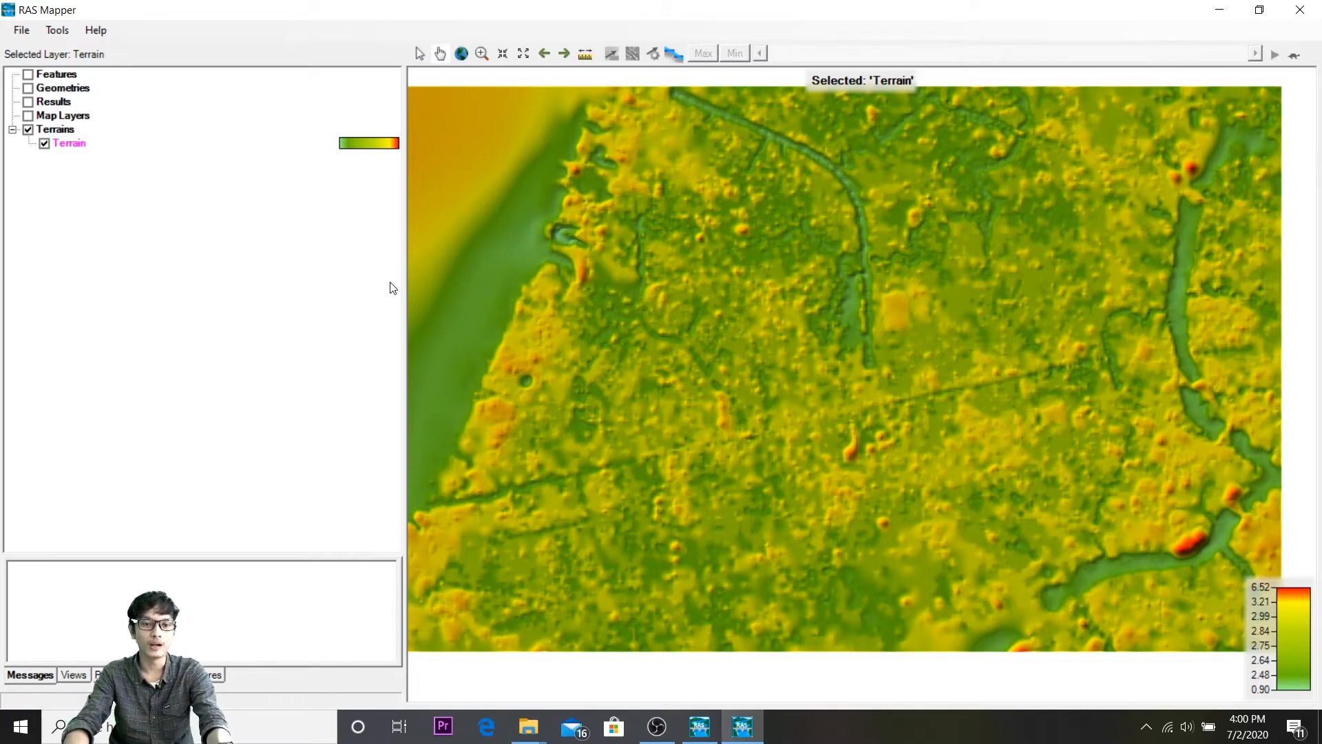
Step: Add Google Hybrid web imagery as a map layer and turn on the display of the Map Layers group
{"action": "left_click", "coordinate": [69, 35]}
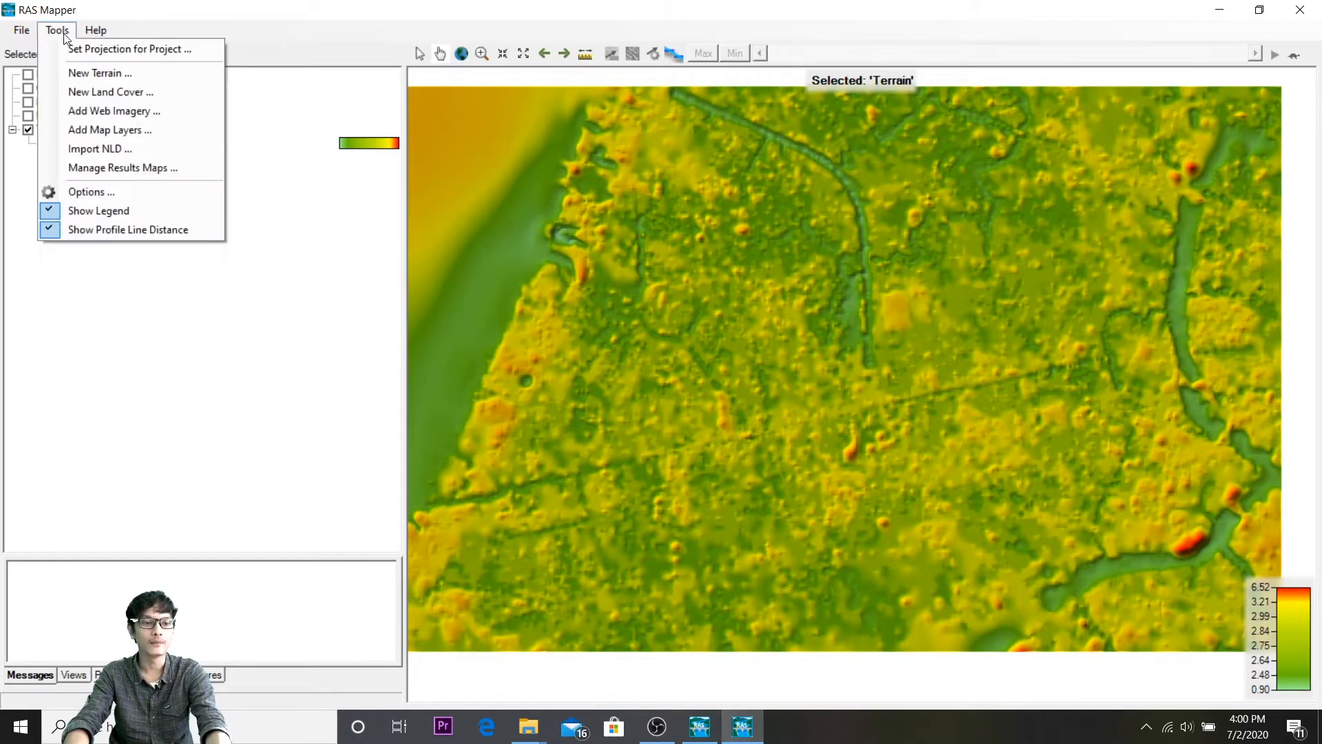
{"action": "left_click", "coordinate": [119, 115]}
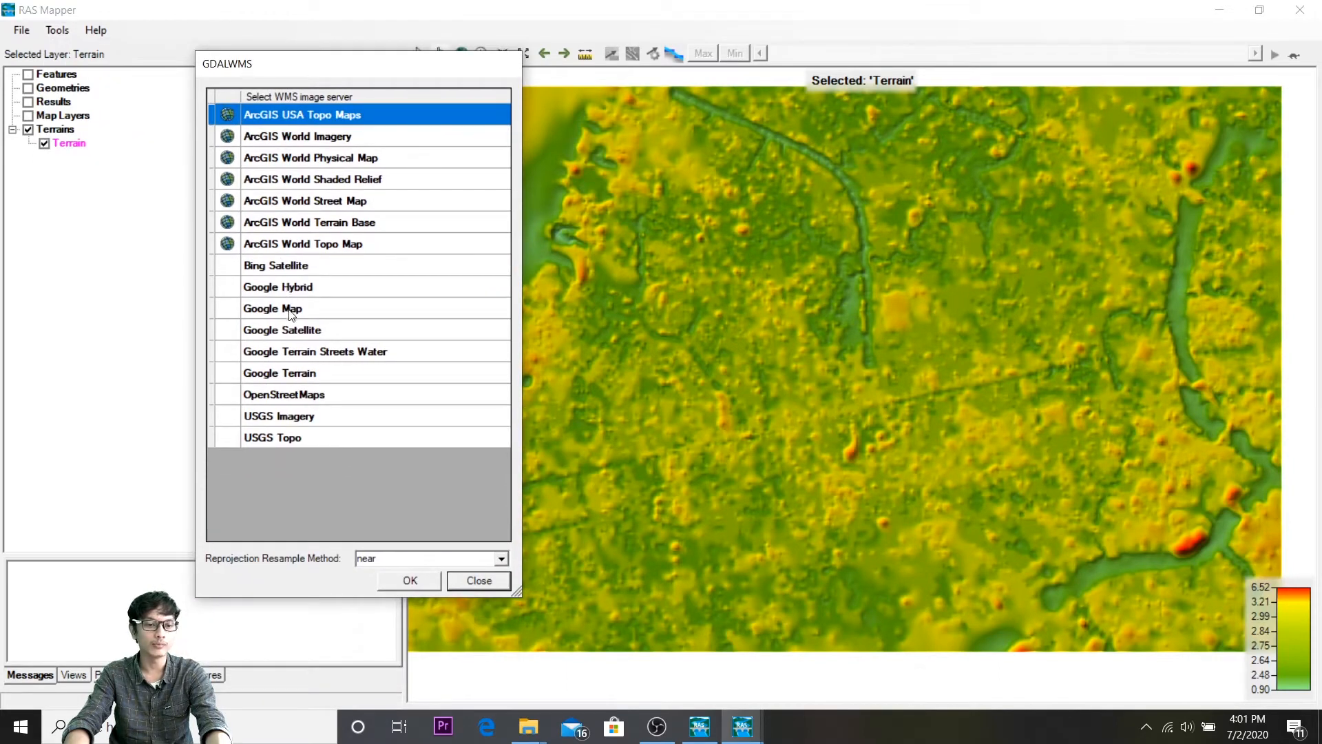
{"action": "left_click", "coordinate": [290, 296]}
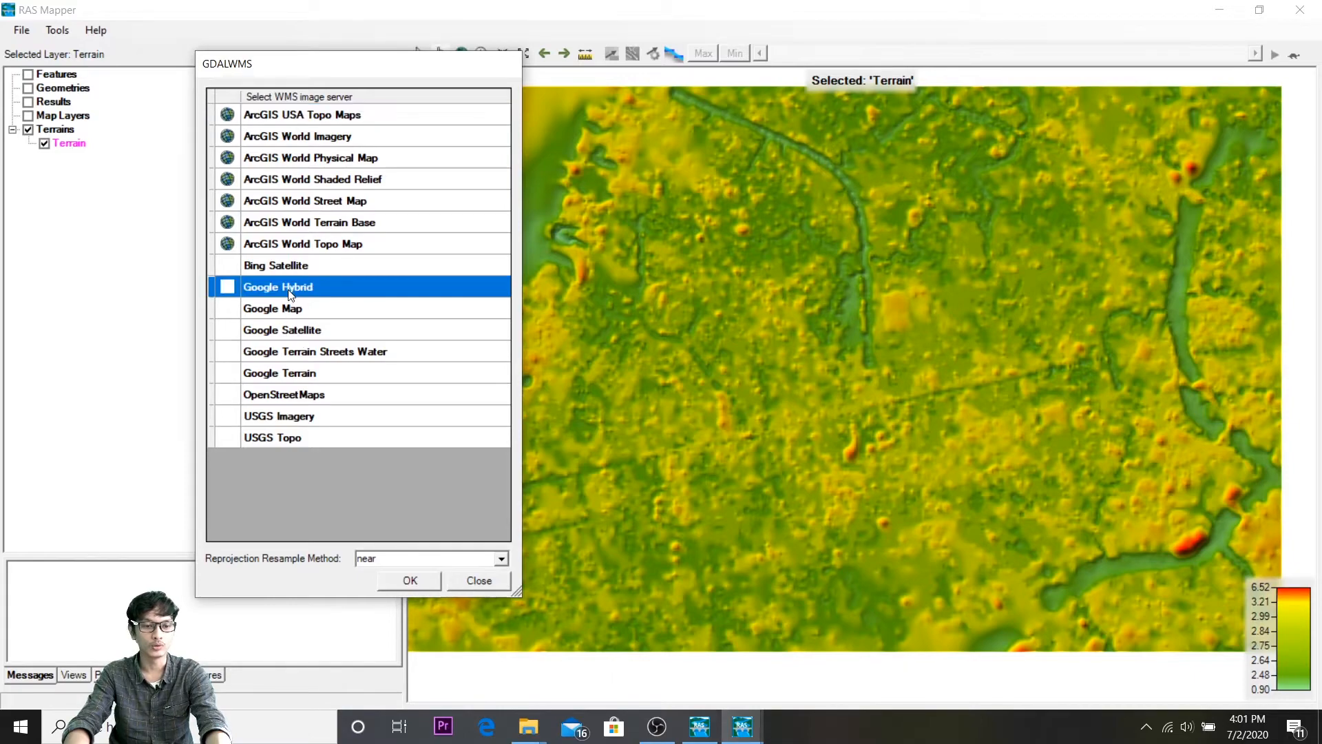
{"action": "left_click", "coordinate": [430, 586]}
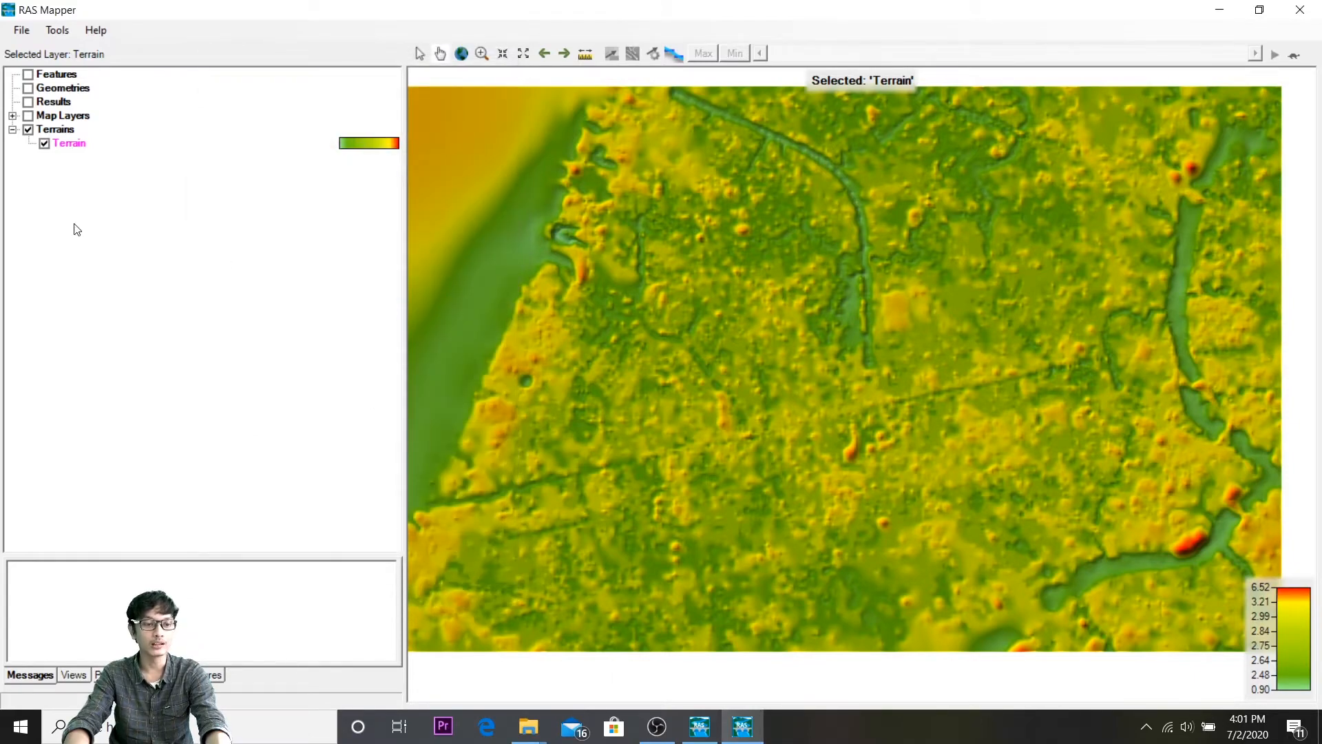
{"action": "left_click", "coordinate": [13, 116]}
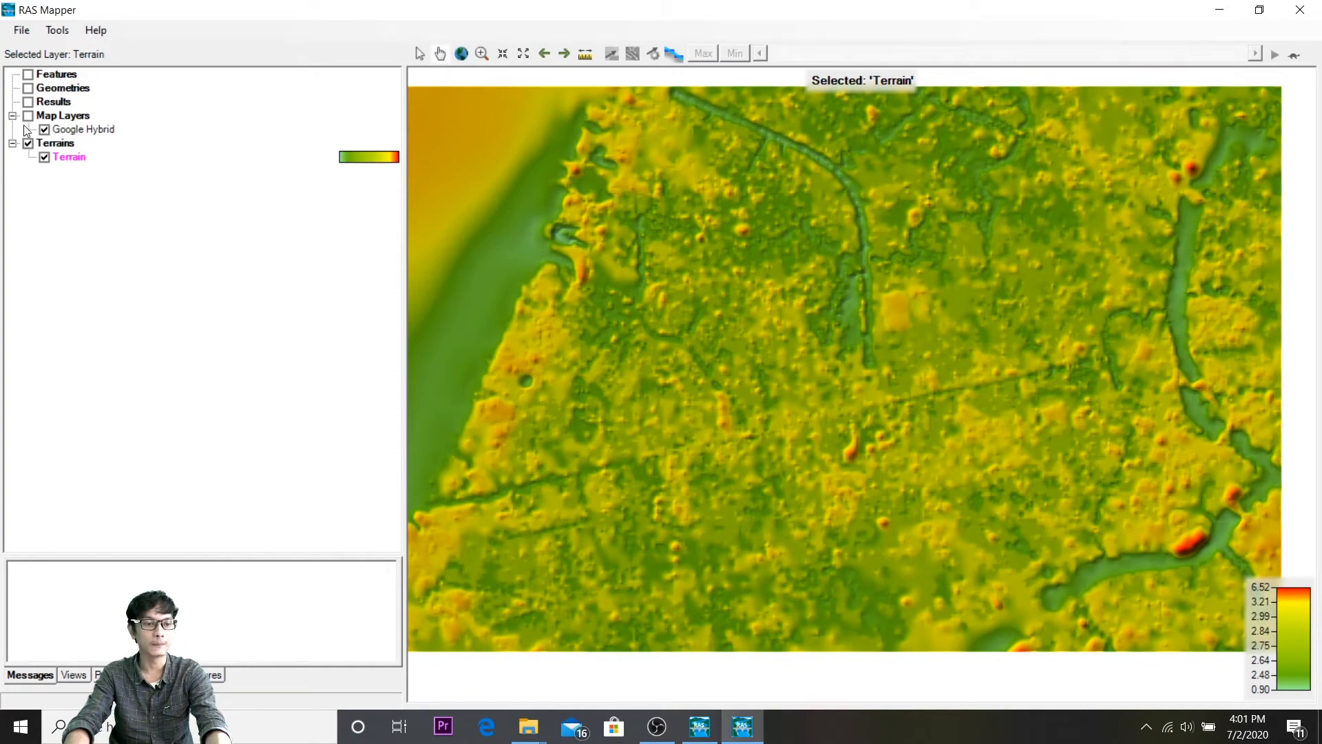
{"action": "left_click", "coordinate": [28, 116]}
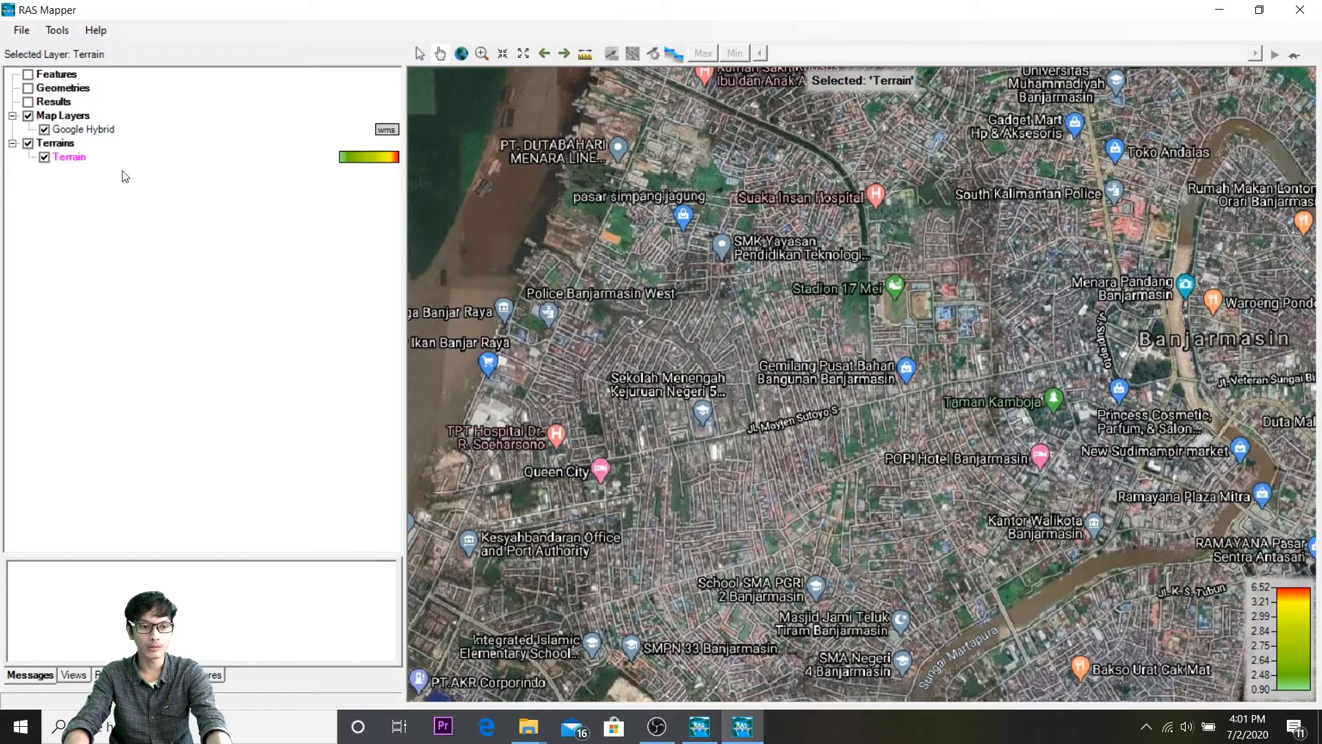
Step: Make the Google Hybrid layer partly transparent, at about three quarters of full solidity, to let the terrain show through
{"action": "left_click", "coordinate": [97, 133]}
{"action": "right_click", "coordinate": [97, 135]}
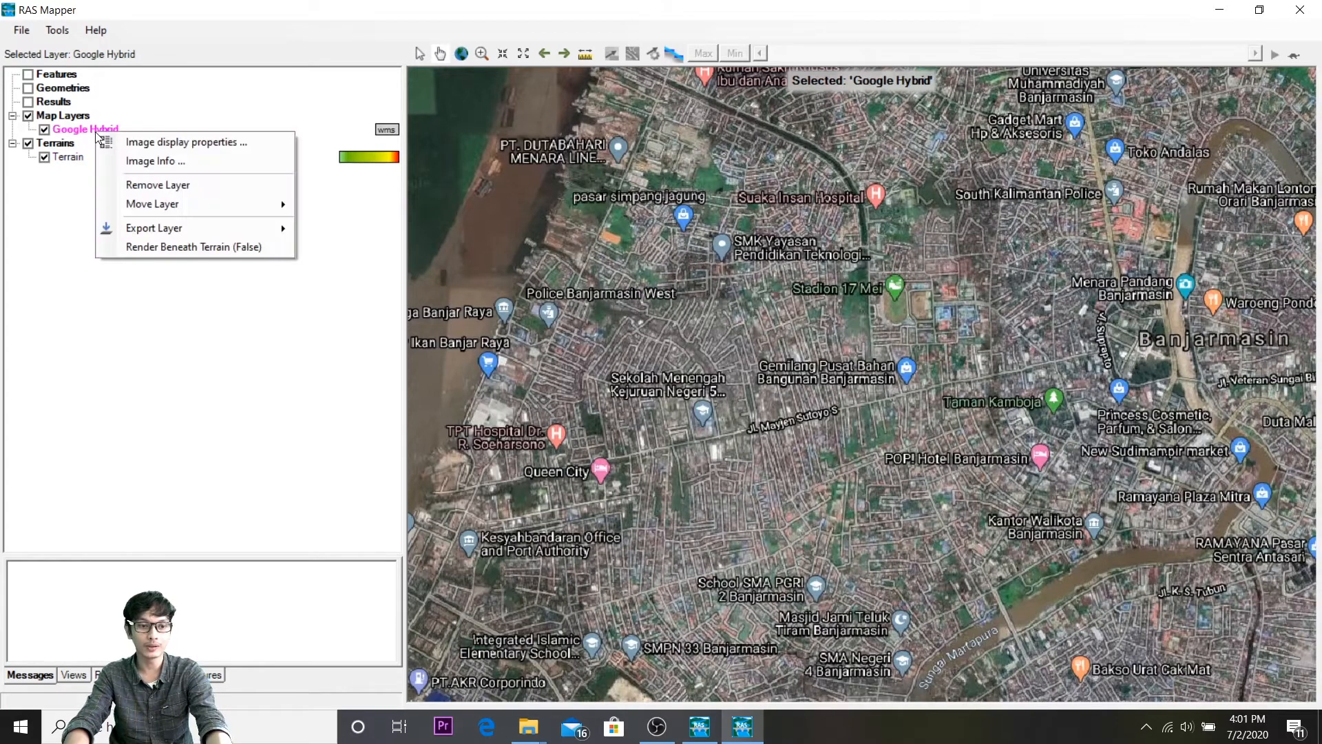
{"action": "left_click", "coordinate": [107, 141]}
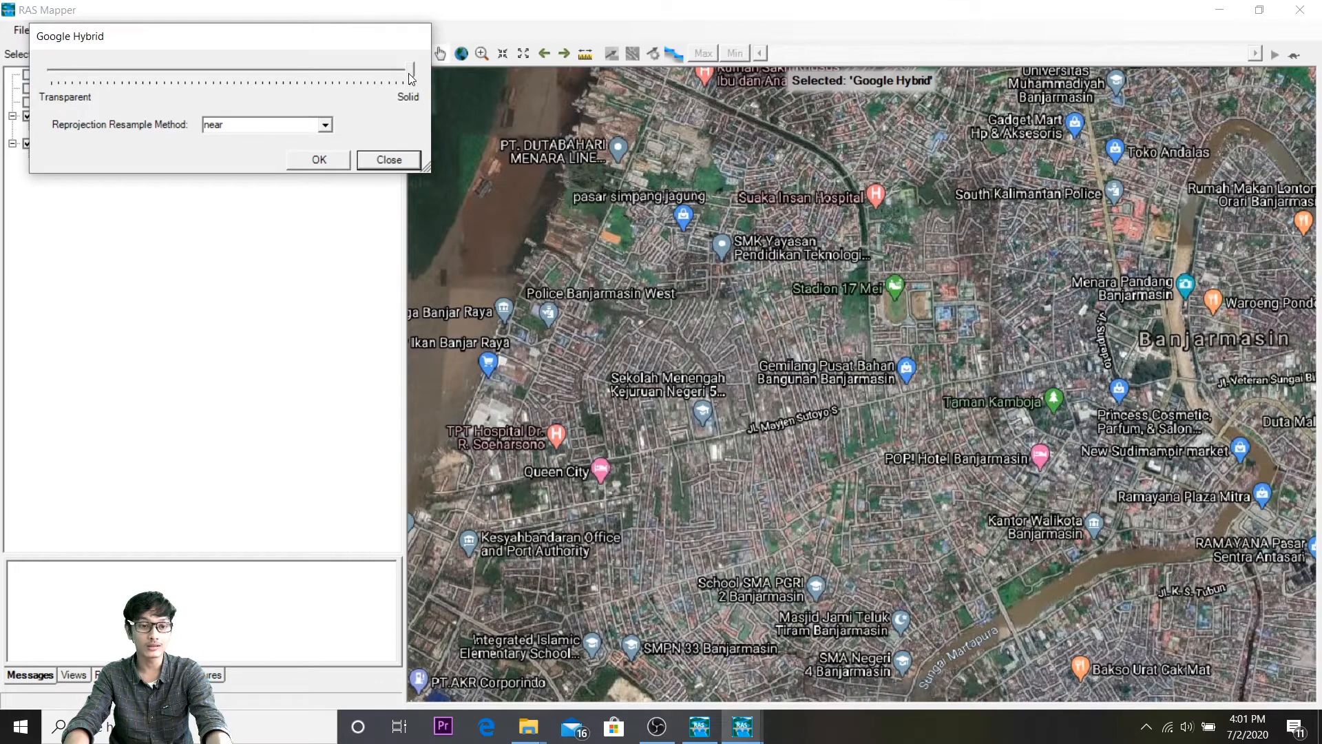
{"action": "left_click_drag", "start_coordinate": [411, 76], "coordinate": [332, 89]}
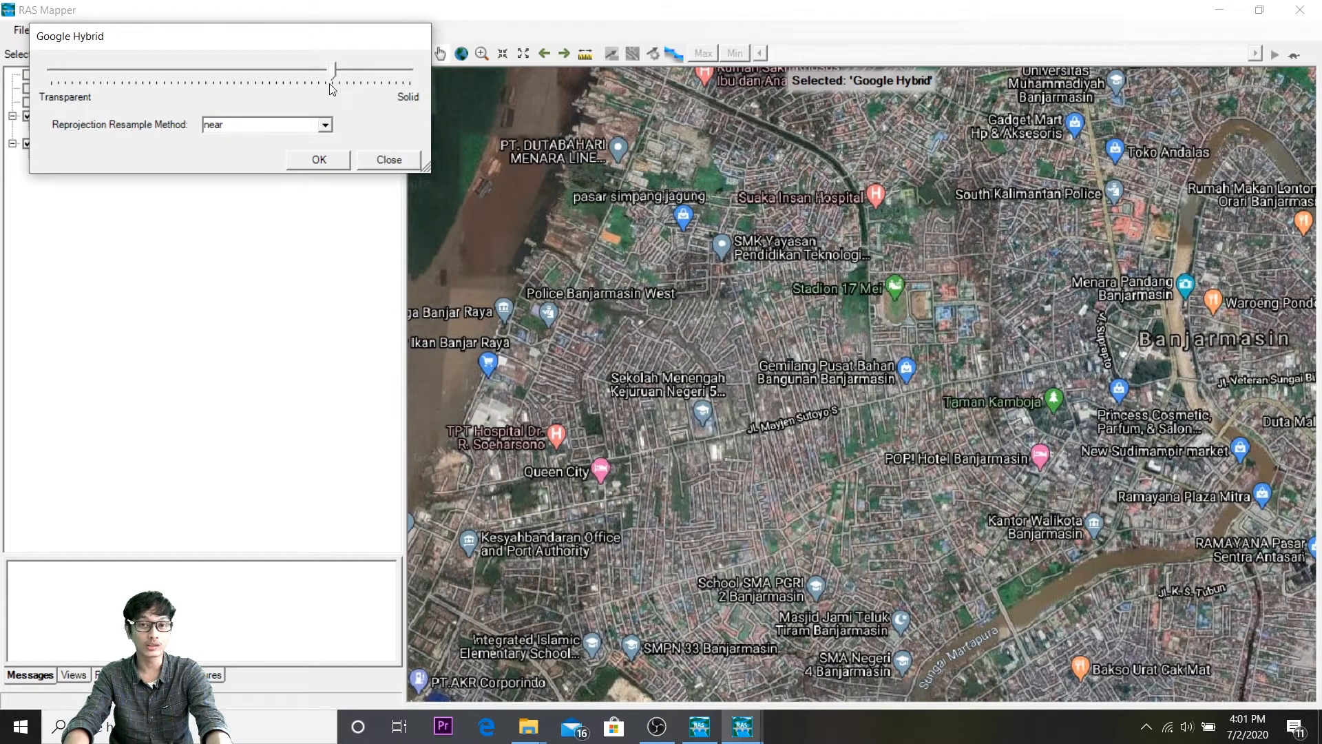
{"action": "left_click", "coordinate": [324, 159]}
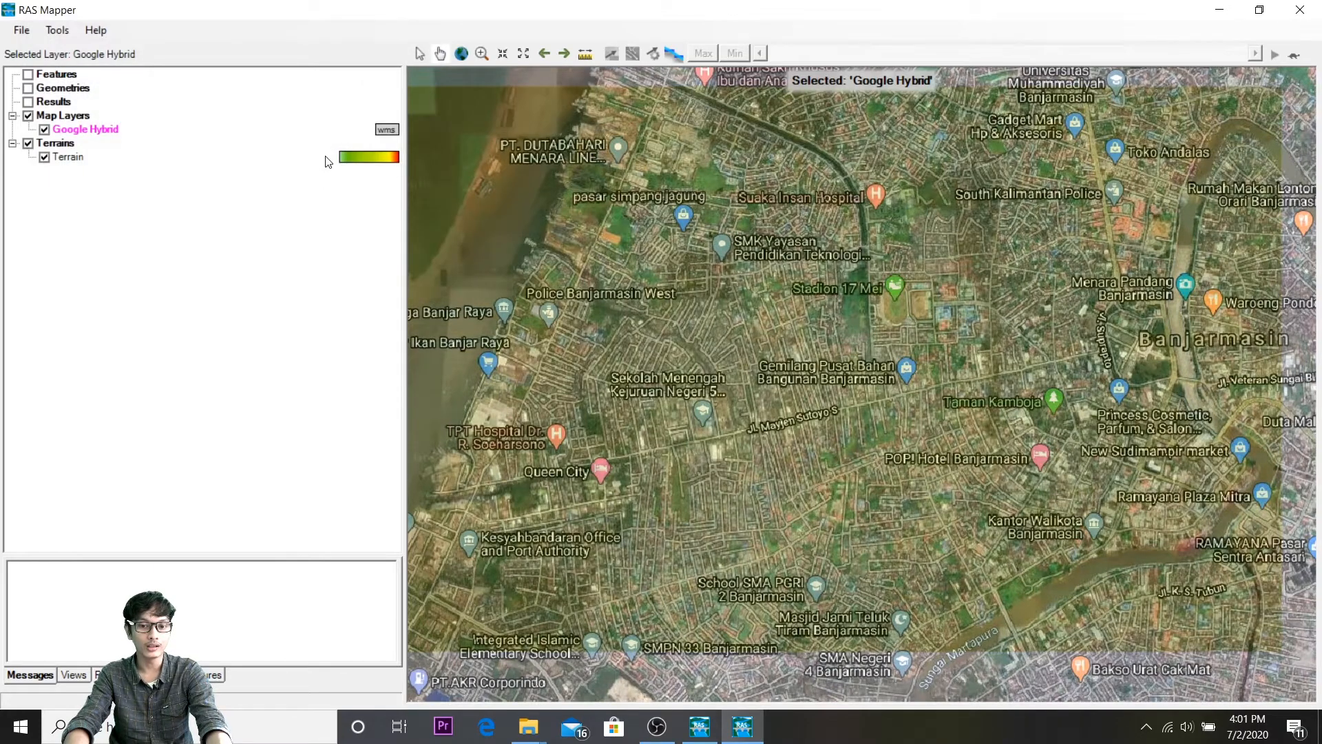
{"action": "left_click_drag", "start_coordinate": [579, 200], "coordinate": [644, 225]}
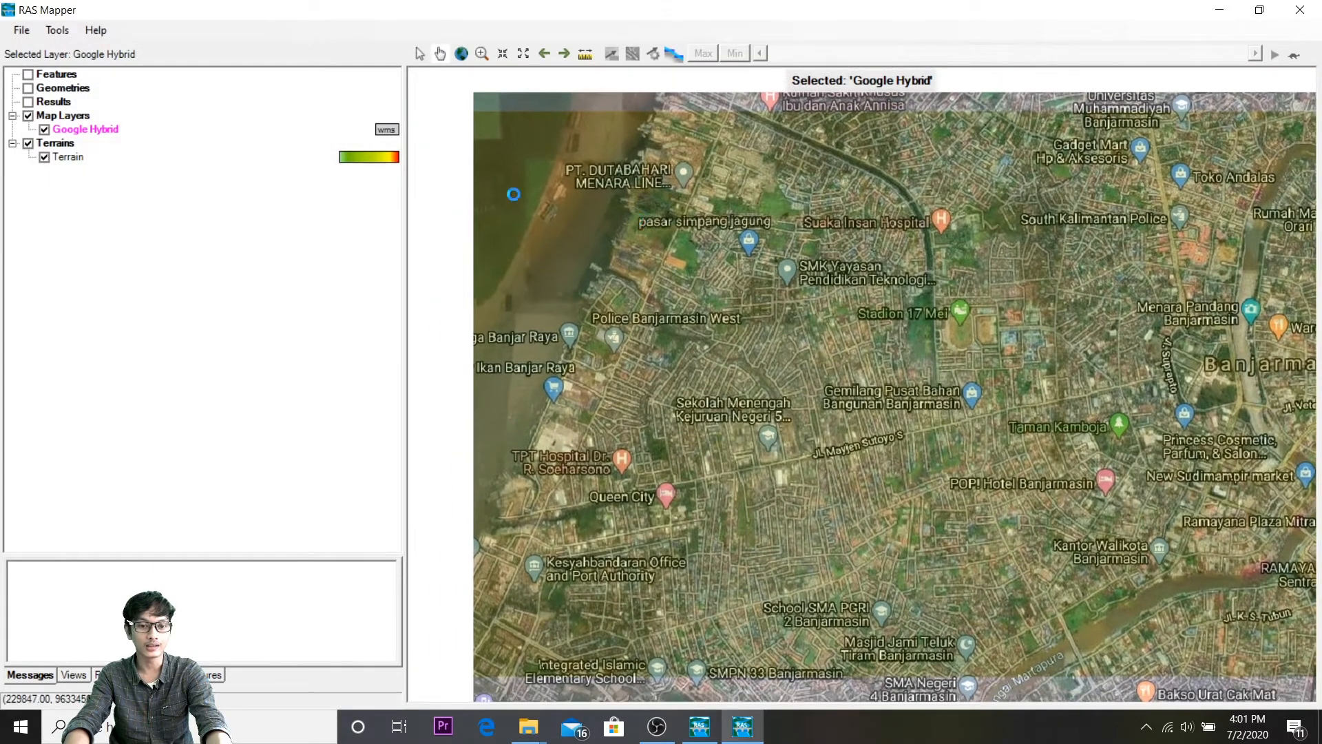
{"action": "right_click", "coordinate": [109, 130]}
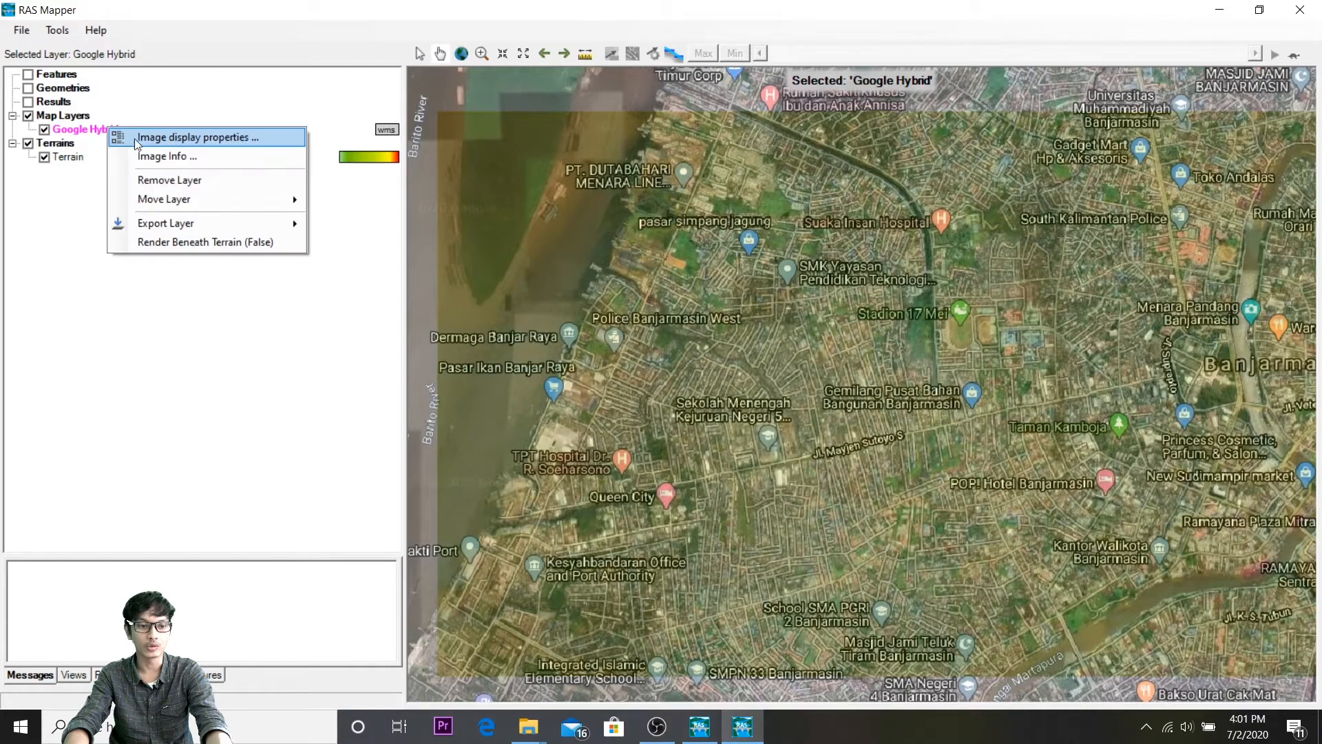
{"action": "left_click", "coordinate": [126, 141]}
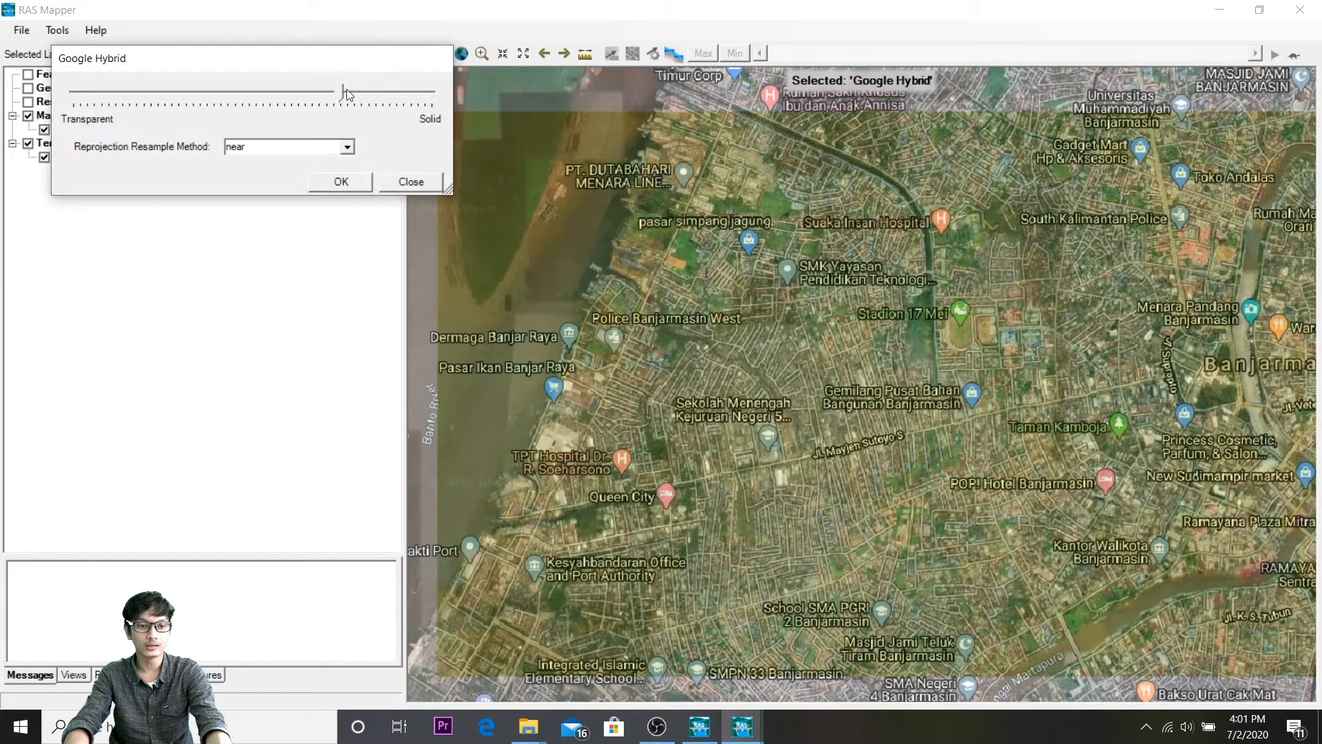
{"action": "left_click", "coordinate": [343, 182]}
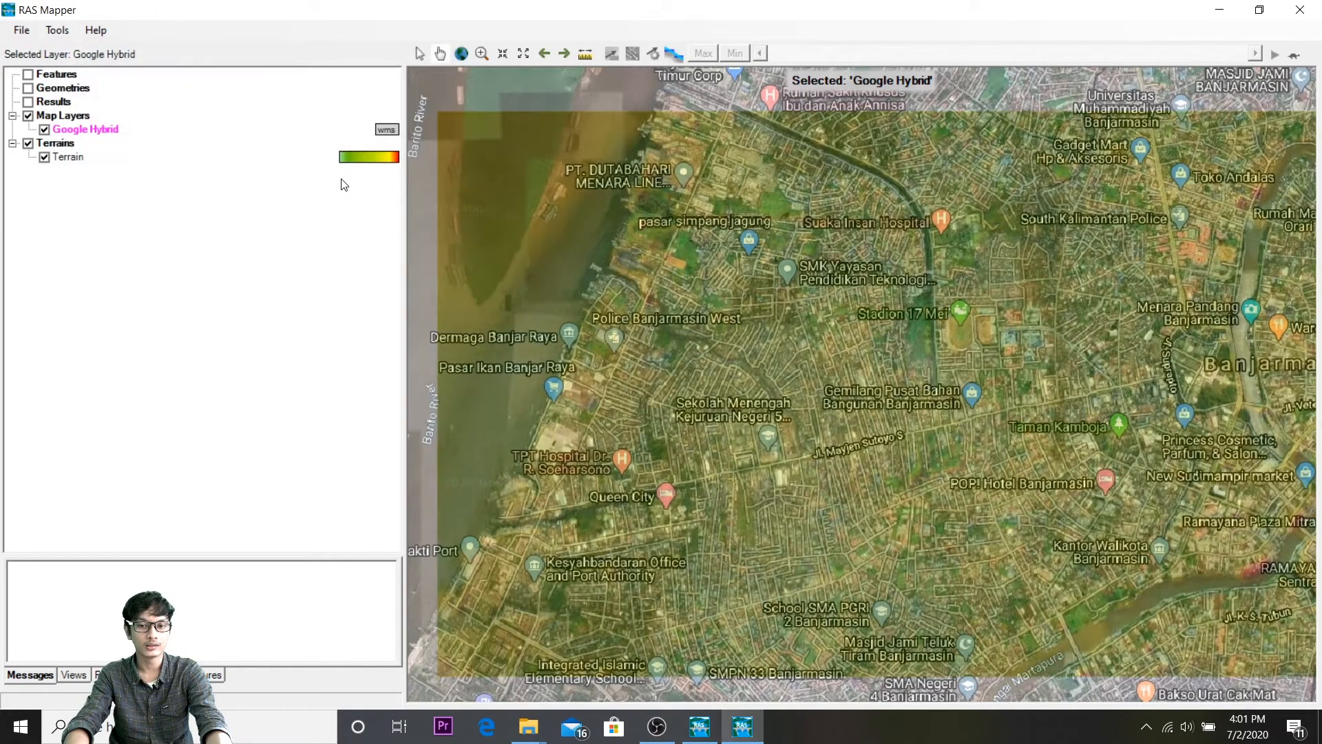
Step: Examine how the Google Hybrid imagery lines up with the terrain, switching the imagery off and on to compare them
{"action": "left_click_drag", "start_coordinate": [799, 270], "coordinate": [685, 179]}
{"action": "left_click_drag", "start_coordinate": [887, 244], "coordinate": [796, 327]}
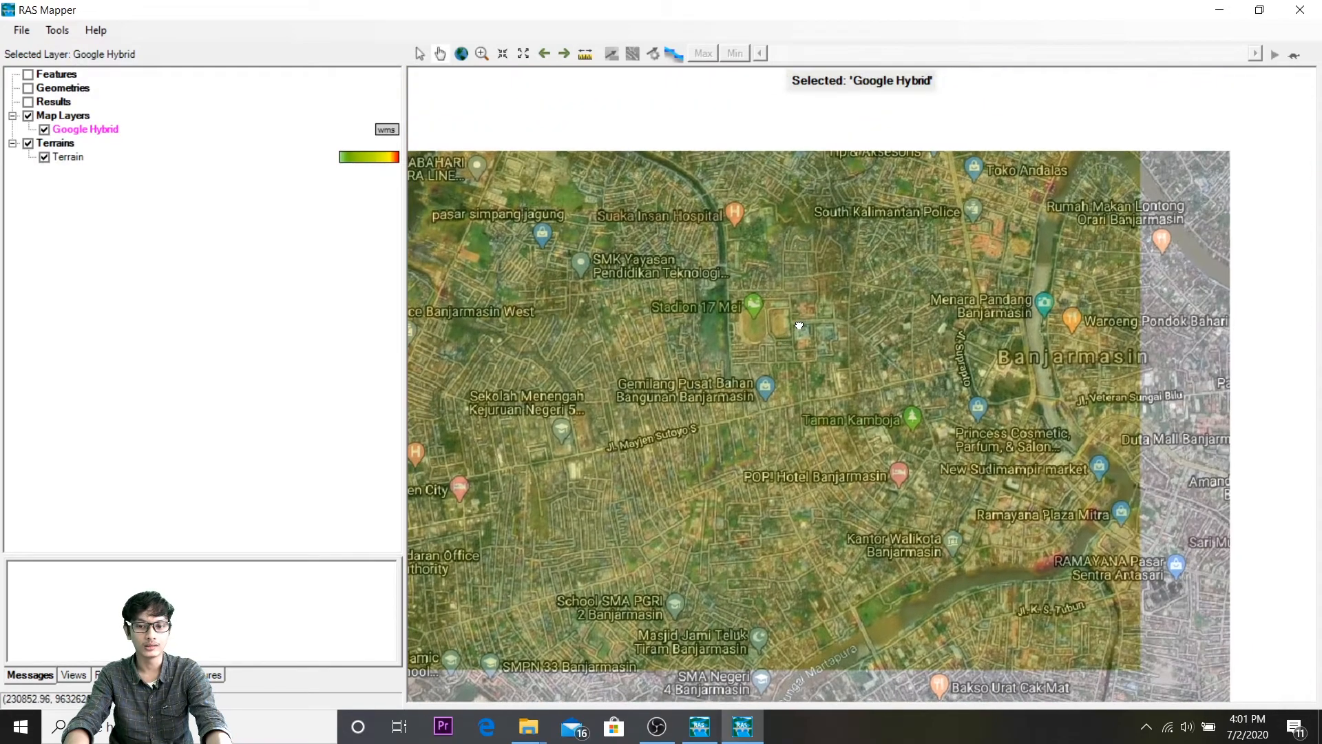
{"action": "left_click_drag", "start_coordinate": [693, 311], "coordinate": [820, 324]}
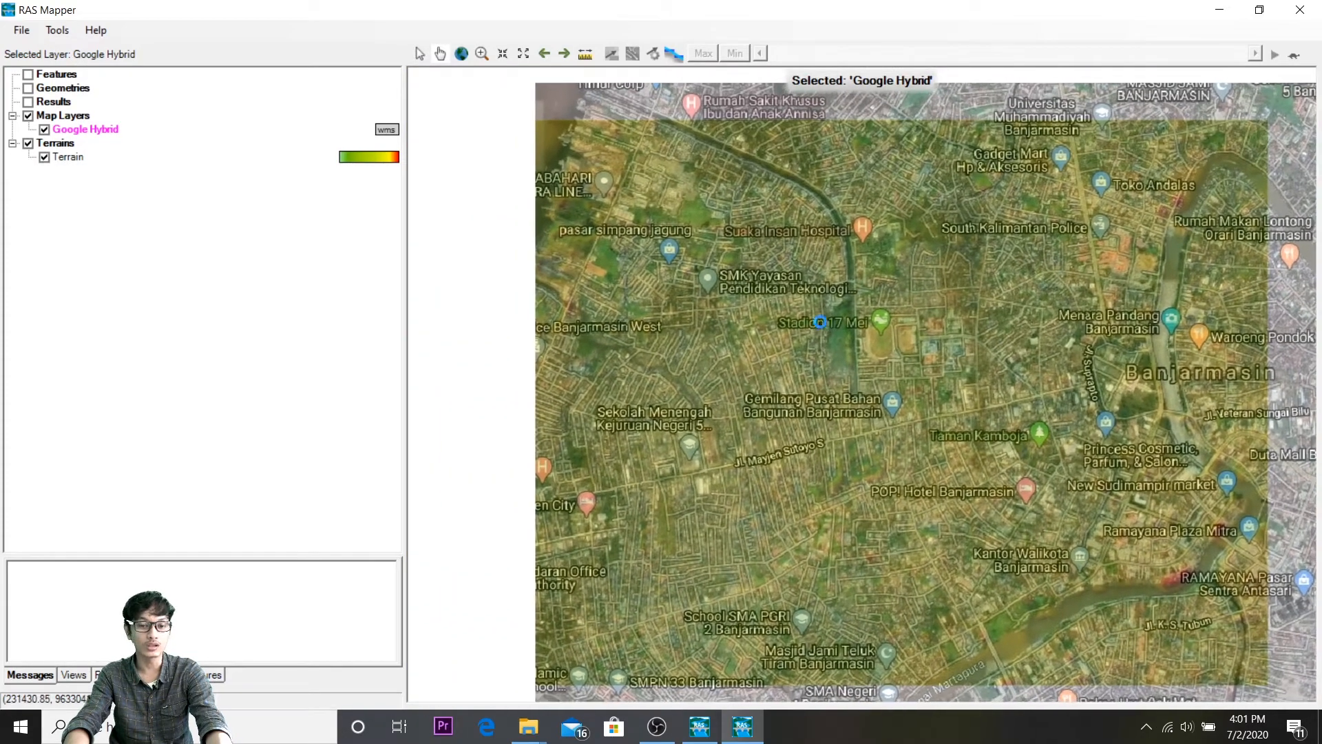
{"action": "left_click_drag", "start_coordinate": [755, 406], "coordinate": [770, 379]}
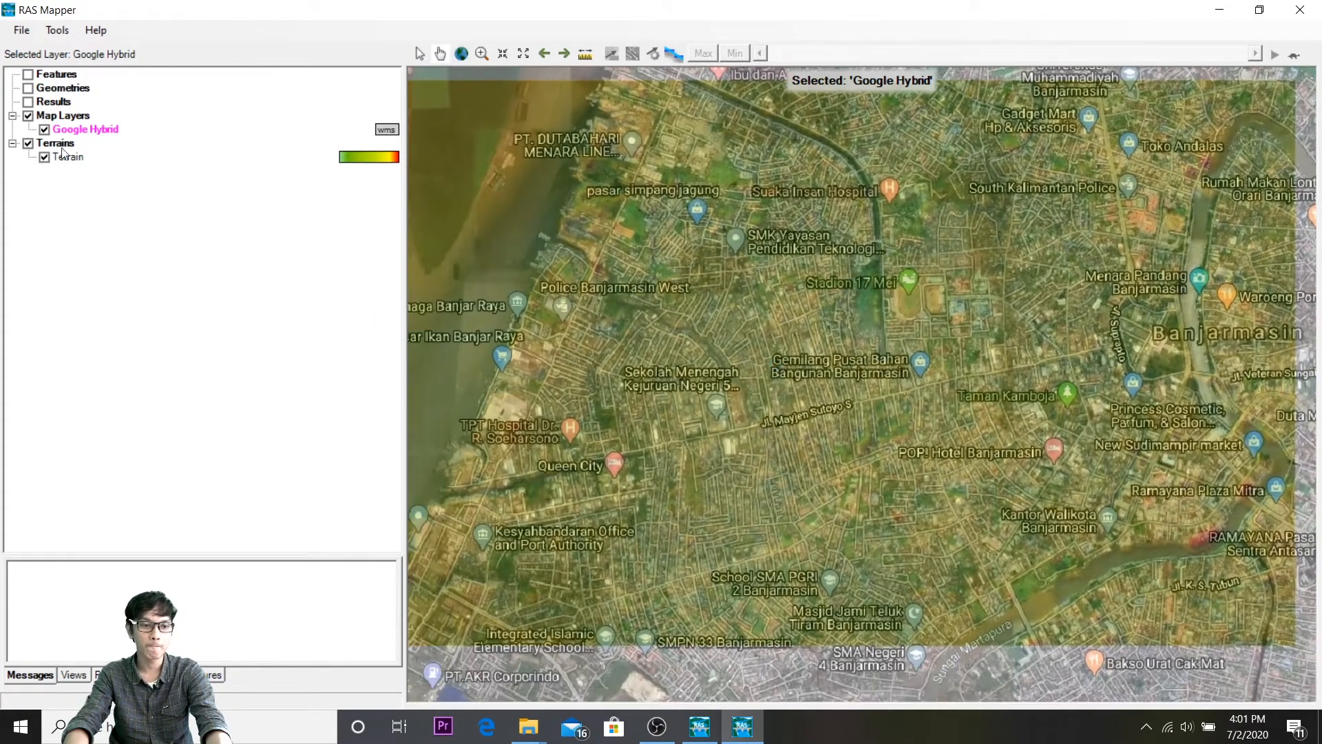
{"action": "left_click", "coordinate": [44, 130]}
{"action": "left_click", "coordinate": [44, 130]}
{"action": "left_click", "coordinate": [44, 130]}
{"action": "left_click", "coordinate": [44, 130]}
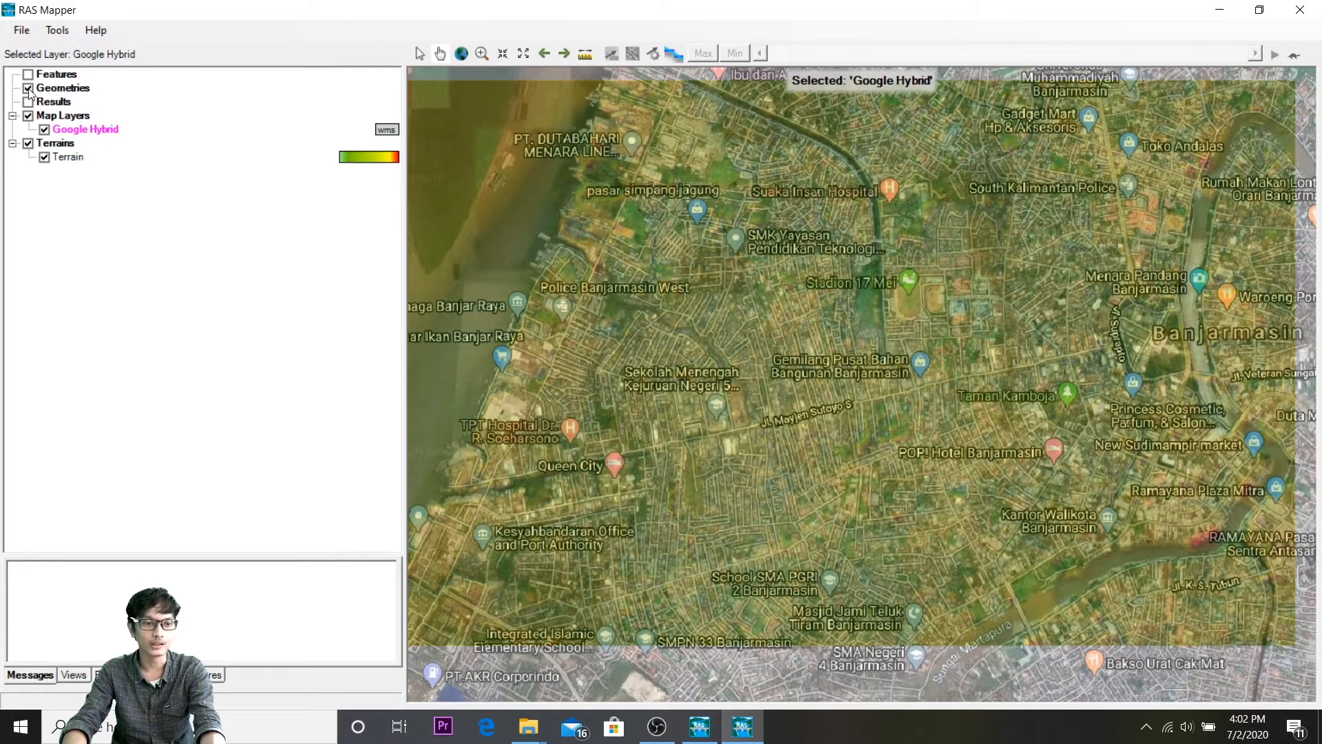
Step: Add a new geometry named "Geometrik 2D Unsteady" and return to the map
{"action": "left_click", "coordinate": [60, 87]}
{"action": "right_click", "coordinate": [62, 88]}
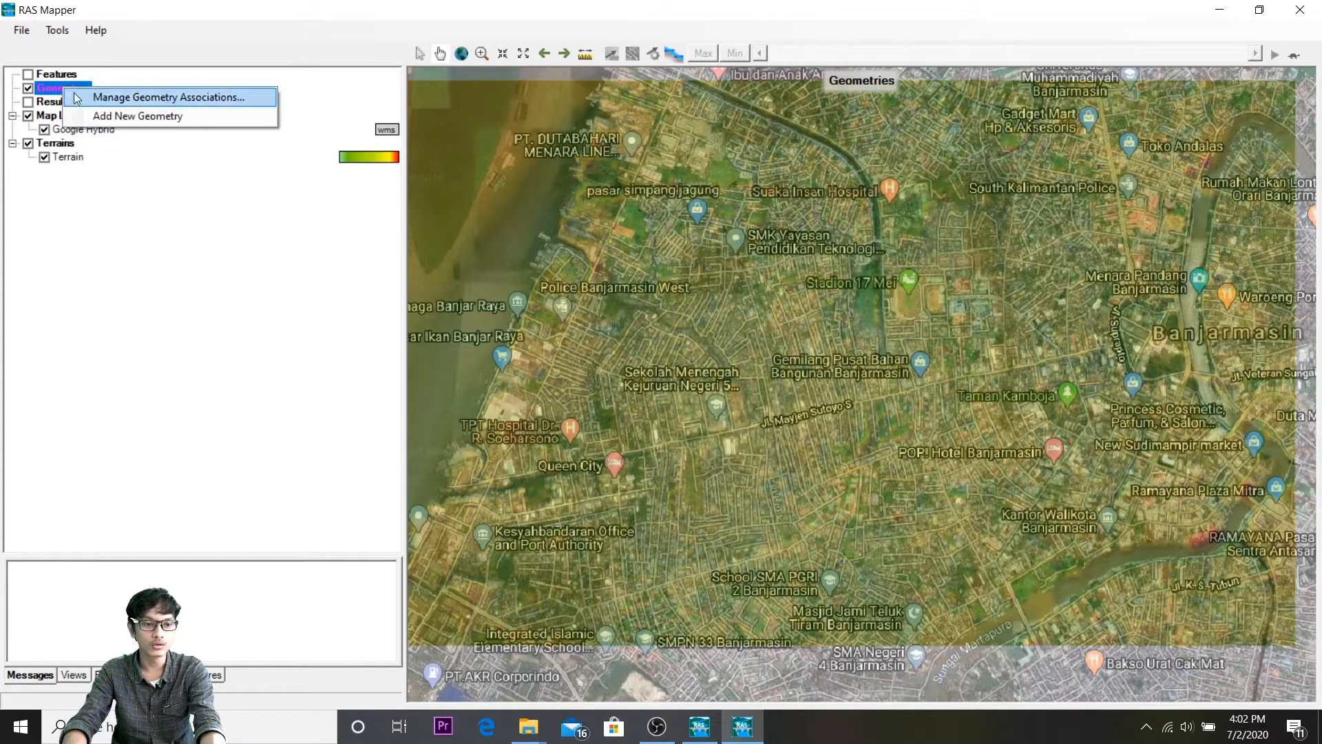
{"action": "left_click", "coordinate": [103, 117]}
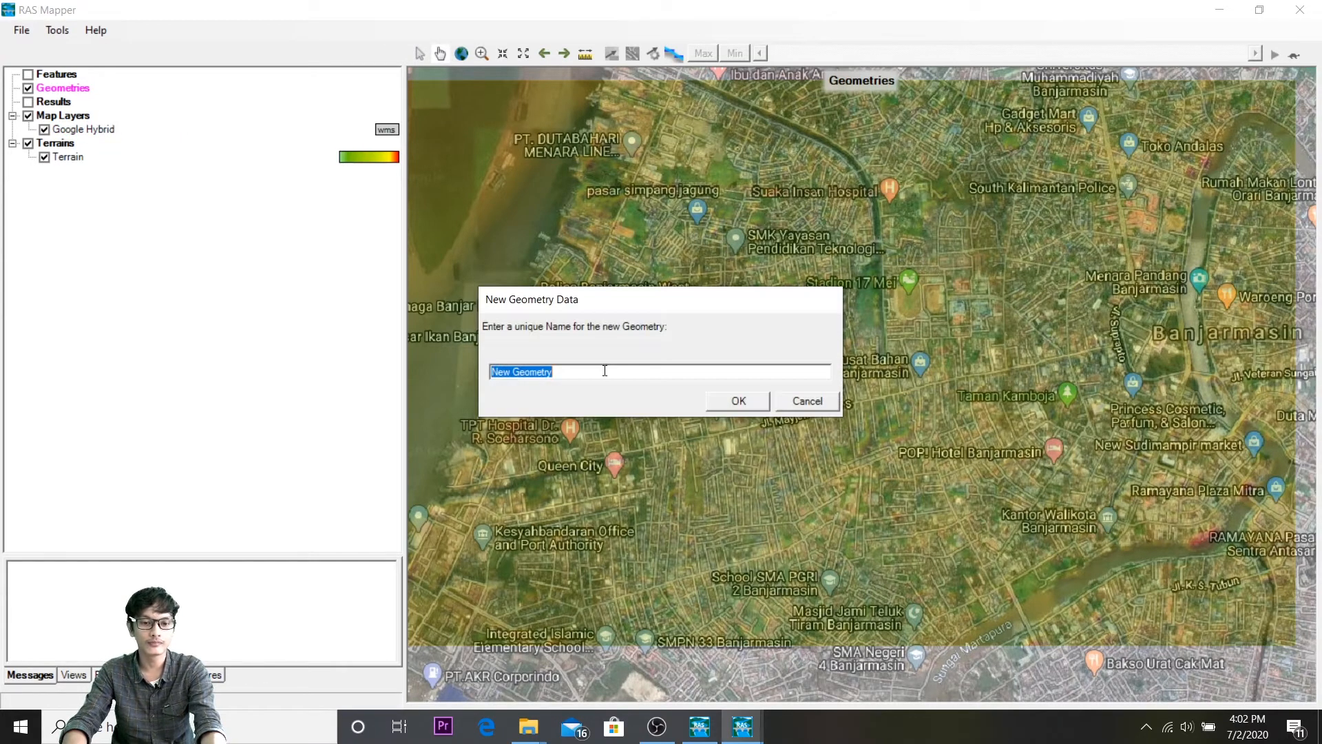
{"action": "type", "text": "Geometrik"}
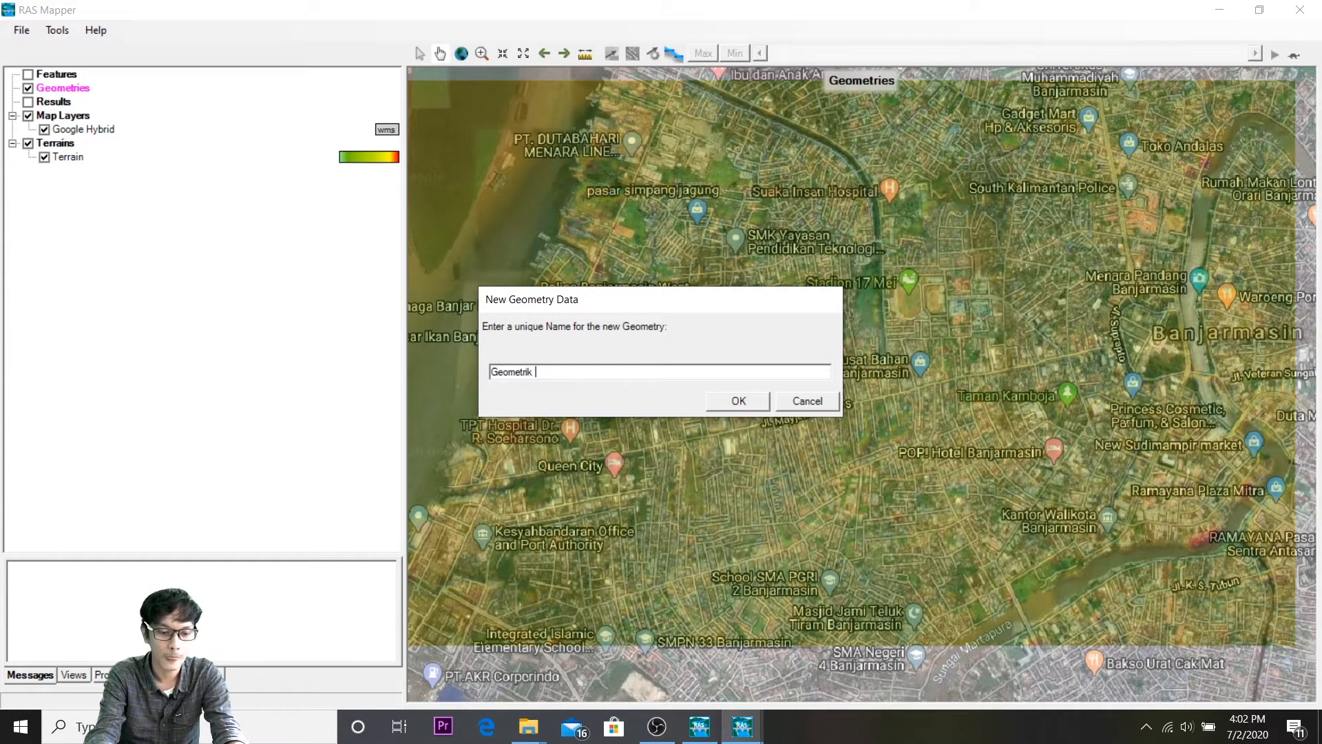
{"action": "type", "text": " 2D "}
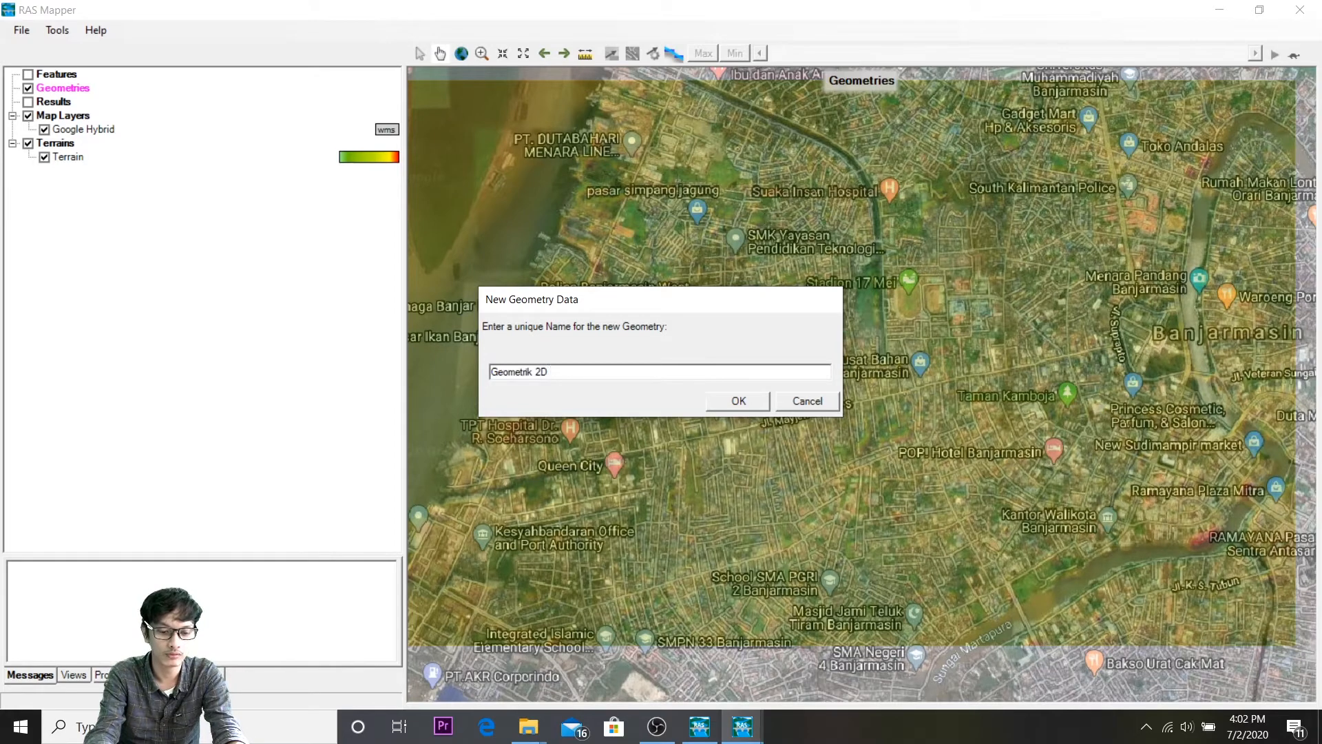
{"action": "type", "text": "Unsteady"}
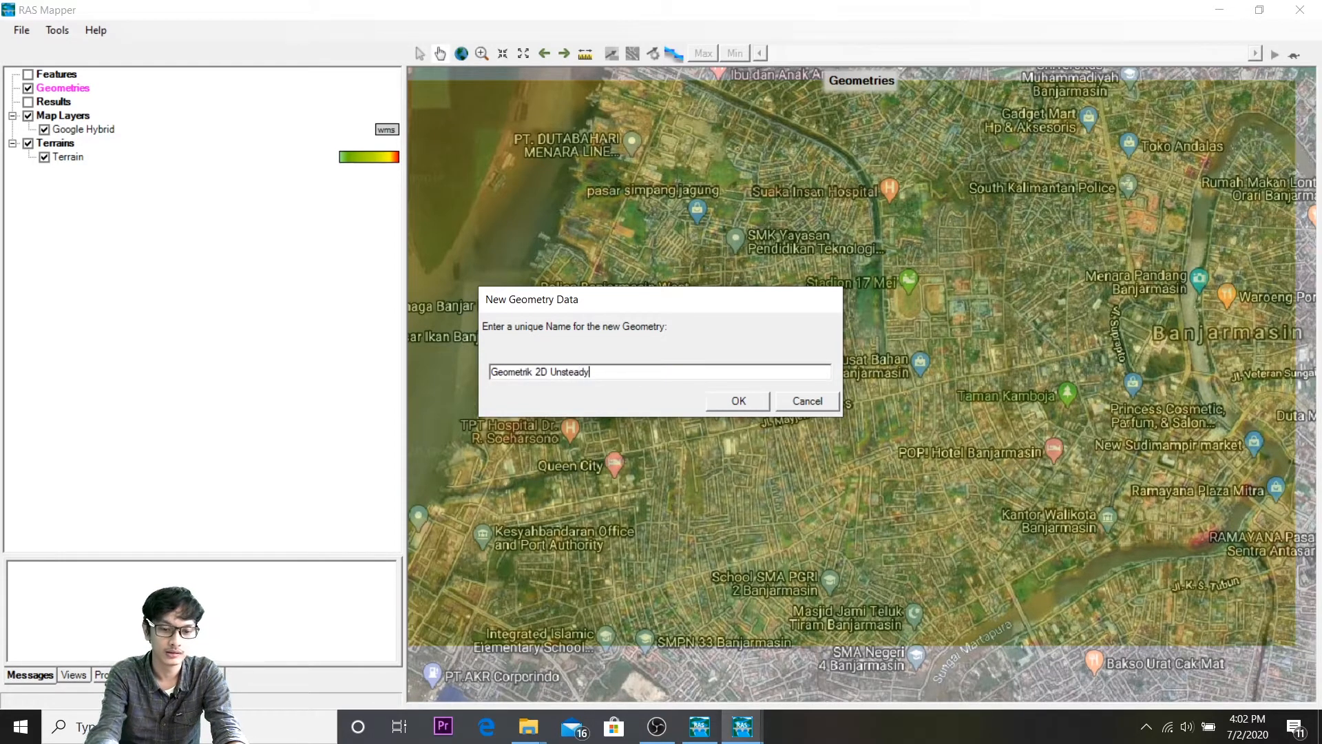
{"action": "key", "text": "Return"}
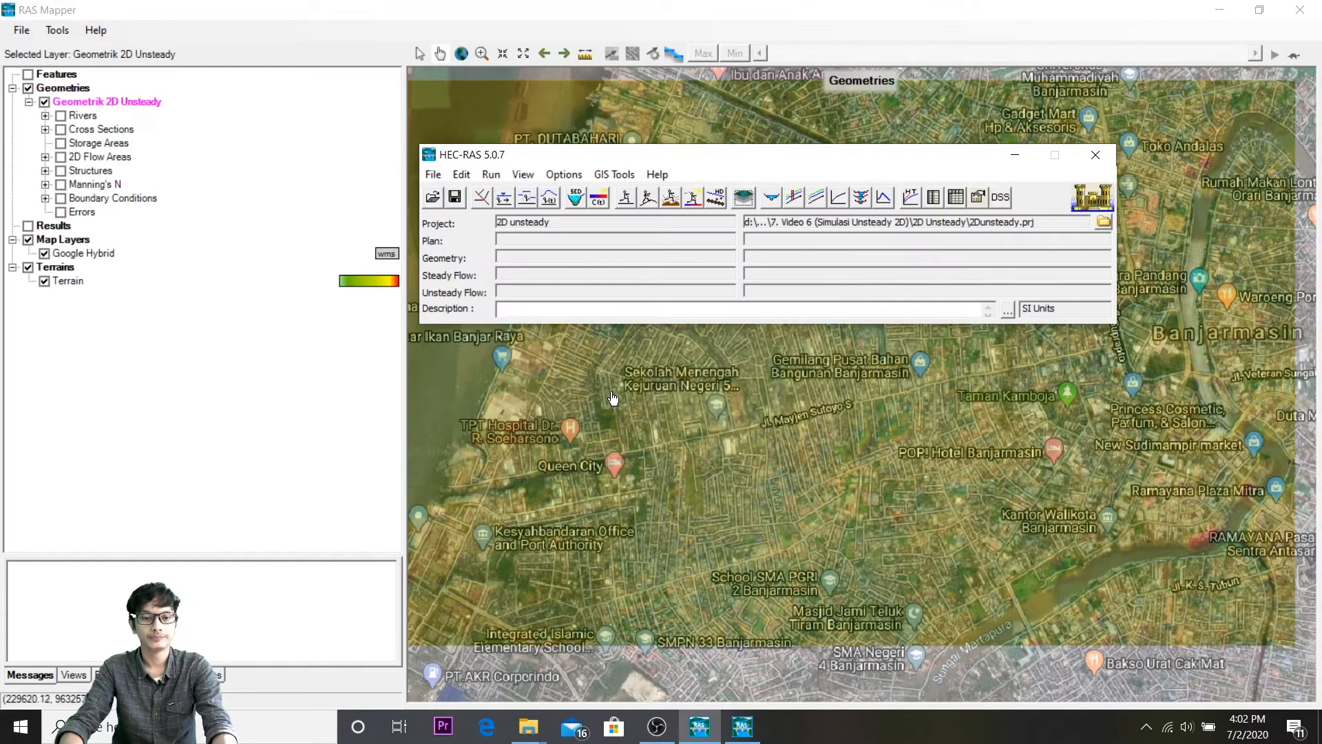
{"action": "left_click", "coordinate": [1015, 154]}
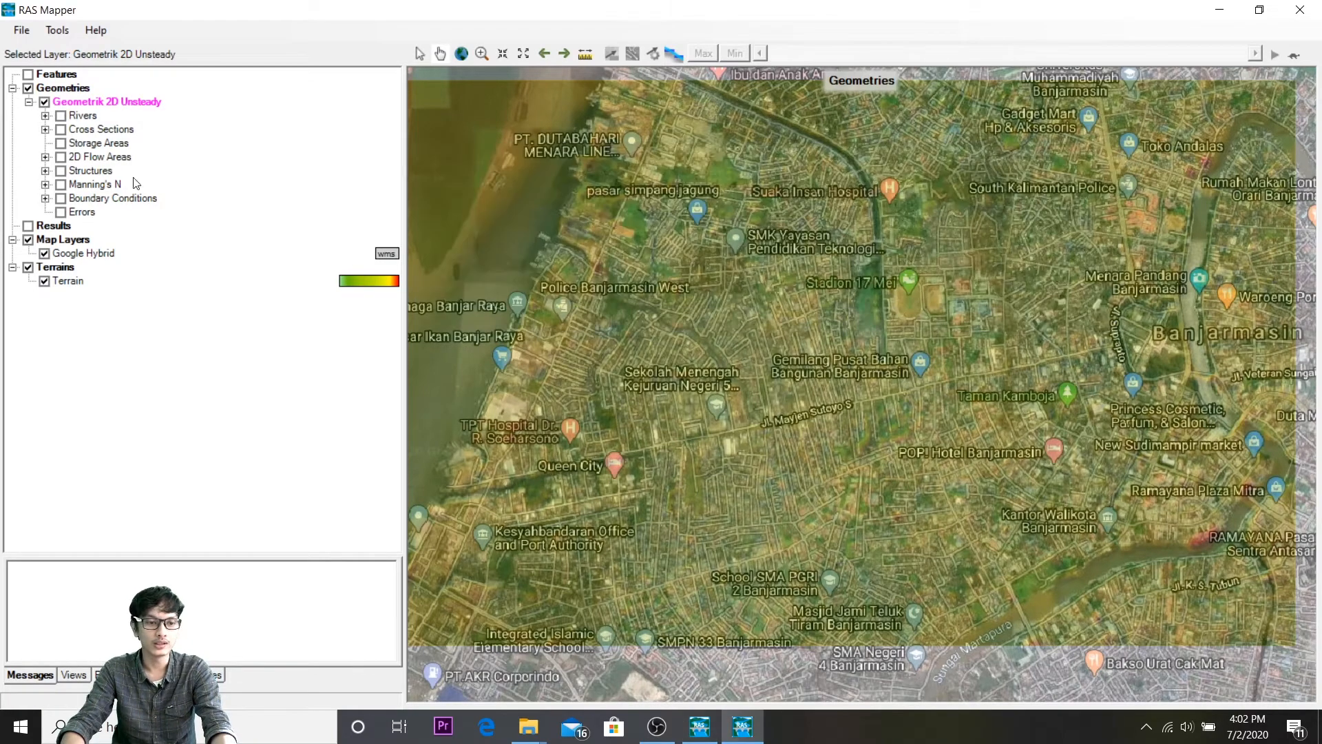
Step: Expand the Rivers group of Geometrik 2D Unsteady and start editing the Rivers layer
{"action": "left_click", "coordinate": [45, 116]}
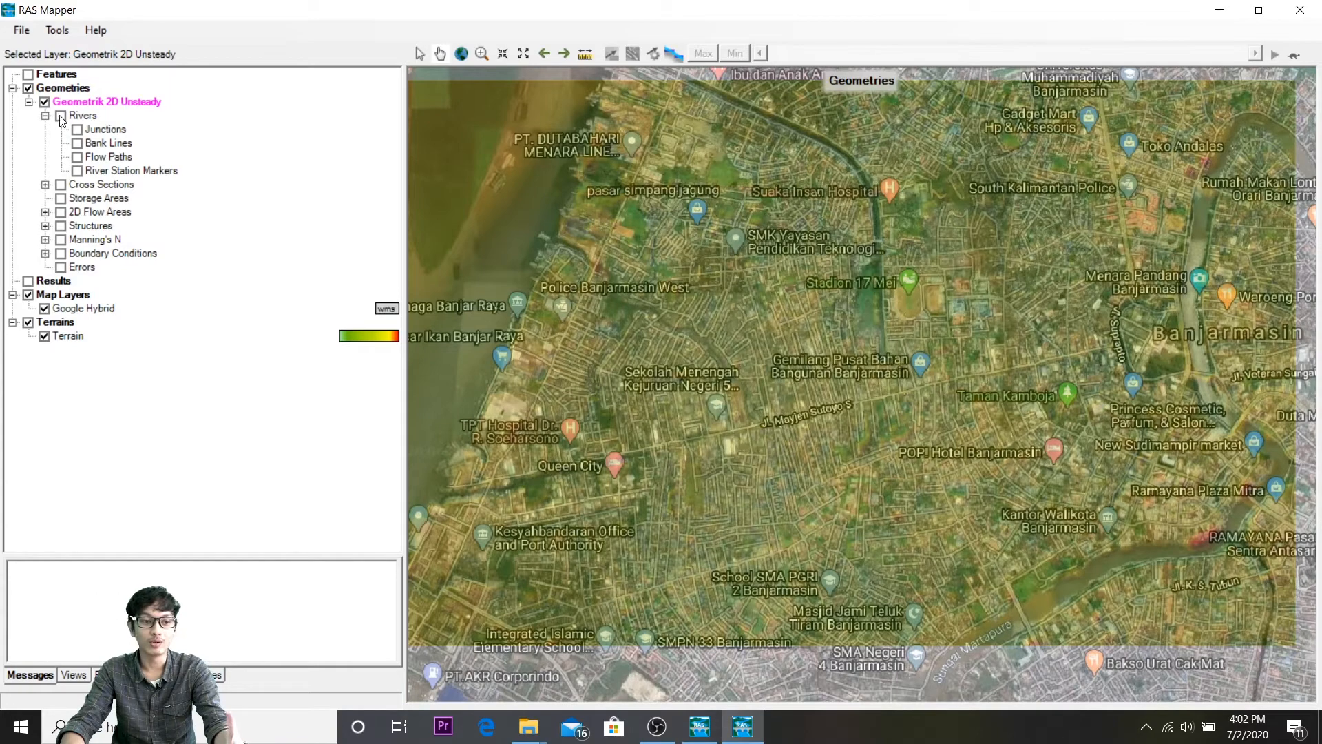
{"action": "left_click_drag", "start_coordinate": [841, 212], "coordinate": [794, 282]}
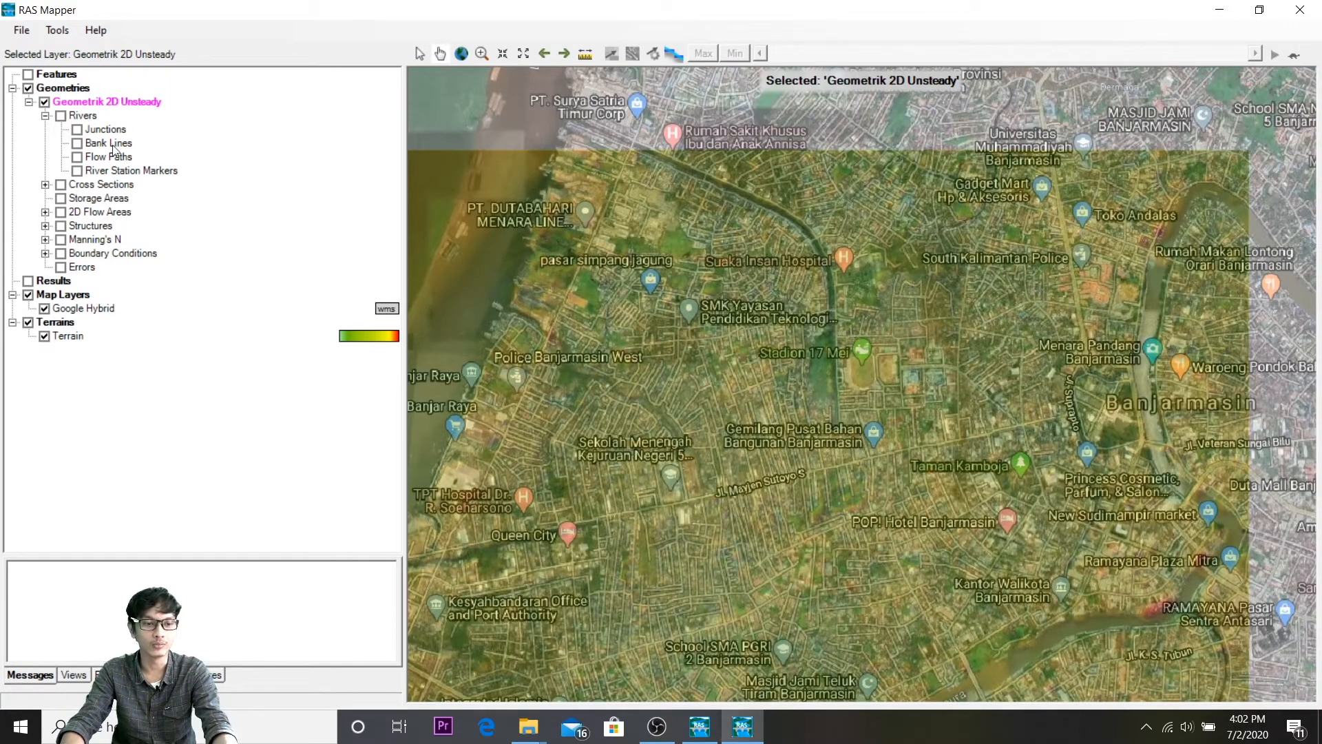
{"action": "left_click", "coordinate": [81, 115]}
{"action": "right_click", "coordinate": [81, 116]}
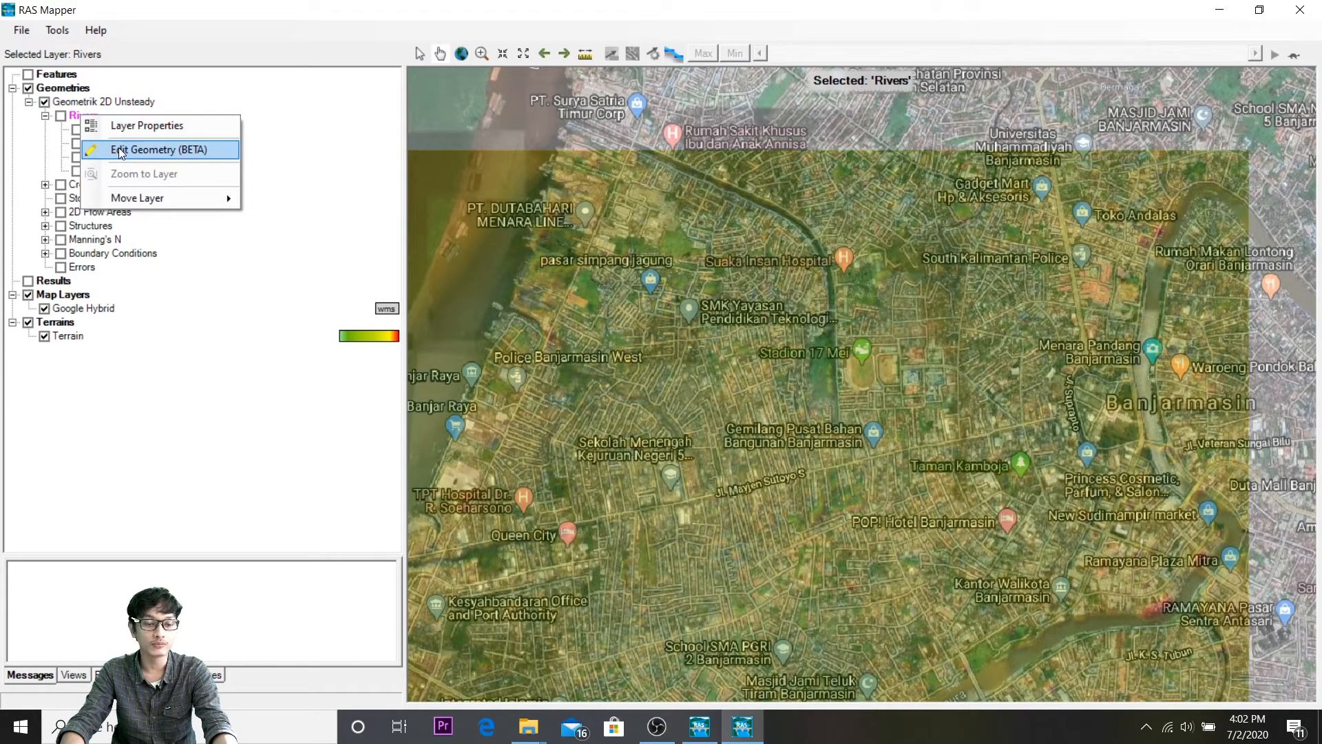
{"action": "left_click_drag", "start_coordinate": [843, 297], "coordinate": [767, 344]}
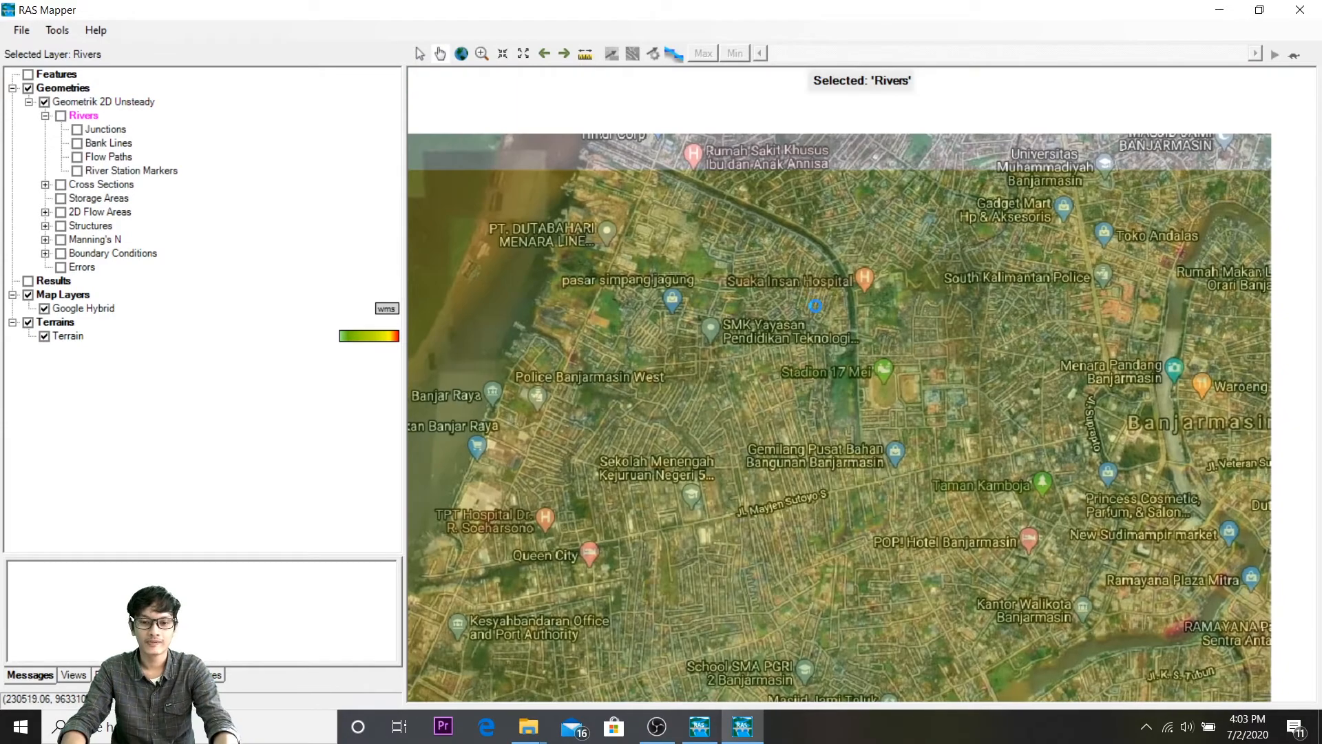
{"action": "left_click_drag", "start_coordinate": [834, 283], "coordinate": [824, 265]}
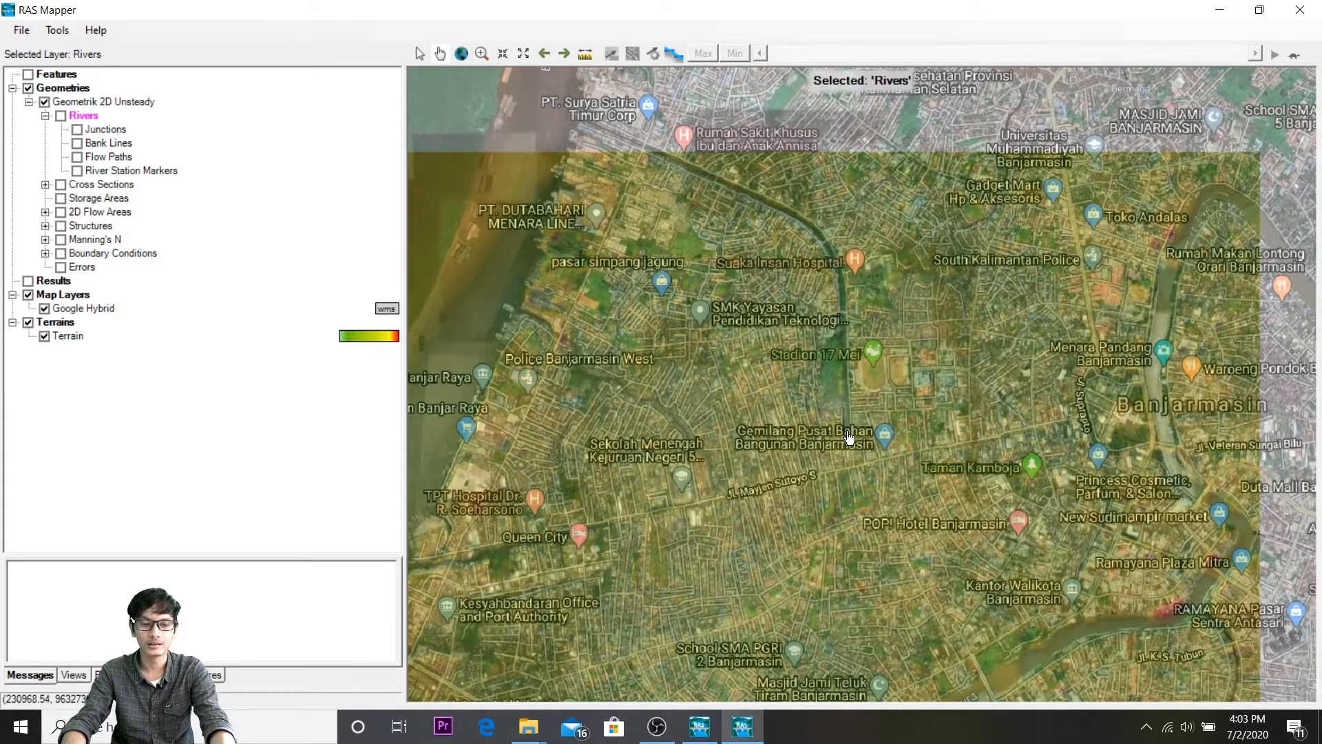
{"action": "right_click", "coordinate": [88, 116]}
{"action": "left_click", "coordinate": [116, 148]}
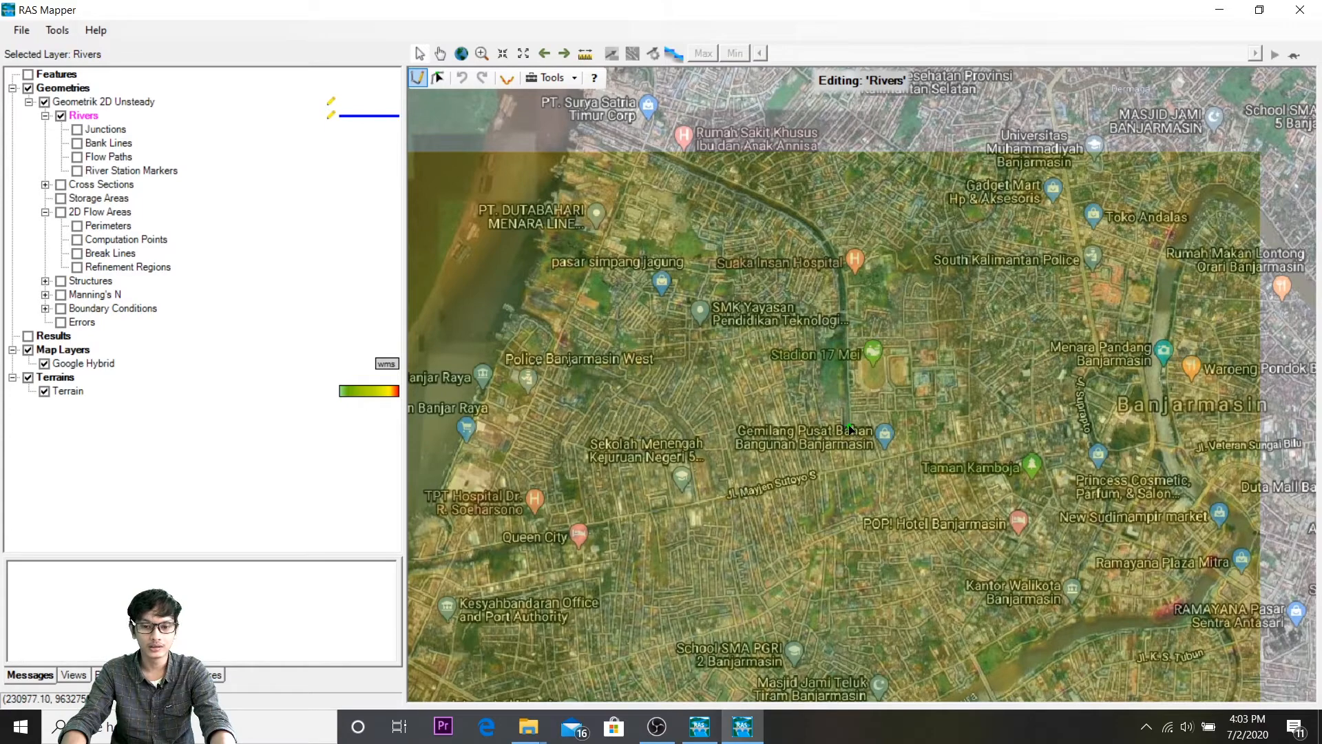
Step: Draw a river line along the canal from near Gemilang Pusat Bahan Bangunan north past Stadion 17 Mei, curving northwest to the terrain's upper edge
{"action": "left_click", "coordinate": [851, 428]}
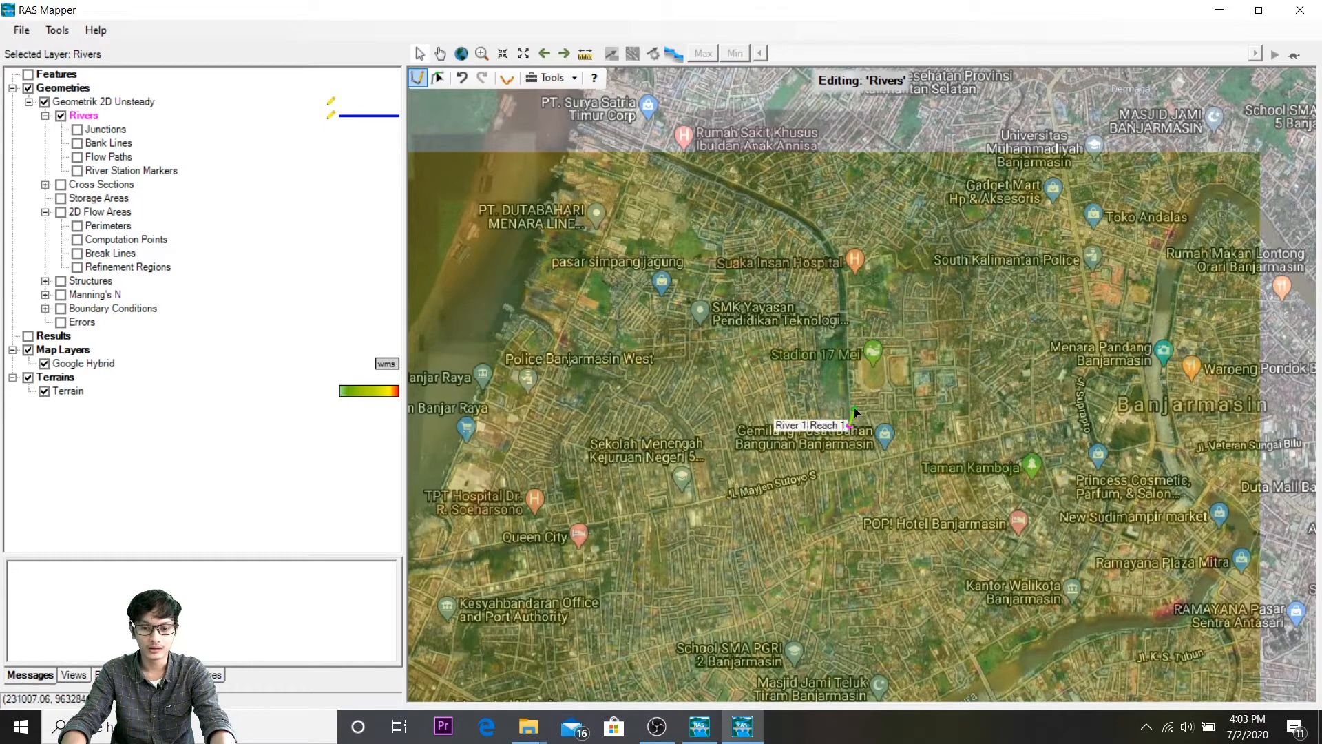
{"action": "left_click", "coordinate": [844, 302]}
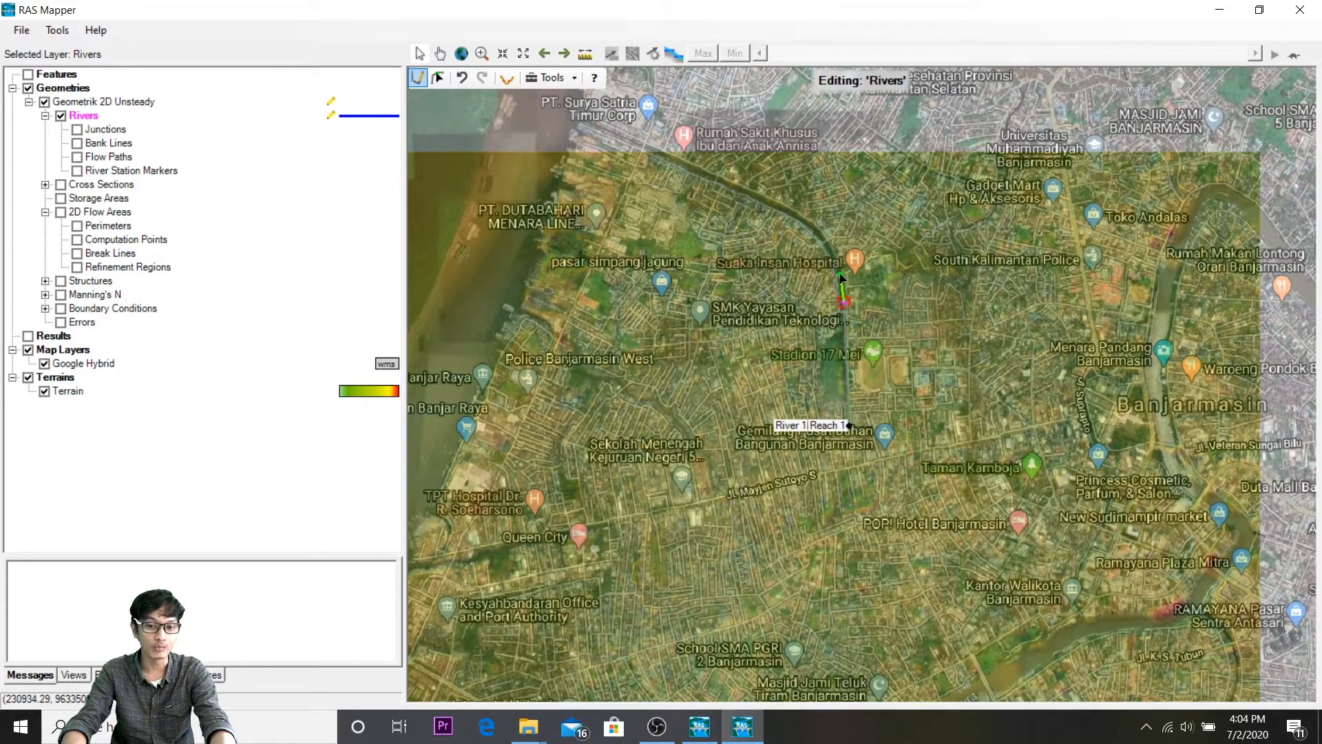
{"action": "left_click", "coordinate": [840, 277]}
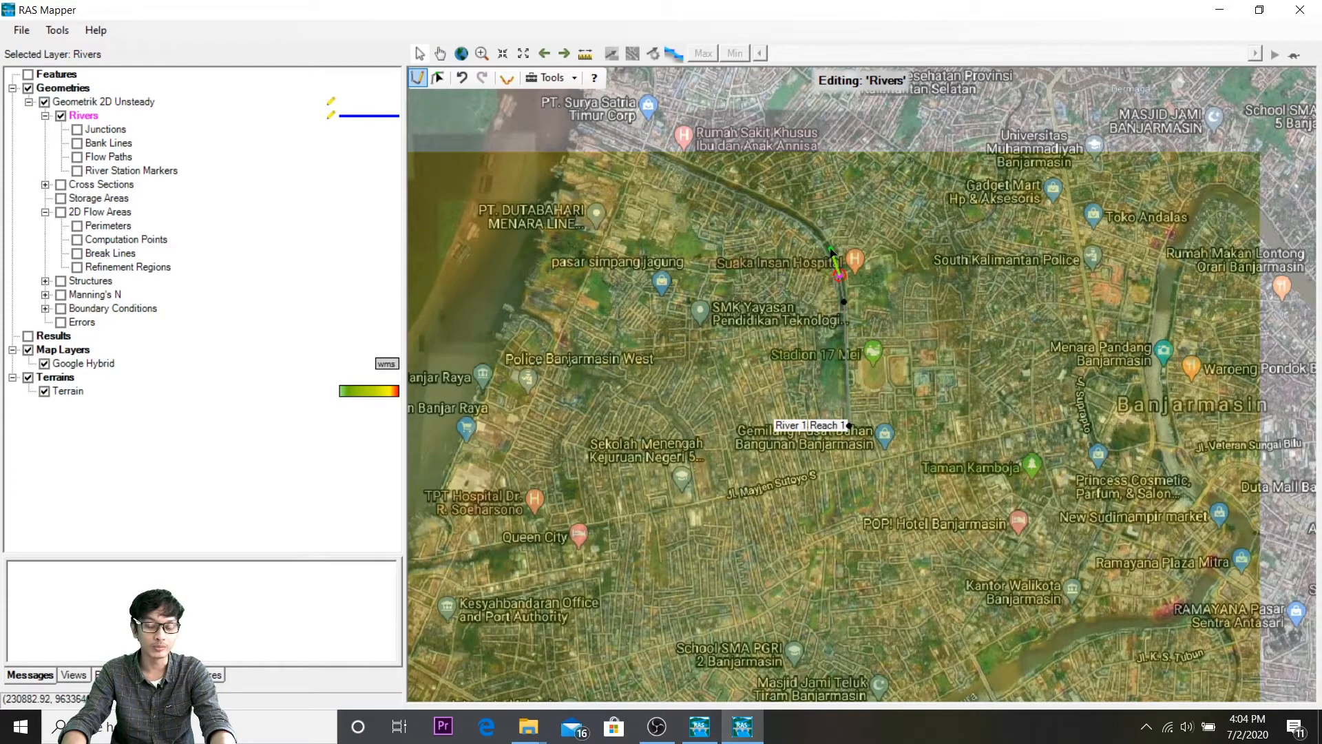
{"action": "left_click", "coordinate": [831, 249]}
{"action": "left_click", "coordinate": [813, 230]}
{"action": "left_click", "coordinate": [799, 217]}
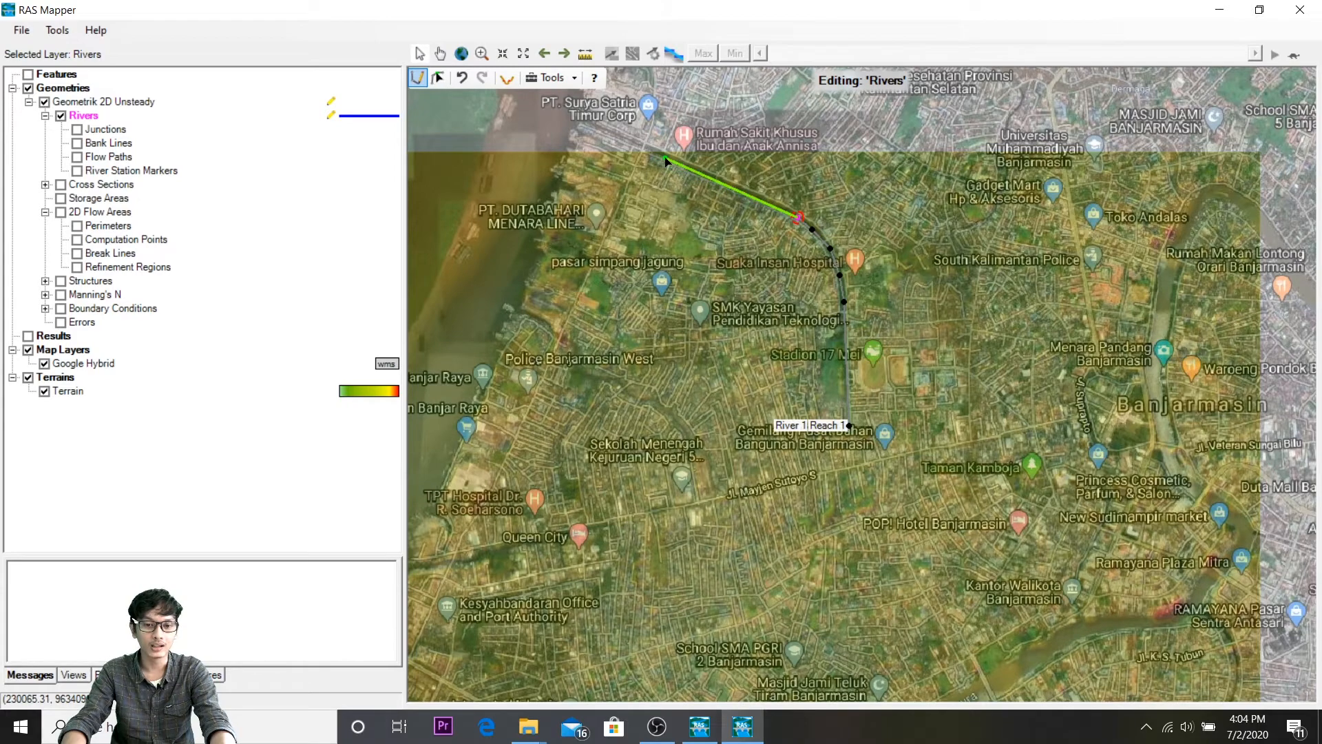
{"action": "double_click", "coordinate": [665, 159]}
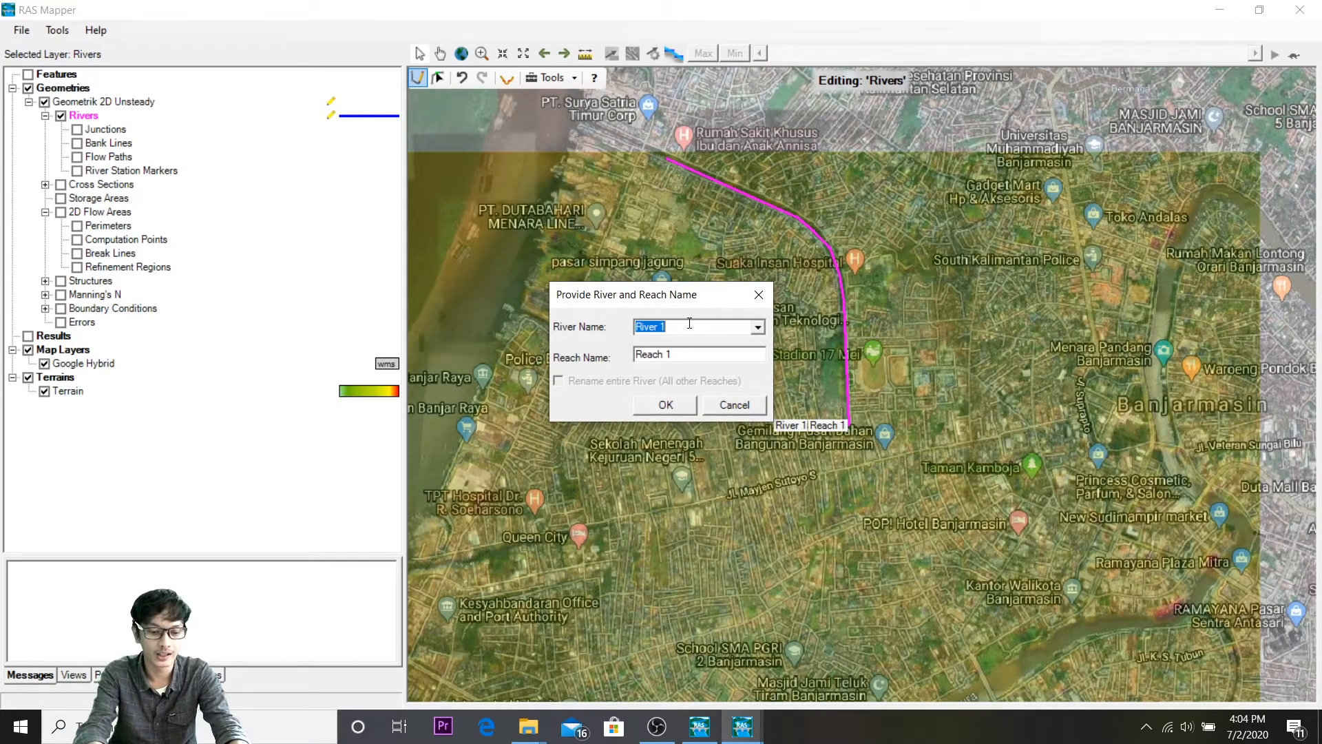
Step: Name the new river Banjarmasin, keeping the reach name Reach 1
{"action": "type", "text": "J"}
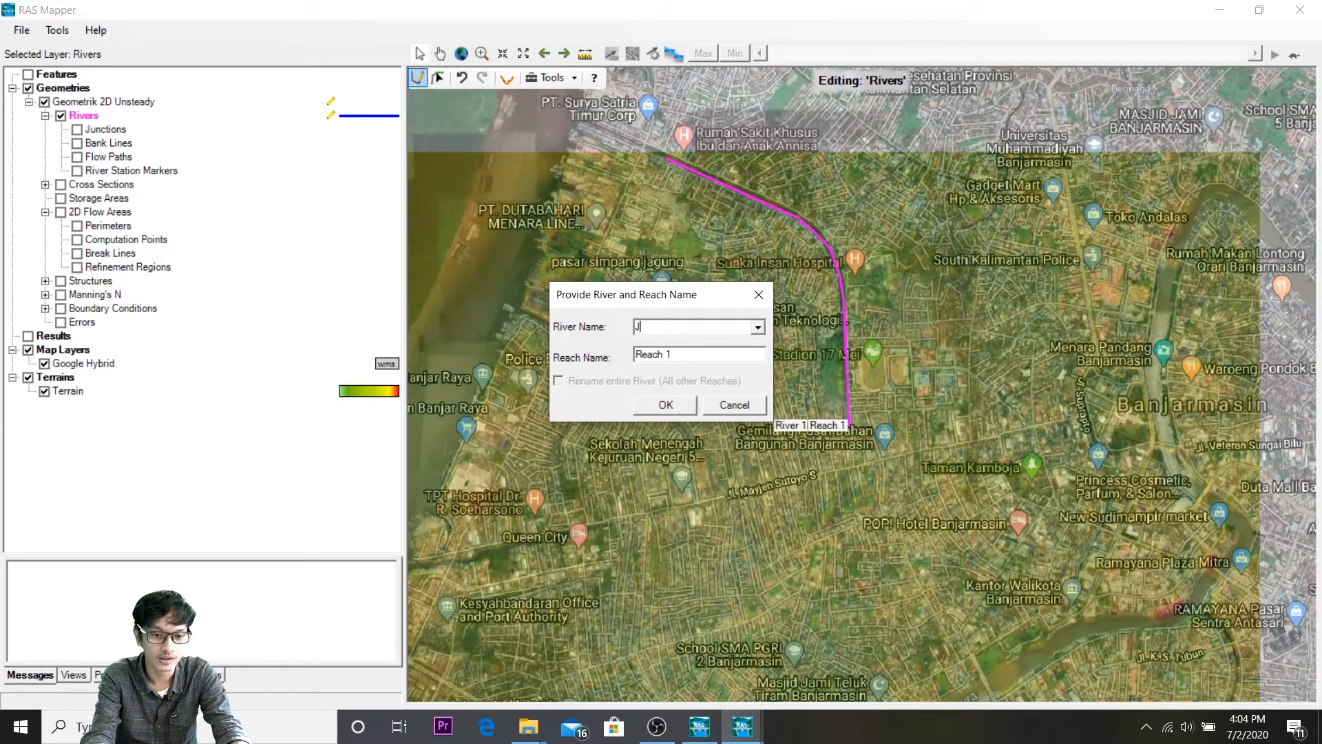
{"action": "key", "text": "BackSpace"}
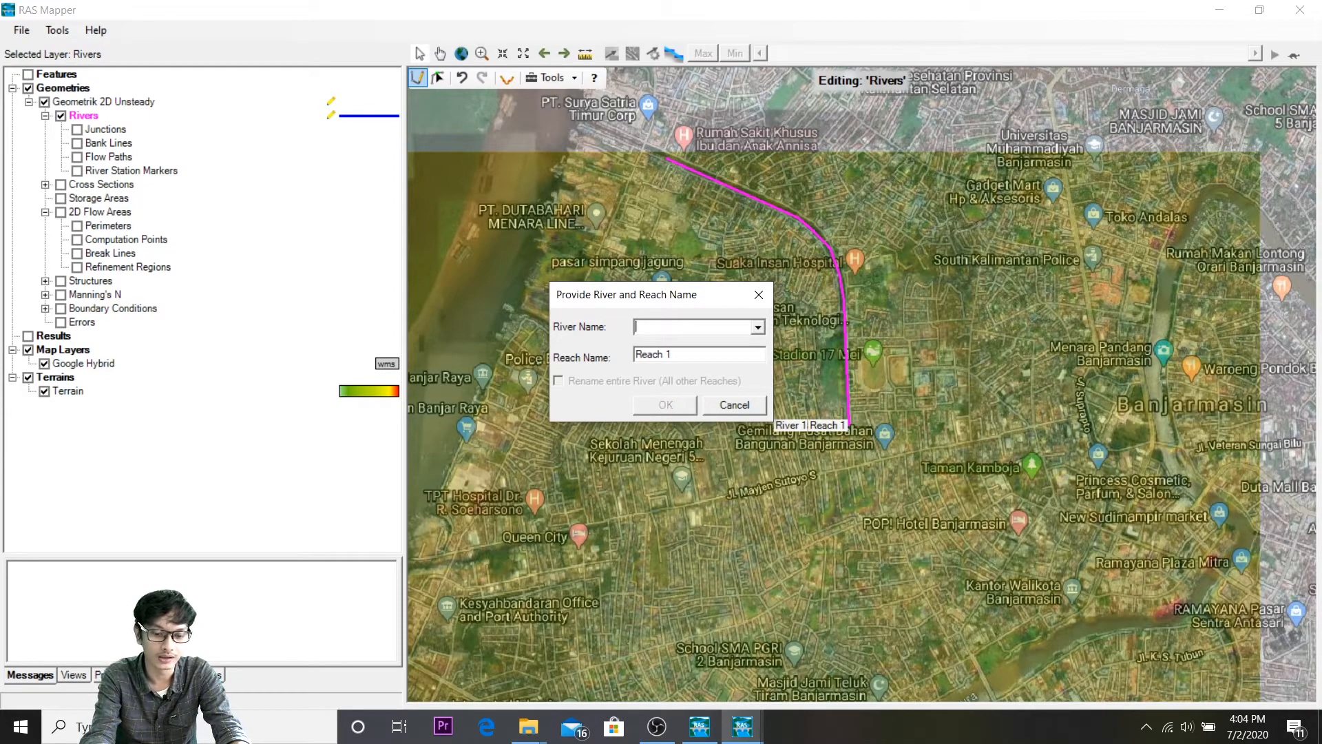
{"action": "type", "text": "K"}
{"action": "key", "text": "BackSpace"}
{"action": "type", "text": "Ban"}
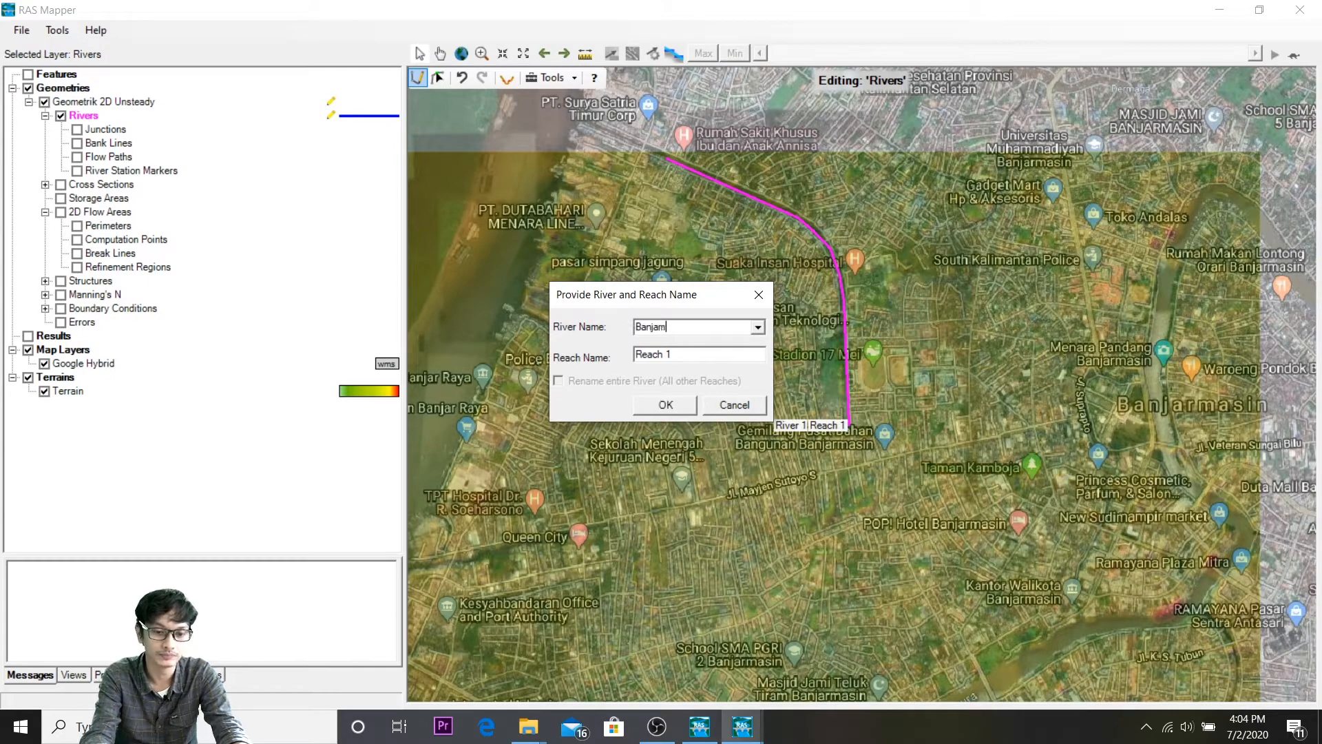
{"action": "type", "text": "jarmasin"}
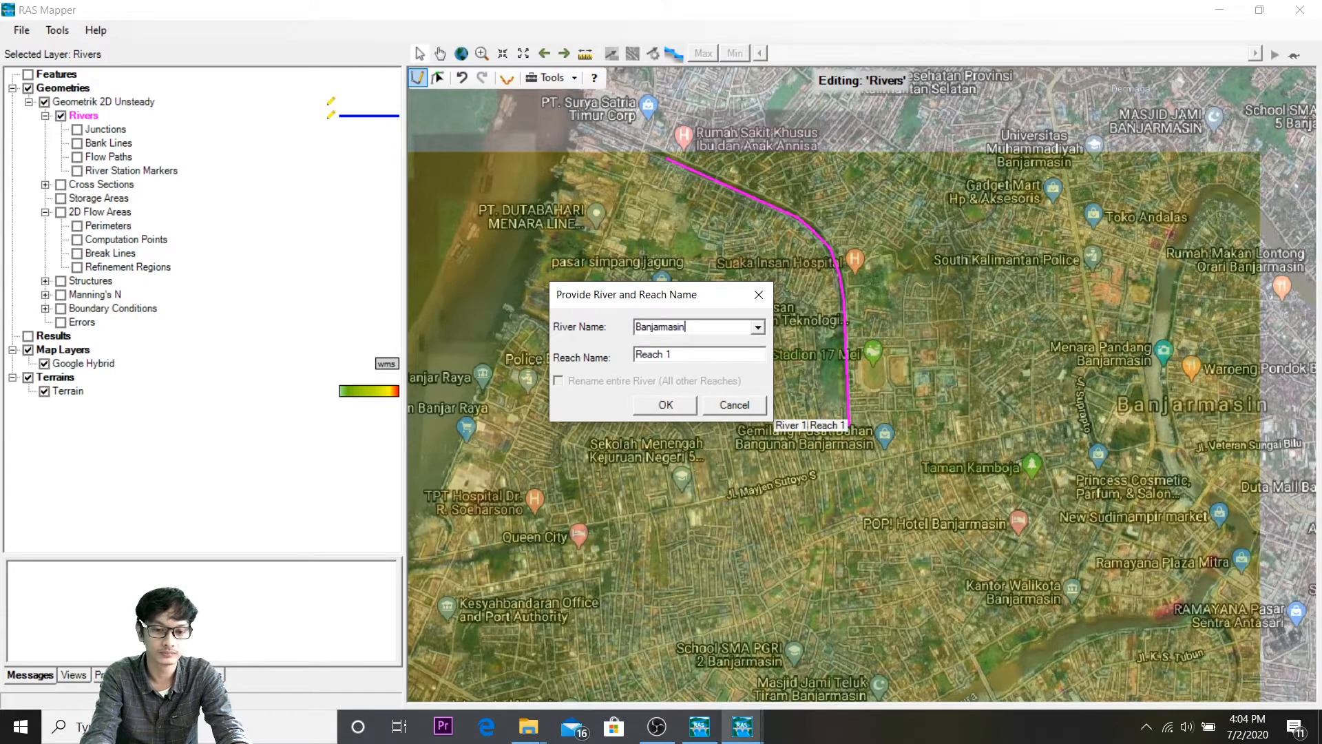
{"action": "left_click", "coordinate": [669, 400]}
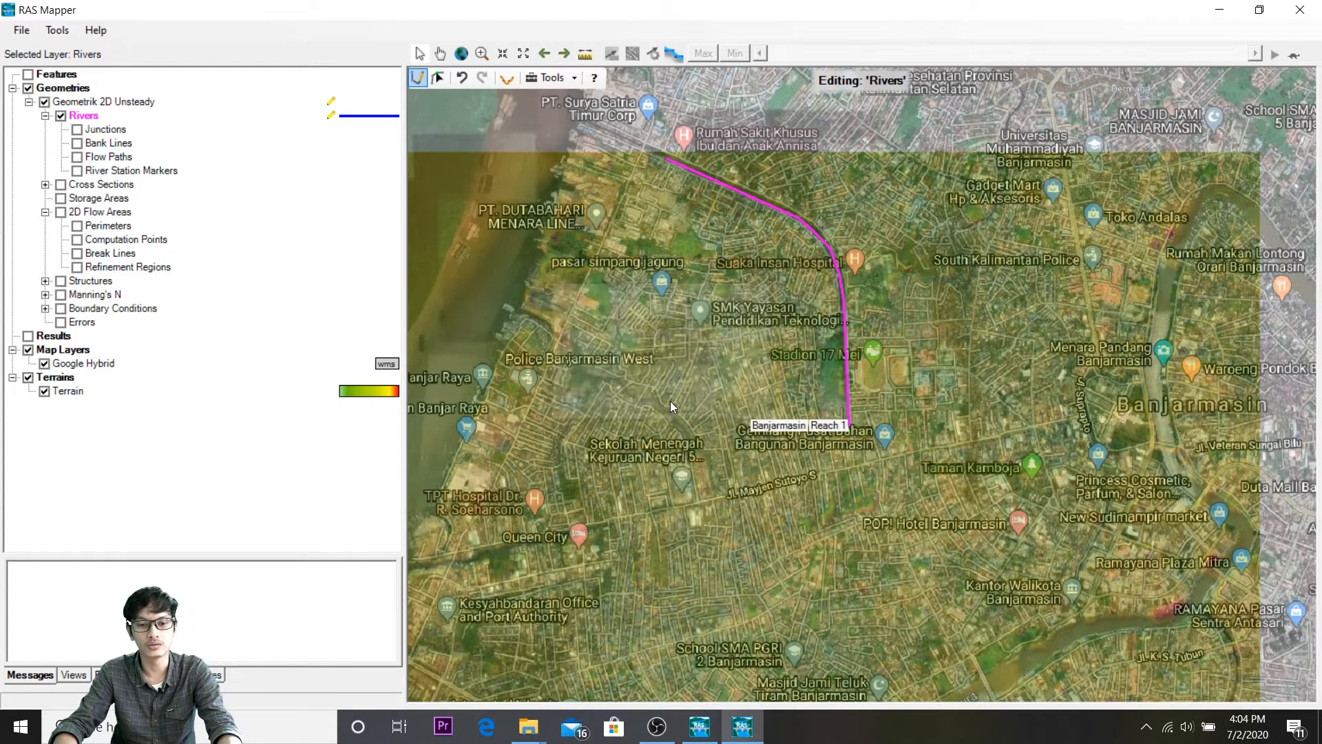
Step: Hide the Google Hybrid imagery and shift the whole river line slightly southwest onto the channel in the terrain
{"action": "left_click", "coordinate": [45, 365]}
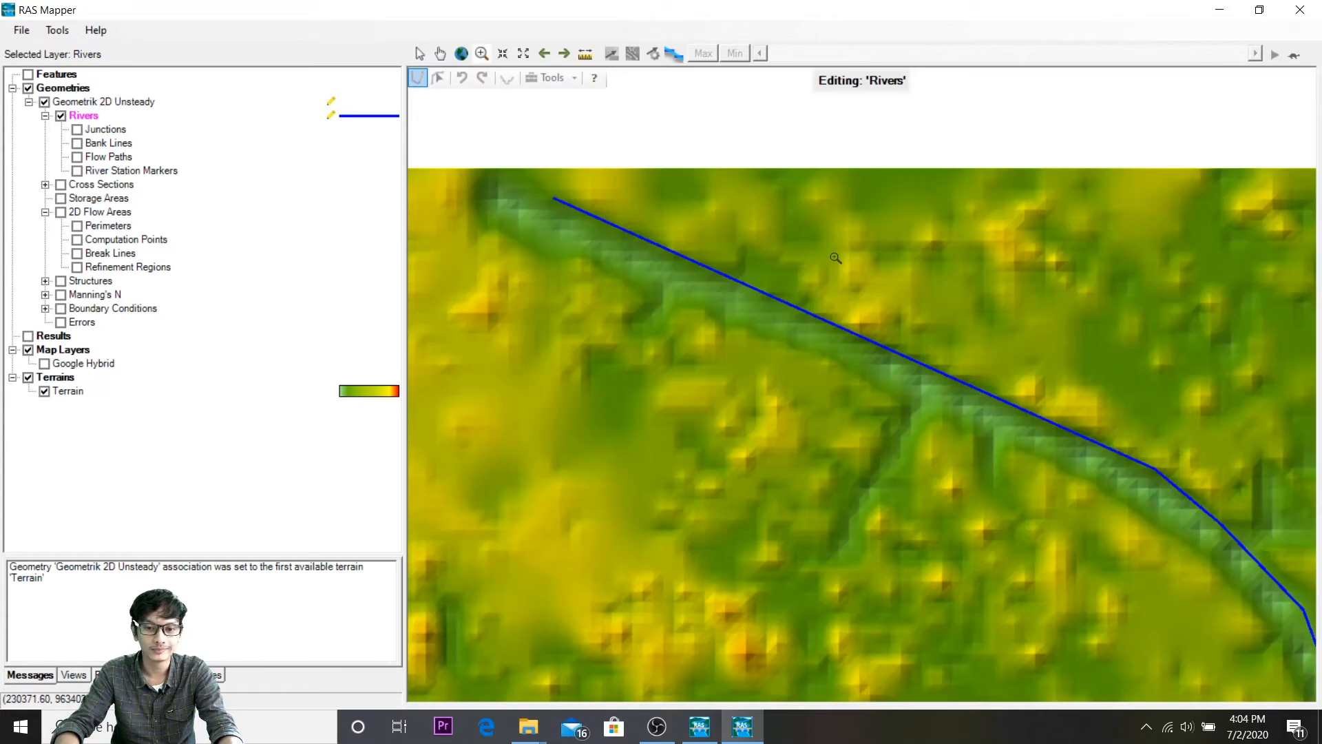
{"action": "left_click", "coordinate": [440, 53]}
{"action": "left_click_drag", "start_coordinate": [699, 260], "coordinate": [719, 210]}
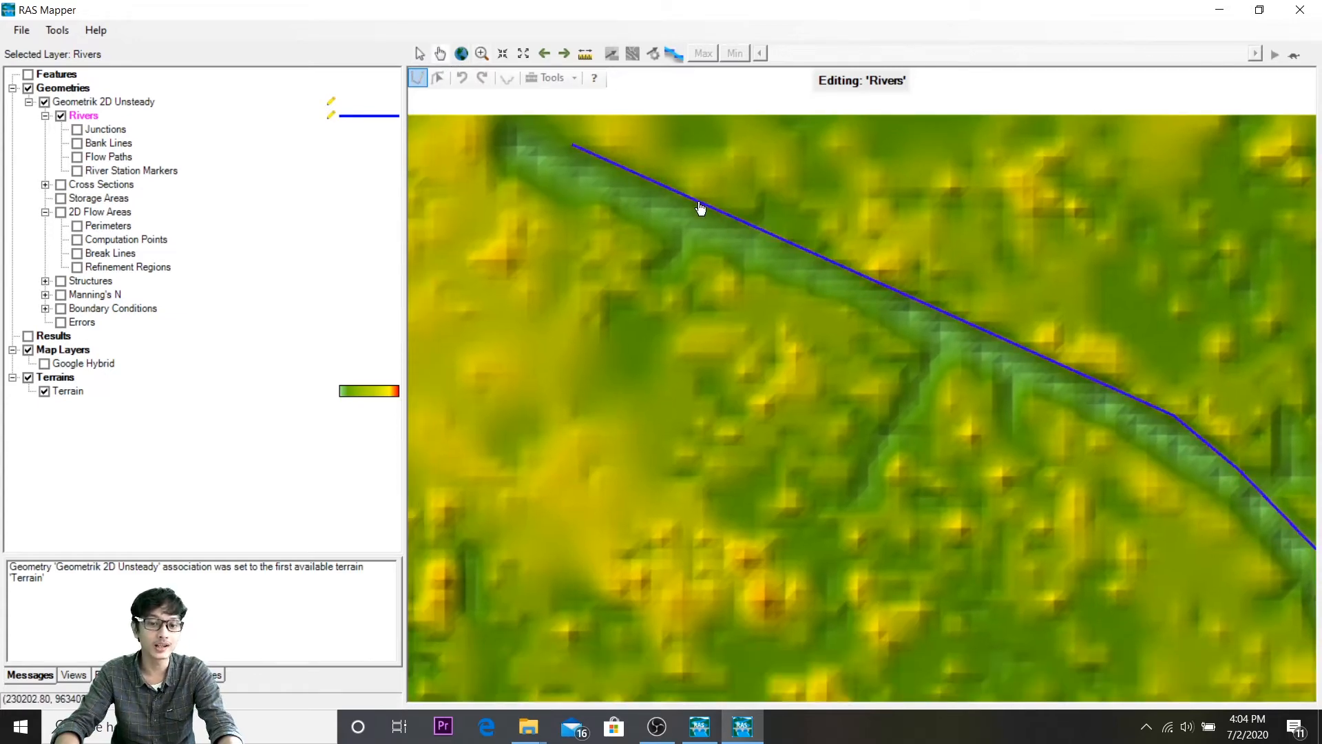
{"action": "left_click", "coordinate": [438, 77]}
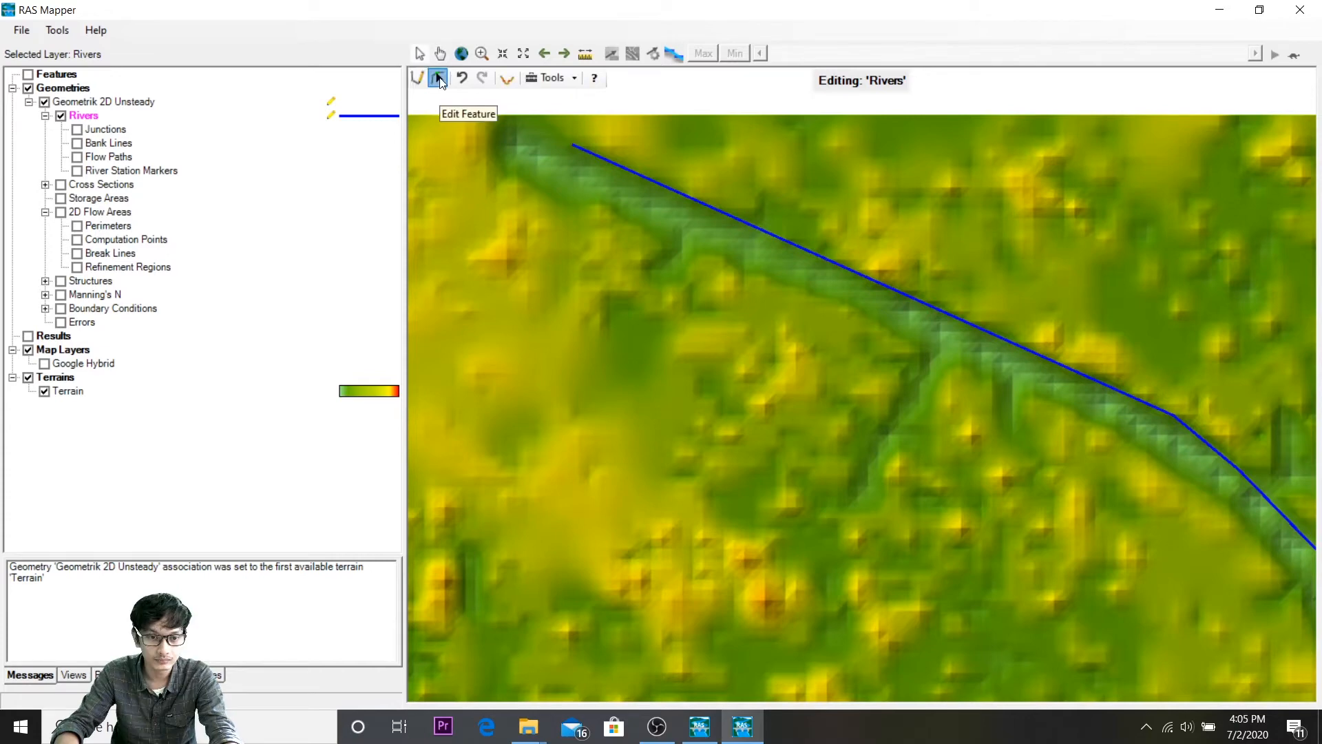
{"action": "left_click_drag", "start_coordinate": [609, 167], "coordinate": [593, 177]}
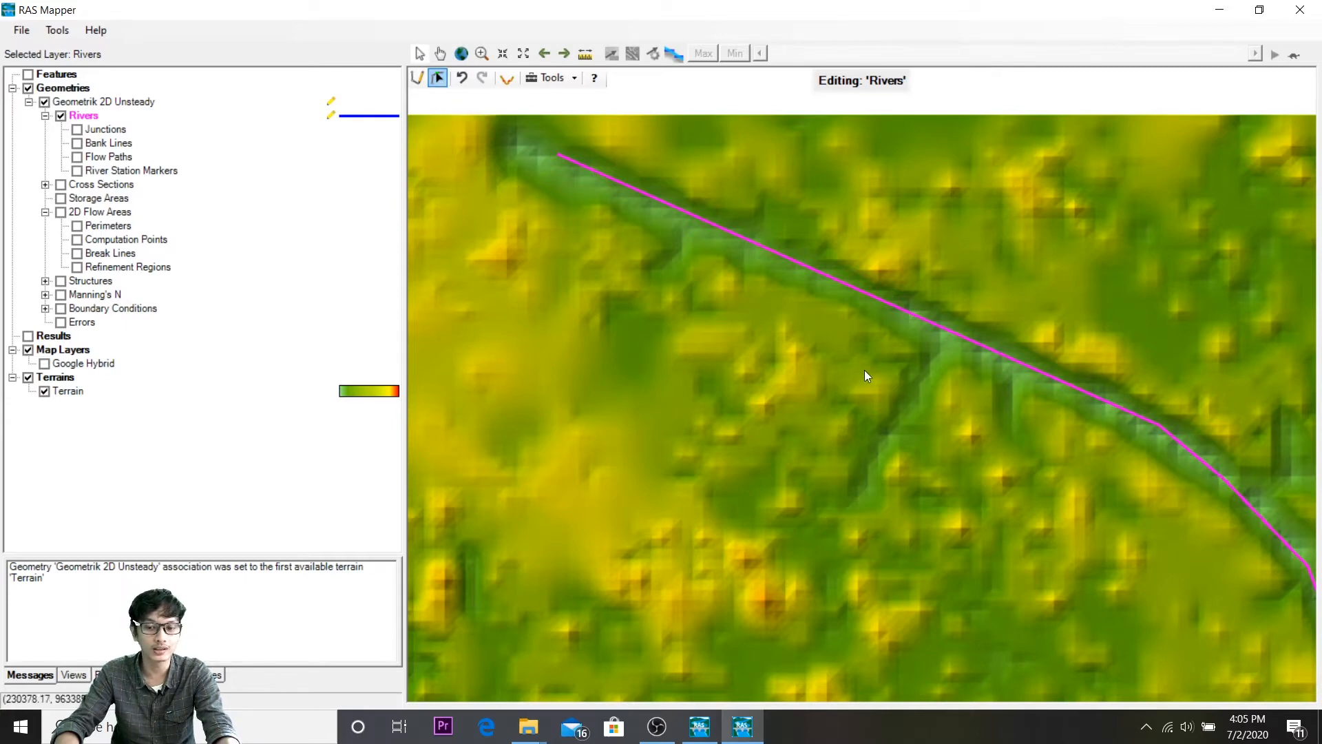
{"action": "left_click", "coordinate": [462, 54]}
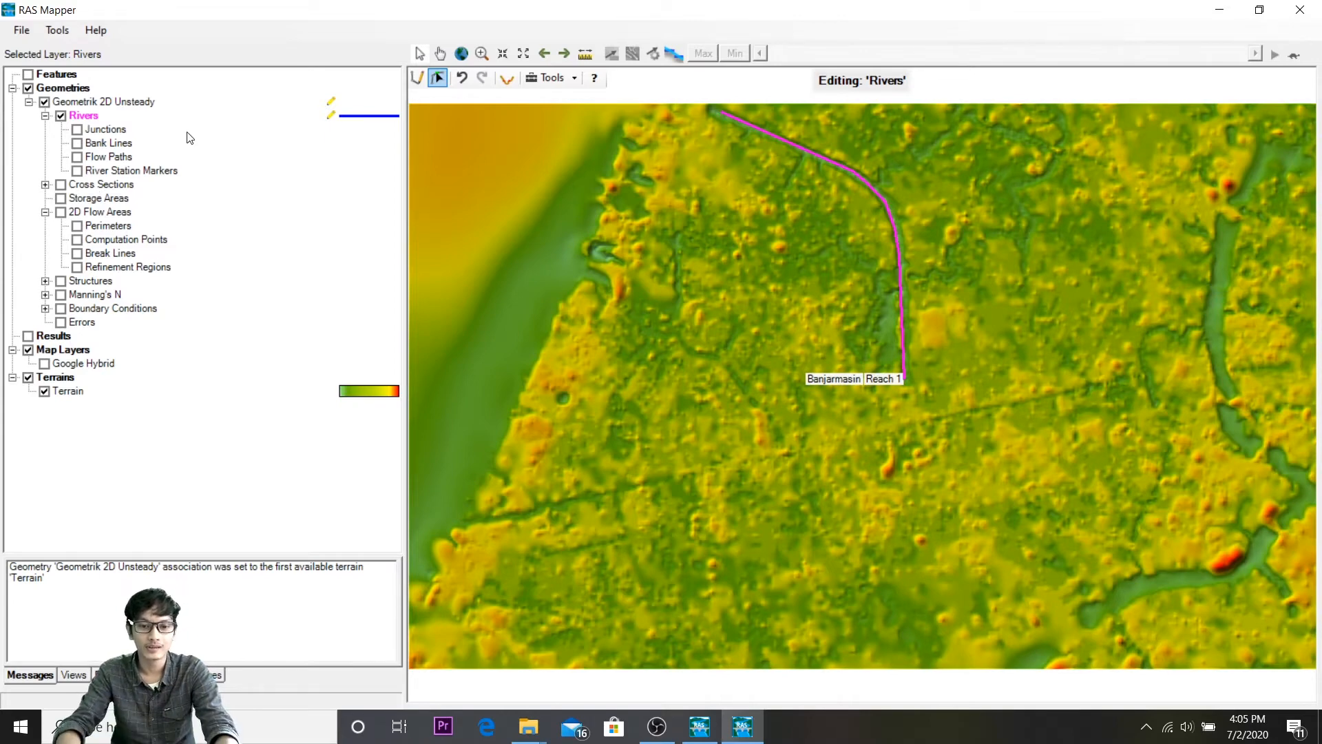
Step: Show the Cross Sections layer, save the river edits to Geometrik 2D Unsteady, and start editing the cross sections
{"action": "left_click", "coordinate": [61, 185]}
{"action": "right_click", "coordinate": [75, 185]}
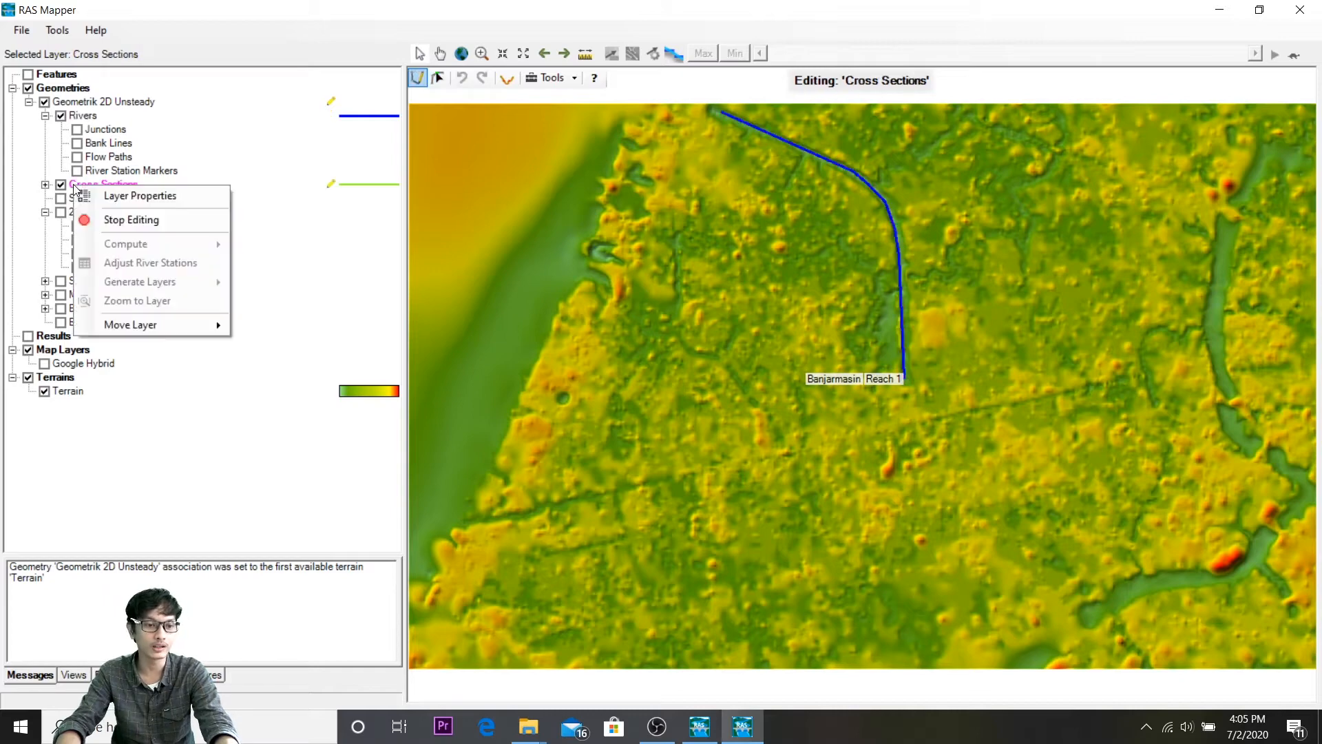
{"action": "left_click", "coordinate": [121, 221]}
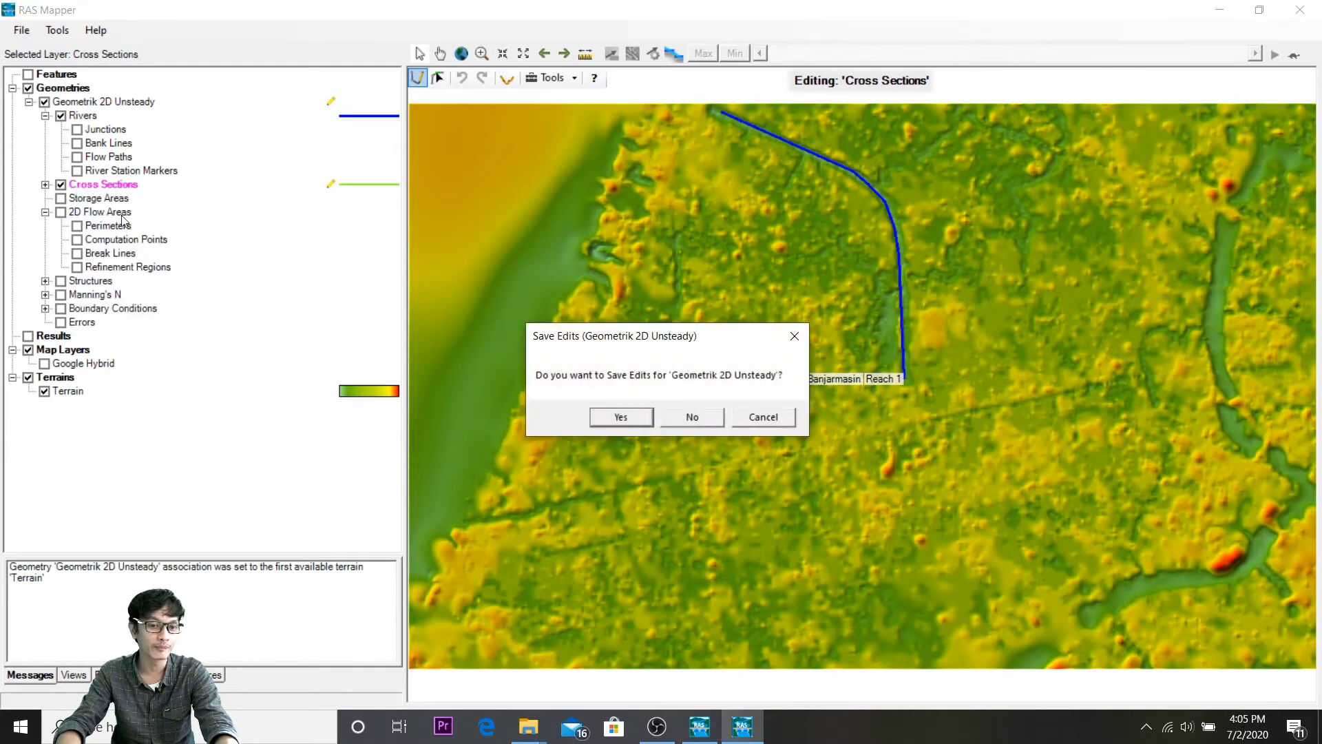
{"action": "left_click", "coordinate": [621, 417]}
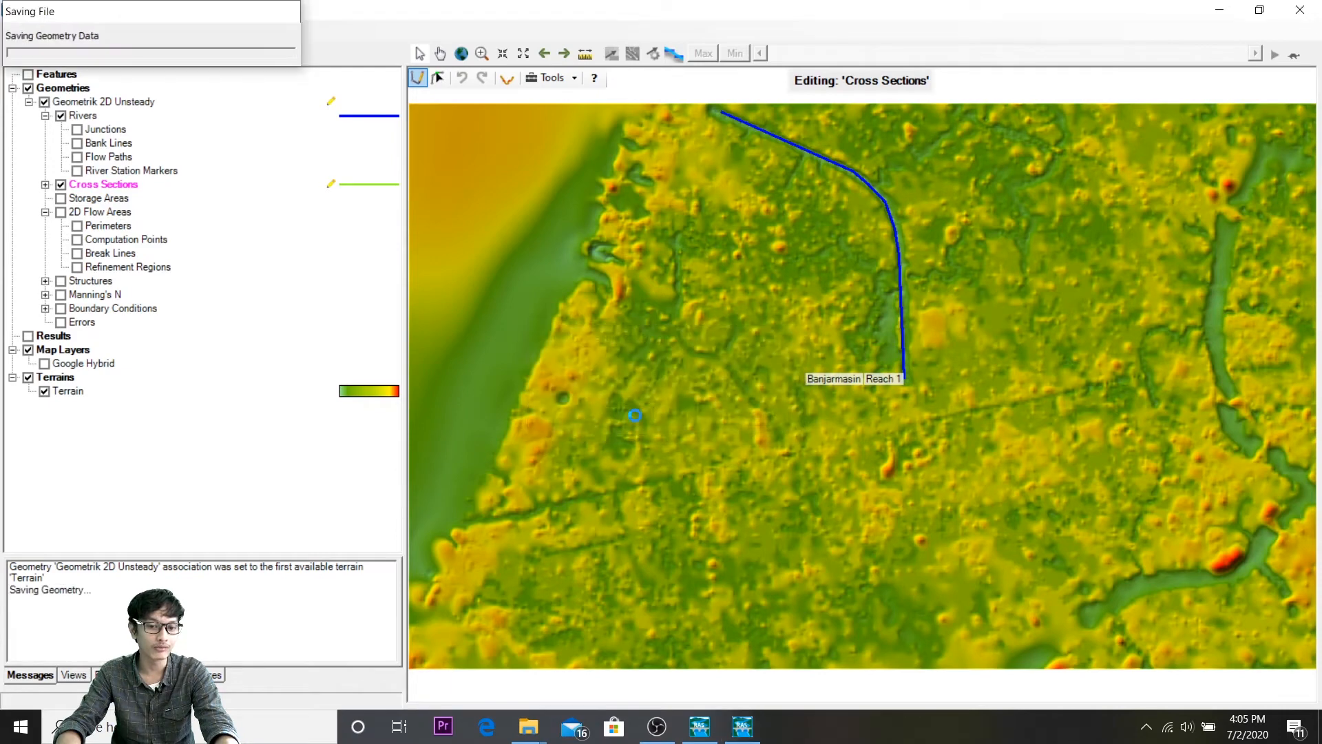
{"action": "right_click", "coordinate": [90, 187]}
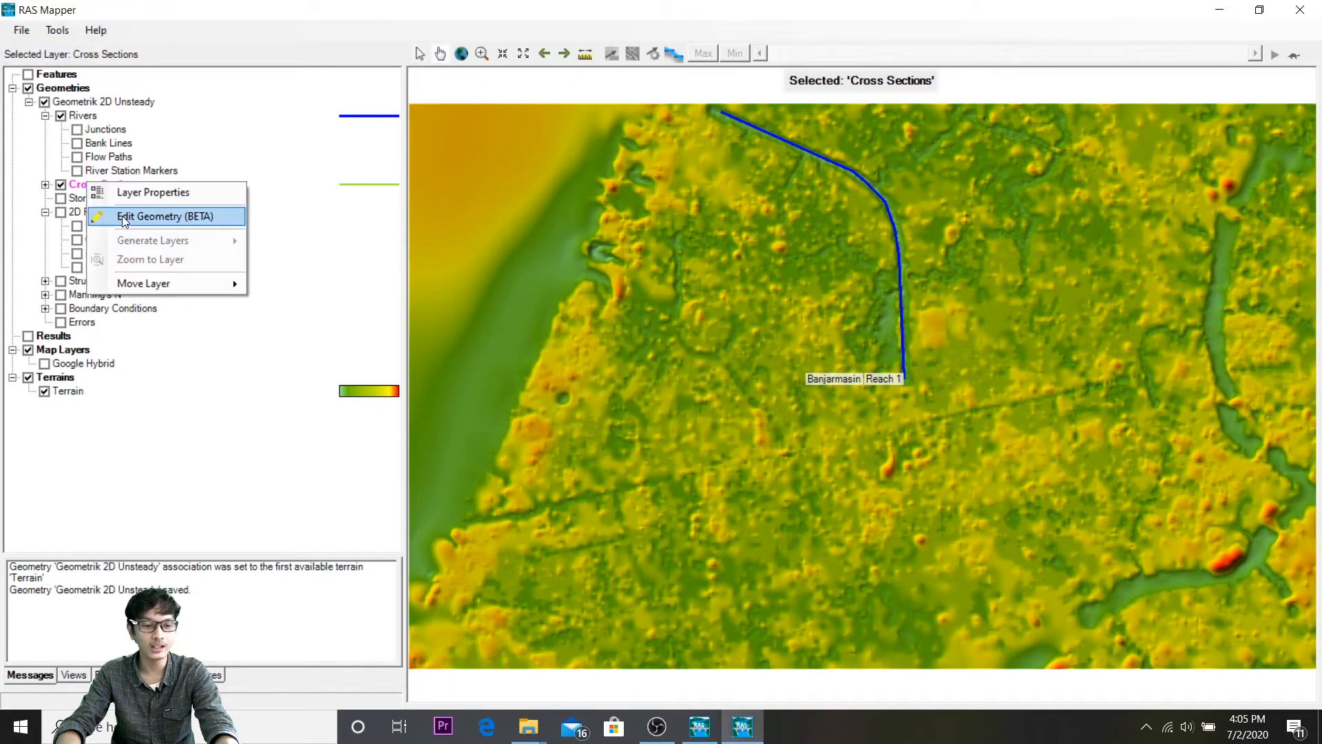
{"action": "left_click", "coordinate": [125, 218]}
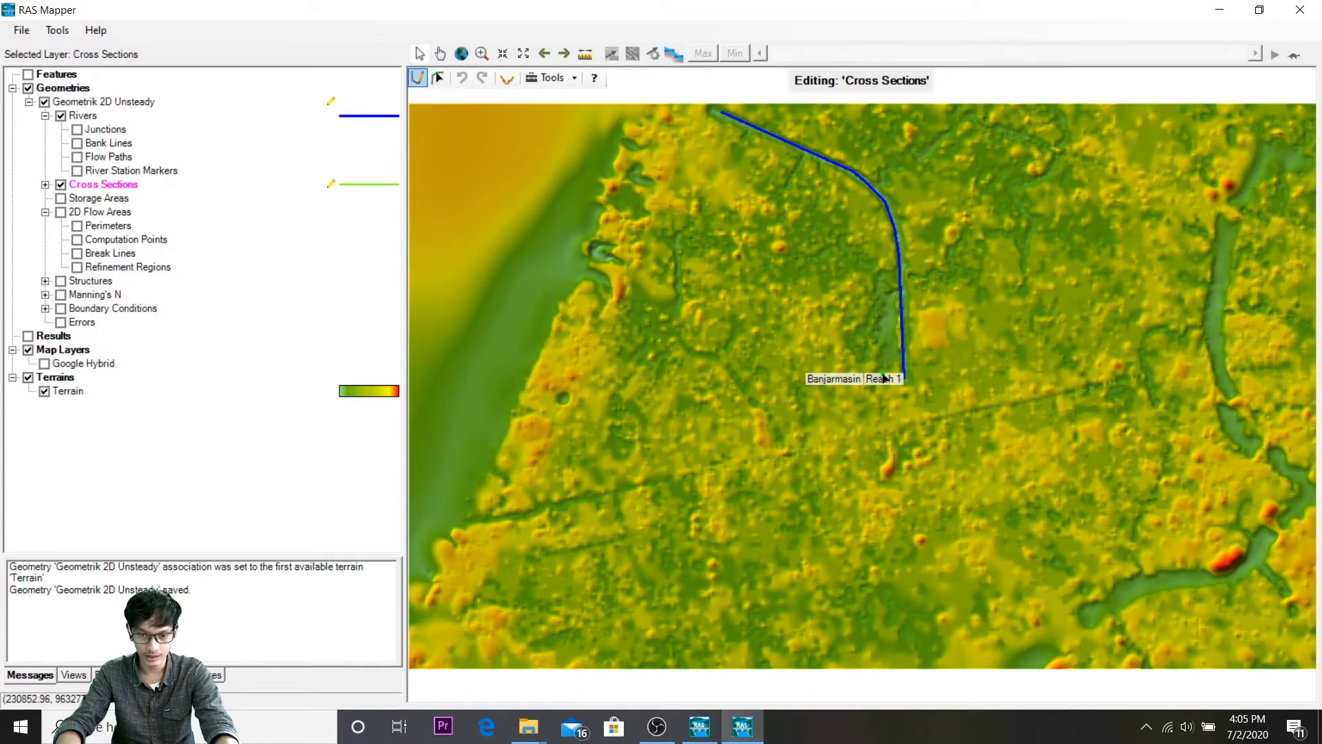
Step: Draw nine cross sections across the Banjarmasin river from its southern end to its northwestern end, each from the east bank to the west bank
{"action": "left_click", "coordinate": [941, 354]}
{"action": "double_click", "coordinate": [857, 362]}
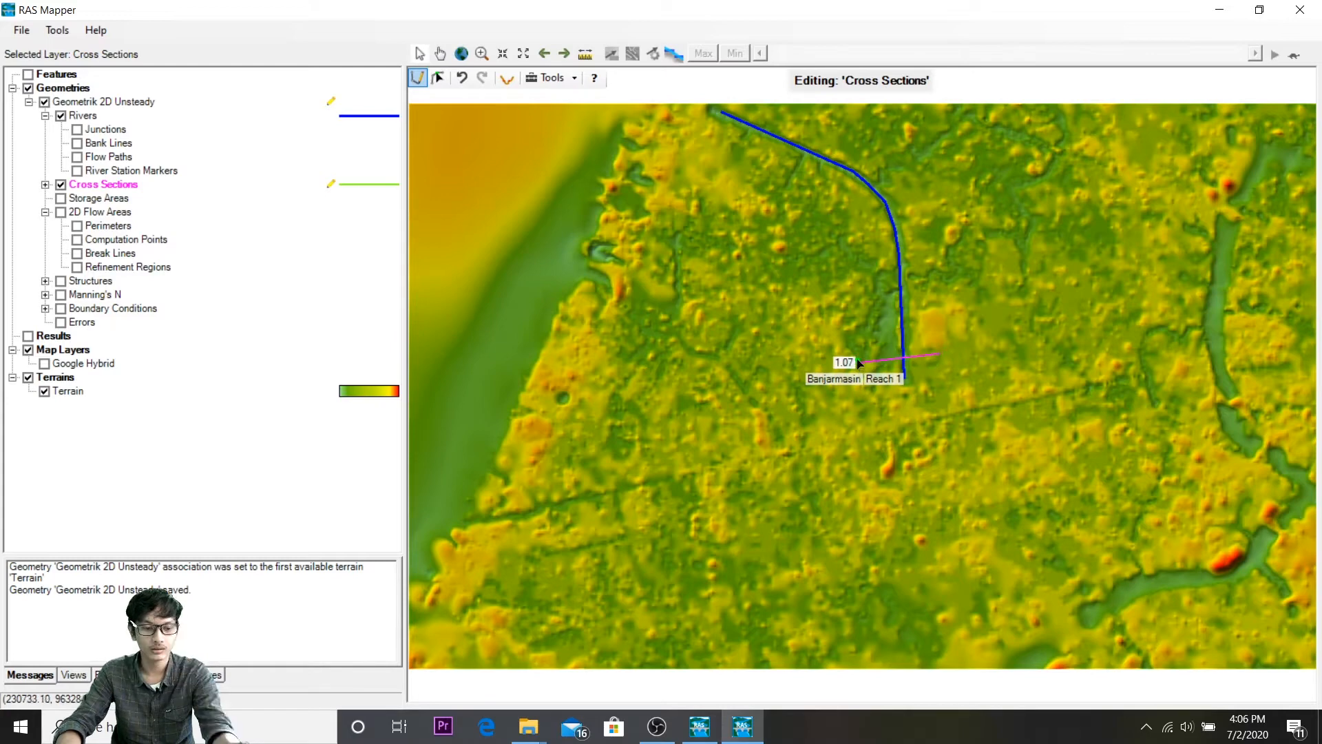
{"action": "left_click", "coordinate": [920, 302]}
{"action": "double_click", "coordinate": [872, 306]}
{"action": "left_click", "coordinate": [949, 245]}
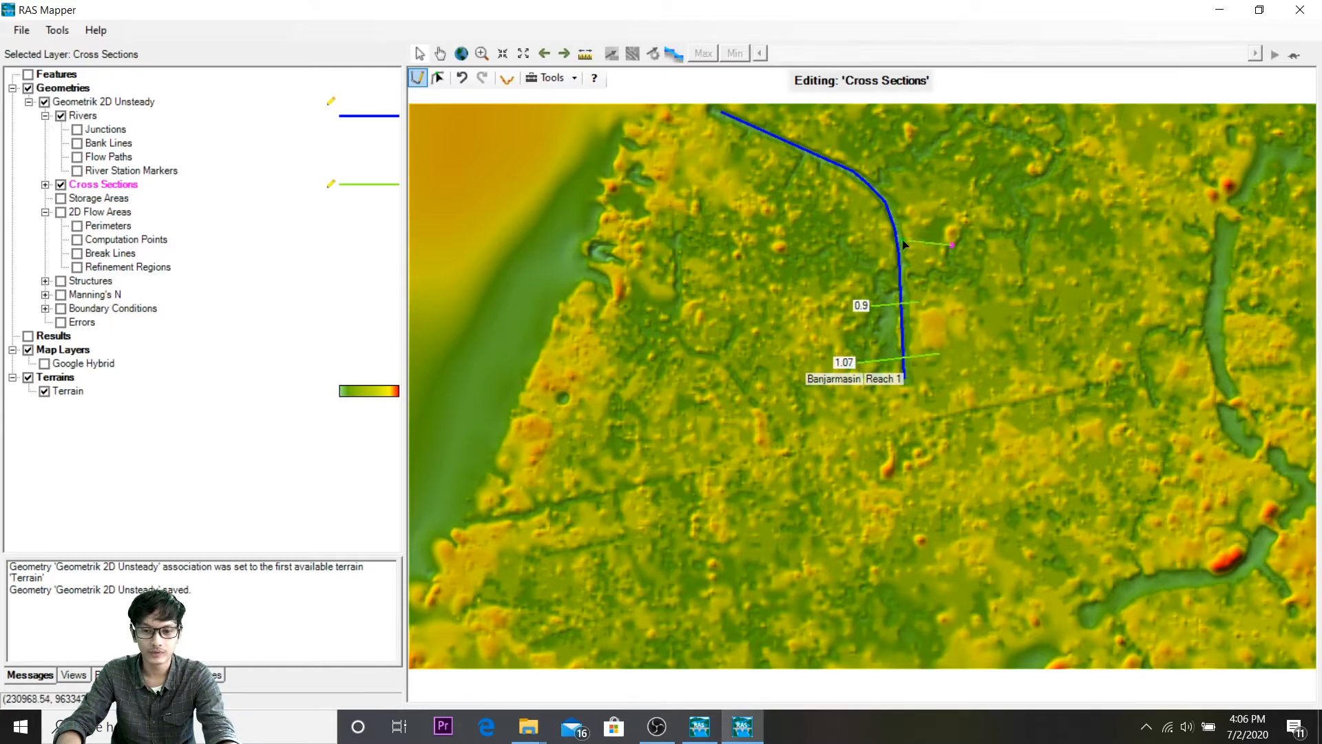
{"action": "double_click", "coordinate": [854, 257]}
{"action": "left_click", "coordinate": [914, 206]}
{"action": "double_click", "coordinate": [849, 234]}
{"action": "left_click", "coordinate": [886, 168]}
{"action": "double_click", "coordinate": [842, 200]}
{"action": "left_click", "coordinate": [844, 128]}
{"action": "double_click", "coordinate": [801, 184]}
{"action": "left_click", "coordinate": [801, 115]}
{"action": "double_click", "coordinate": [768, 170]}
{"action": "left_click", "coordinate": [760, 118]}
{"action": "double_click", "coordinate": [739, 156]}
{"action": "left_click", "coordinate": [741, 111]}
{"action": "double_click", "coordinate": [711, 159]}
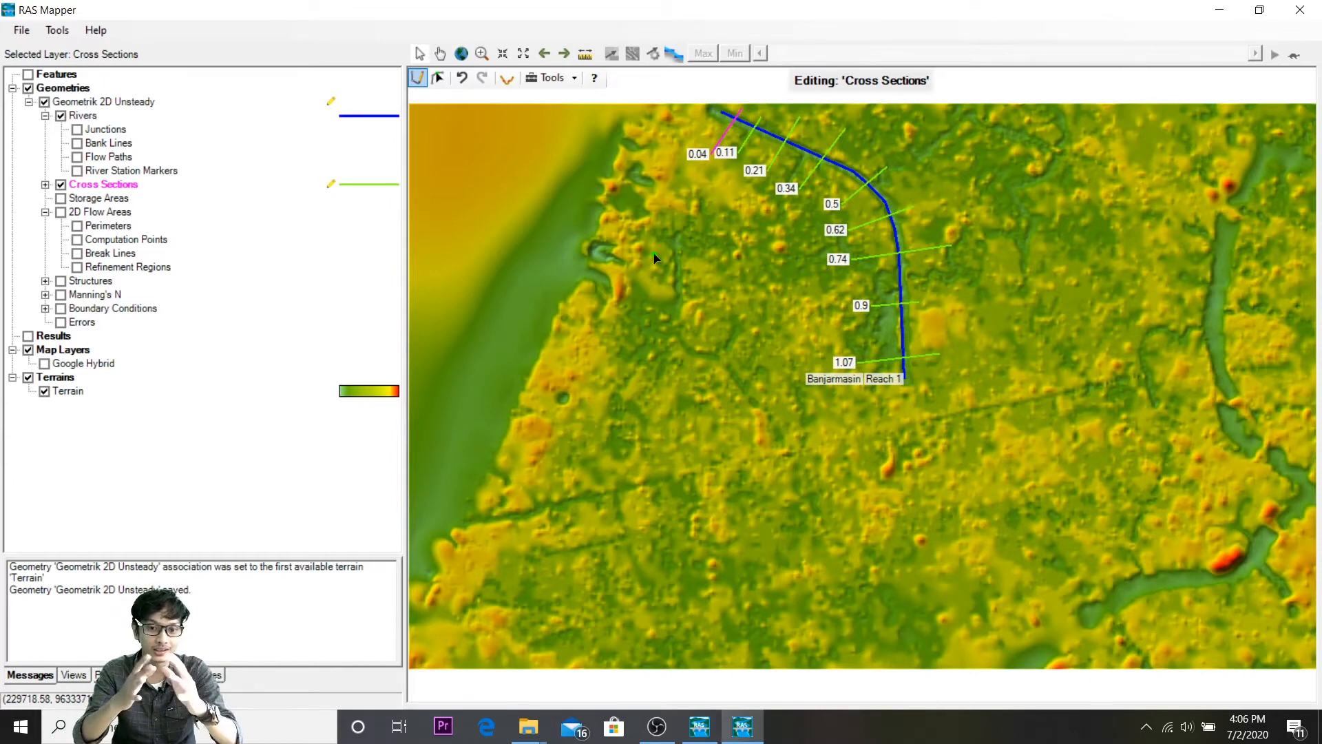
Step: Stop editing the Cross Sections layer and save the edits
{"action": "right_click", "coordinate": [122, 186]}
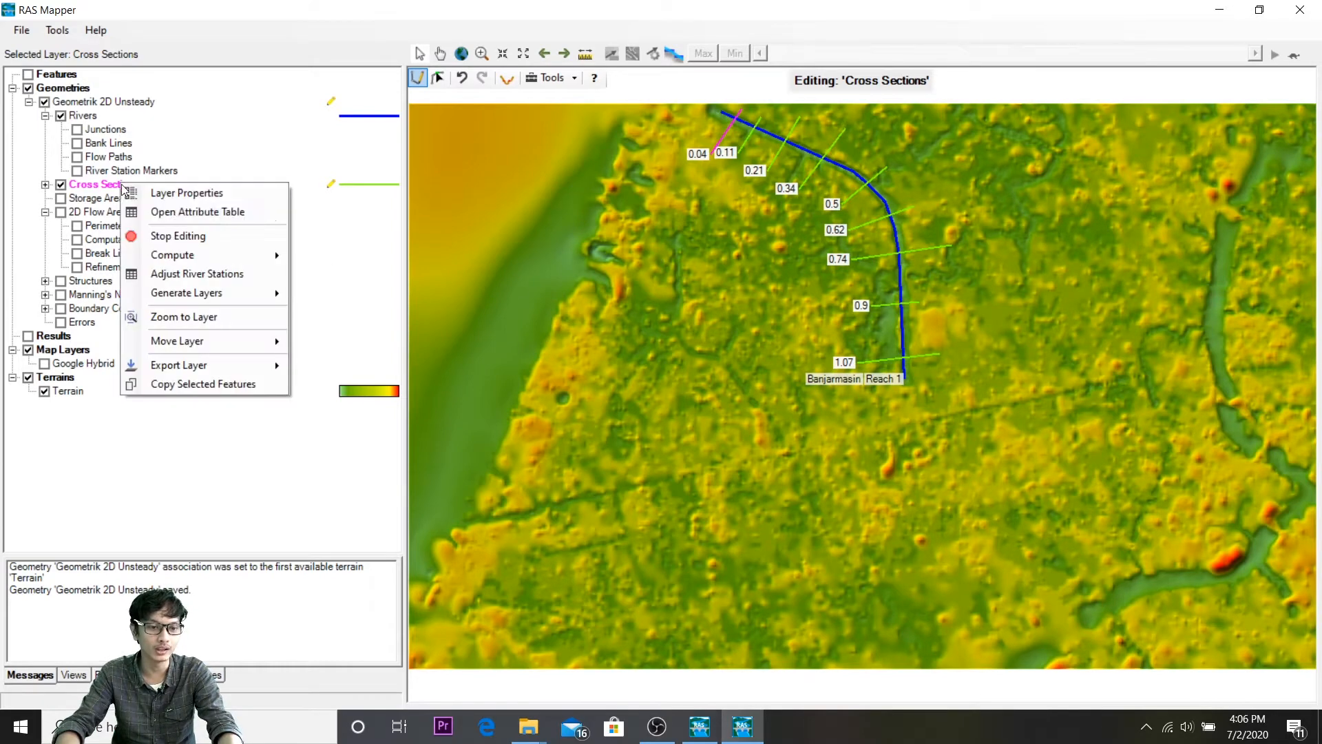
{"action": "left_click", "coordinate": [180, 237]}
{"action": "left_click", "coordinate": [620, 418]}
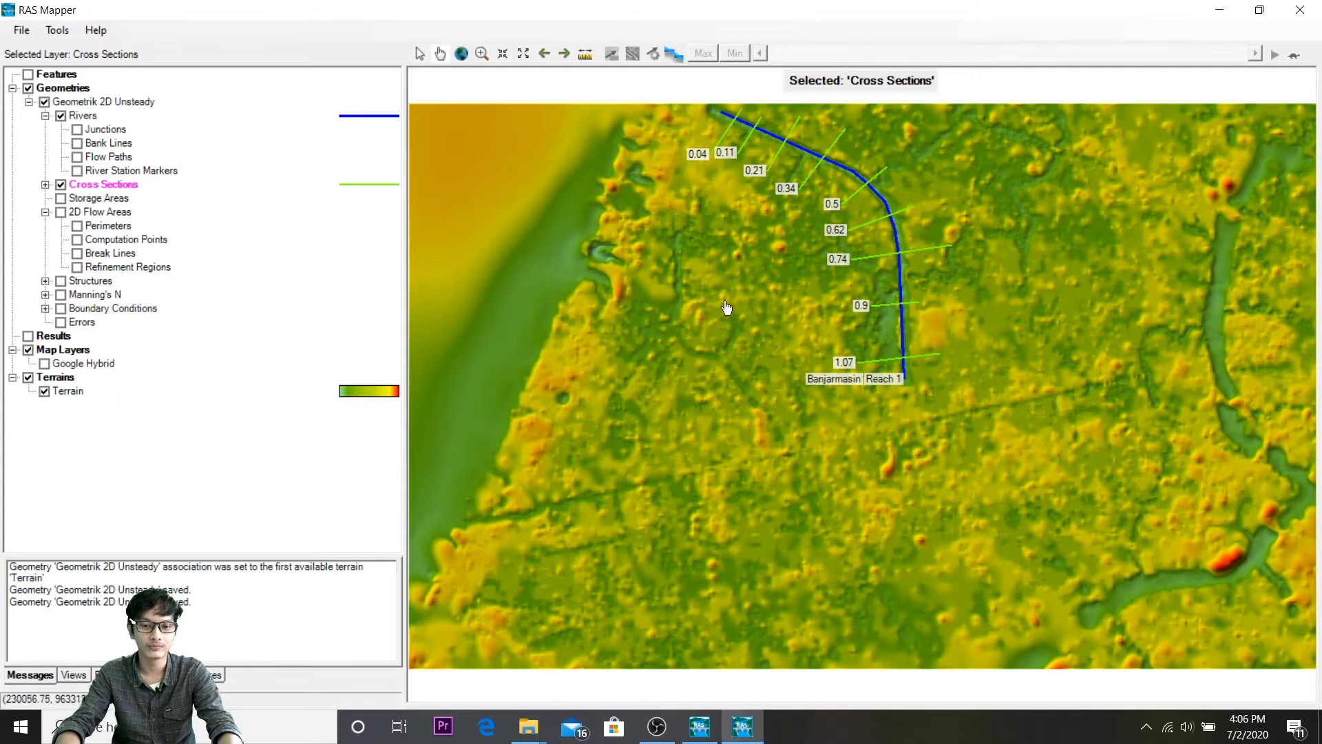
Step: Switch to the main HEC-RAS window and open the Geometric Data editor at full screen size
{"action": "left_click", "coordinate": [1219, 8]}
{"action": "left_click", "coordinate": [700, 726]}
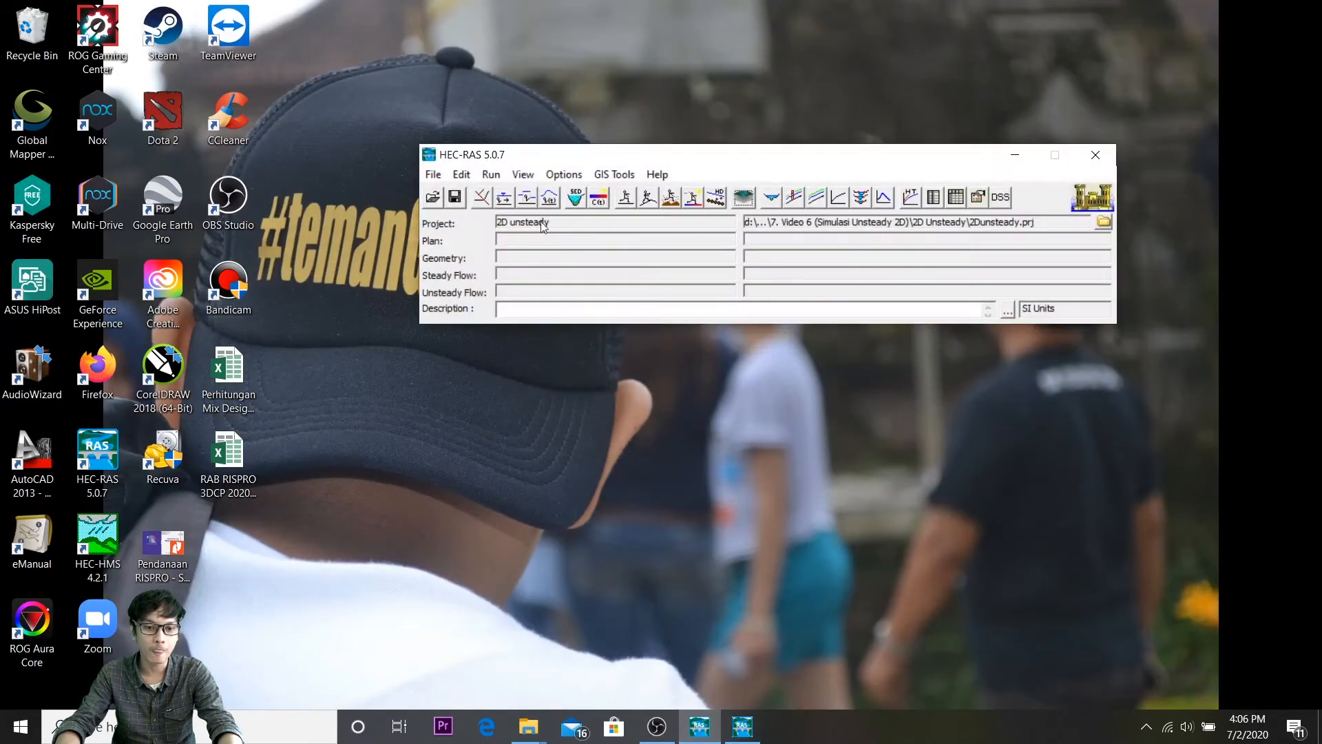
{"action": "left_click", "coordinate": [481, 197]}
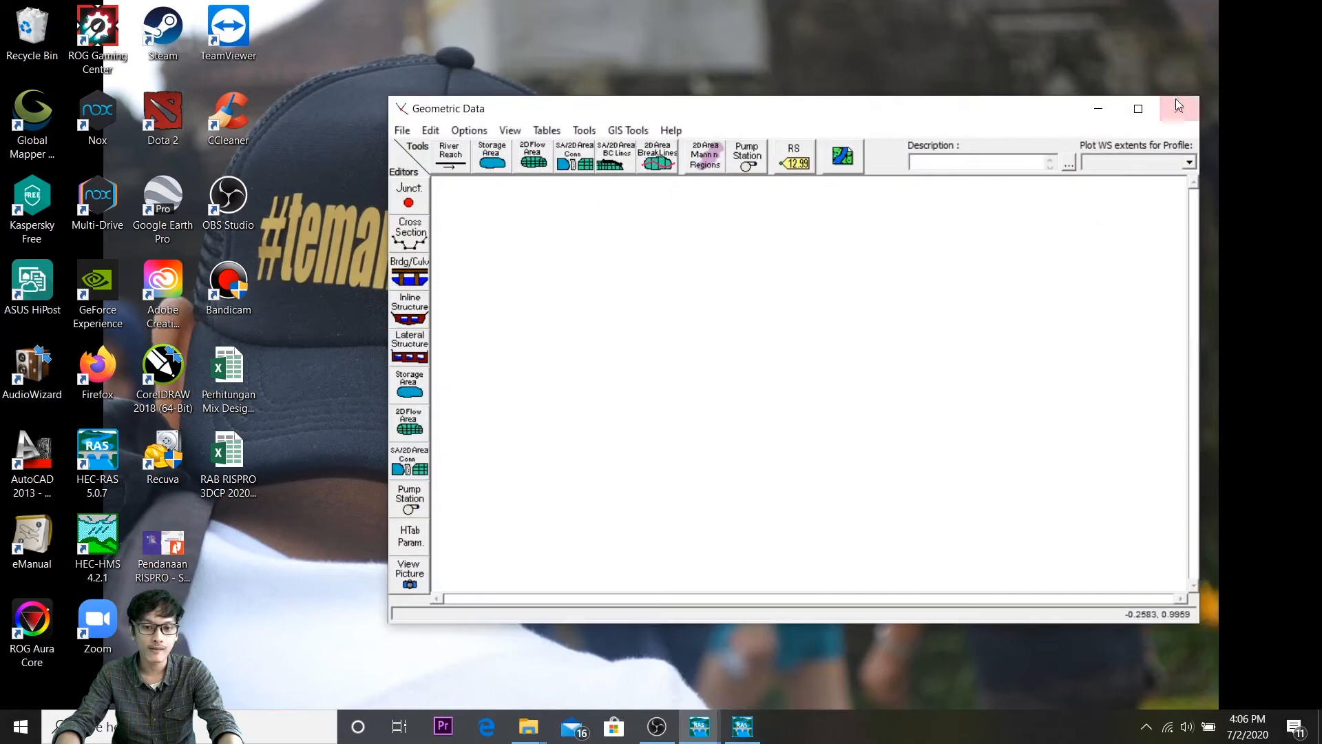
{"action": "left_click", "coordinate": [1138, 109]}
Step: Open the geometry file Geometrik 2D Unsteady and keep only the terrain plotted as the schematic's background
{"action": "left_click", "coordinate": [14, 28]}
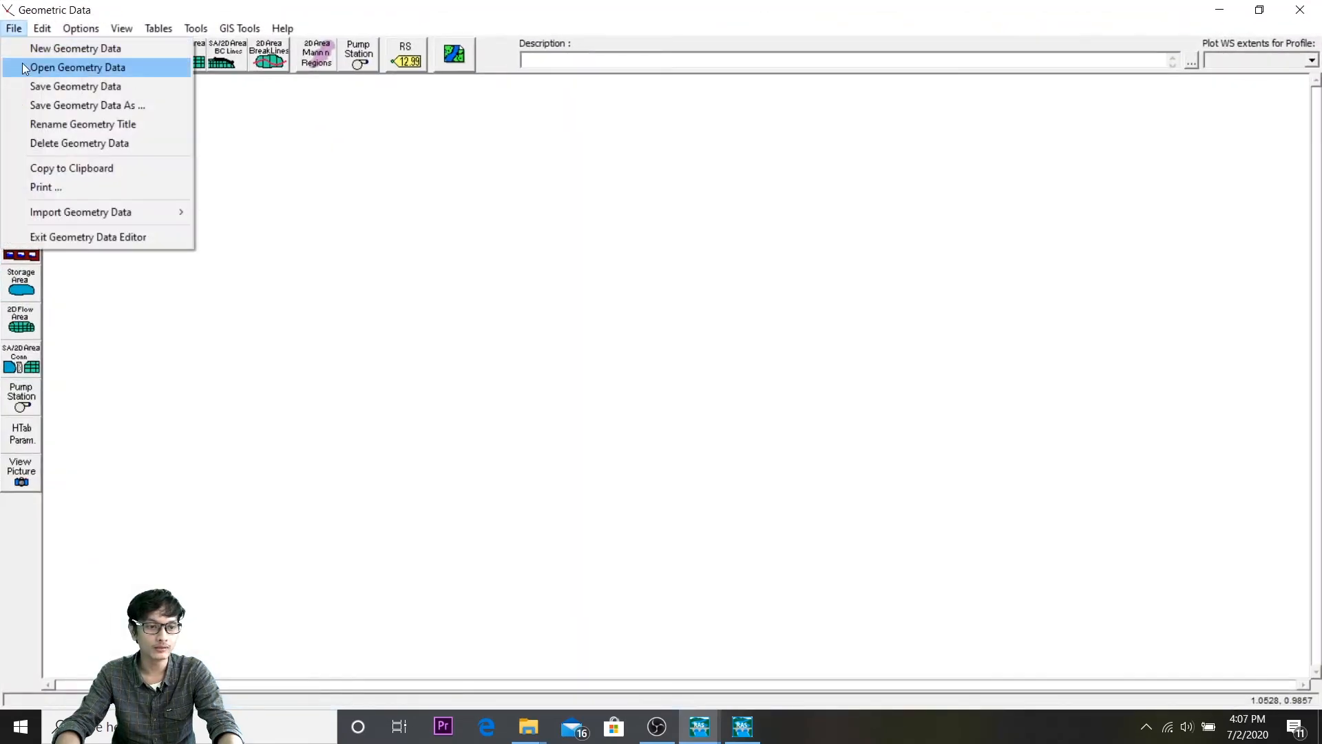
{"action": "left_click", "coordinate": [77, 68]}
{"action": "left_click", "coordinate": [370, 351]}
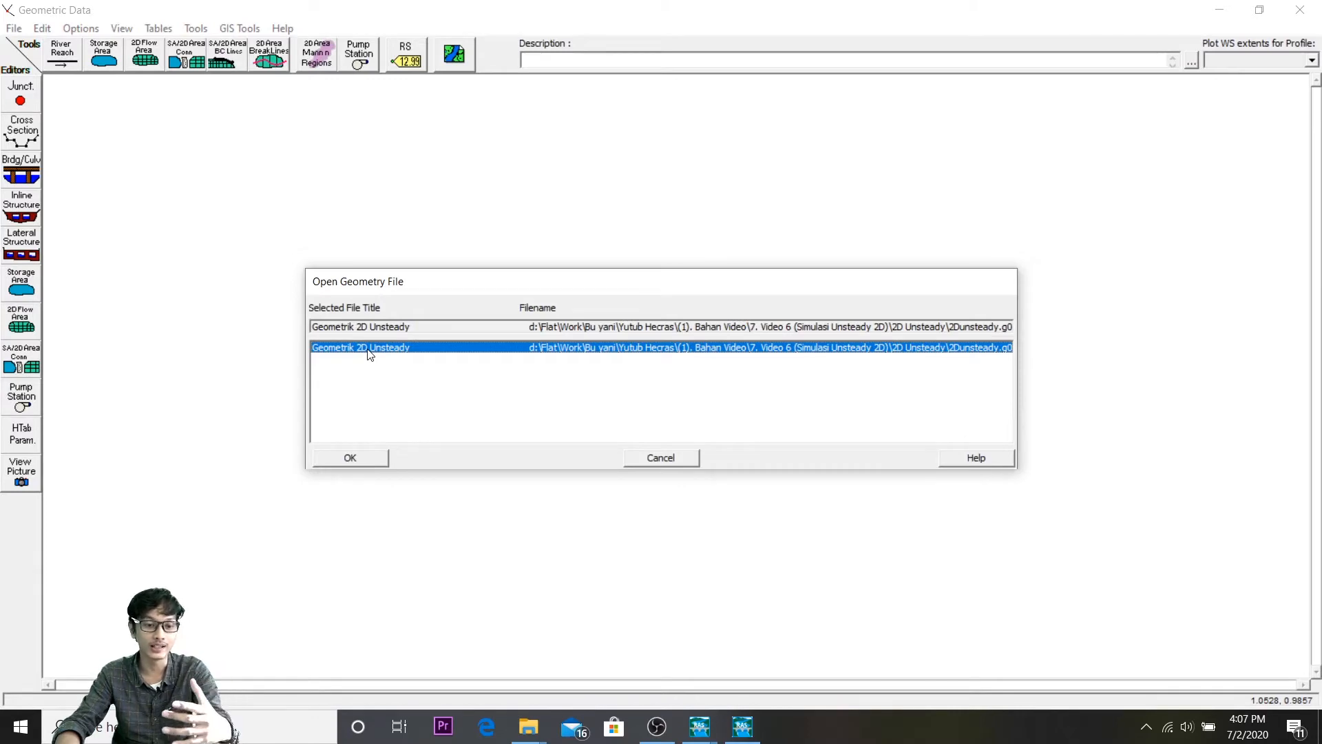
{"action": "left_click", "coordinate": [366, 454]}
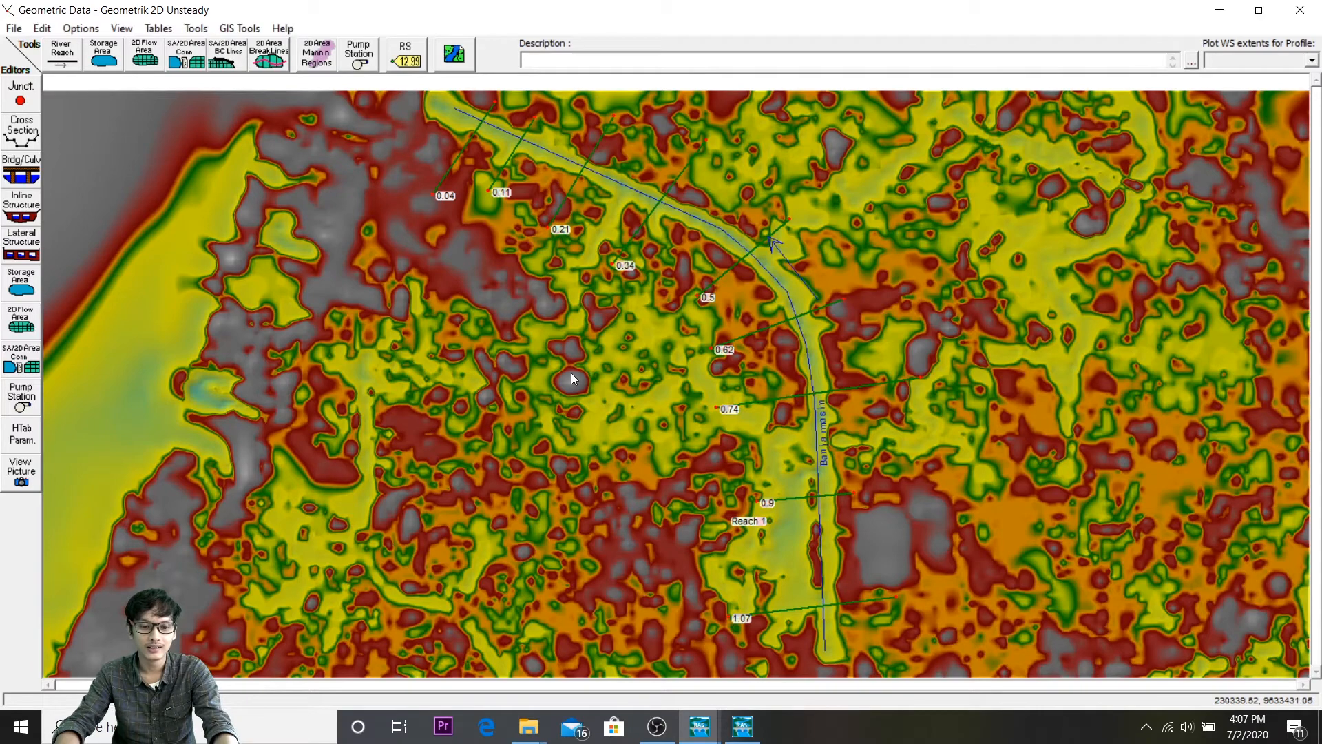
{"action": "left_click", "coordinate": [449, 52]}
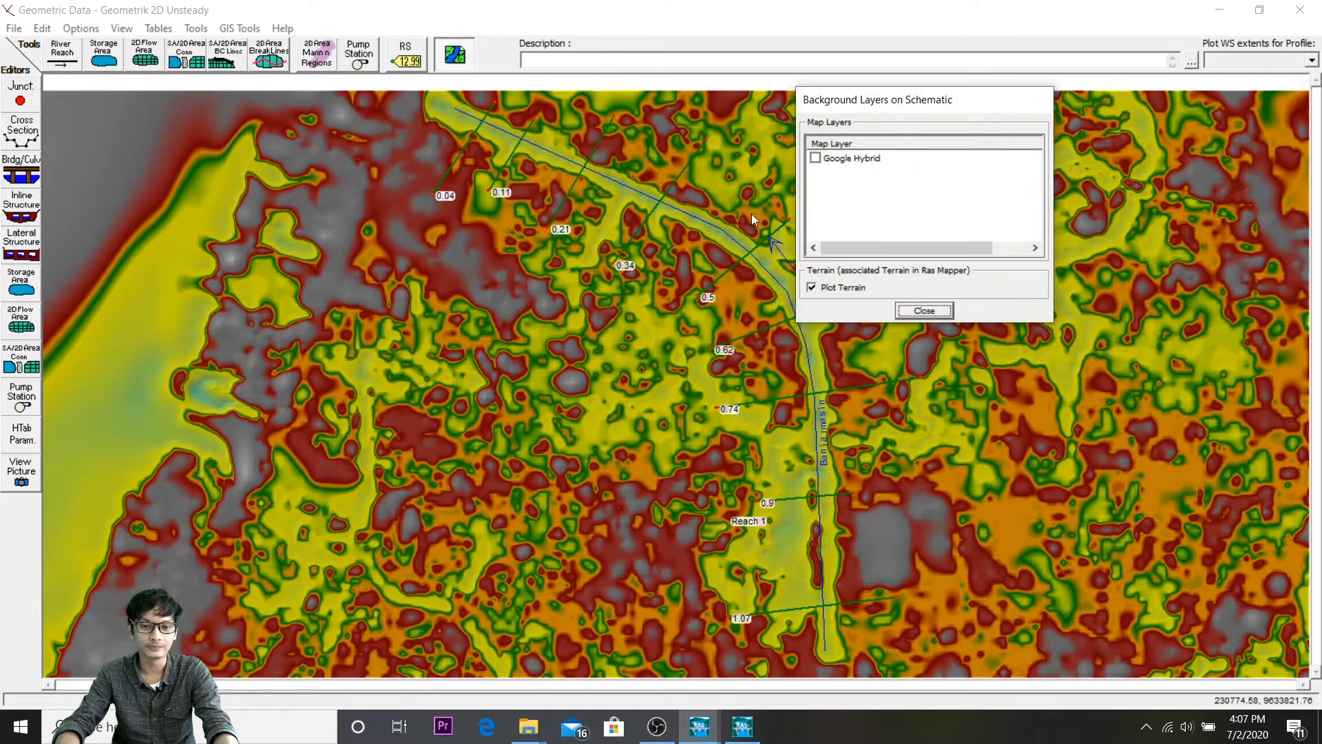
{"action": "left_click", "coordinate": [925, 311]}
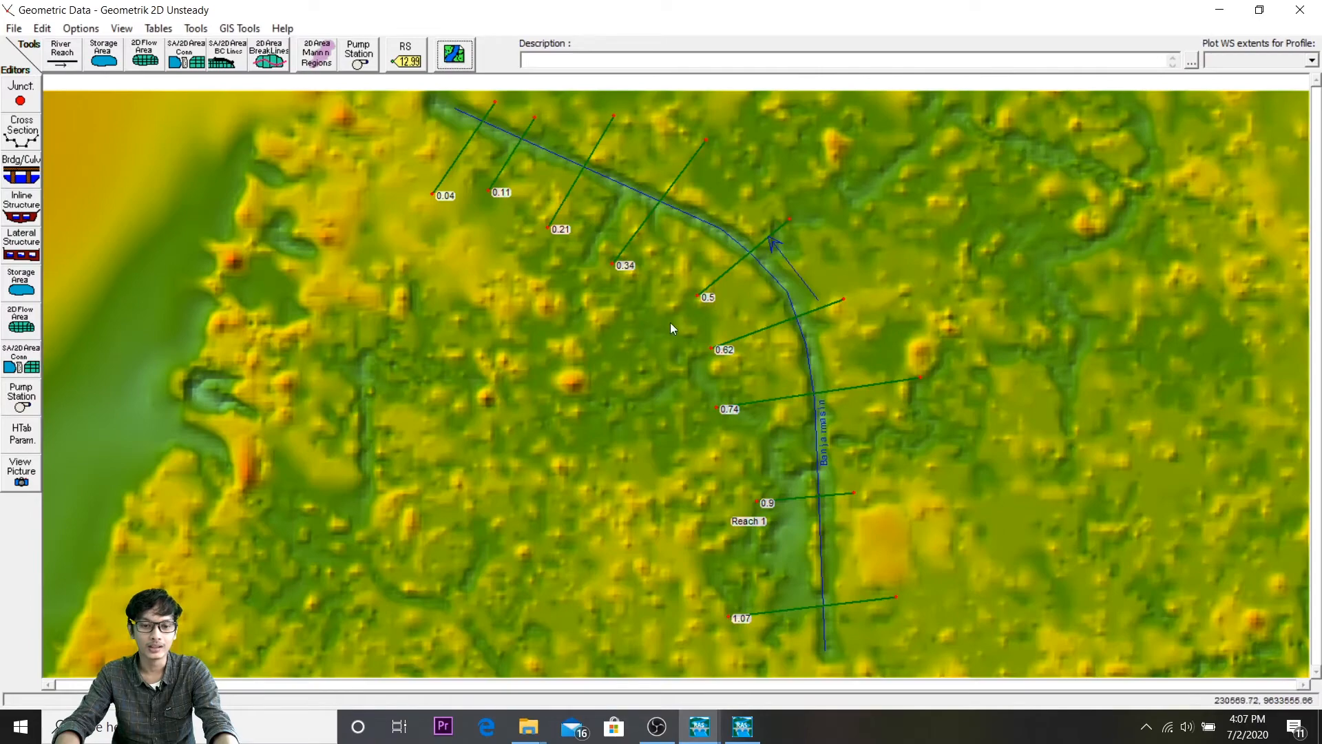
Step: Open the cross section data for river station 0.04 of Banjarmasin Reach 1
{"action": "left_click", "coordinate": [452, 160]}
{"action": "left_click", "coordinate": [452, 160]}
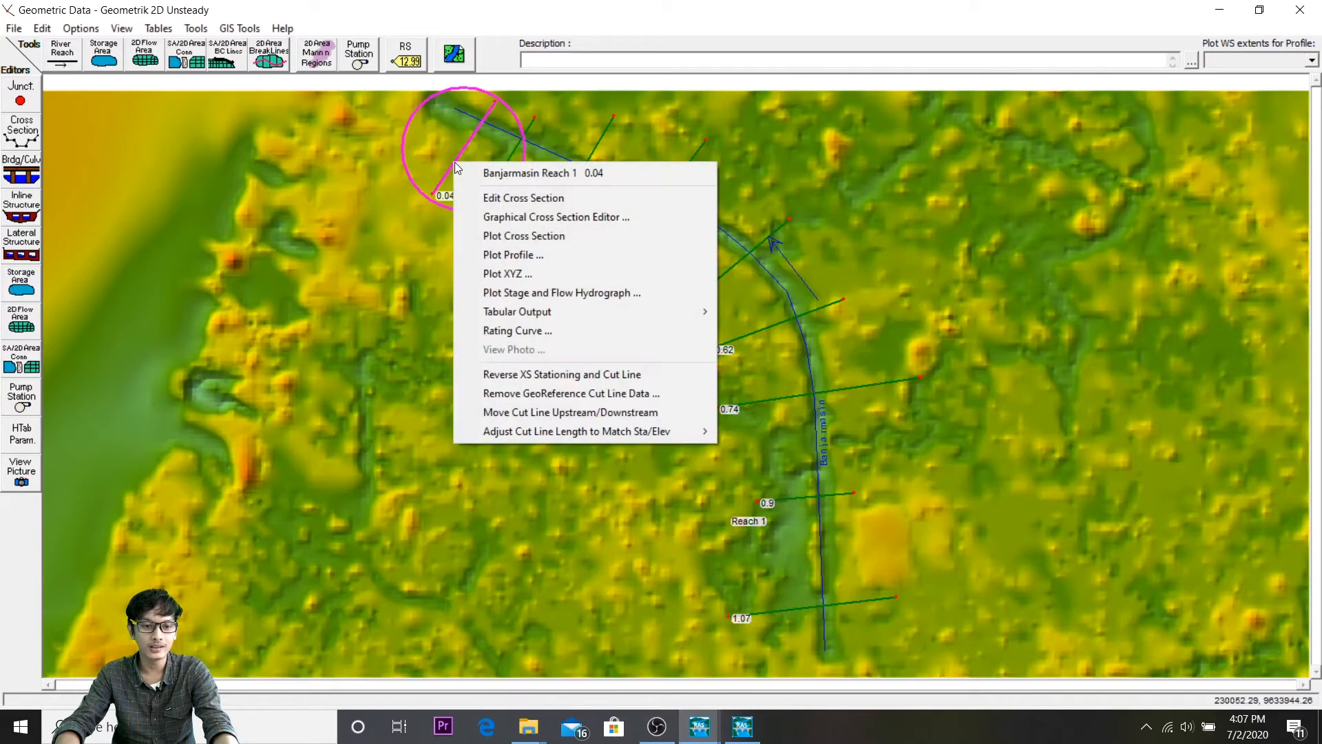
{"action": "left_click", "coordinate": [487, 197]}
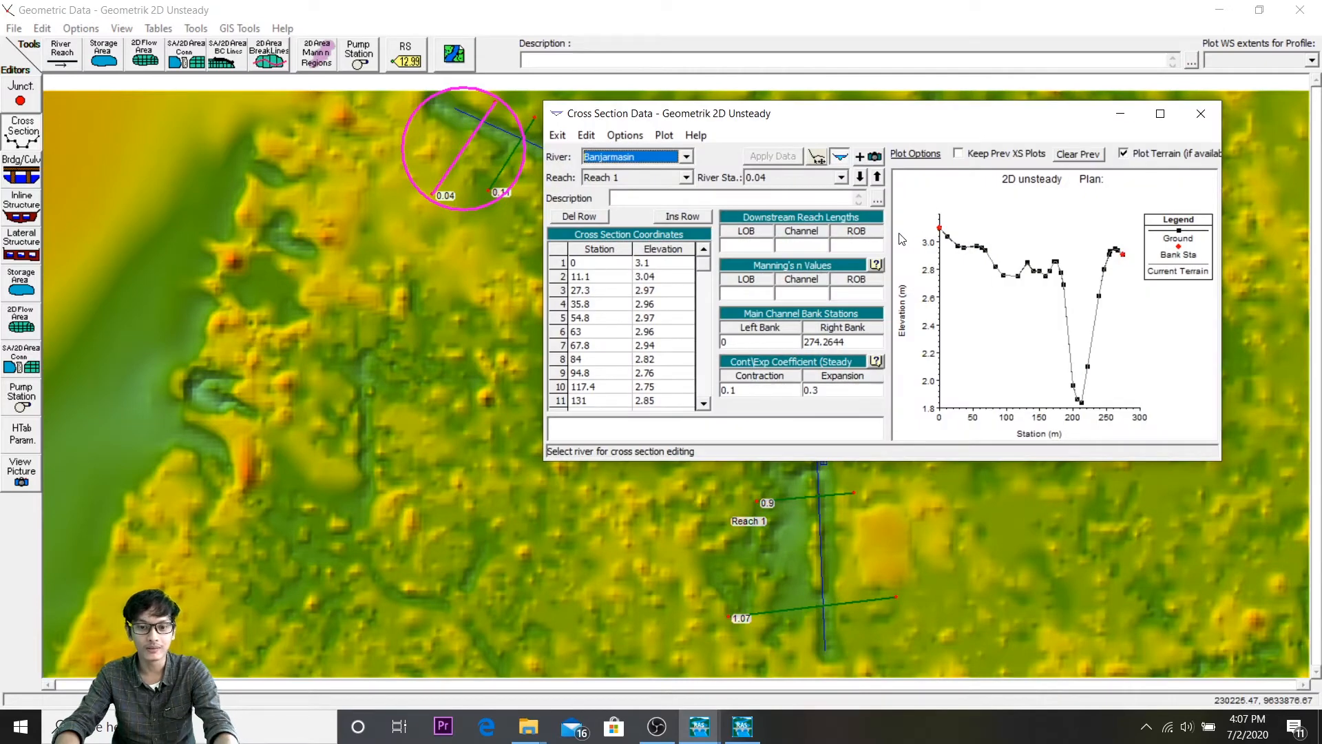
{"action": "left_click_drag", "start_coordinate": [851, 117], "coordinate": [841, 155]}
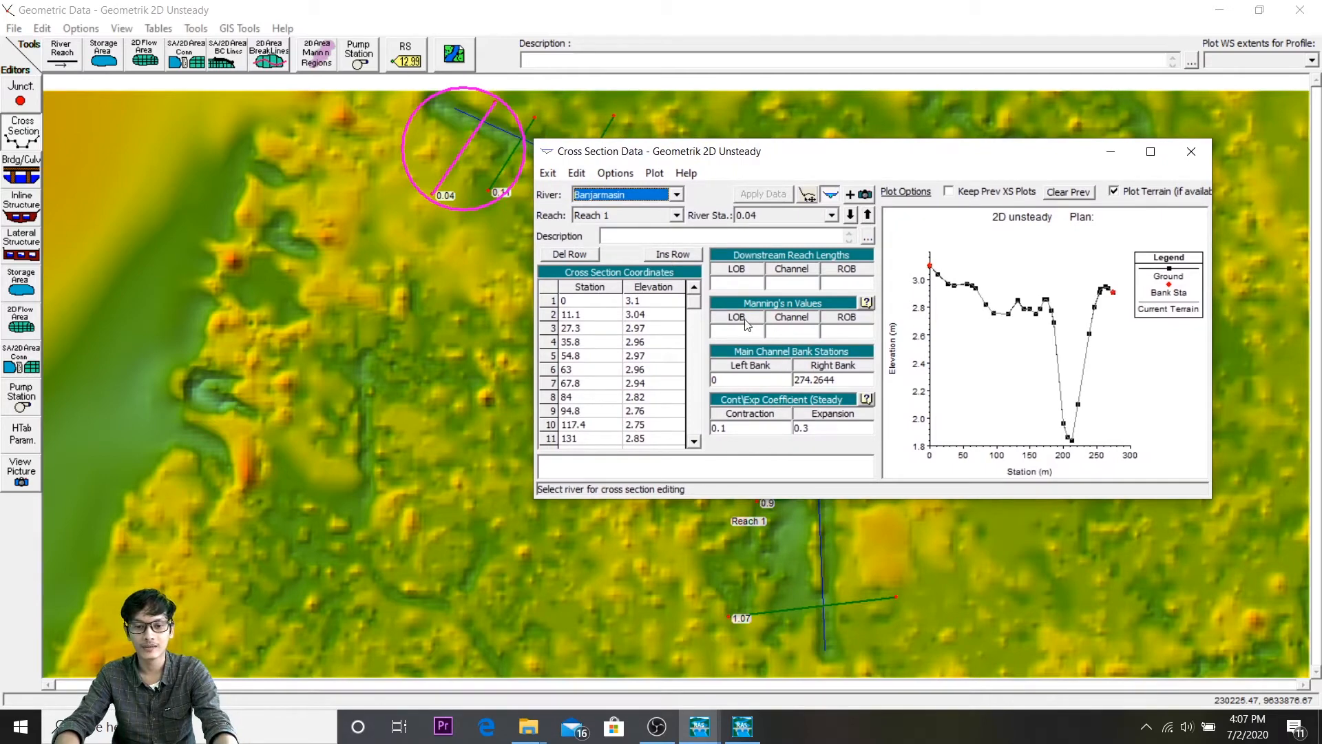
Step: Set Manning's n to 0.025 for the LOB, channel and ROB of river station 0.04
{"action": "left_click", "coordinate": [851, 216]}
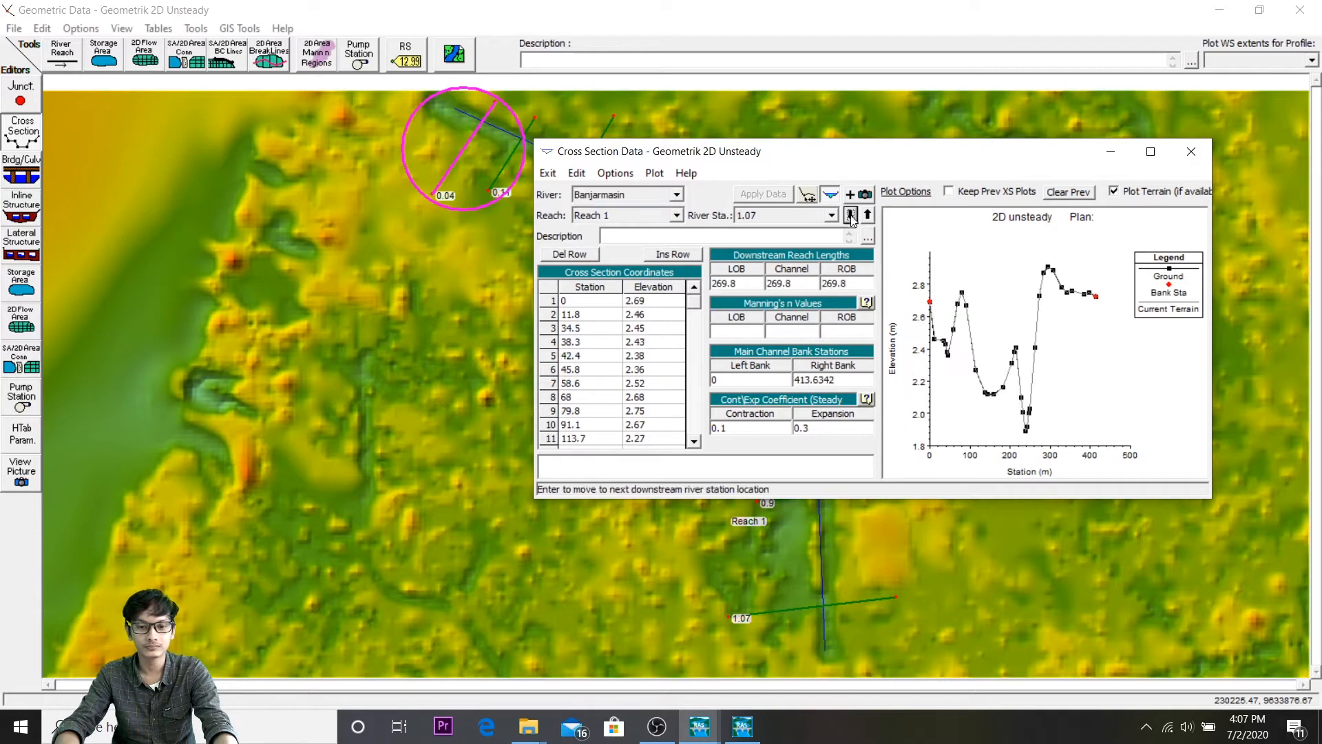
{"action": "left_click", "coordinate": [867, 216]}
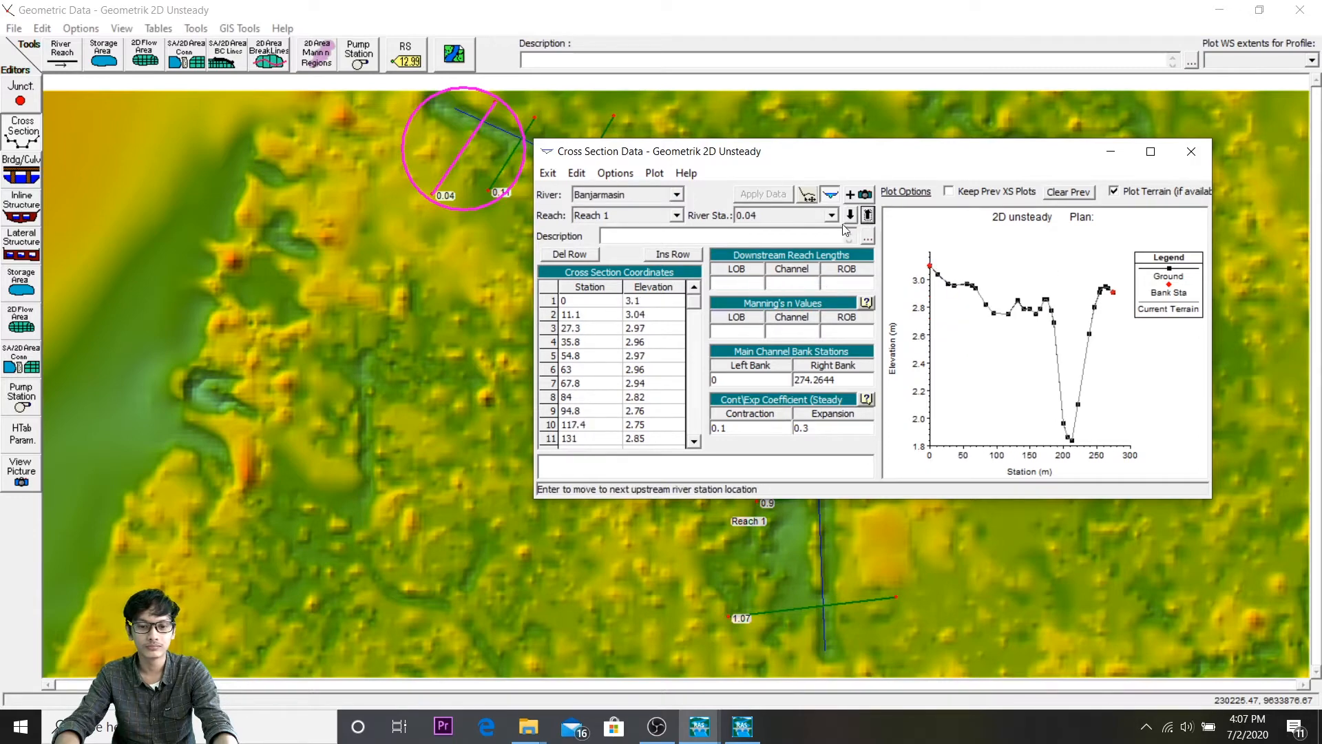
{"action": "left_click", "coordinate": [851, 216]}
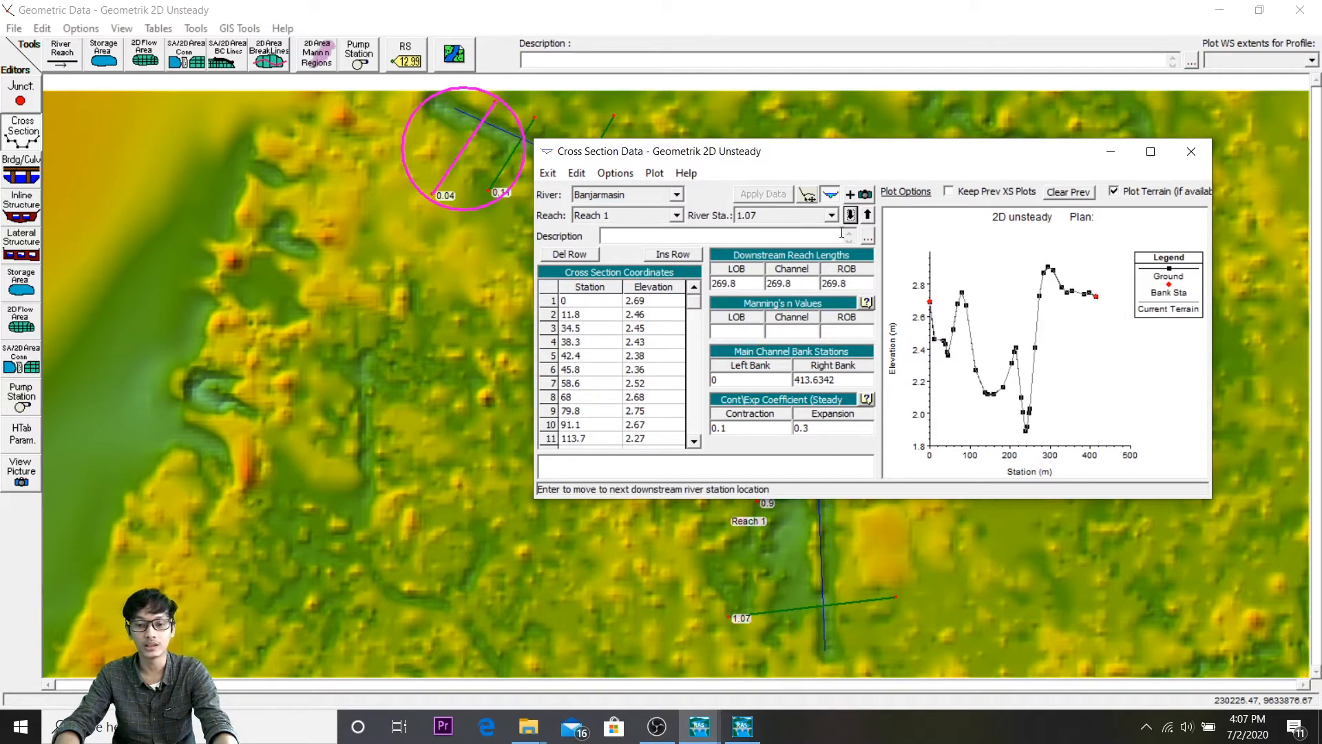
{"action": "left_click", "coordinate": [867, 215]}
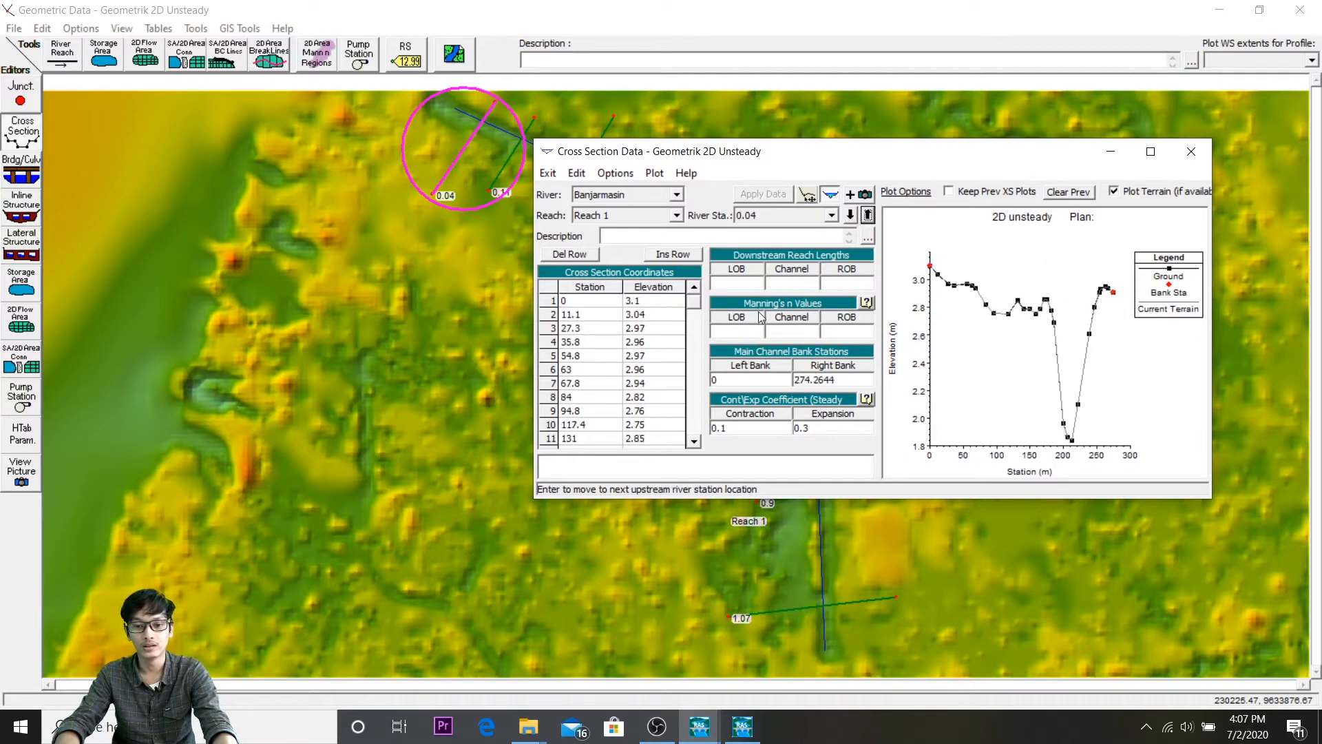
{"action": "left_click", "coordinate": [737, 332]}
{"action": "type", "text": "0.025"}
{"action": "key", "text": "Tab"}
{"action": "type", "text": "0.025"}
{"action": "key", "text": "Tab"}
{"action": "type", "text": "0.025"}
Step: Set Manning's n to 0.025 for the LOB, channel and ROB of the next cross section in the reach
{"action": "left_click", "coordinate": [855, 219]}
{"action": "left_click", "coordinate": [868, 216]}
{"action": "left_click", "coordinate": [851, 216]}
{"action": "left_click", "coordinate": [748, 331]}
{"action": "type", "text": "0.025"}
{"action": "key", "text": "Tab"}
{"action": "type", "text": "0.025"}
{"action": "key", "text": "Tab"}
{"action": "type", "text": "0.025"}
Step: Go through the cross sections of Reach 1 one by one, examining their profiles, Manning's n values and bank stations
{"action": "left_click", "coordinate": [851, 216]}
{"action": "left_click", "coordinate": [852, 216]}
{"action": "left_click", "coordinate": [851, 216]}
{"action": "left_click", "coordinate": [852, 216]}
{"action": "left_click", "coordinate": [851, 216]}
{"action": "left_click", "coordinate": [851, 216]}
{"action": "left_click", "coordinate": [851, 216]}
{"action": "left_click", "coordinate": [851, 216]}
{"action": "left_click", "coordinate": [851, 216]}
{"action": "left_click", "coordinate": [851, 215]}
{"action": "left_click", "coordinate": [851, 215]}
{"action": "left_click", "coordinate": [851, 215]}
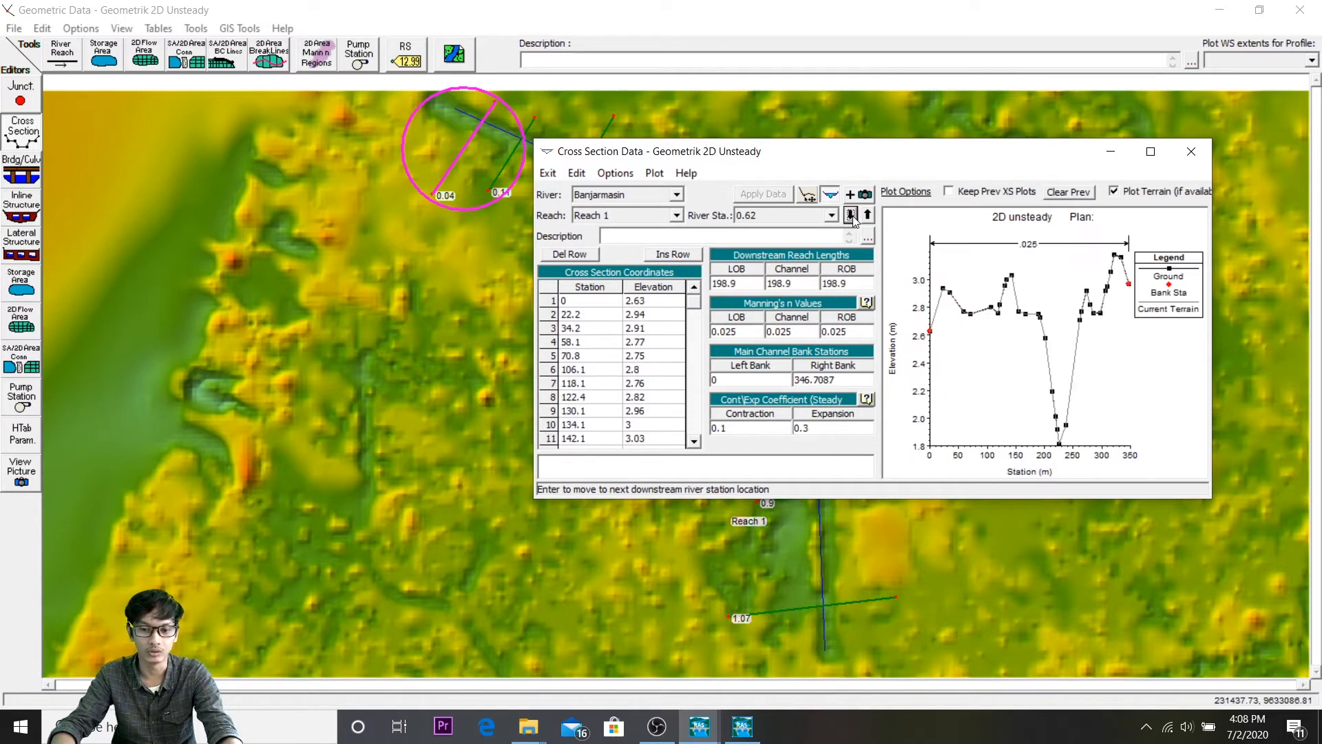
{"action": "left_click", "coordinate": [852, 215]}
{"action": "left_click", "coordinate": [852, 216]}
{"action": "left_click", "coordinate": [852, 216]}
{"action": "left_click", "coordinate": [851, 216]}
{"action": "left_click", "coordinate": [851, 216]}
{"action": "left_click", "coordinate": [851, 215]}
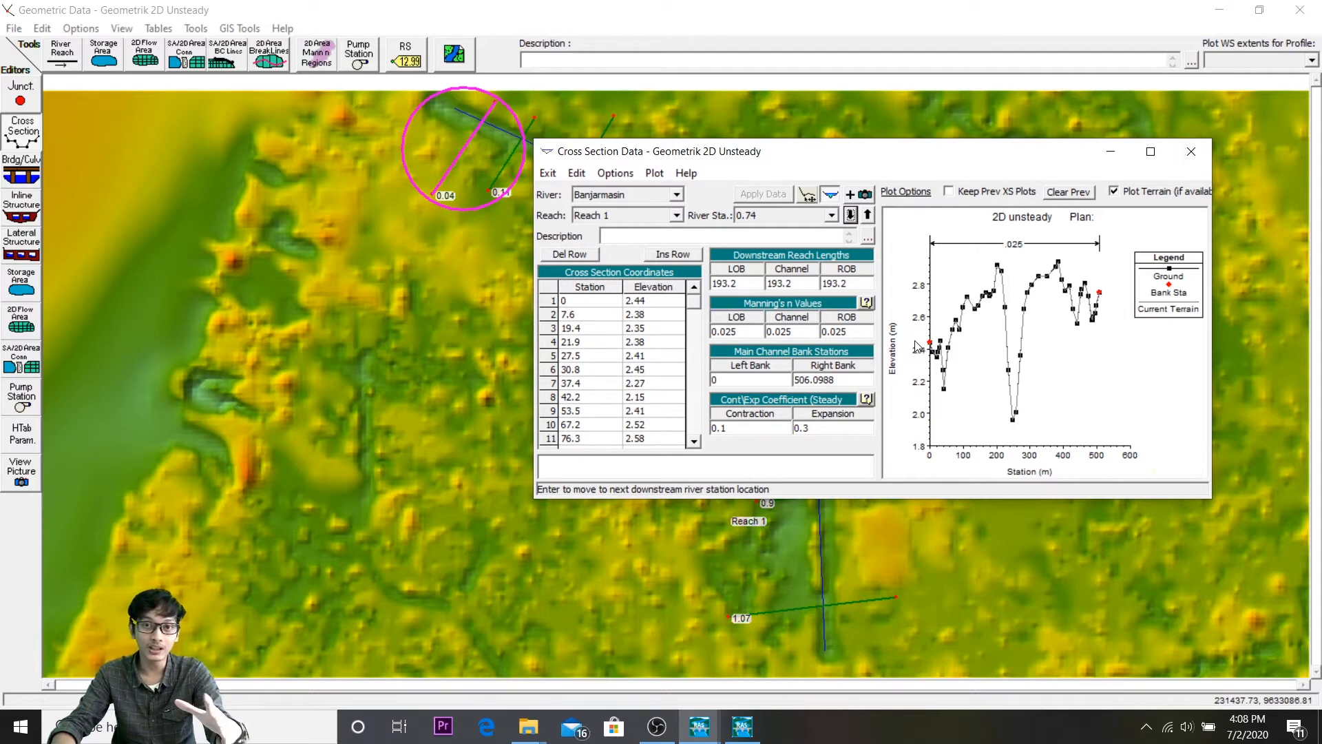
{"action": "left_click", "coordinate": [752, 378]}
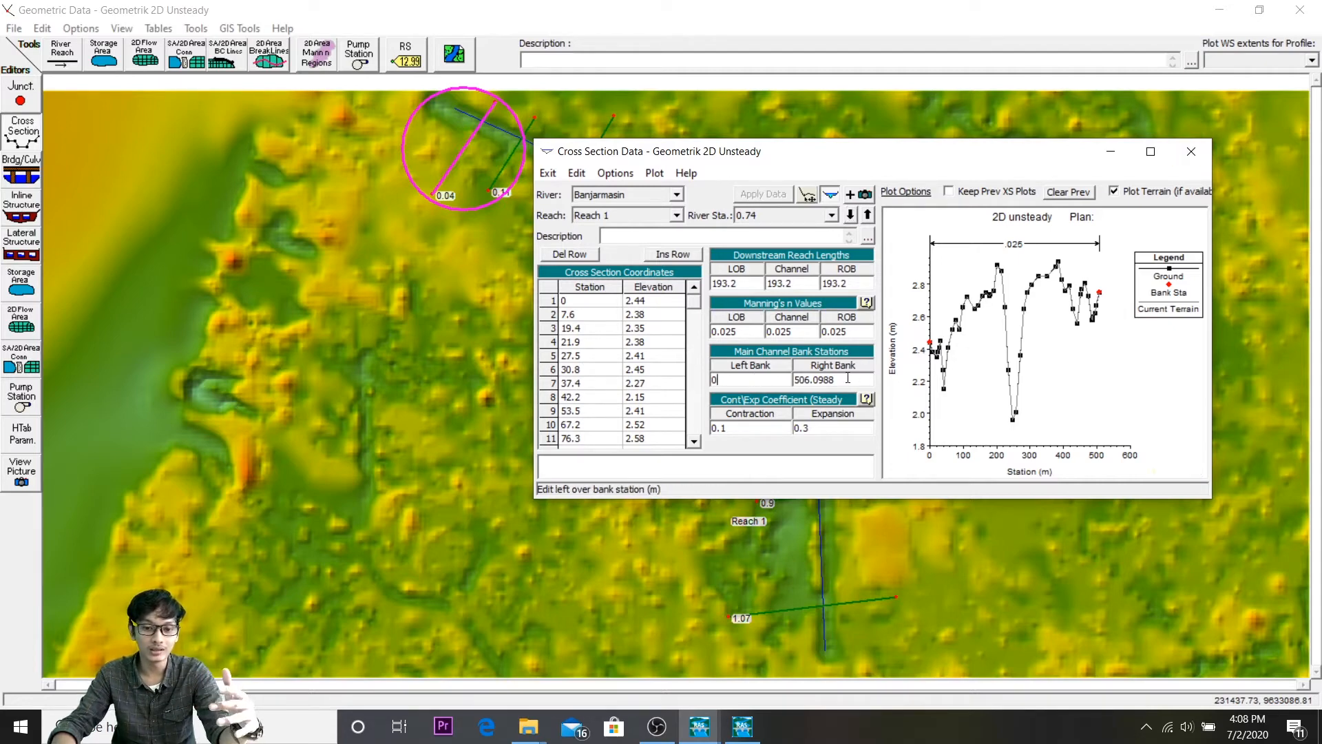
Step: Close the cross section data, put the geometry editor away, and check the river layout in RAS Mapper before closing it
{"action": "left_click", "coordinate": [1191, 151]}
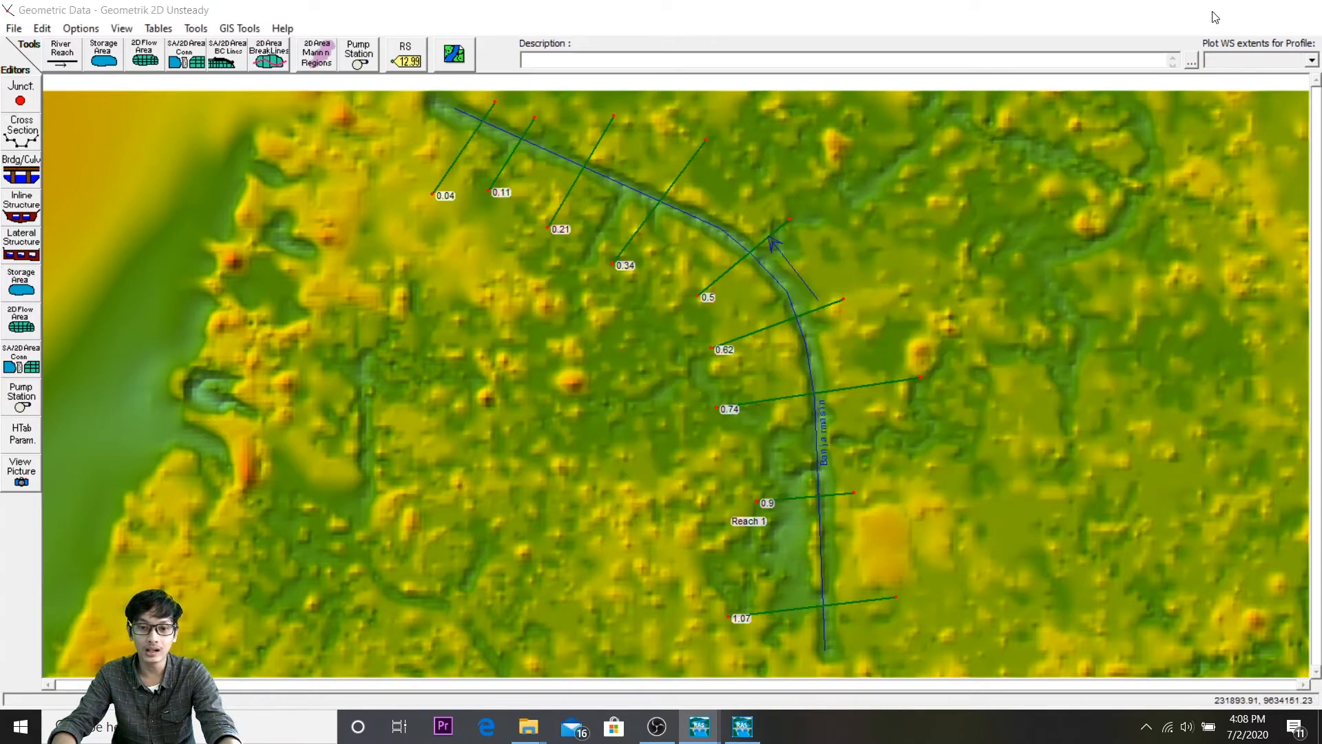
{"action": "left_click", "coordinate": [1217, 11]}
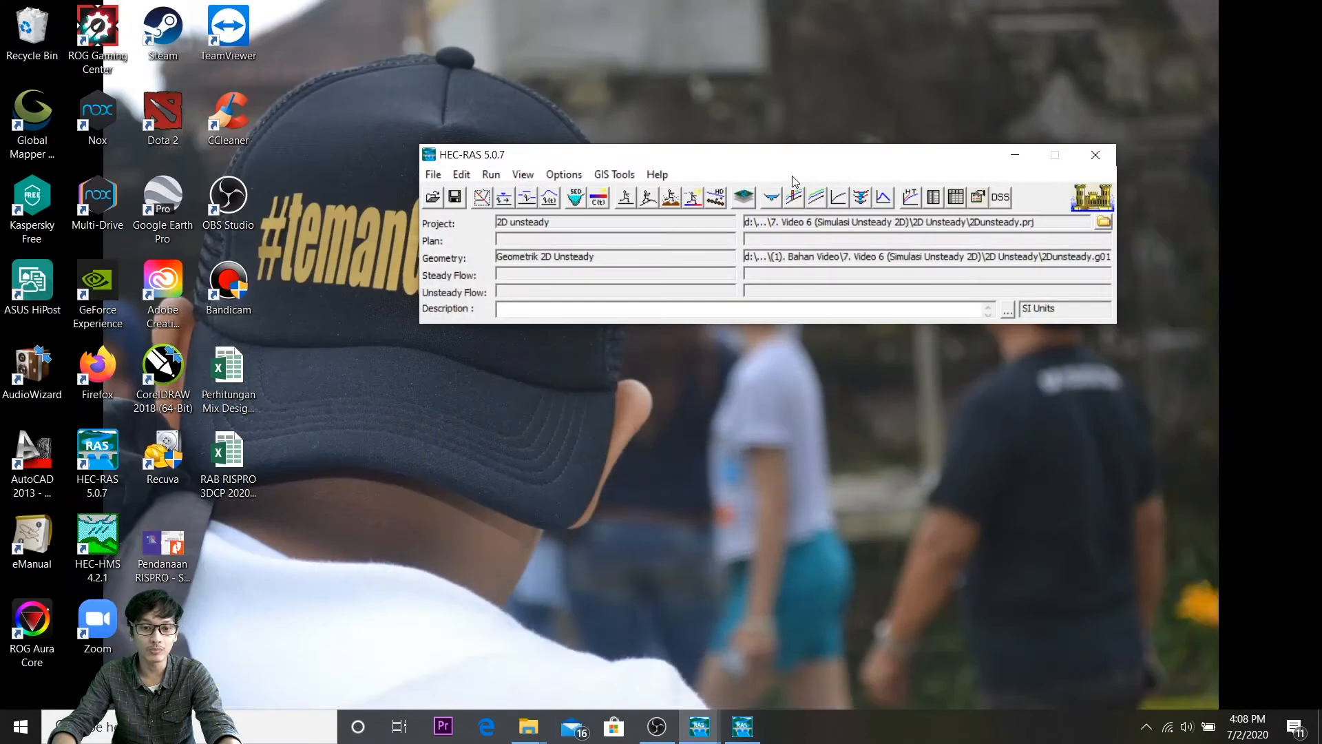
{"action": "left_click", "coordinate": [740, 198]}
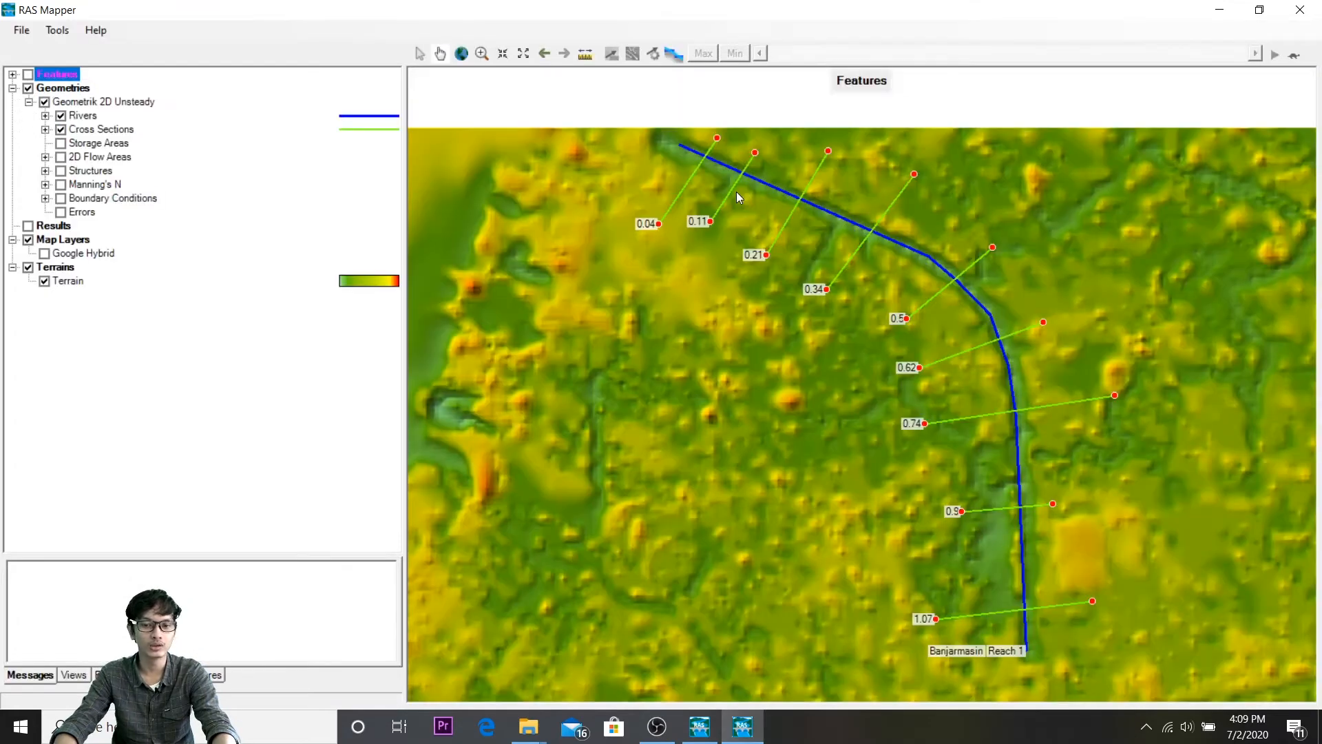
{"action": "left_click_drag", "start_coordinate": [695, 352], "coordinate": [699, 330]}
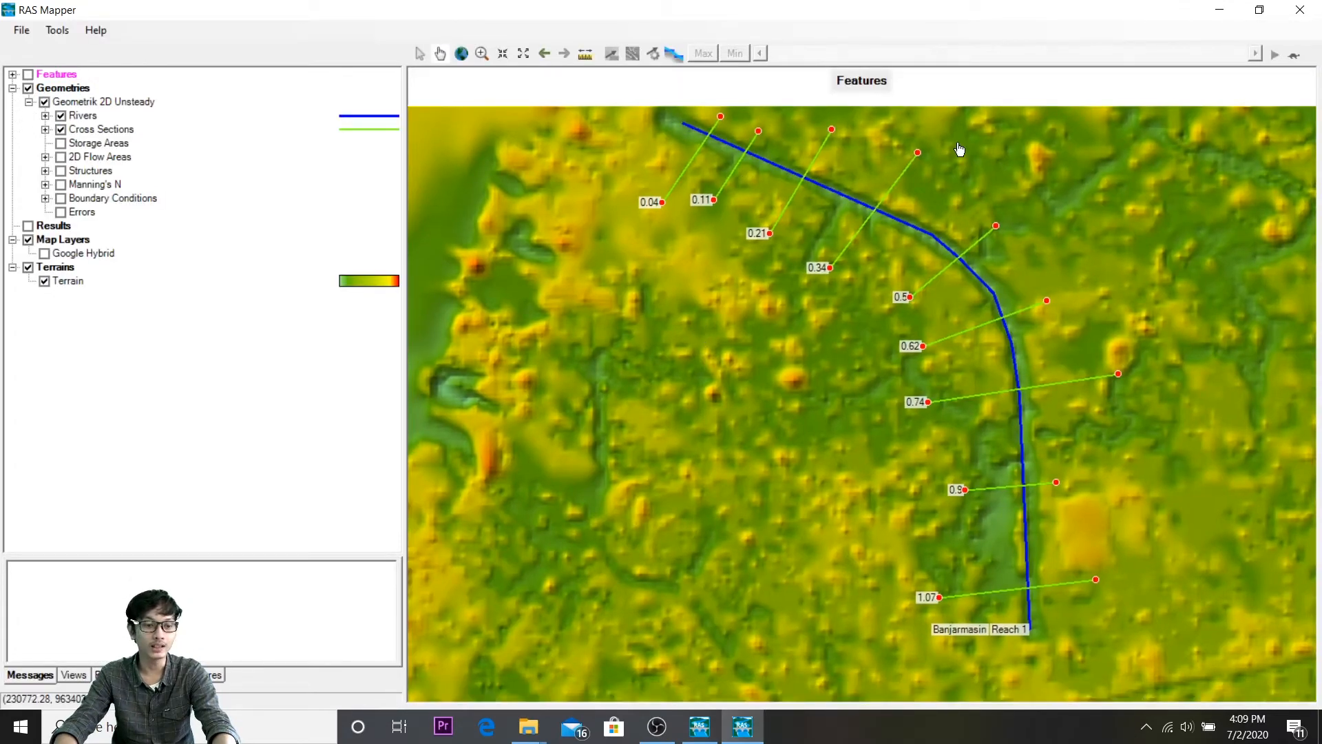
{"action": "left_click", "coordinate": [1299, 9]}
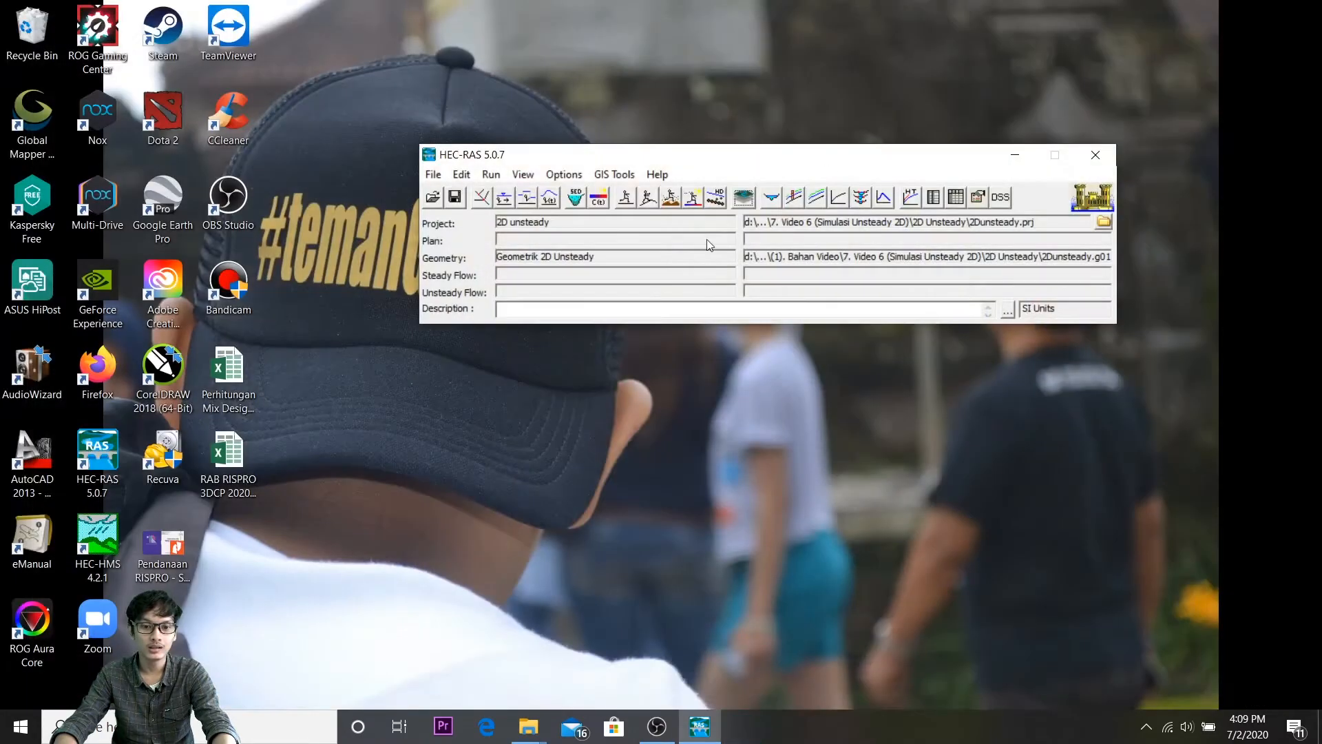
Step: Open the Unsteady Flow Data editor at full screen size and assign a Flow Hydrograph boundary condition to RS 1.07
{"action": "left_click", "coordinate": [648, 200]}
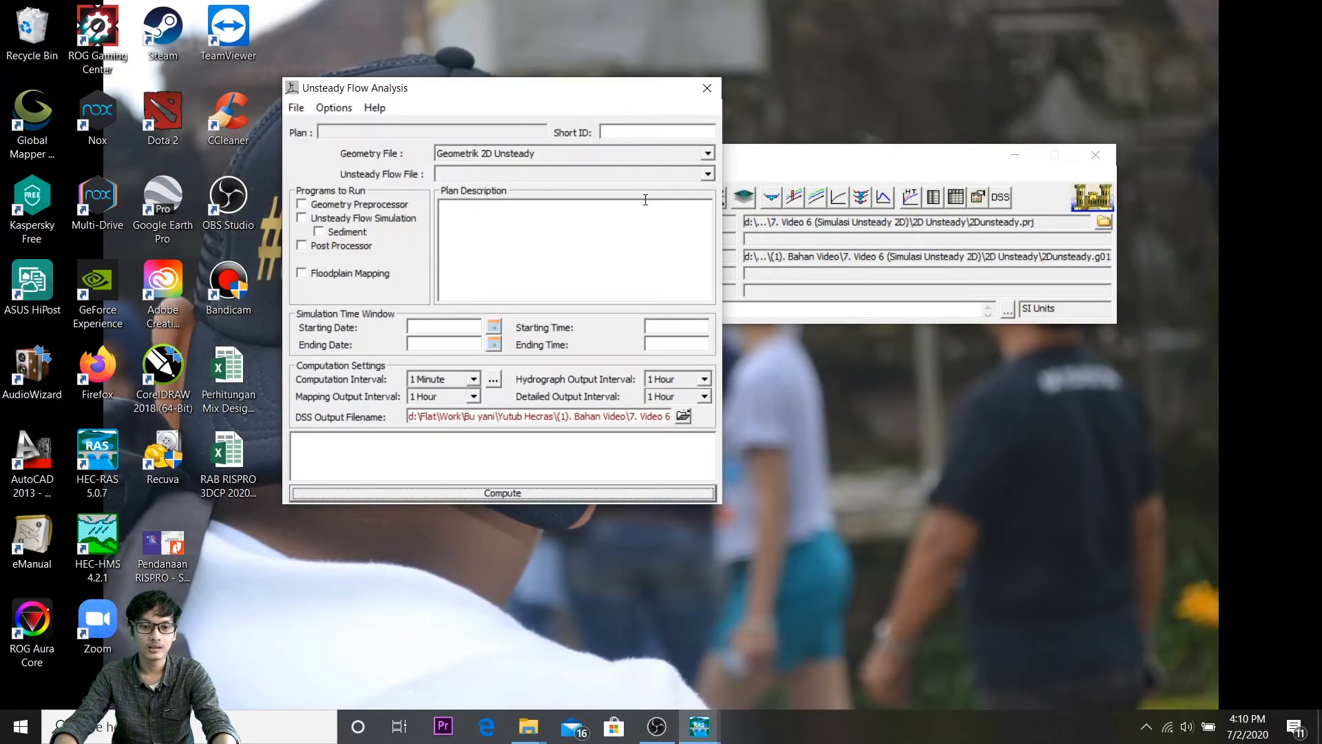
{"action": "left_click", "coordinate": [707, 87]}
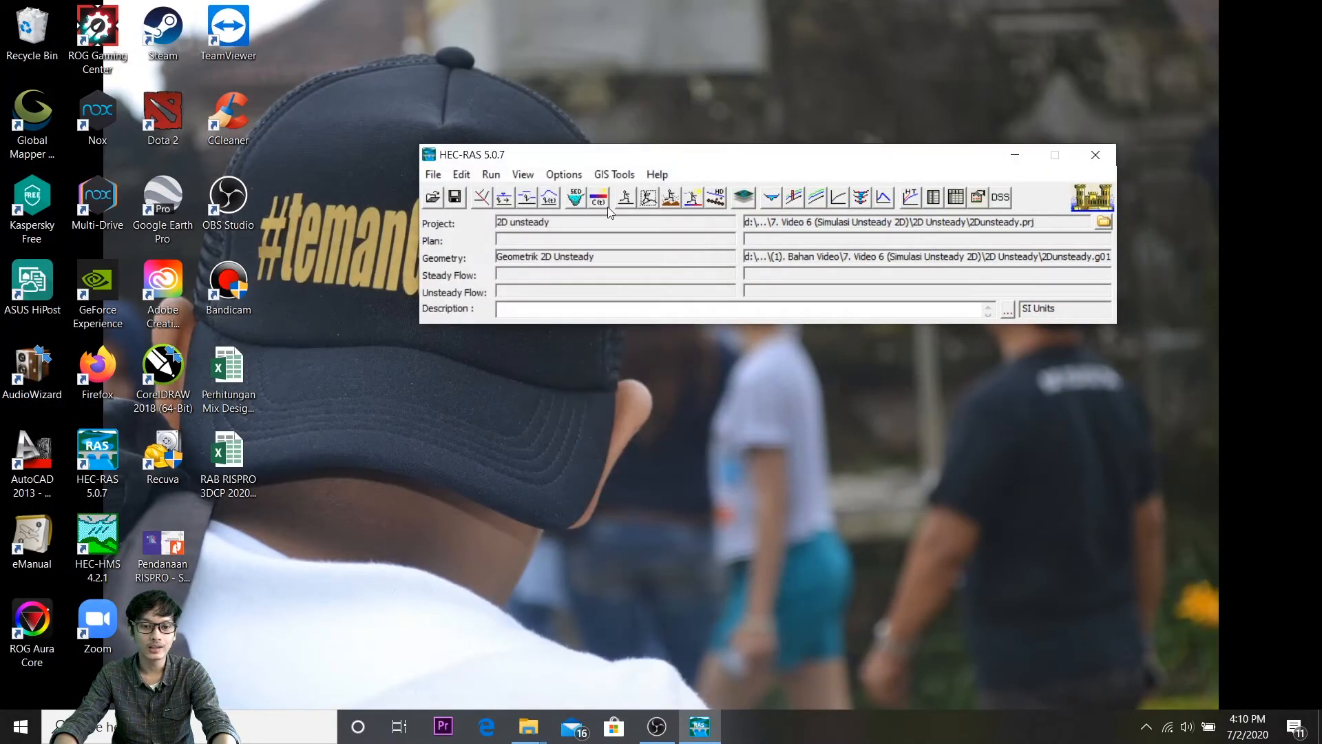
{"action": "left_click", "coordinate": [550, 199]}
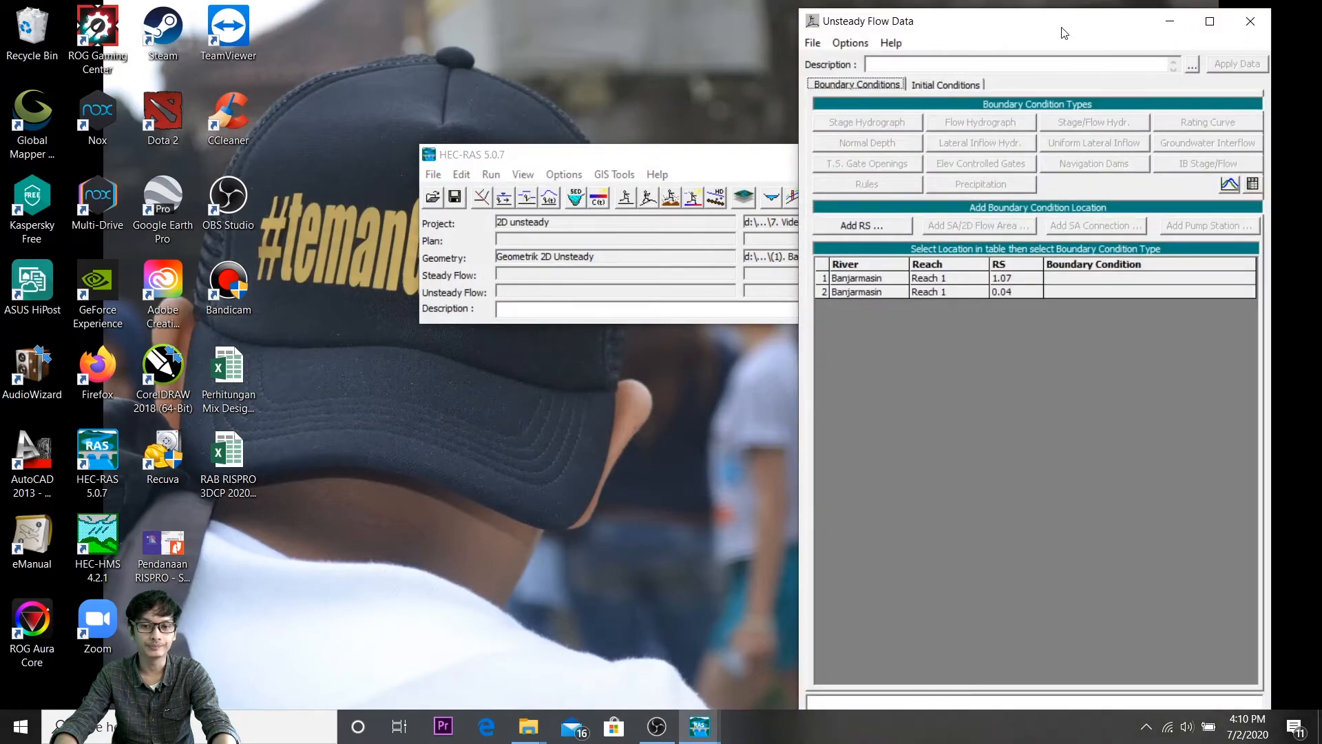
{"action": "double_click", "coordinate": [1064, 29]}
{"action": "left_click", "coordinate": [344, 264]}
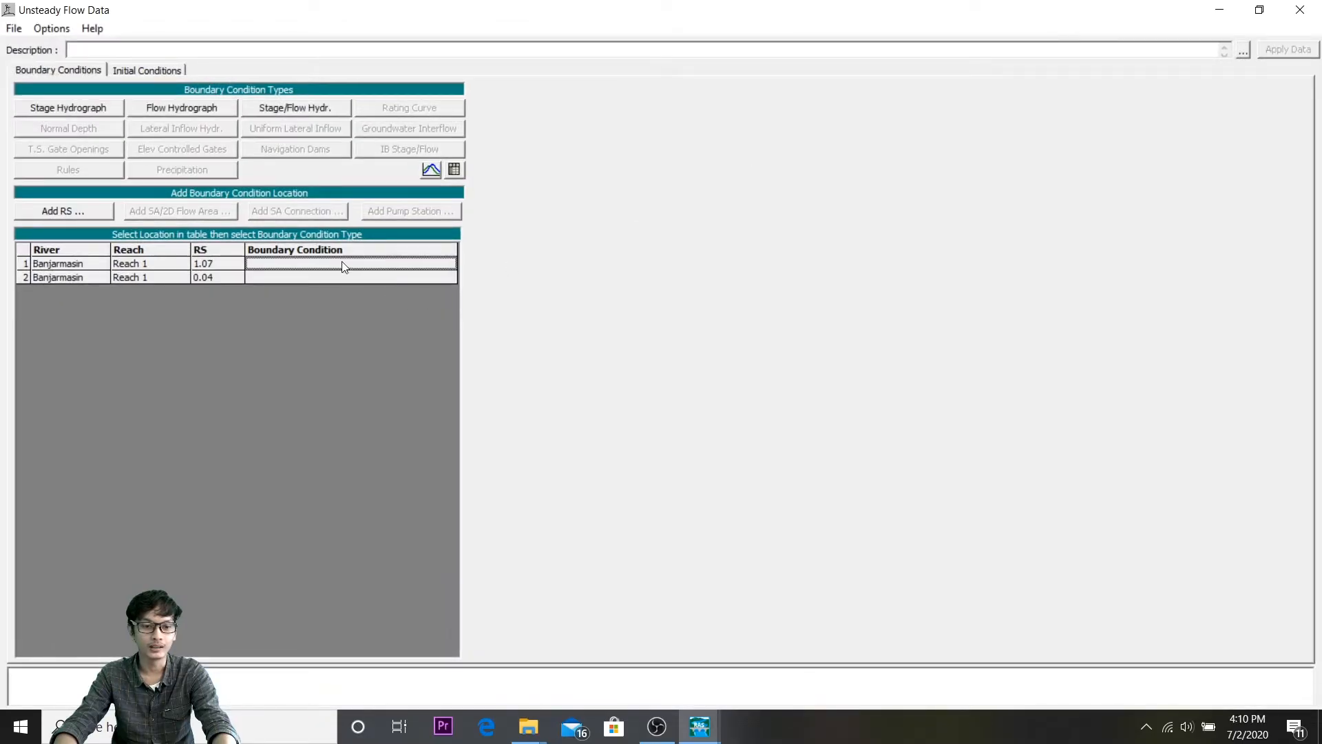
{"action": "left_click", "coordinate": [183, 110]}
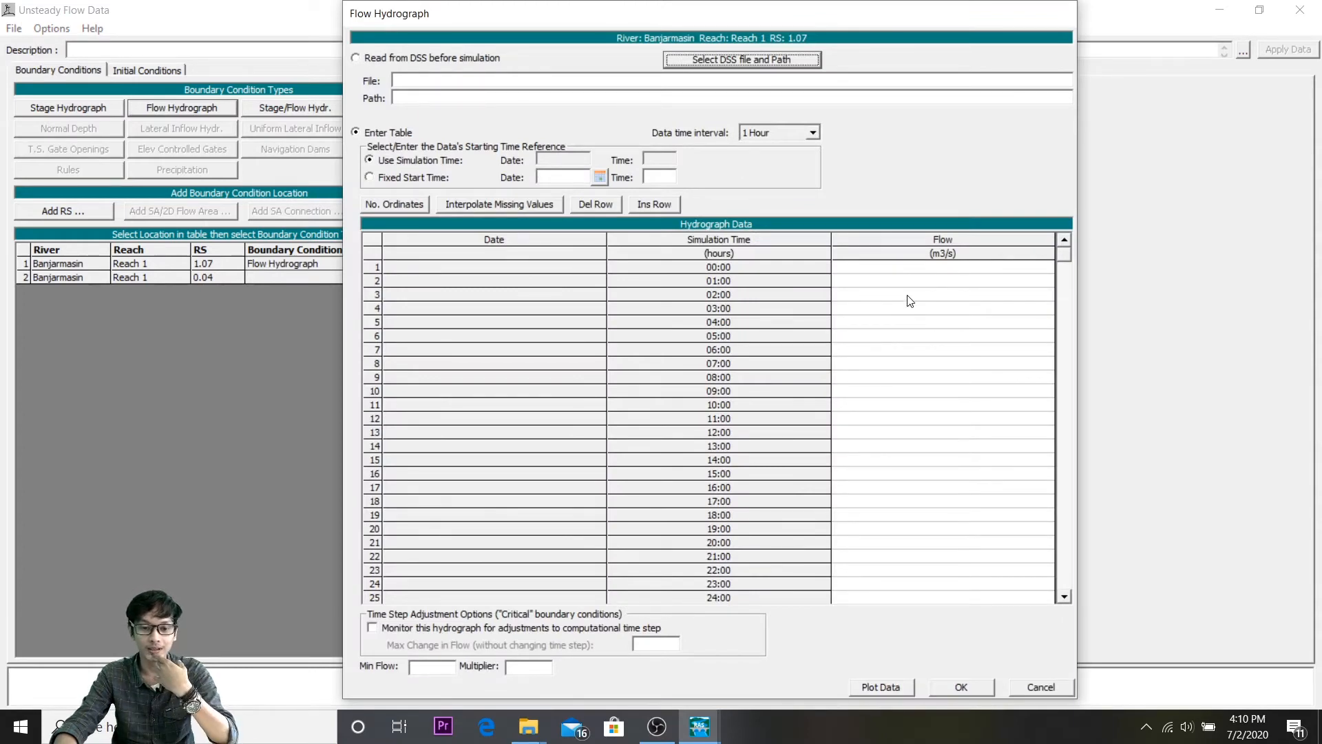
Step: Enter flows of 50, 45, 40 and 30 m3/s for simulation times 02:00 to 05:00 in the hydrograph table
{"action": "left_click", "coordinate": [907, 296]}
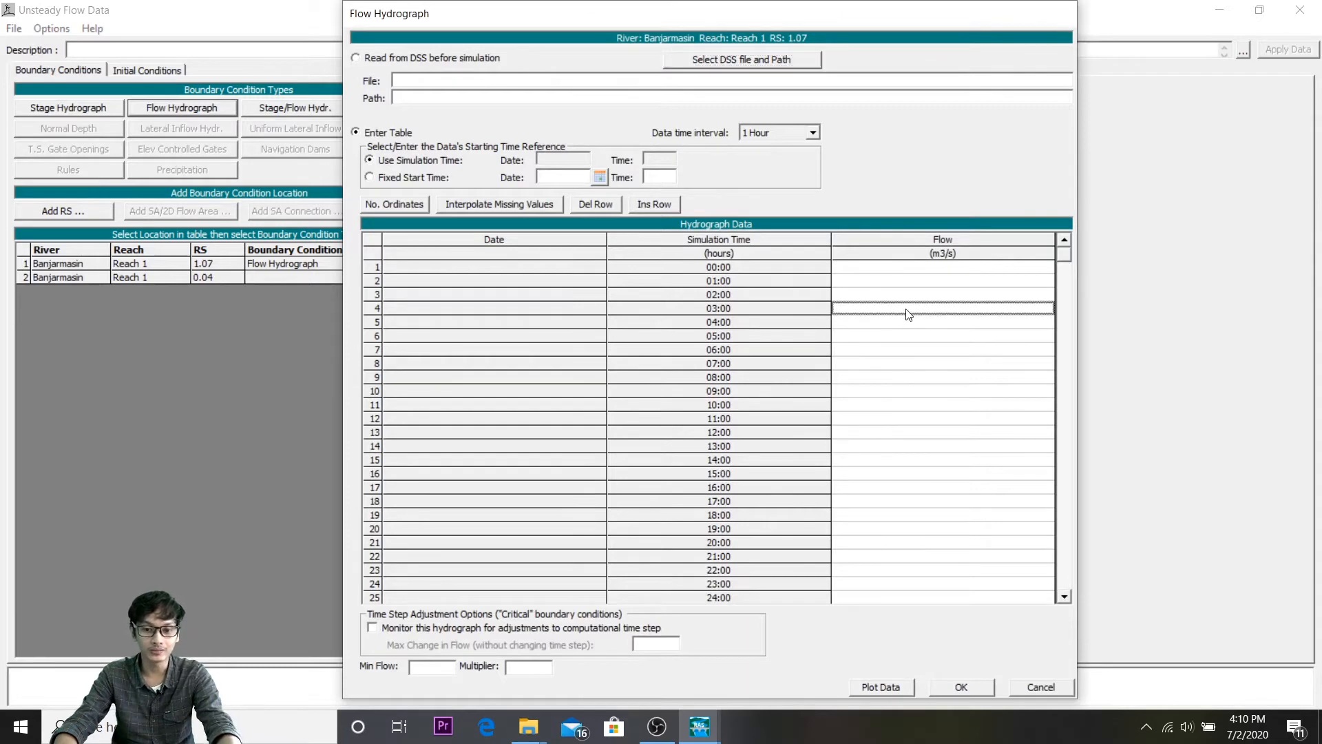
{"action": "type", "text": "50"}
{"action": "key", "text": "Return"}
{"action": "key", "text": "Return"}
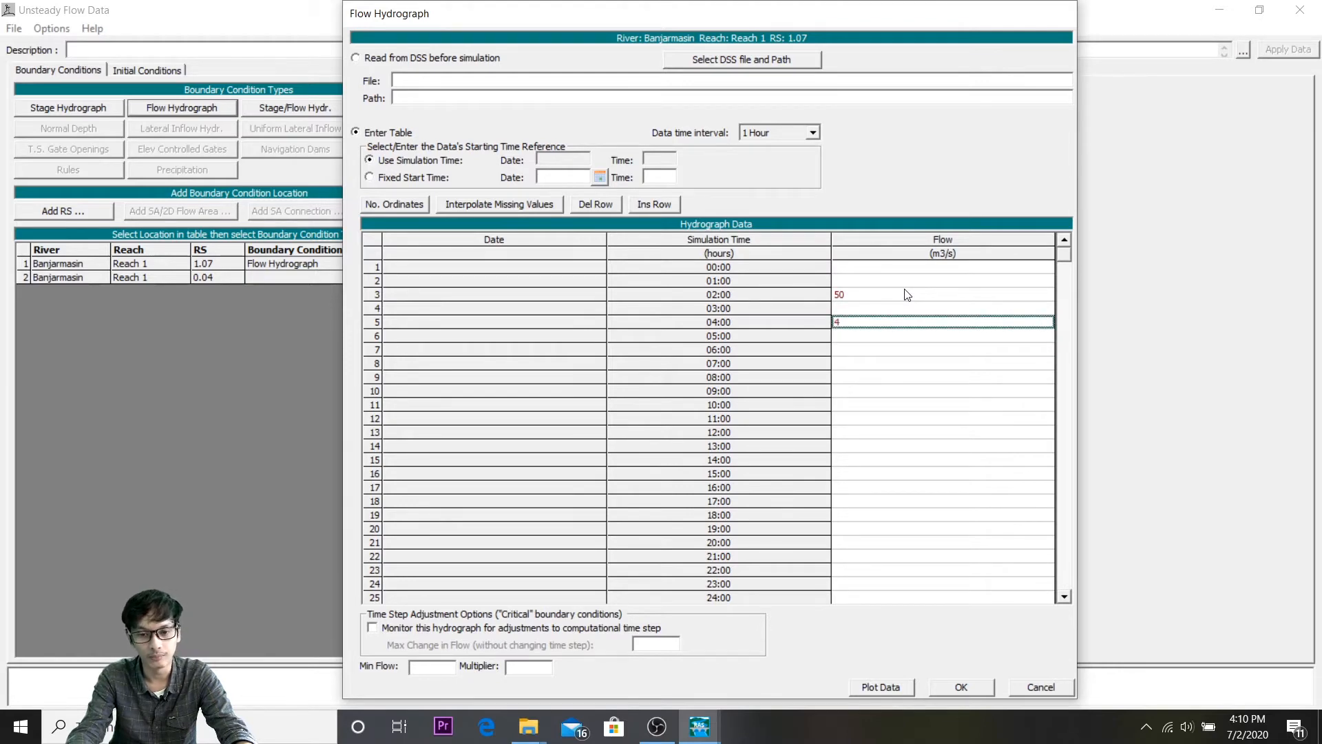
{"action": "key", "text": "Up"}
{"action": "type", "text": "45"}
{"action": "key", "text": "Return"}
{"action": "key", "text": "Return"}
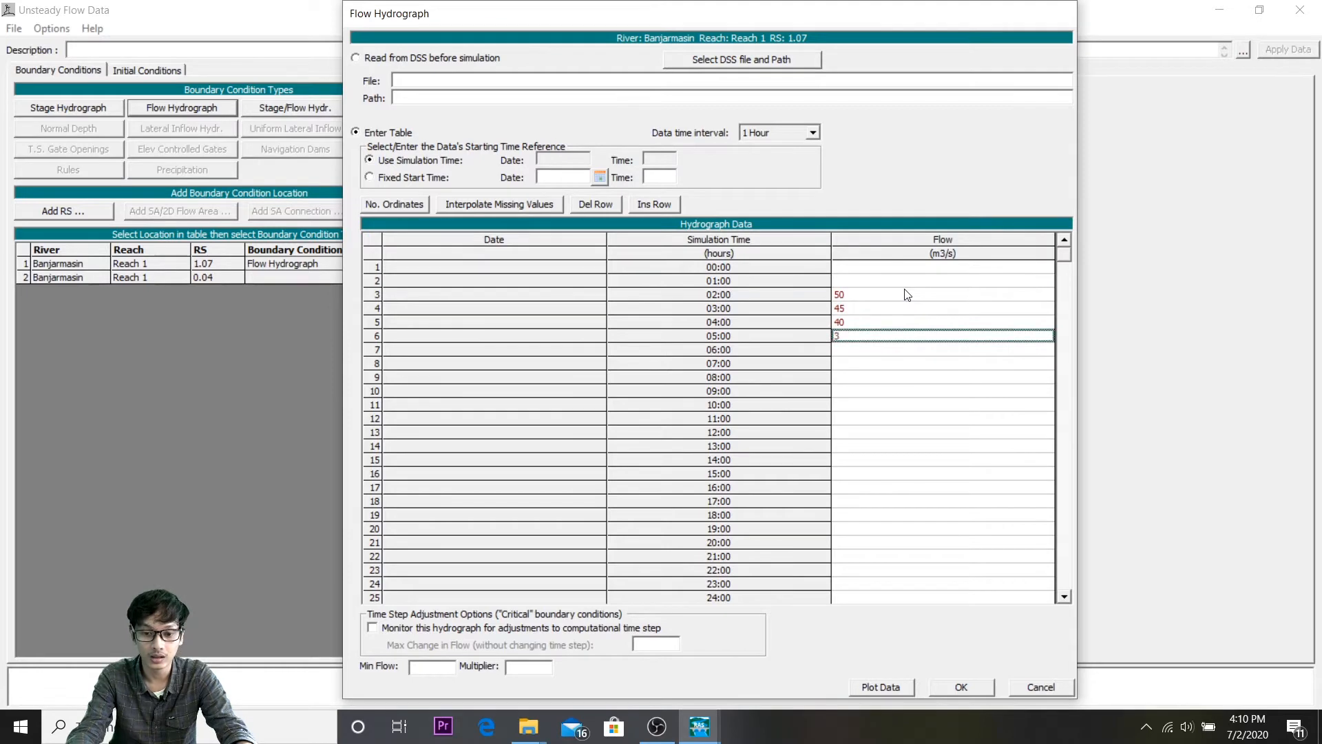
Step: Enter flows of 0.5 m3/s at 00:00 and 0.1 m3/s at 24:00, and interpolate the missing values
{"action": "left_click", "coordinate": [912, 268]}
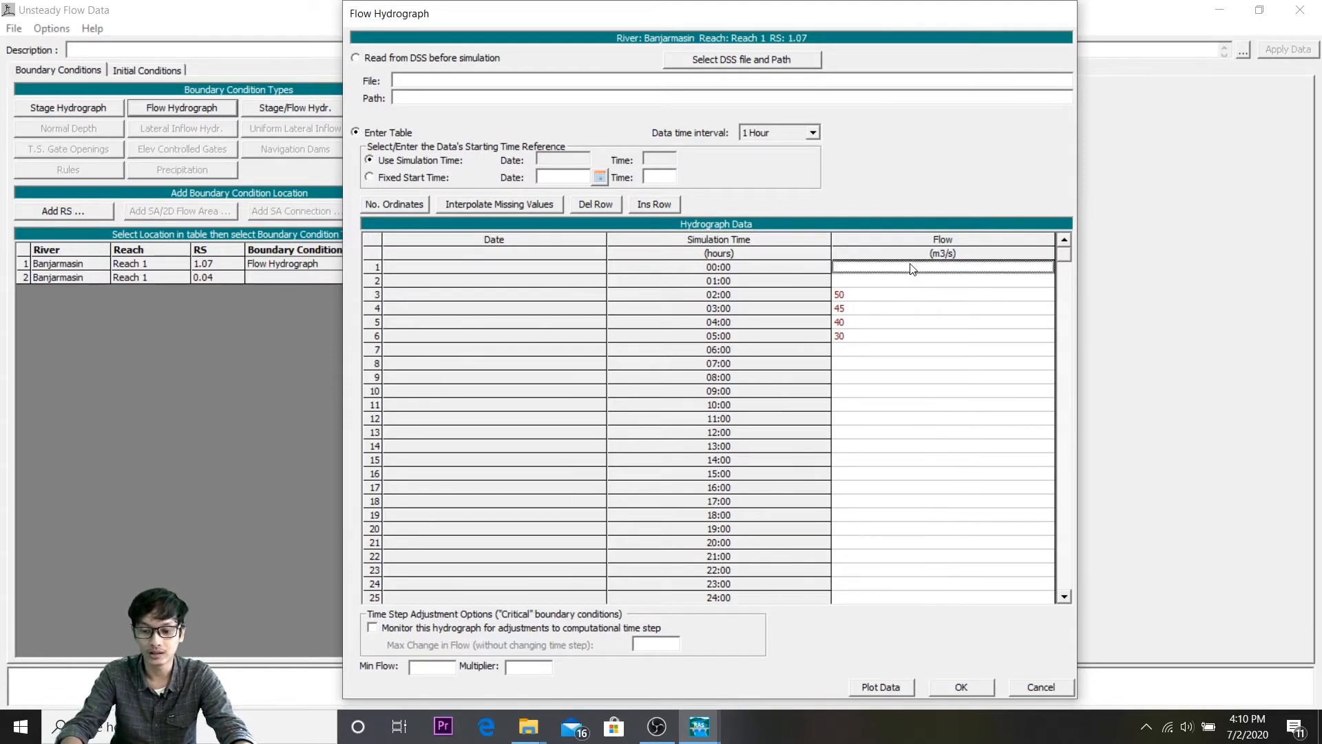
{"action": "type", "text": "0.5"}
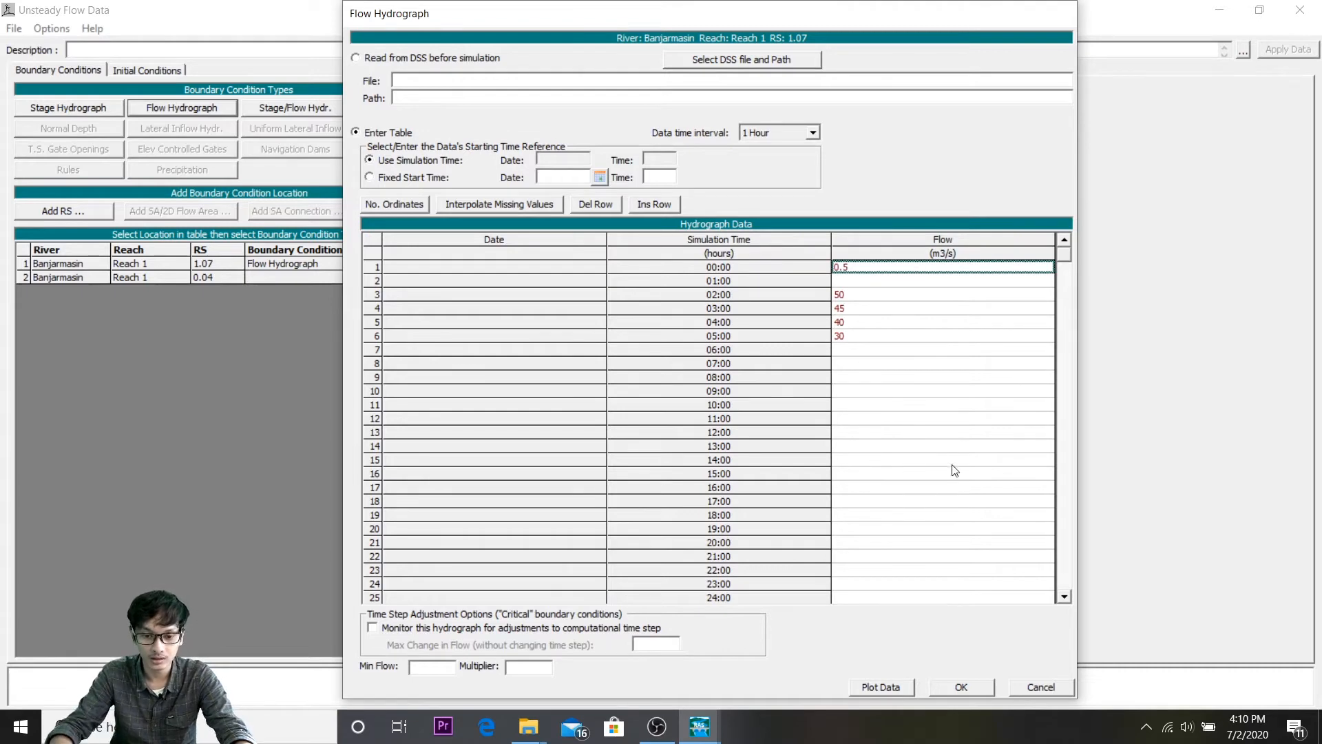
{"action": "left_click", "coordinate": [1065, 598]}
{"action": "left_click", "coordinate": [1065, 598]}
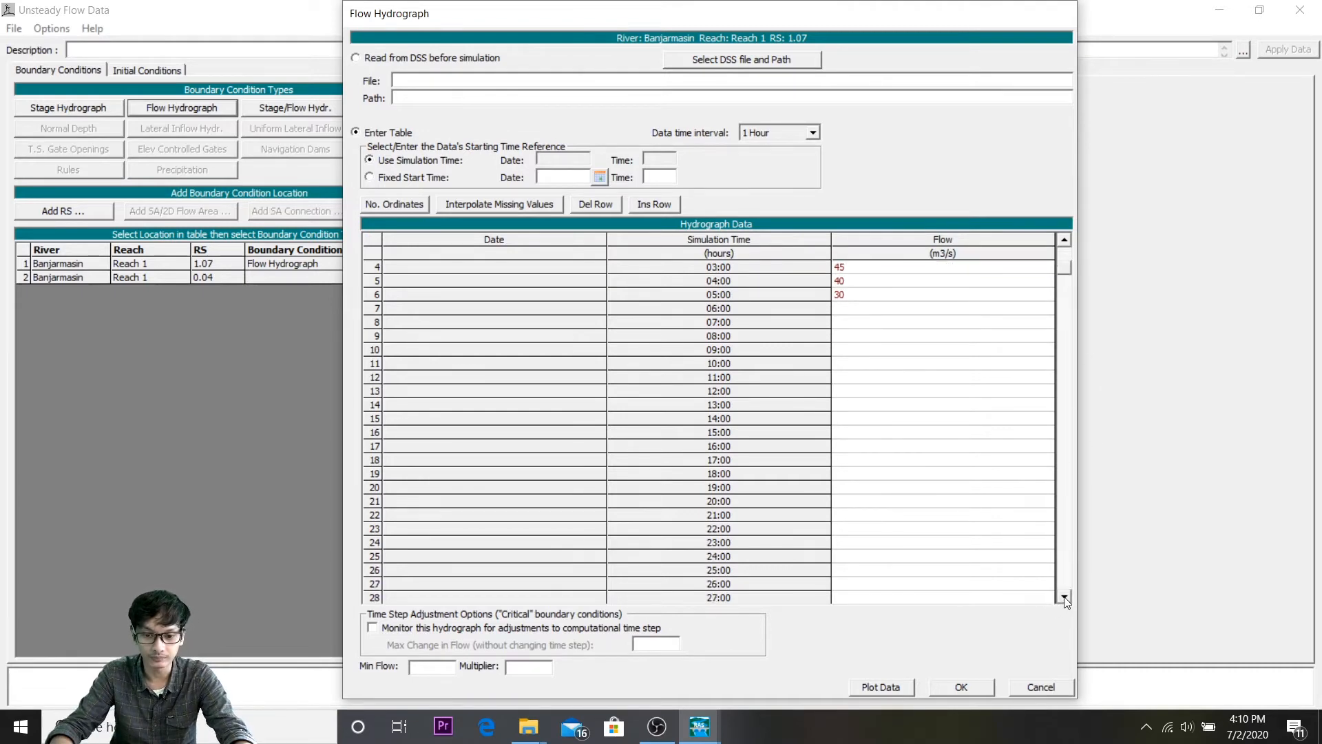
{"action": "left_click", "coordinate": [886, 561]}
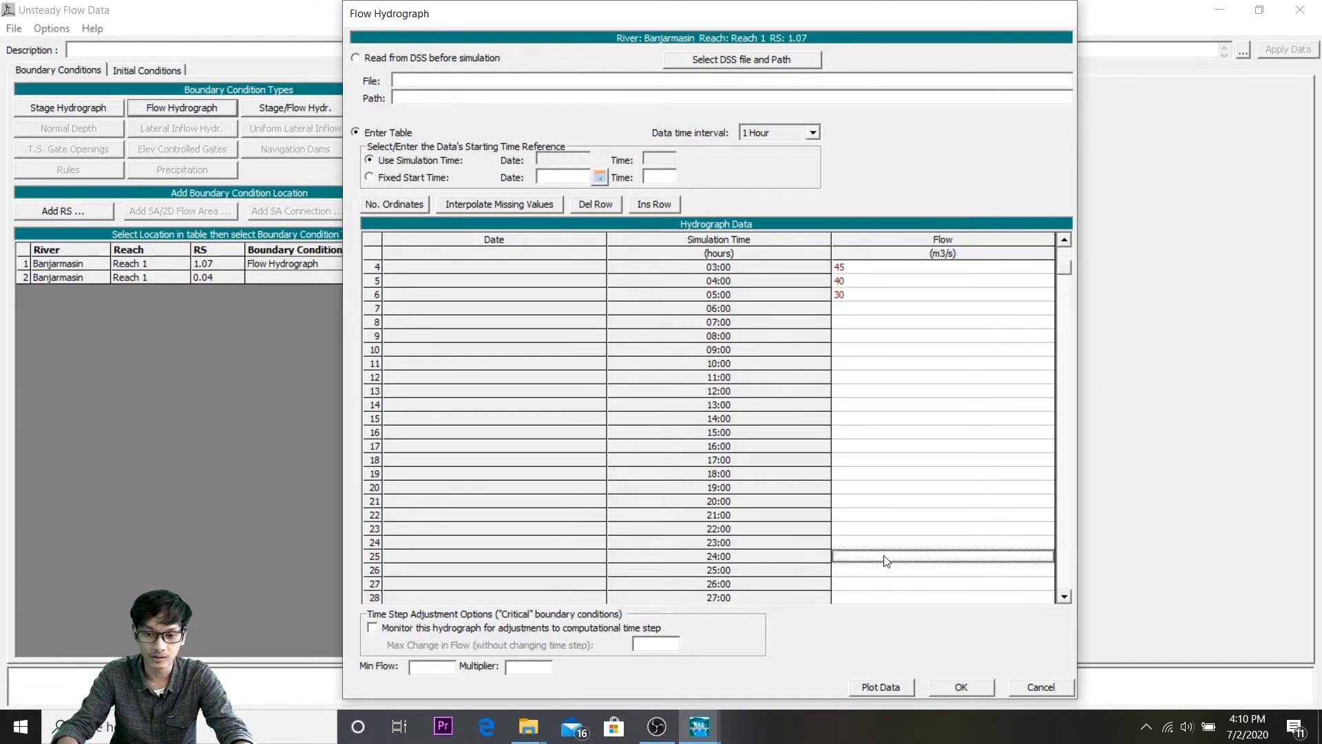
{"action": "type", "text": "0.1"}
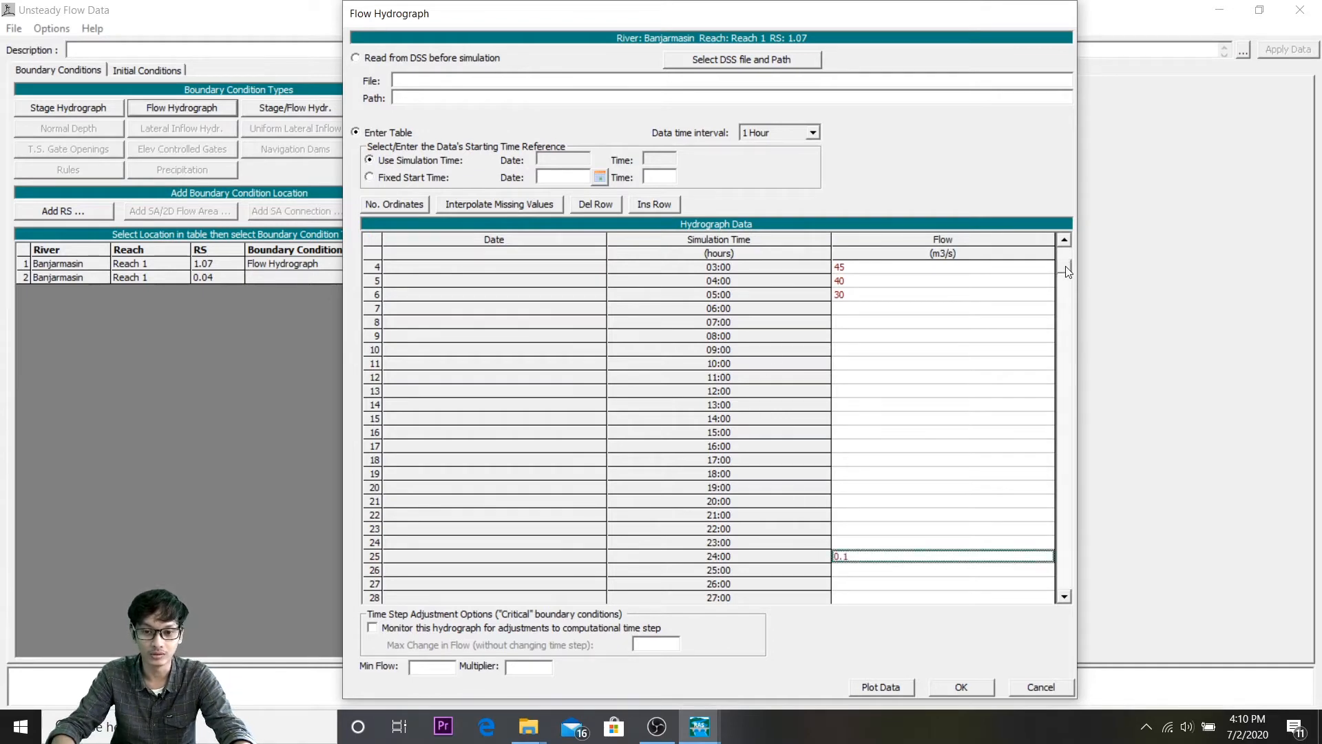
{"action": "left_click_drag", "start_coordinate": [1066, 268], "coordinate": [1067, 255]}
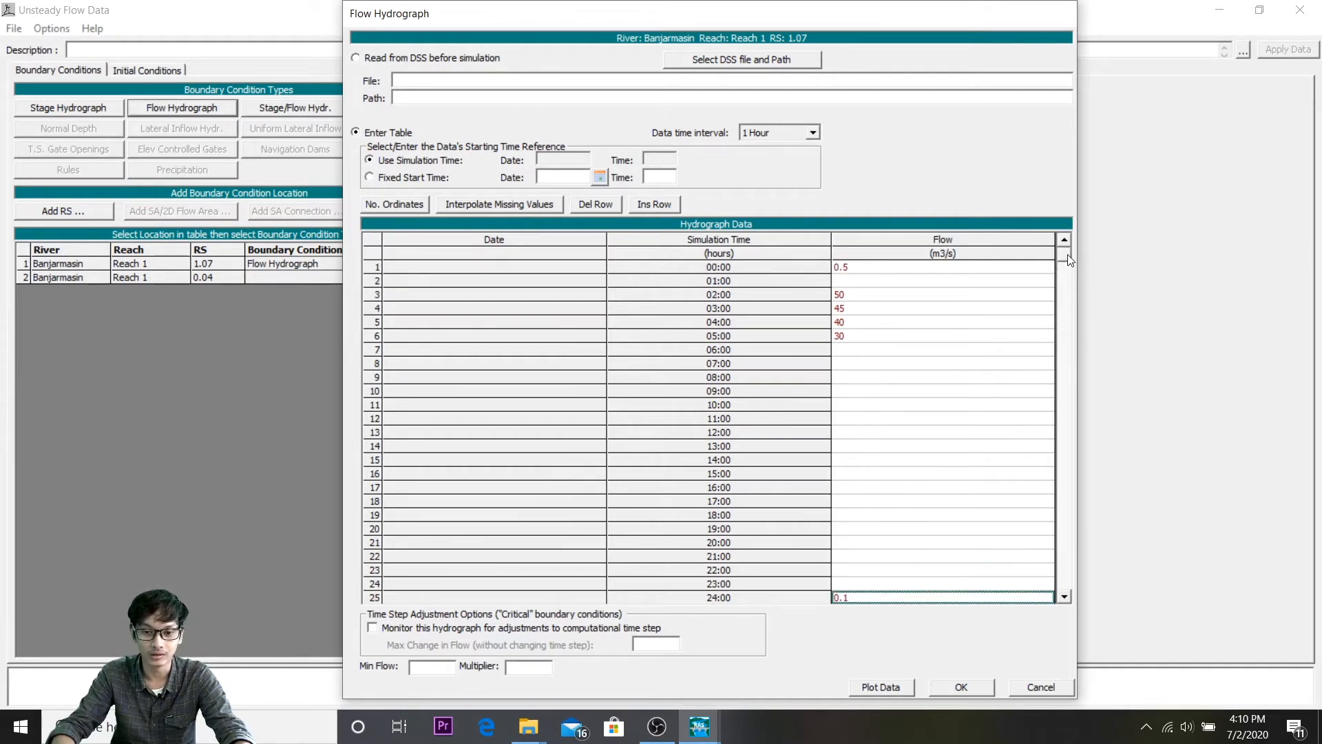
{"action": "left_click", "coordinate": [520, 208]}
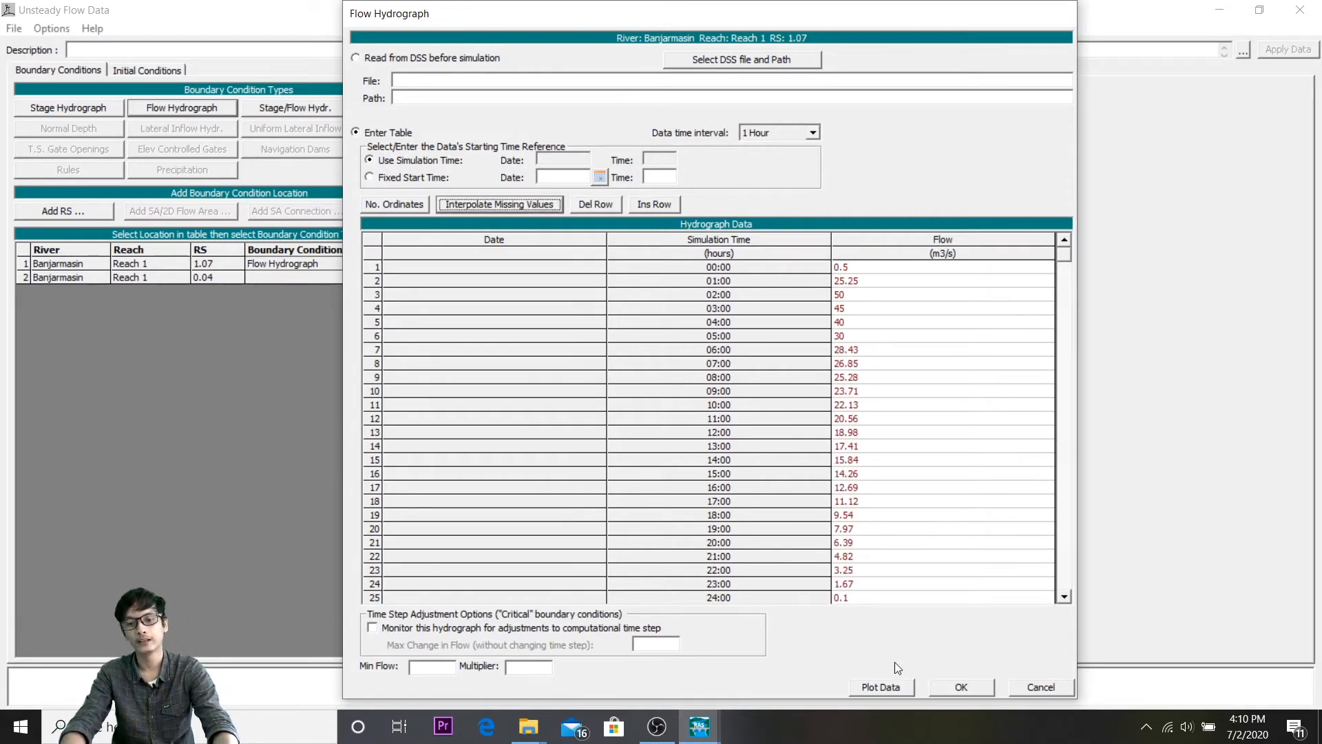
Step: Plot the flow hydrograph to check its shape, and accept the hydrograph data for RS 1.07
{"action": "left_click", "coordinate": [880, 688]}
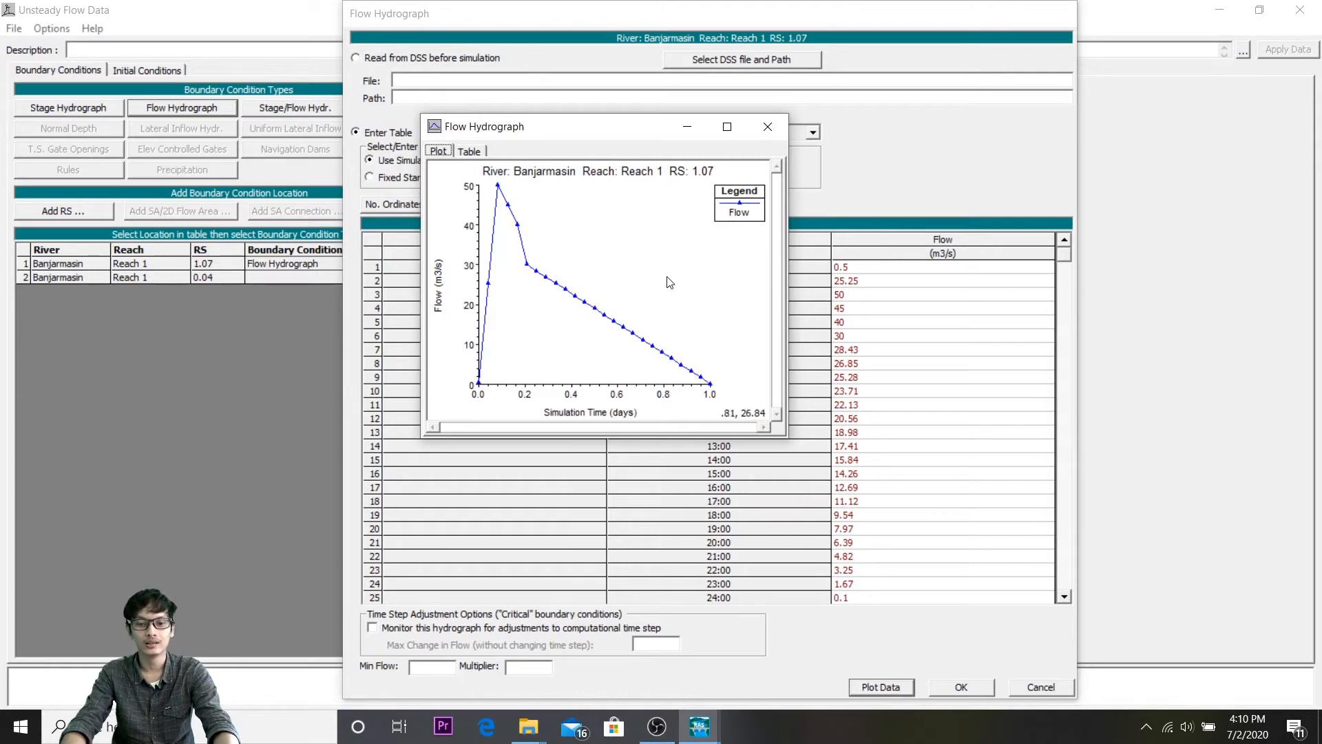
{"action": "left_click", "coordinate": [776, 128]}
{"action": "left_click", "coordinate": [972, 689]}
Step: Assign RS 0.04 a Stage Hydrograph with 2 m at 00:00 and 24:00, and interpolate the missing values between them
{"action": "left_click", "coordinate": [317, 276]}
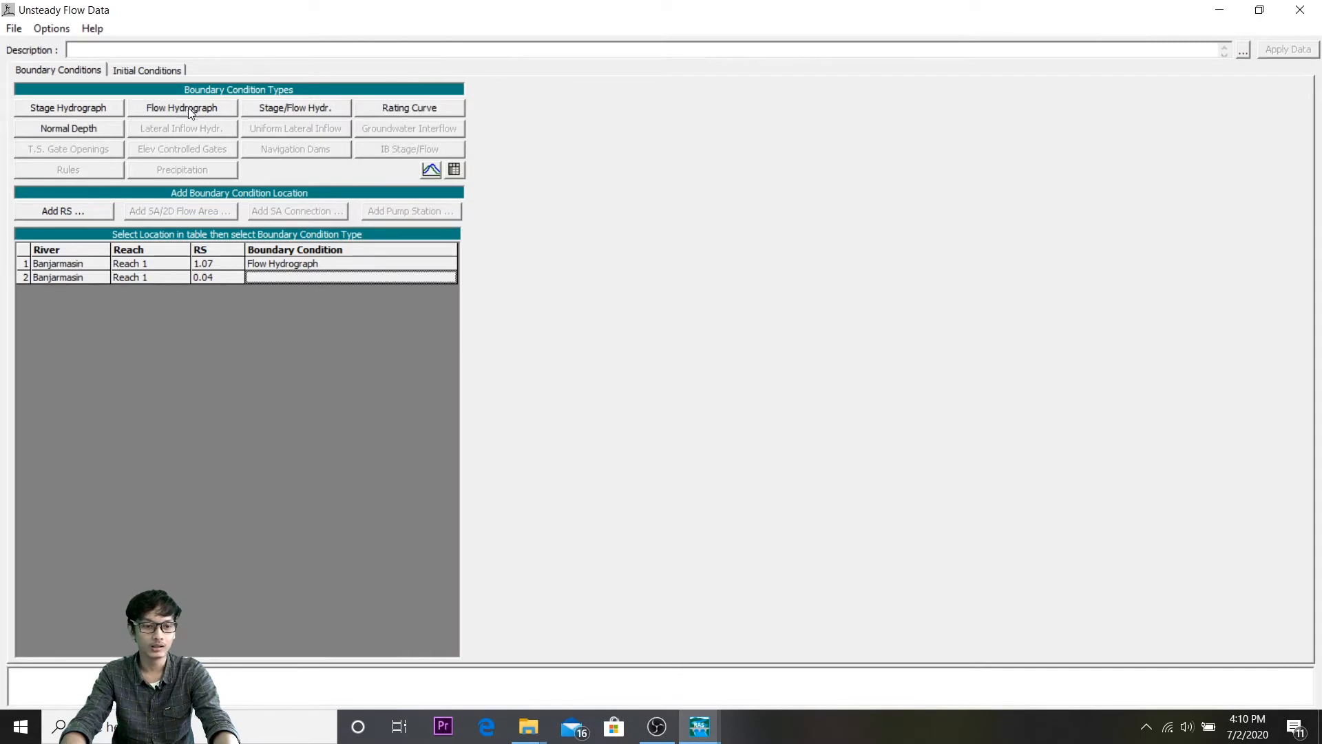
{"action": "left_click", "coordinate": [82, 110]}
{"action": "left_click", "coordinate": [951, 270]}
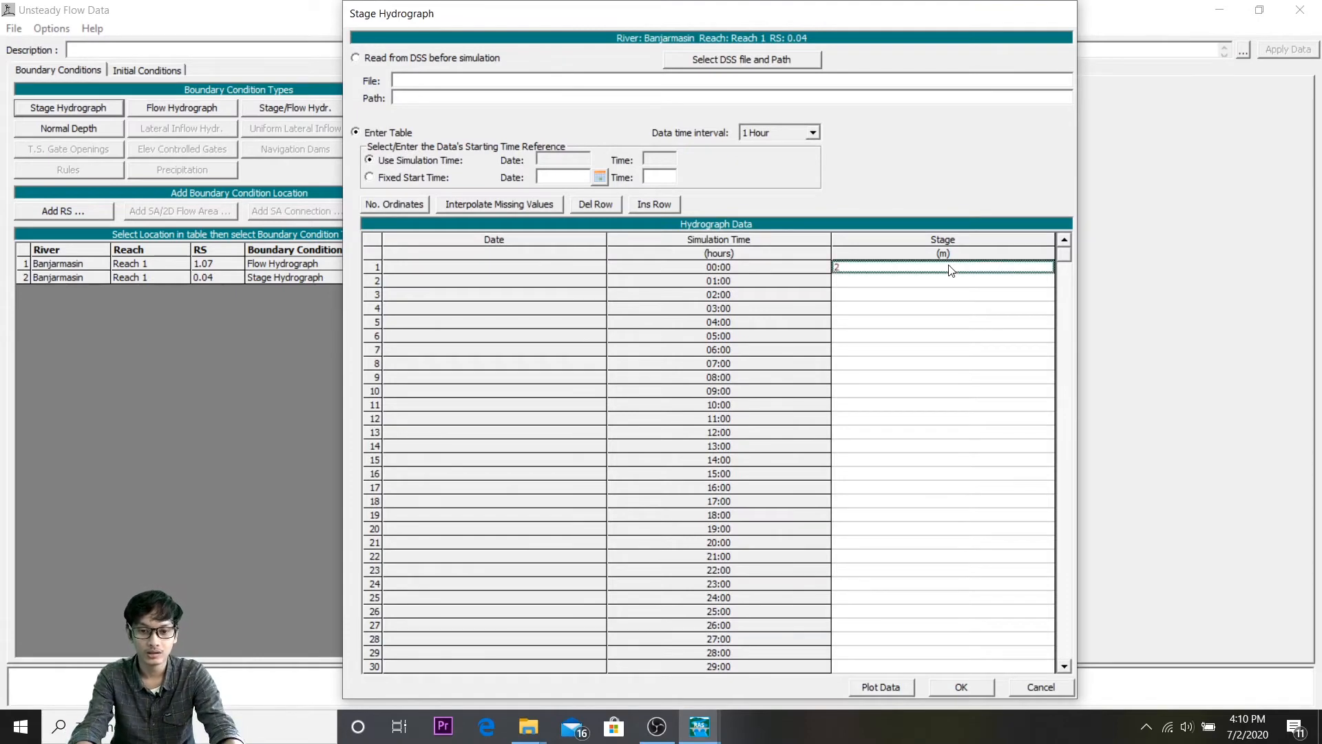
{"action": "type", "text": "2"}
{"action": "left_click", "coordinate": [1064, 466]}
{"action": "left_click", "coordinate": [1067, 377]}
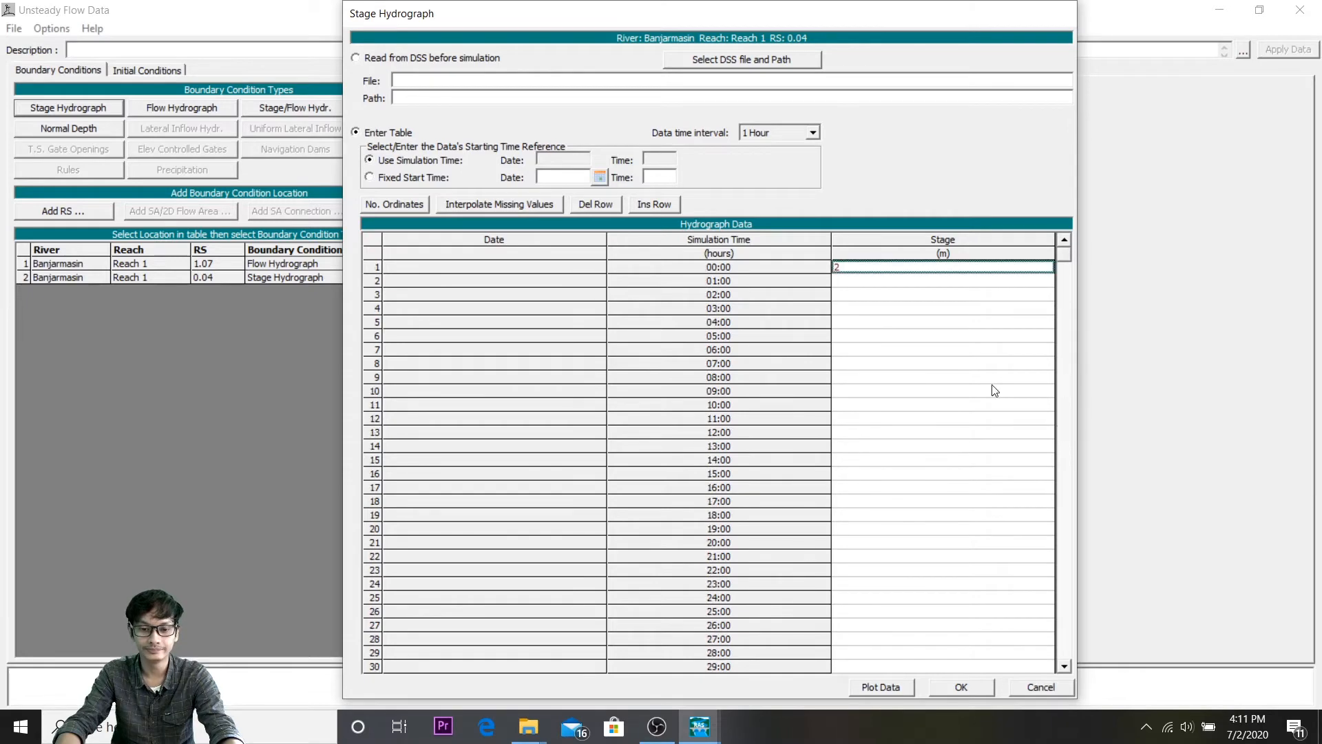
{"action": "left_click", "coordinate": [840, 596]}
{"action": "type", "text": "2"}
{"action": "left_click", "coordinate": [515, 205]}
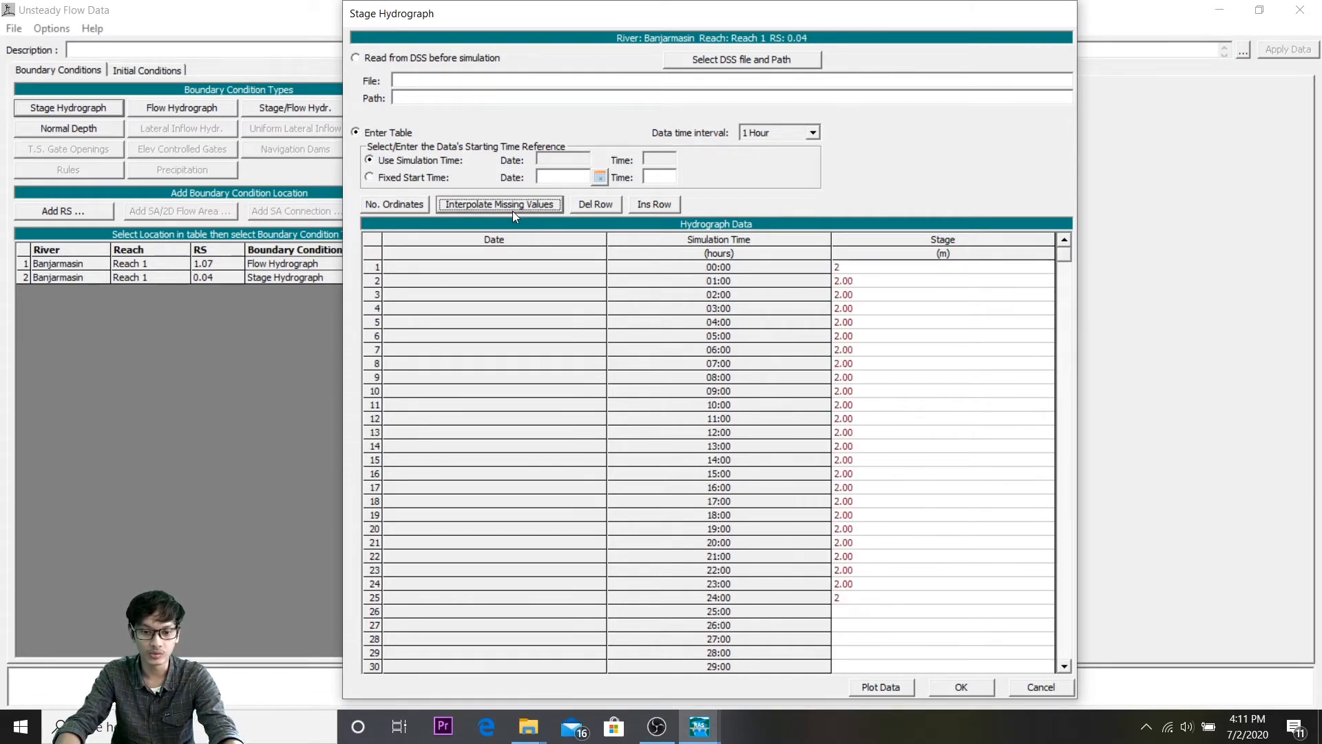
{"action": "left_click", "coordinate": [965, 689]}
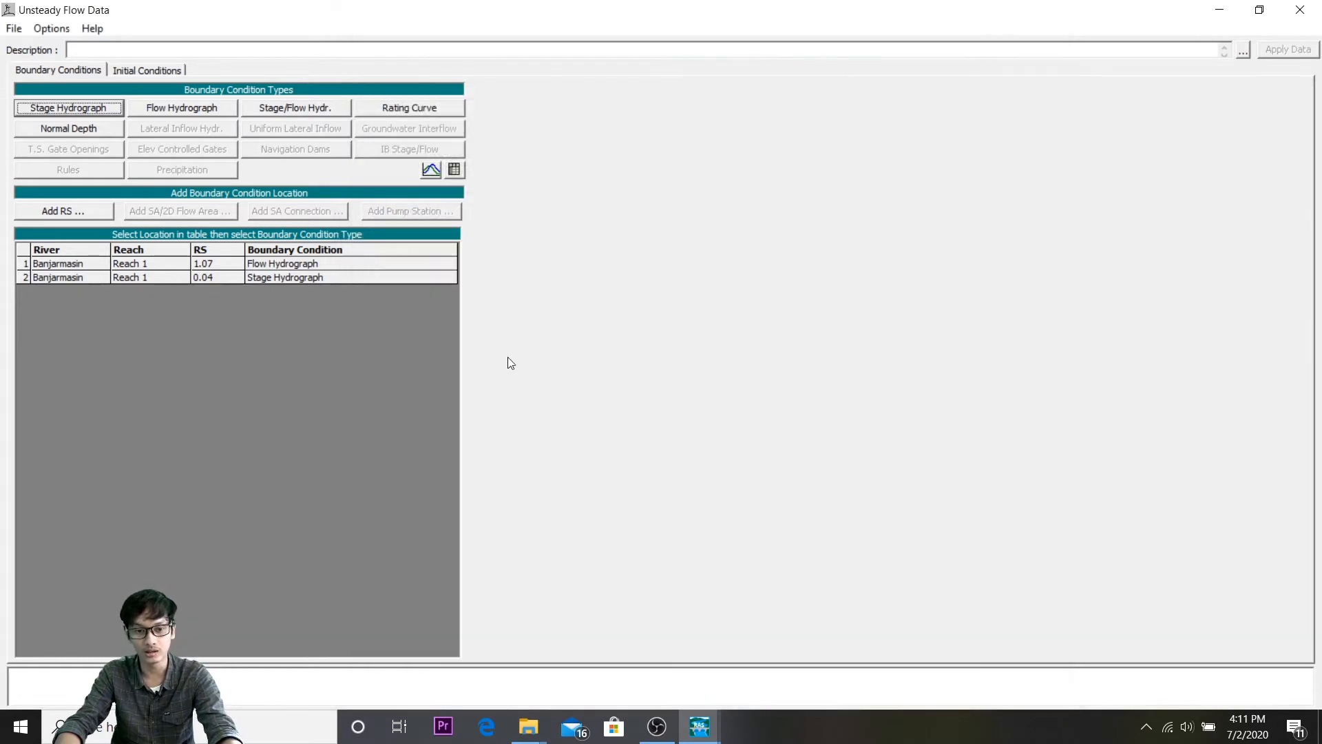
Step: Save the unsteady flow data with the title "2D Unsteady data" and close its editor
{"action": "left_click", "coordinate": [14, 28]}
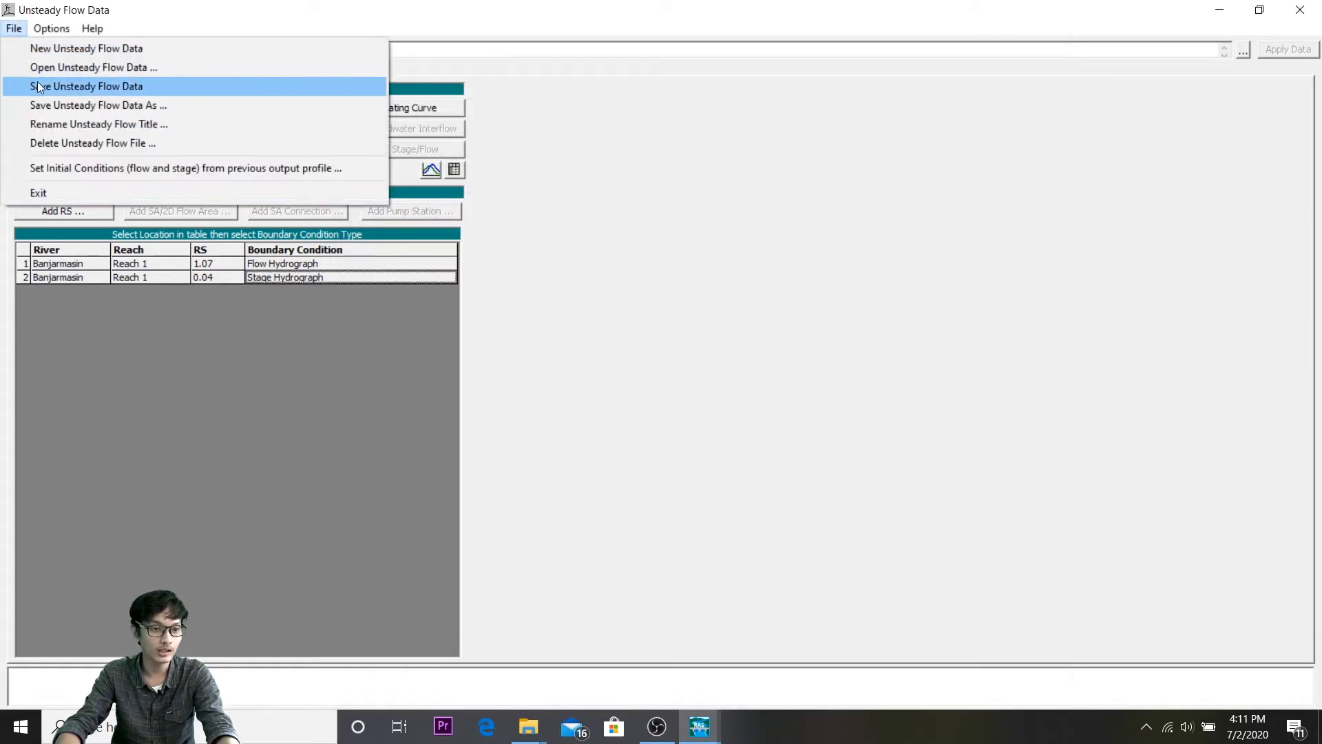
{"action": "left_click", "coordinate": [38, 86]}
{"action": "type", "text": "2D Uns"}
{"action": "key", "text": "BackSpace"}
{"action": "key", "text": "BackSpace"}
{"action": "key", "text": "BackSpace"}
{"action": "type", "text": "D Unsteady"}
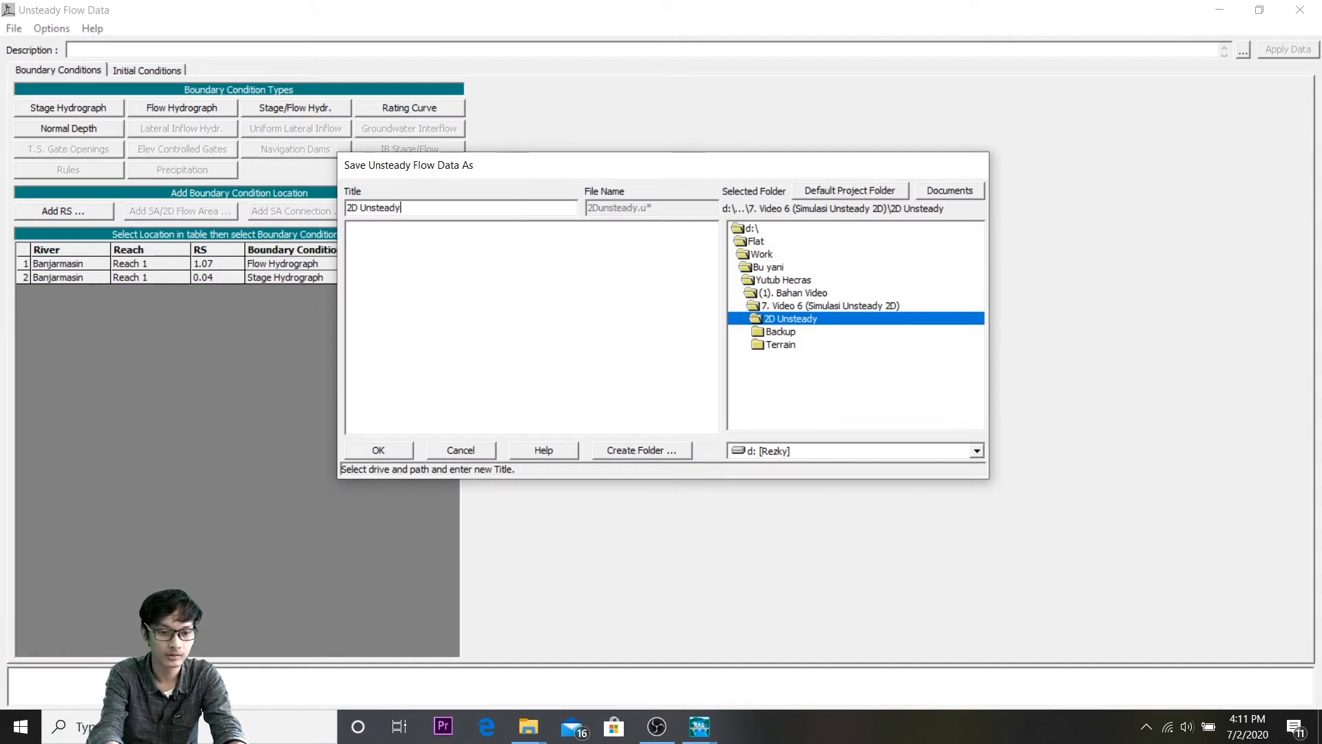
{"action": "type", "text": " data"}
{"action": "left_click", "coordinate": [396, 447]}
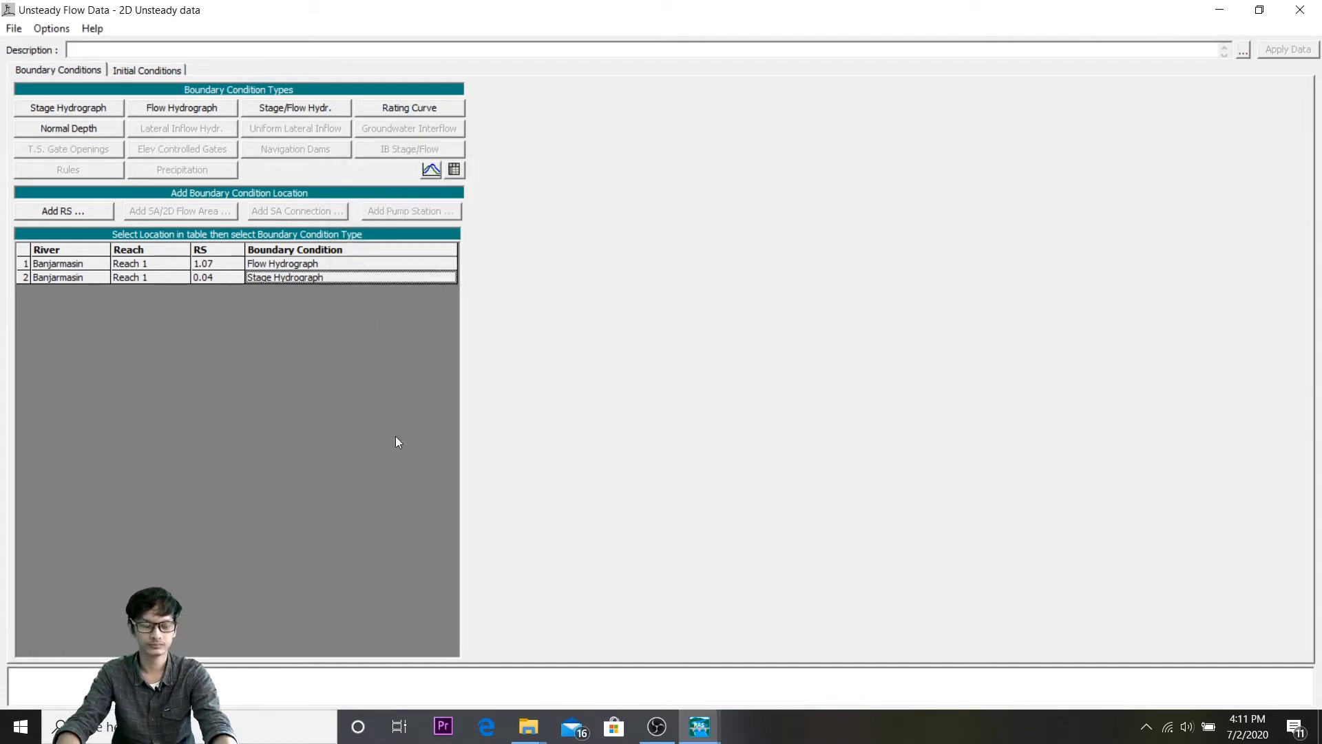
{"action": "left_click", "coordinate": [1300, 10]}
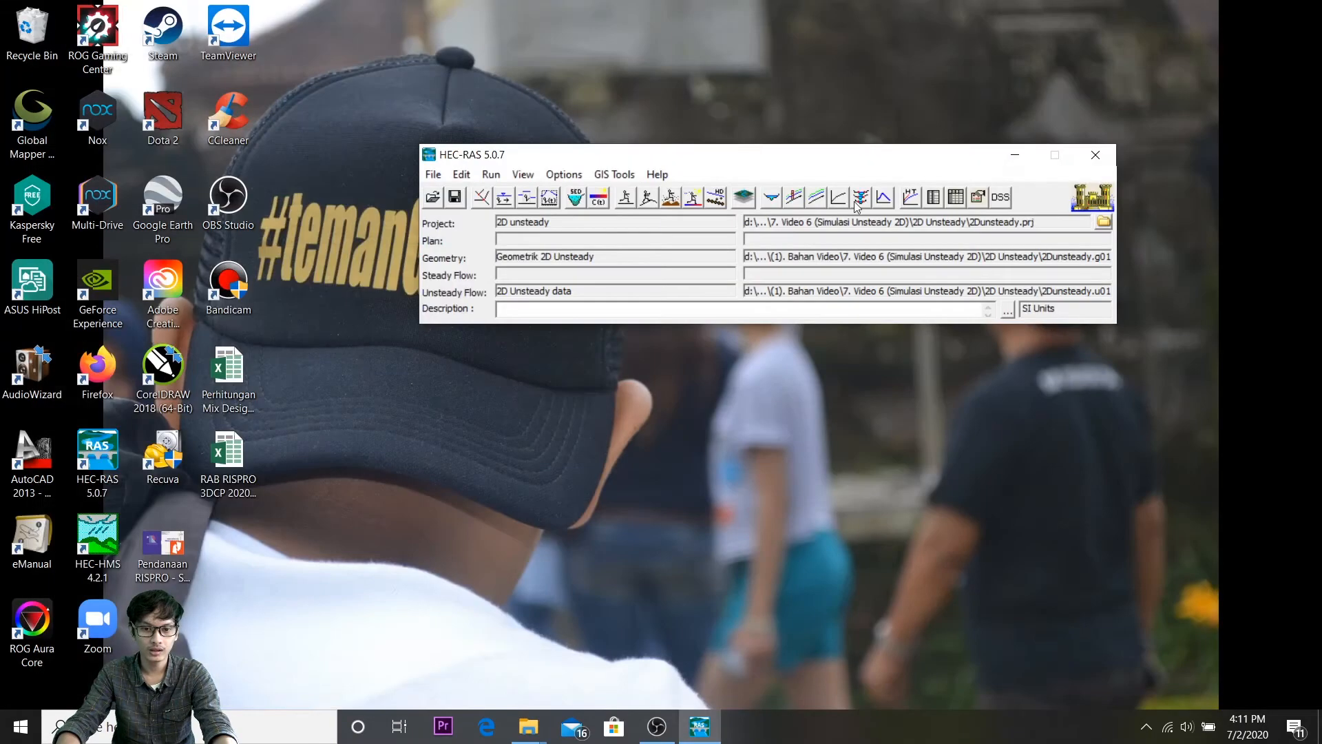
Step: Start an unsteady flow analysis with short ID 1, enabling Geometry Preprocessor, Unsteady Flow Simulation, Post Processor and Floodplain Mapping
{"action": "left_click", "coordinate": [647, 202]}
{"action": "left_click", "coordinate": [670, 132]}
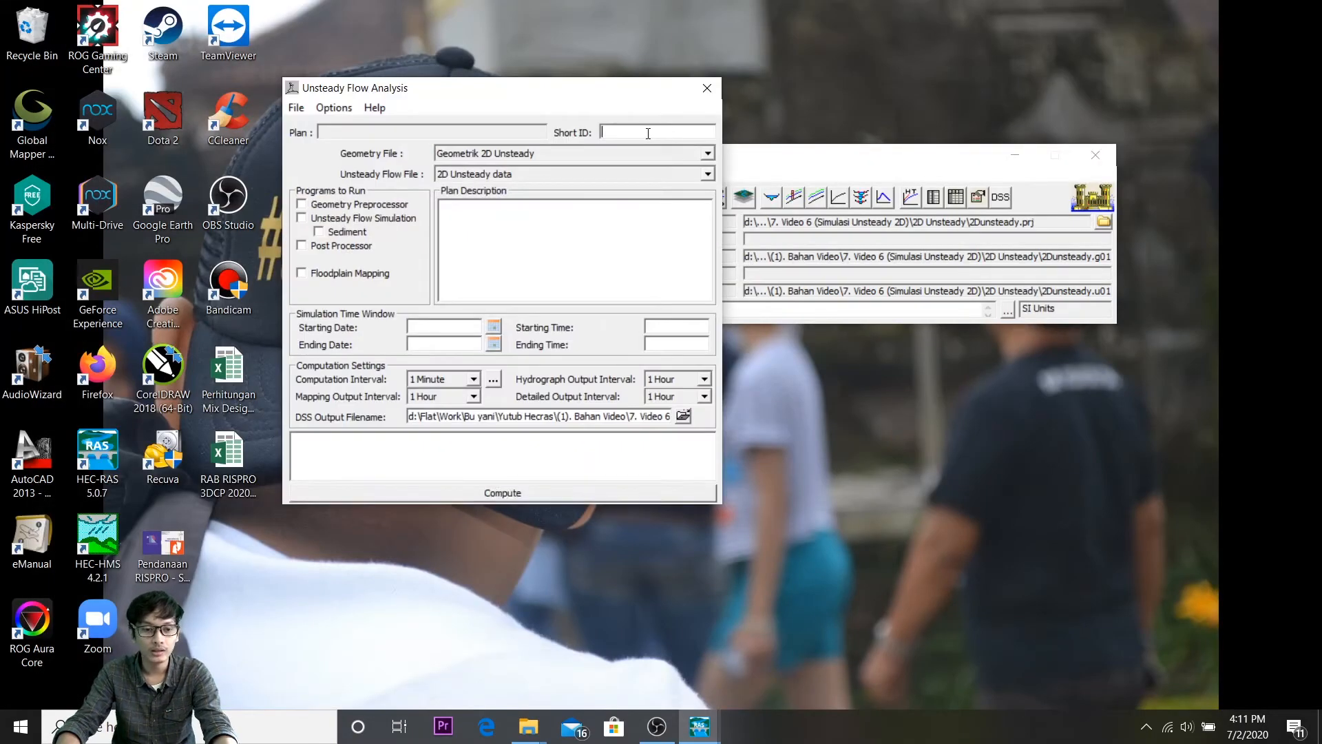
{"action": "type", "text": "1"}
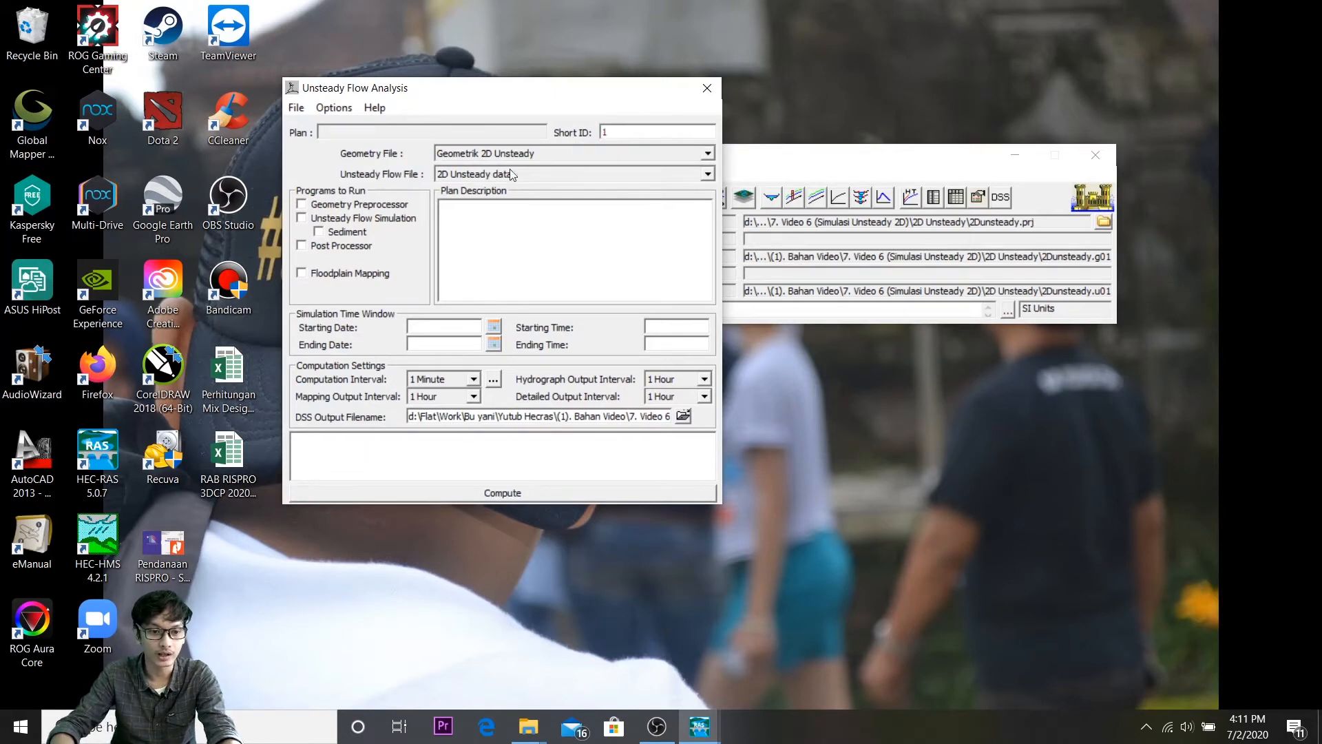
{"action": "left_click", "coordinate": [403, 205]}
{"action": "left_click", "coordinate": [396, 218]}
{"action": "left_click", "coordinate": [348, 247]}
{"action": "left_click", "coordinate": [350, 273]}
Step: Set the simulation time window to start on 29SEP2008 at 0000 and end on 30SEP2008
{"action": "left_click", "coordinate": [495, 328]}
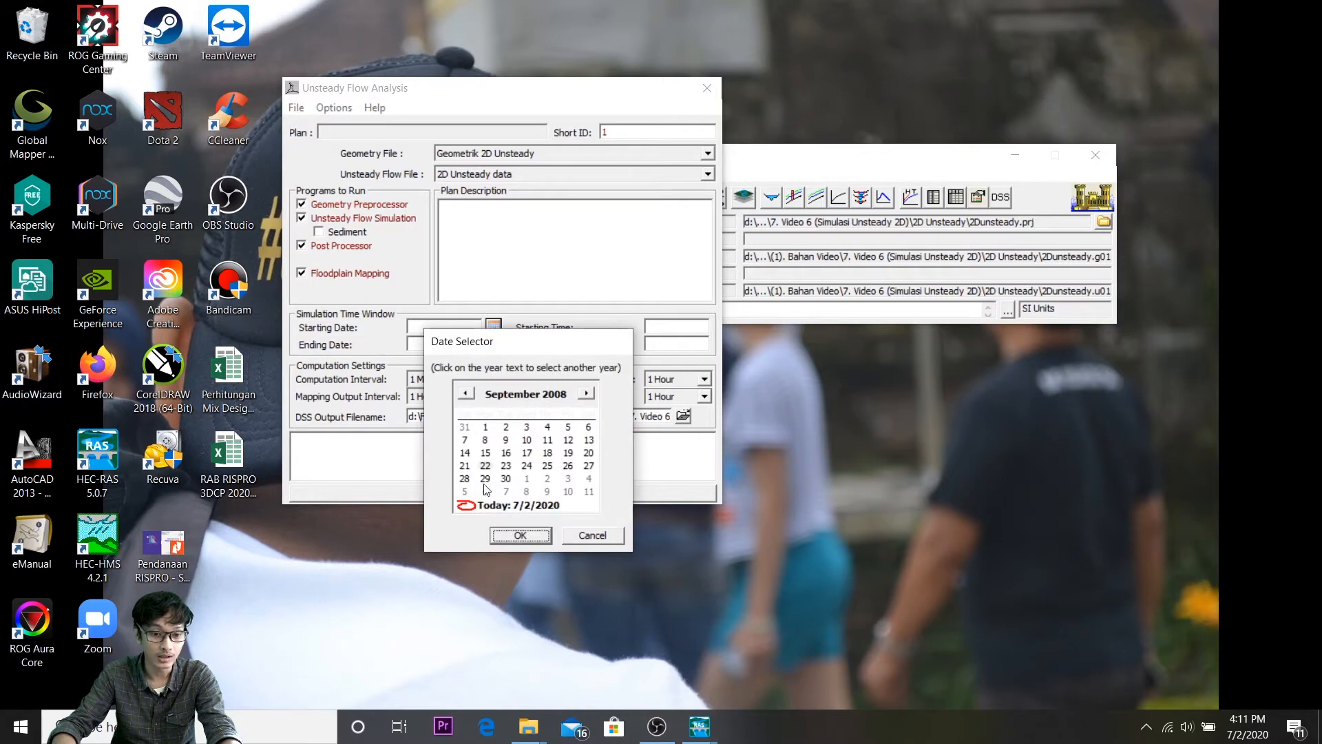
{"action": "left_click", "coordinate": [524, 537]}
{"action": "left_click", "coordinate": [660, 326]}
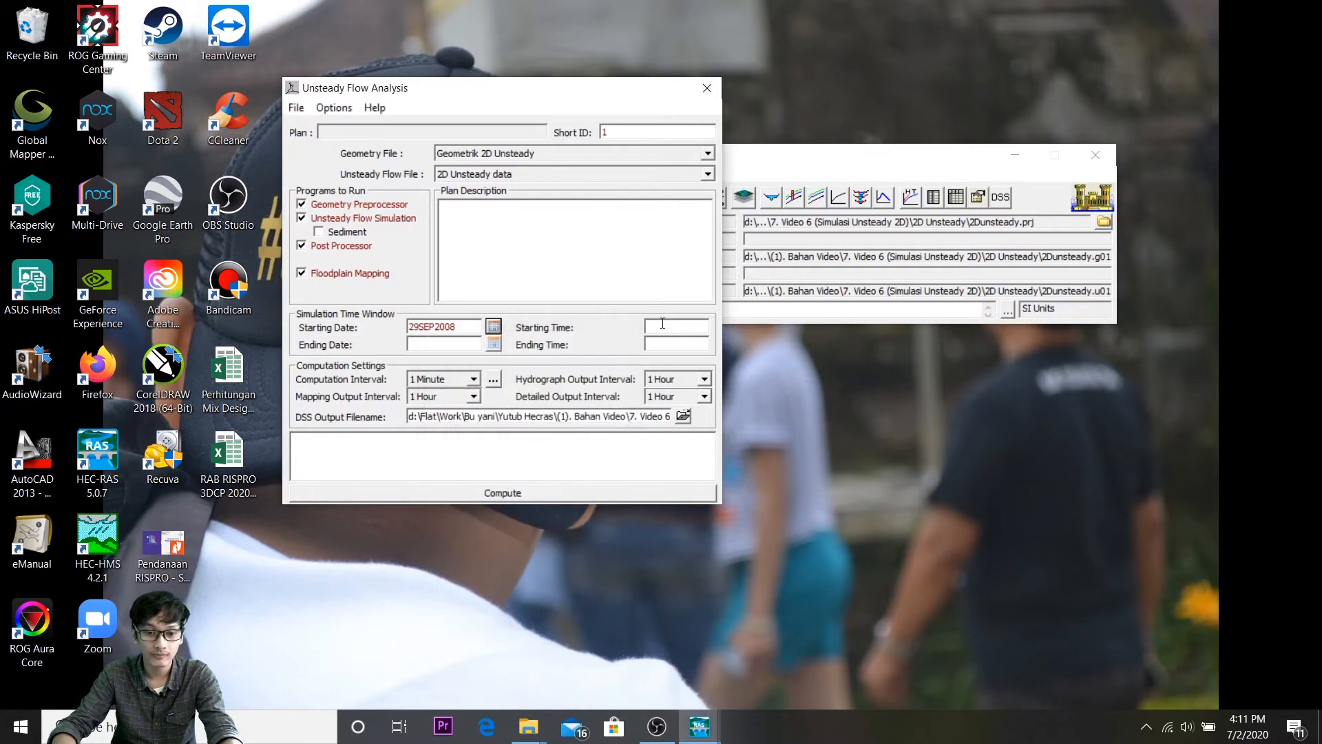
{"action": "type", "text": "0000"}
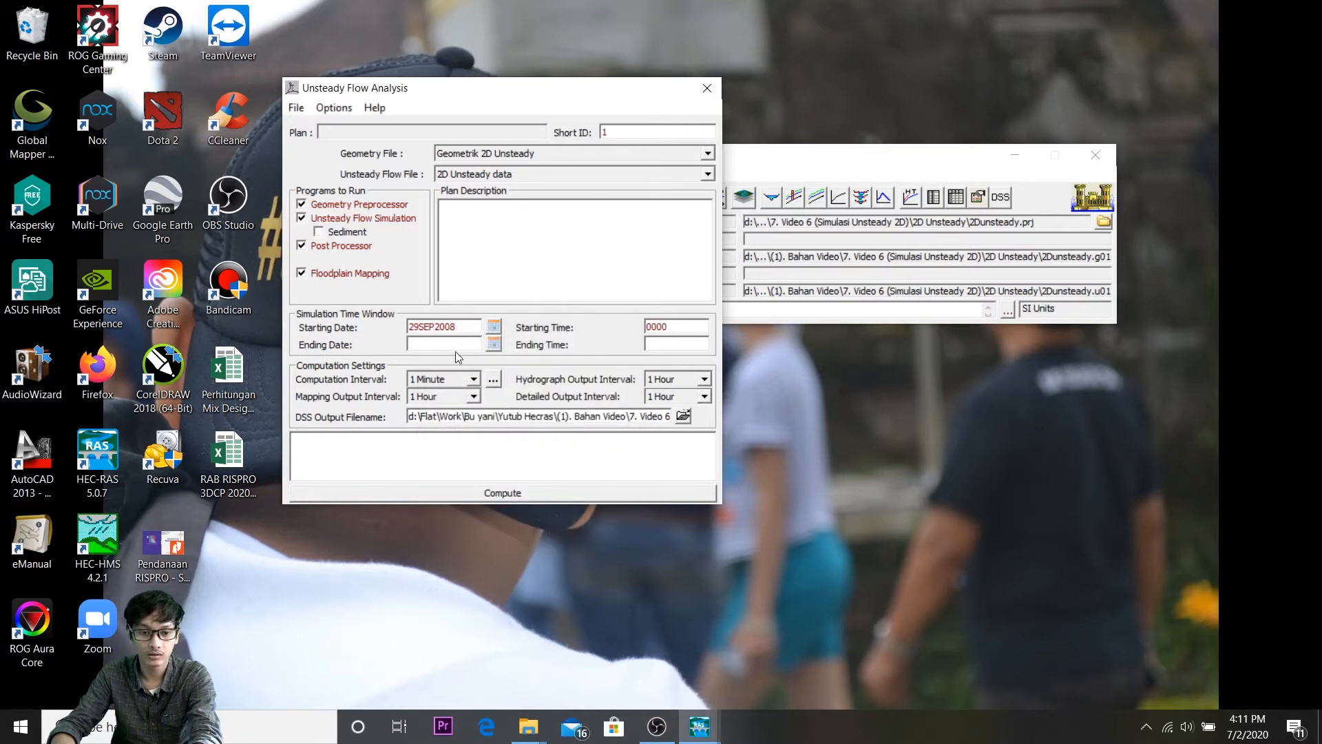
{"action": "left_click", "coordinate": [494, 343]}
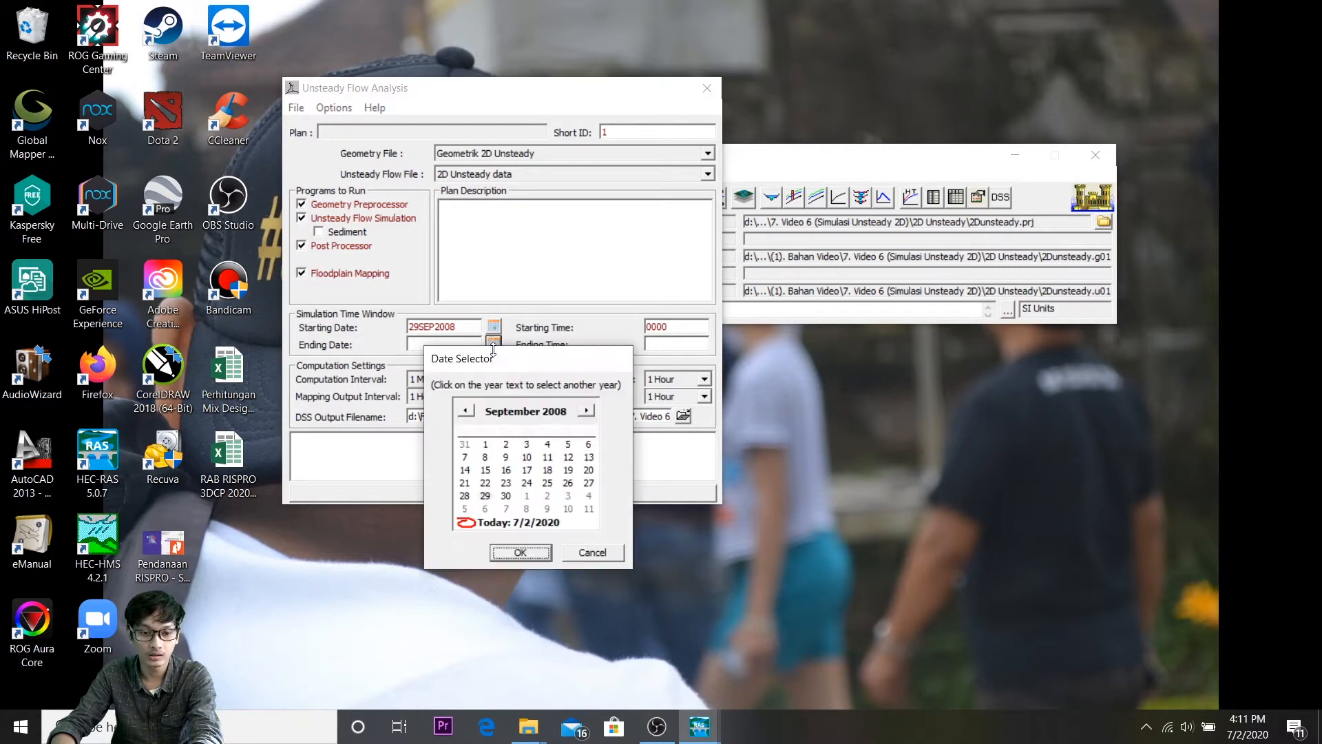
{"action": "left_click", "coordinate": [508, 495]}
{"action": "left_click", "coordinate": [532, 554]}
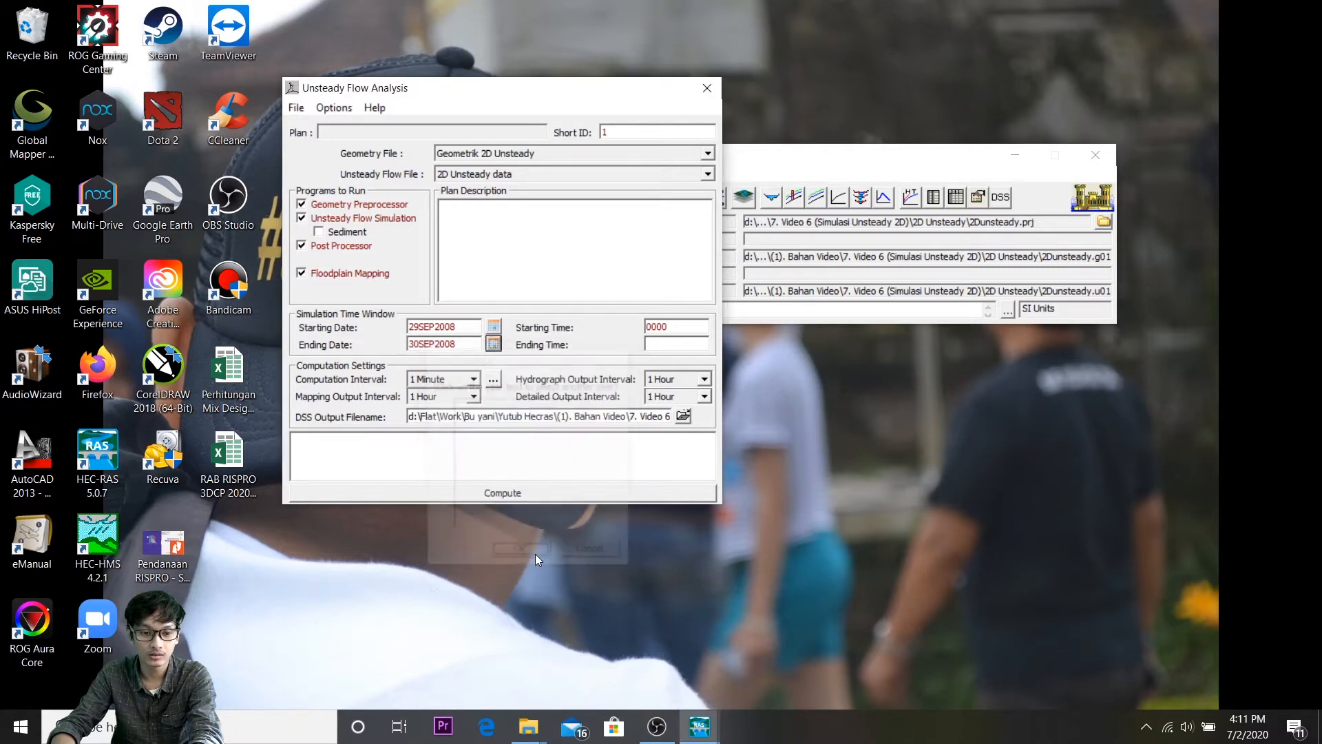
Step: Set the computation interval to 10 Second and the mapping output interval to 10 Minute
{"action": "left_click", "coordinate": [473, 380]}
{"action": "scroll", "coordinate": [475, 413], "scroll_direction": "up", "scroll_amount": 3}
{"action": "left_click", "coordinate": [459, 417]}
{"action": "left_click", "coordinate": [460, 401]}
{"action": "scroll", "coordinate": [477, 432], "scroll_direction": "up", "scroll_amount": 3}
{"action": "left_click", "coordinate": [465, 436]}
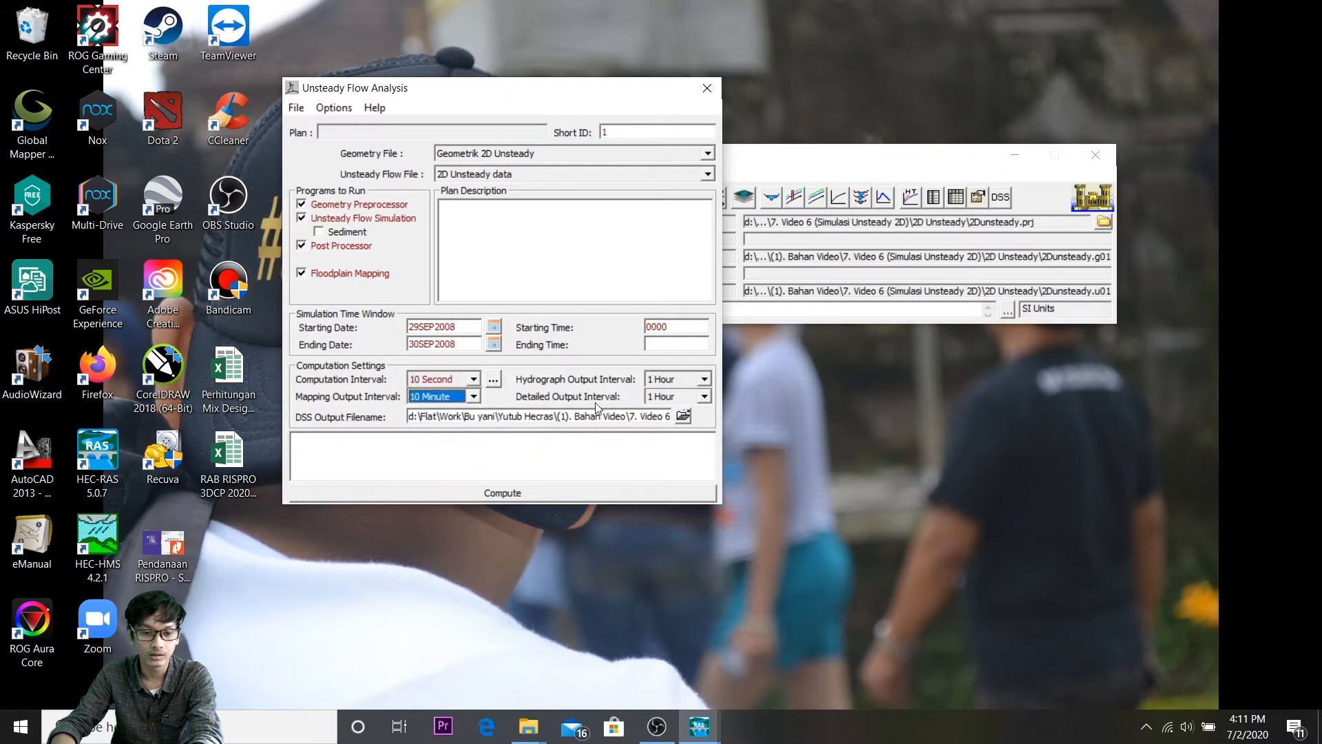
Step: Save the plan with the title "Plan 2D Unst" and accept 1 as its short identifier
{"action": "left_click", "coordinate": [297, 109]}
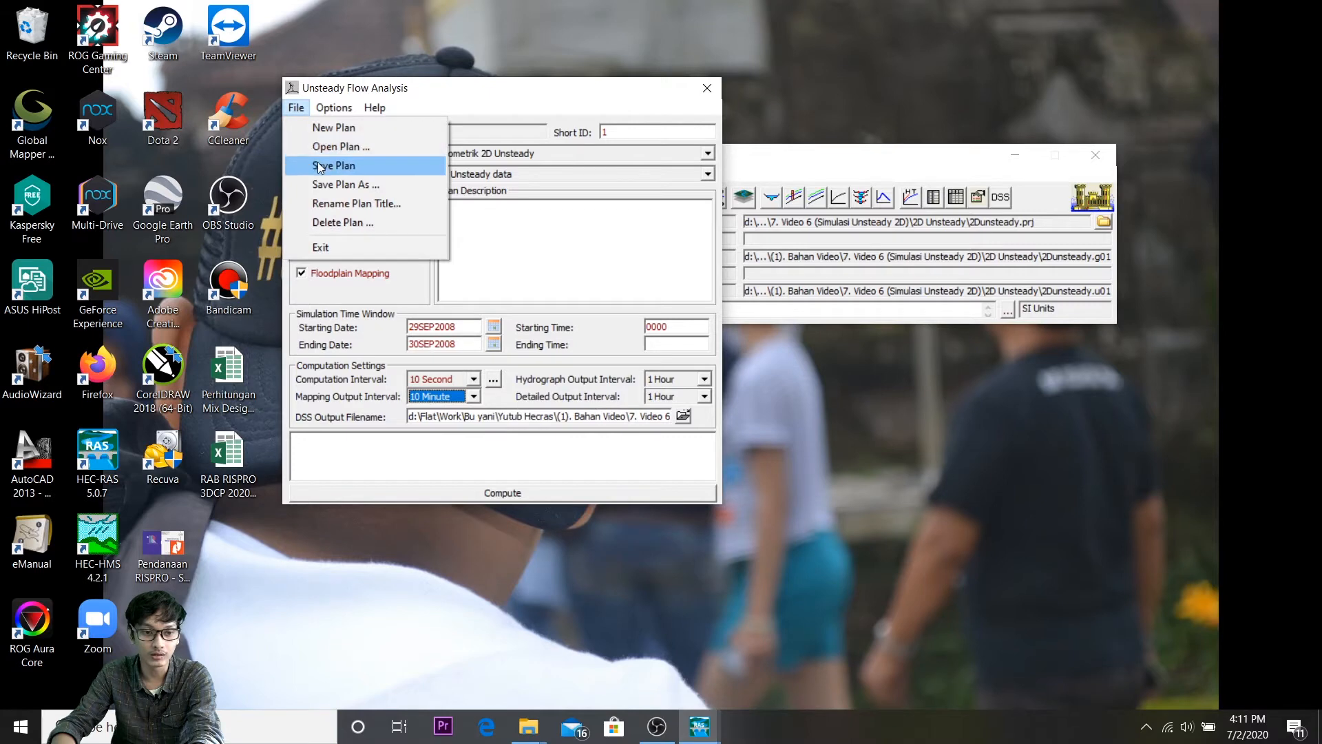
{"action": "left_click", "coordinate": [324, 166]}
{"action": "type", "text": "Plan "}
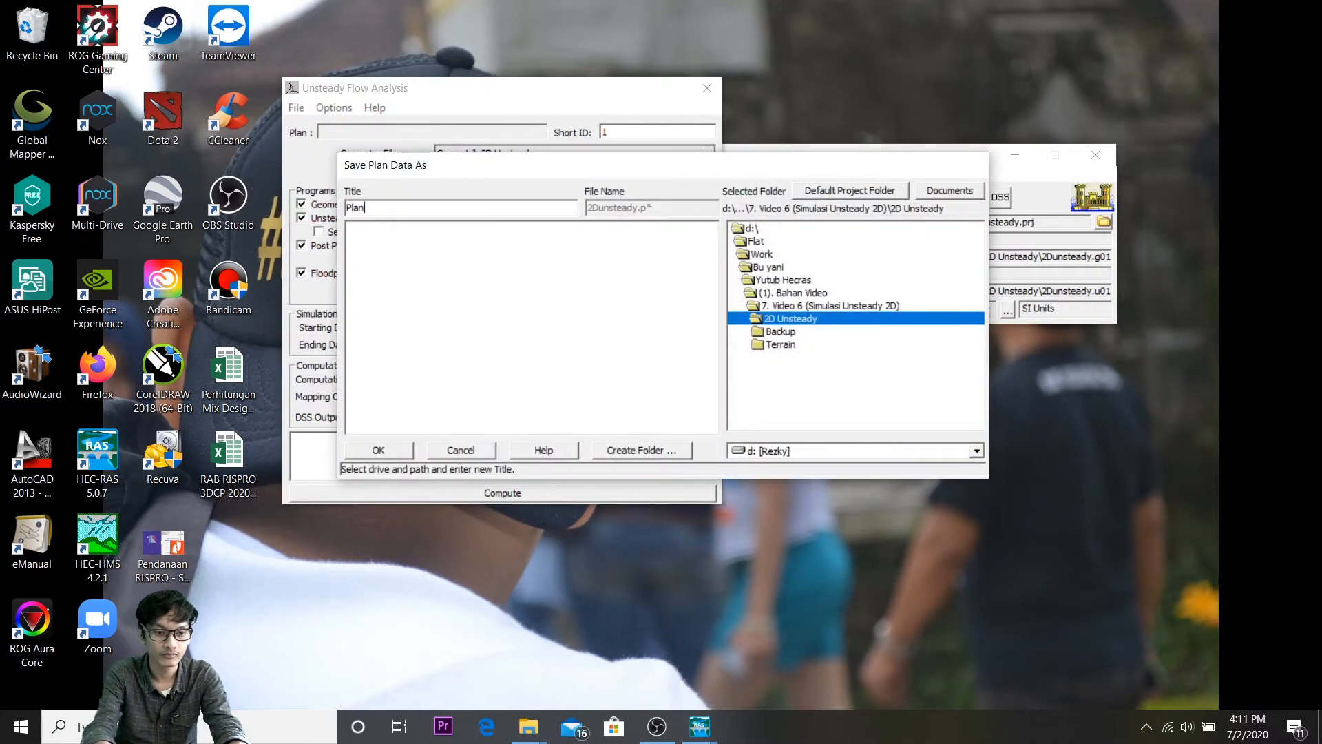
{"action": "type", "text": "2D "}
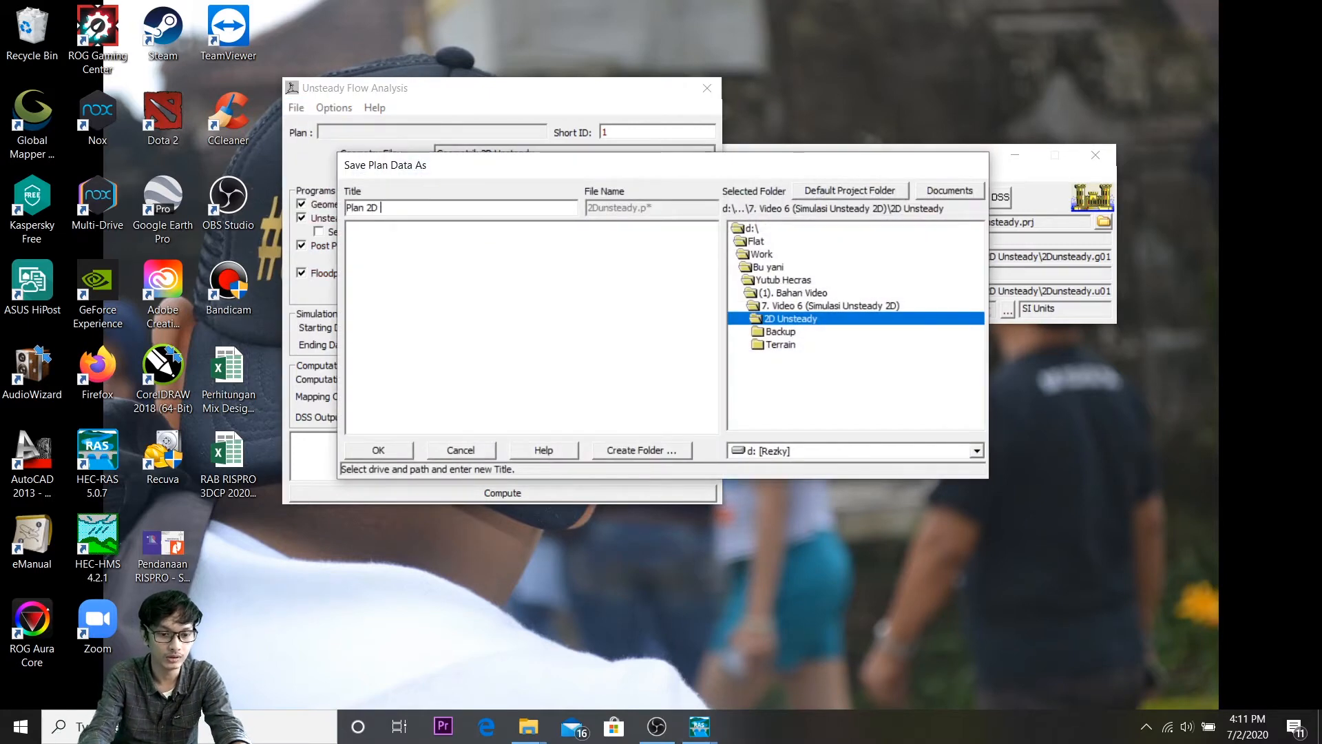
{"action": "type", "text": "U"}
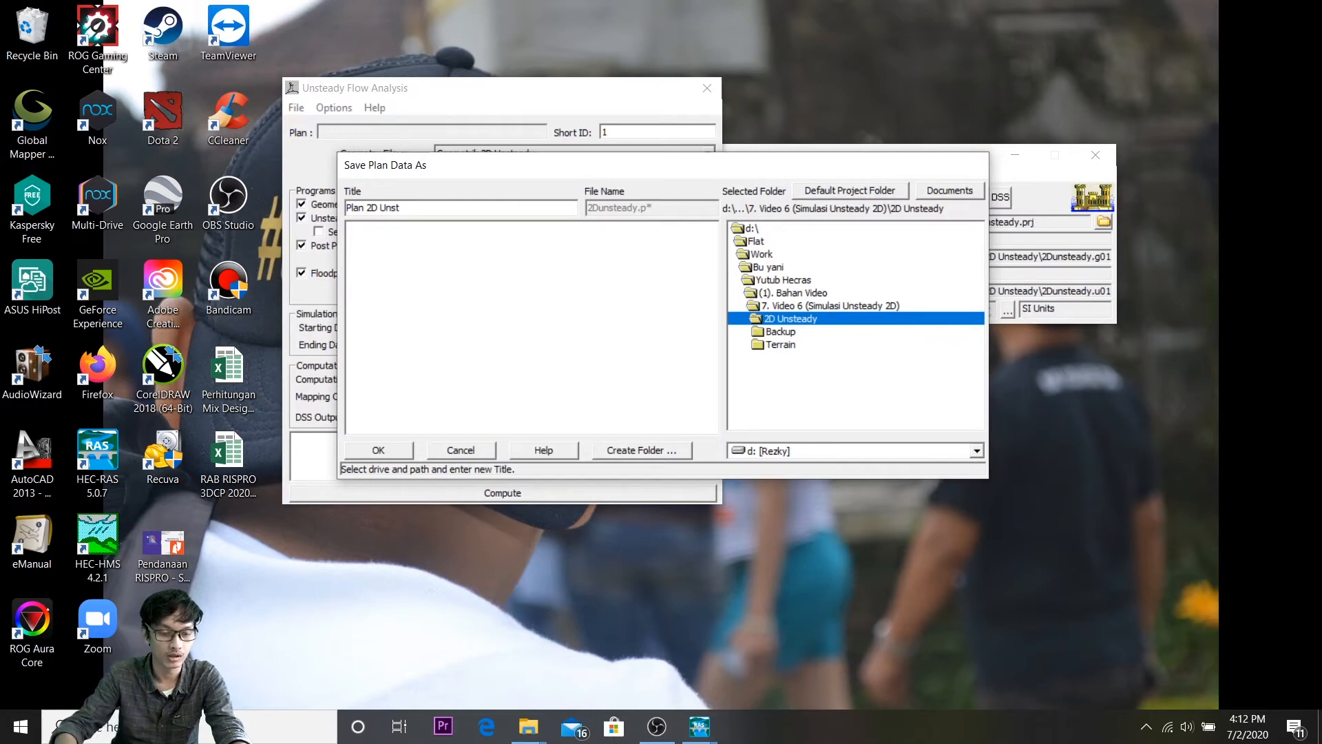
{"action": "type", "text": "nst"}
{"action": "left_click", "coordinate": [394, 453]}
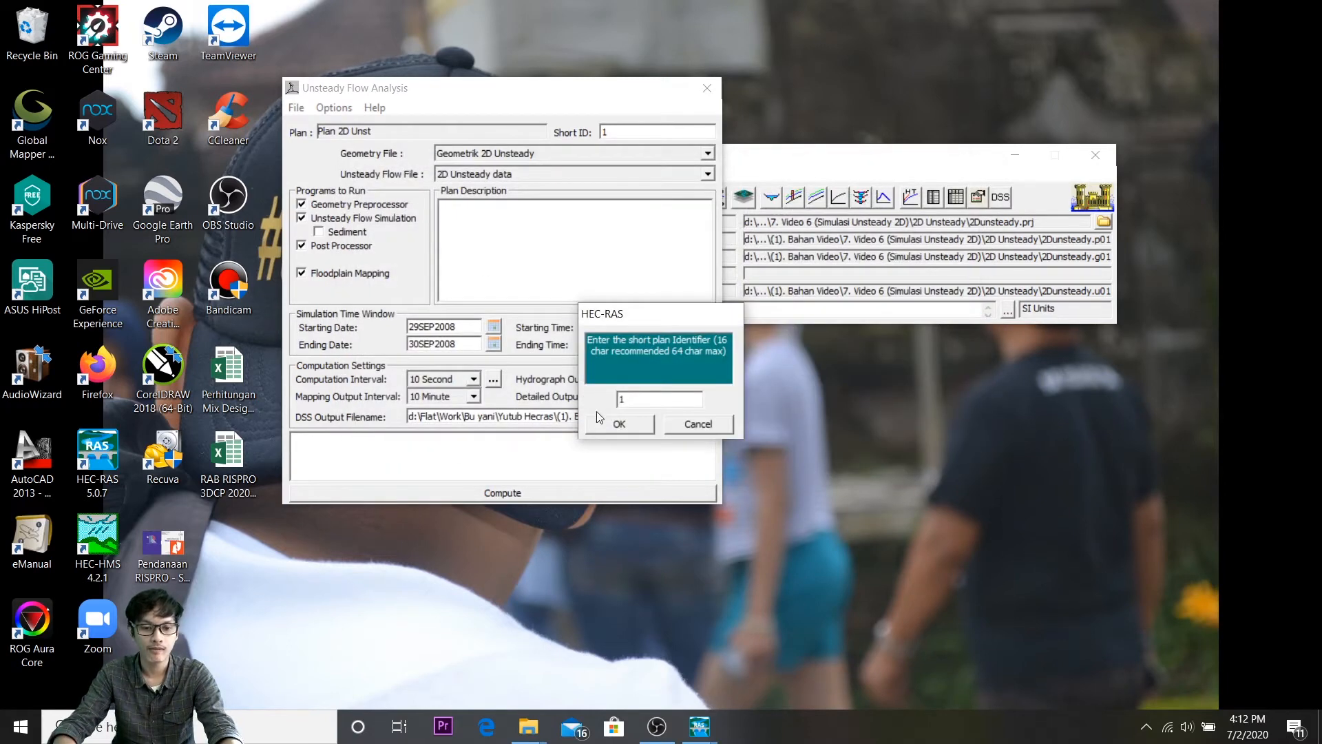
{"action": "left_click", "coordinate": [631, 423]}
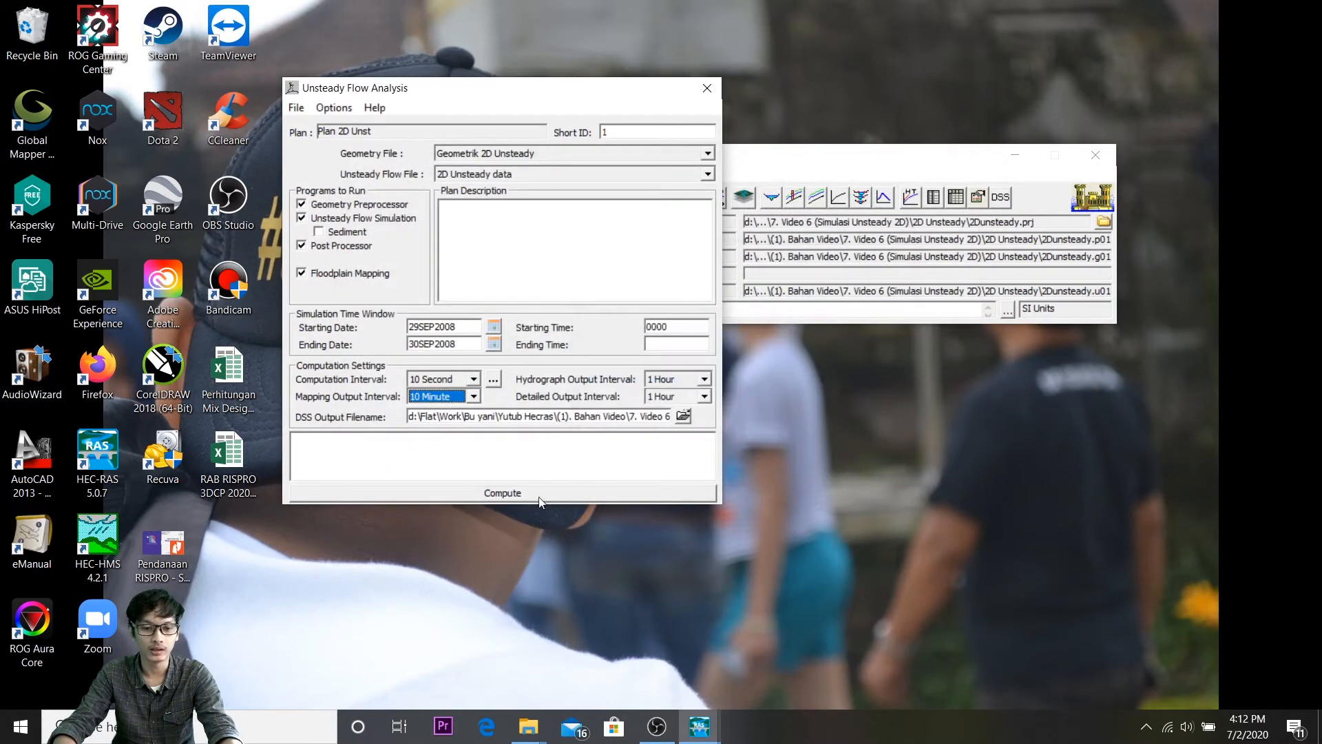
Step: Compute the unsteady flow simulation, and close the computation report and the analysis window
{"action": "left_click", "coordinate": [503, 493]}
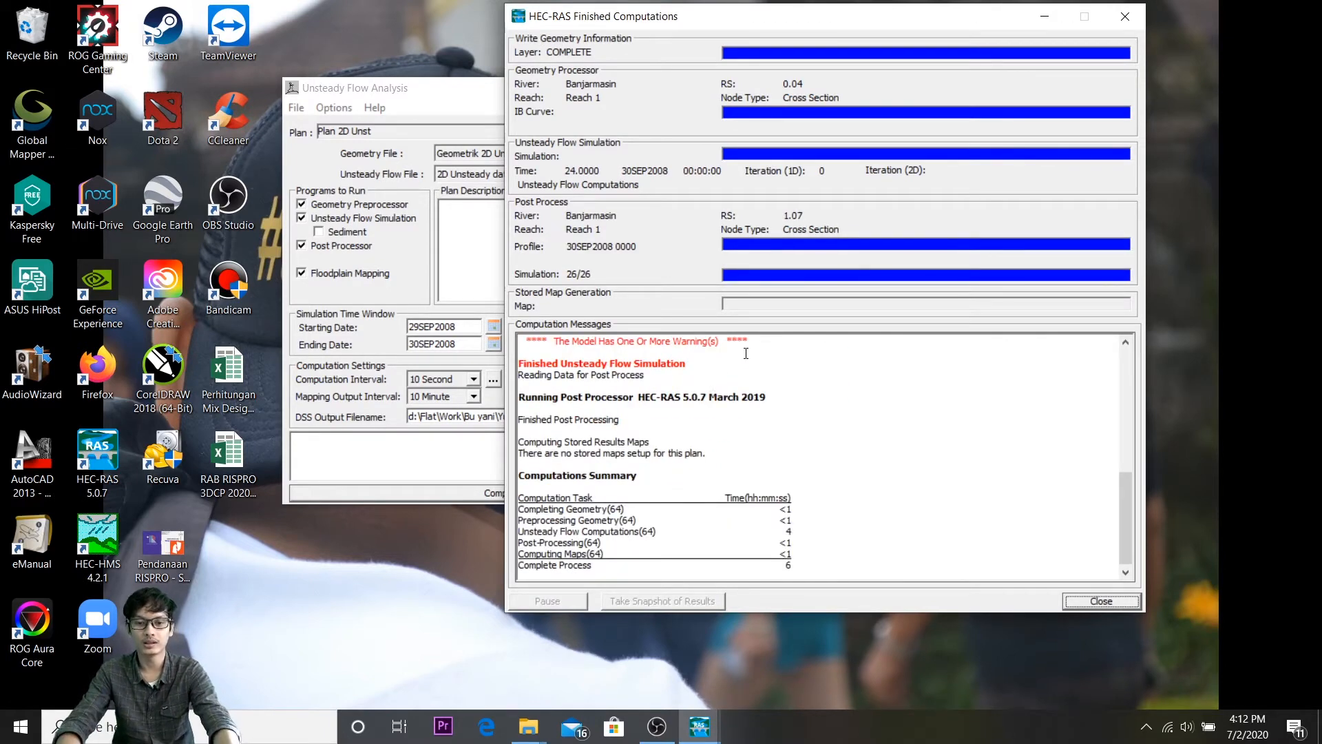
{"action": "left_click", "coordinate": [1101, 600]}
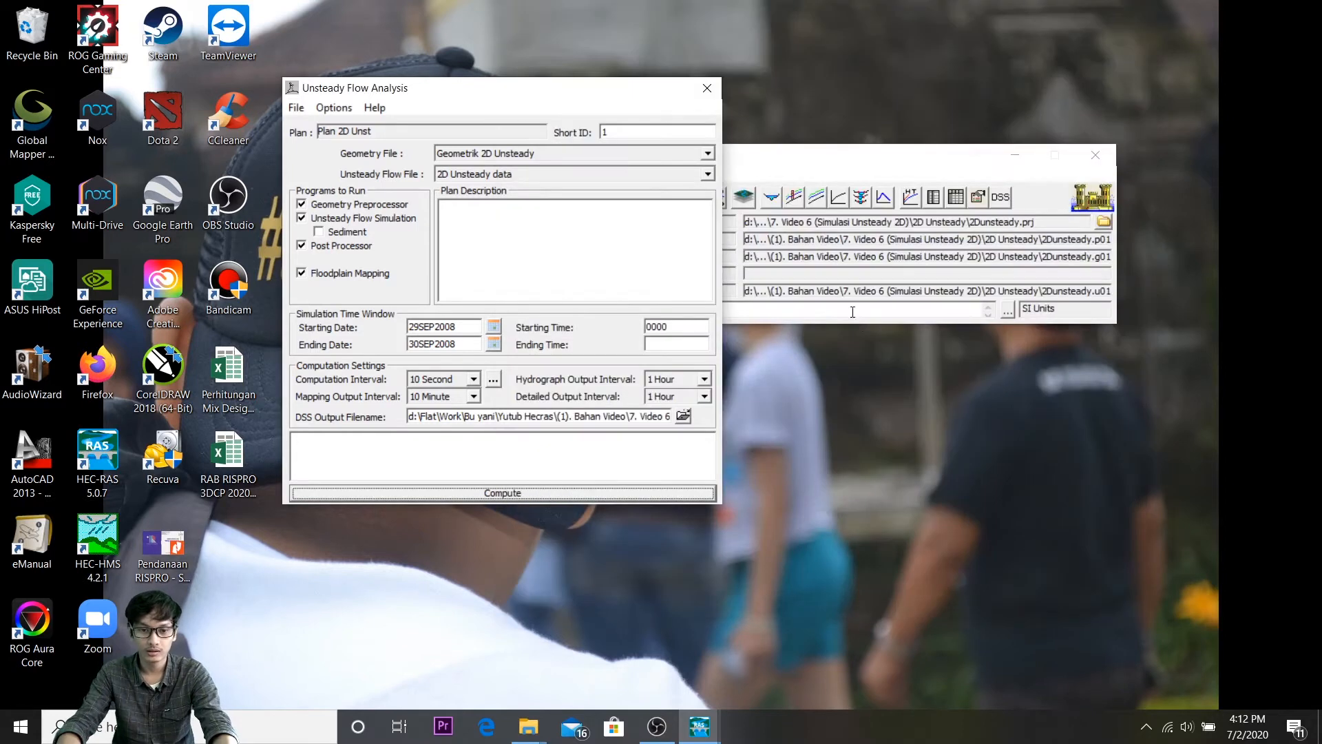
{"action": "left_click", "coordinate": [703, 88]}
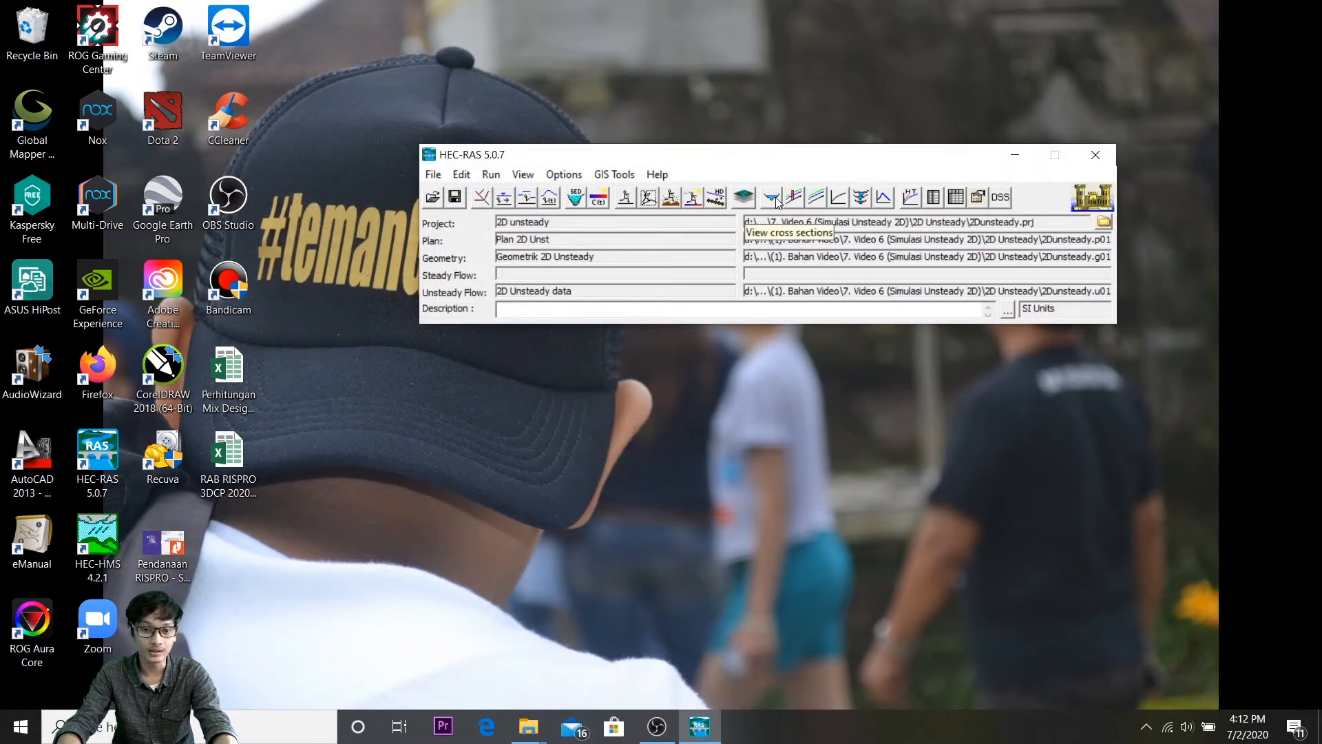
Step: Review the computed water surface in the cross section plots at several river stations, and close the plot
{"action": "left_click", "coordinate": [774, 199]}
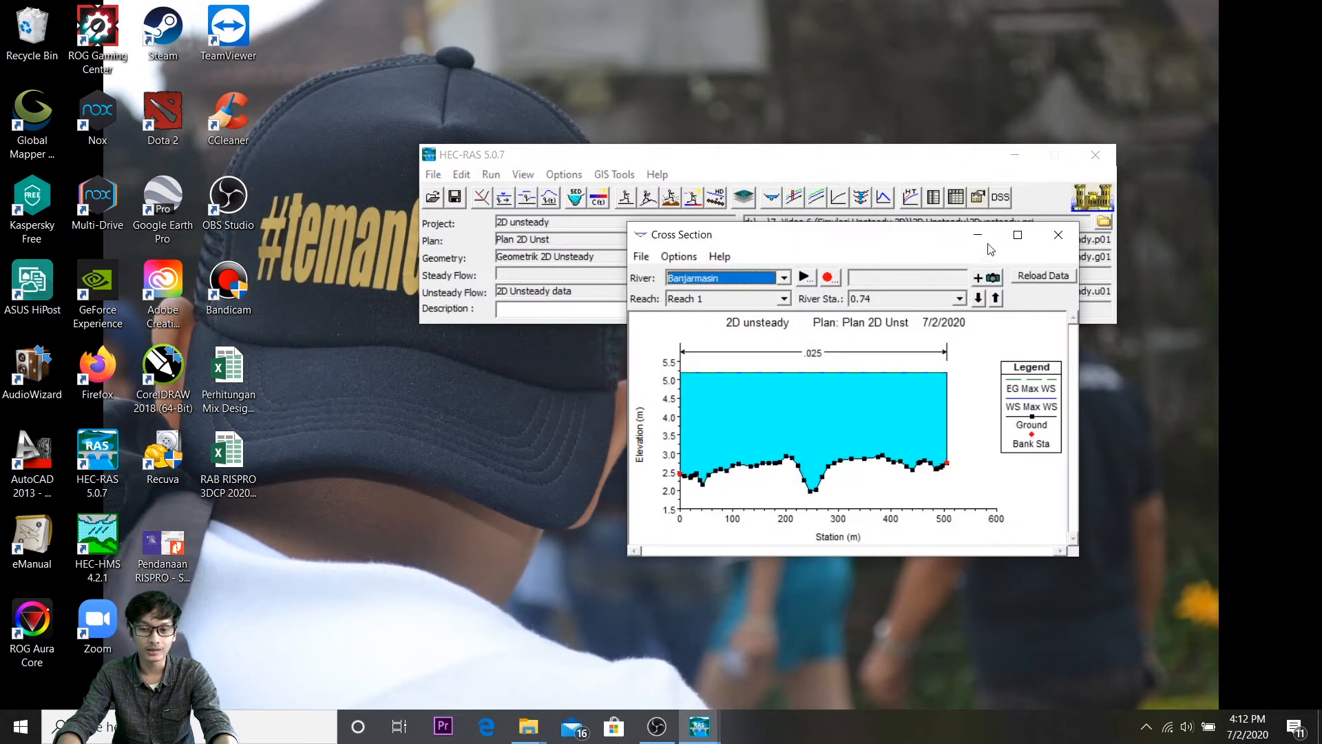
{"action": "left_click", "coordinate": [1017, 235]}
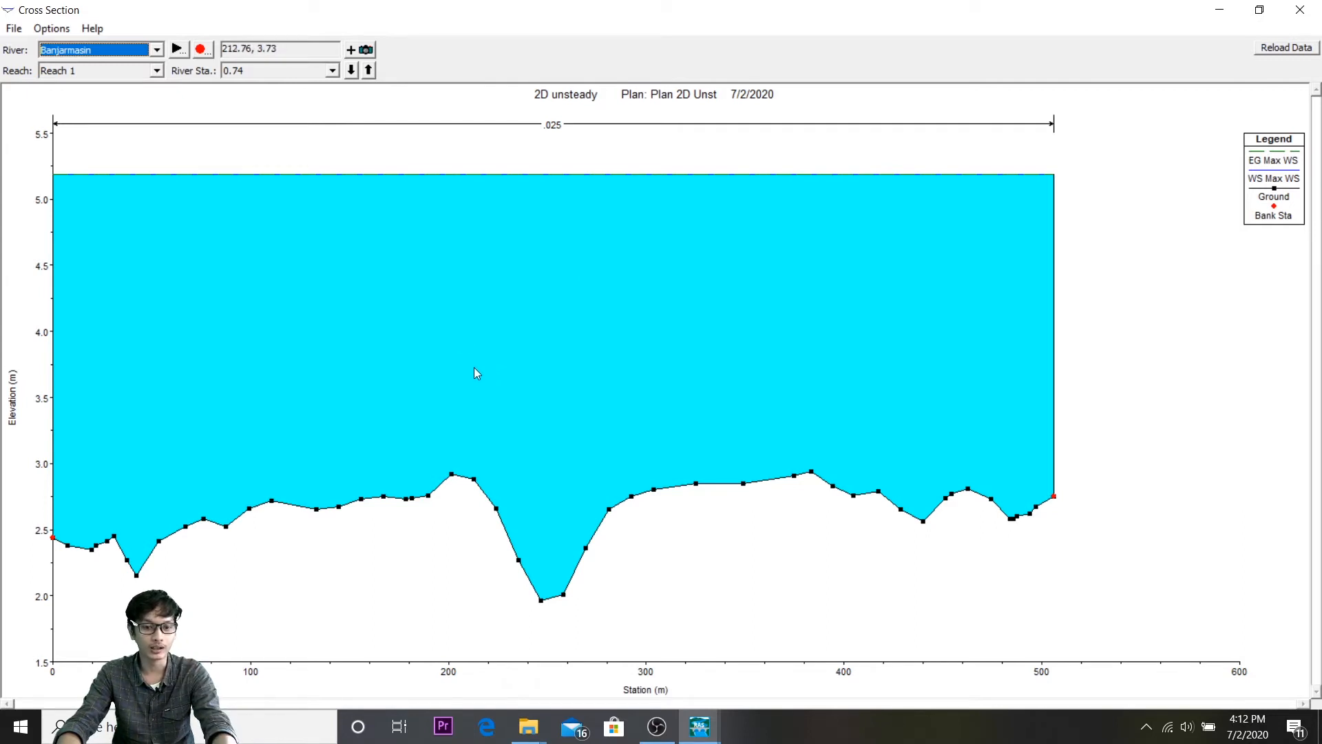
{"action": "left_click", "coordinate": [422, 374]}
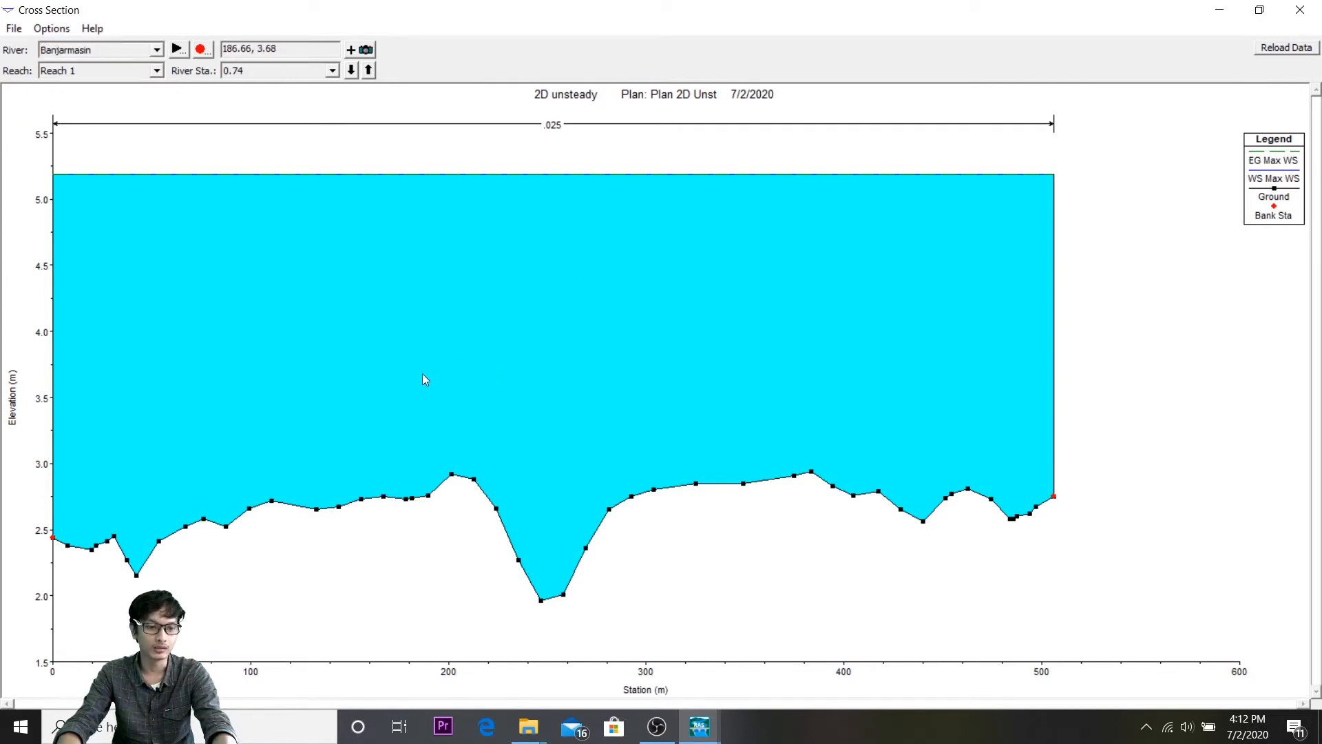
{"action": "left_click", "coordinate": [368, 70]}
{"action": "left_click", "coordinate": [369, 70]}
{"action": "left_click", "coordinate": [368, 70]}
{"action": "left_click", "coordinate": [351, 70]}
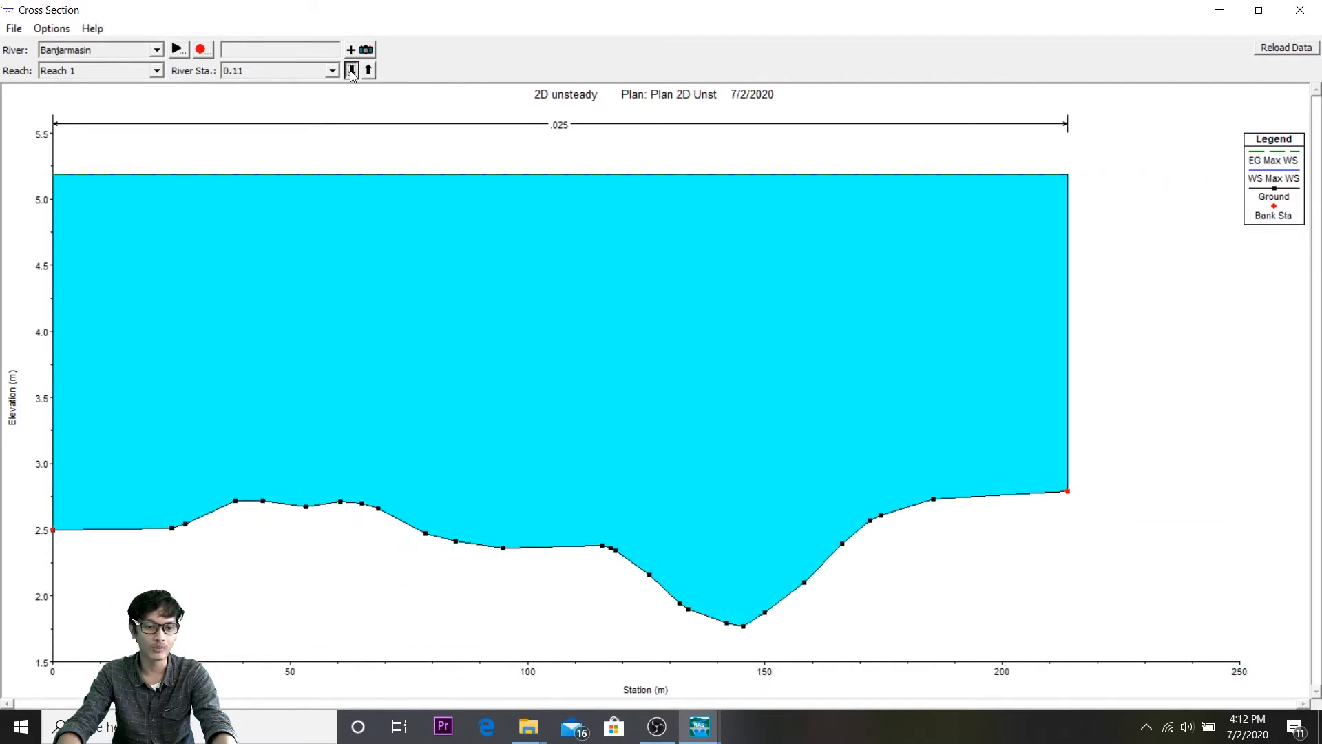
{"action": "left_click", "coordinate": [351, 70]}
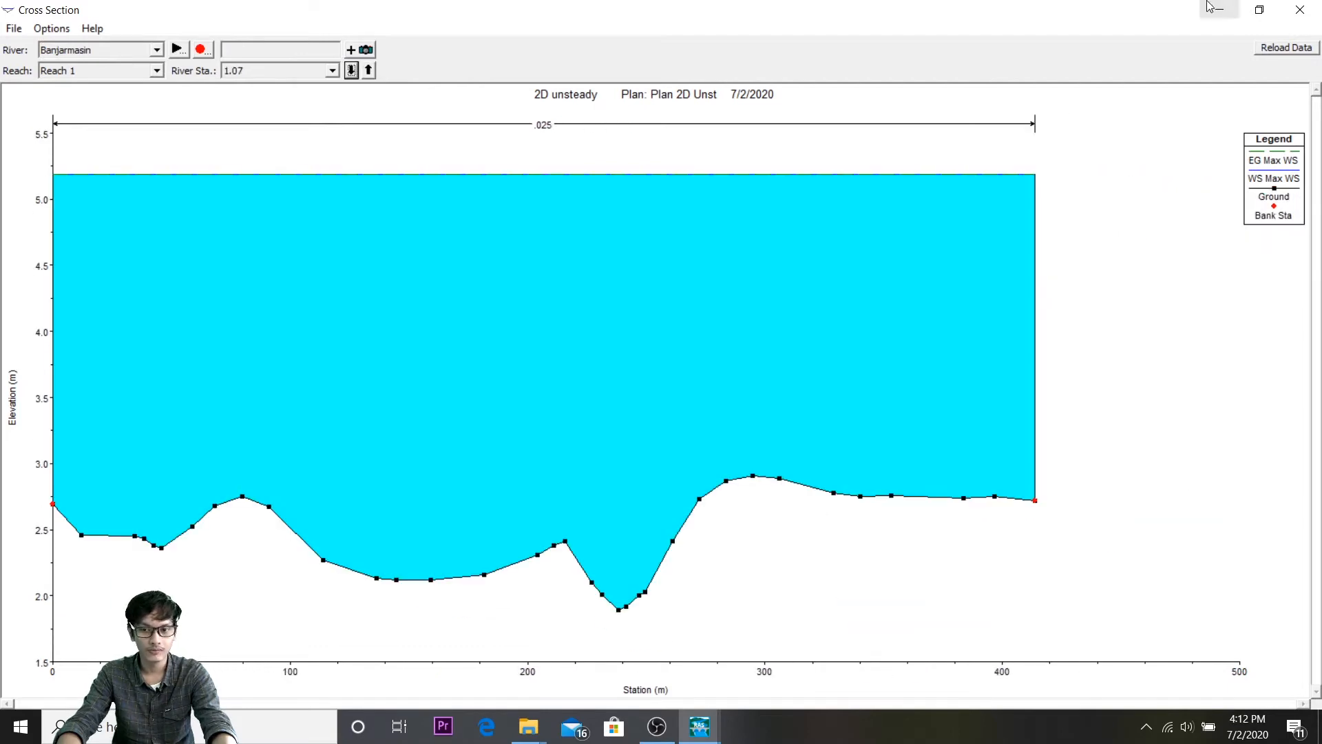
{"action": "left_click", "coordinate": [1300, 10]}
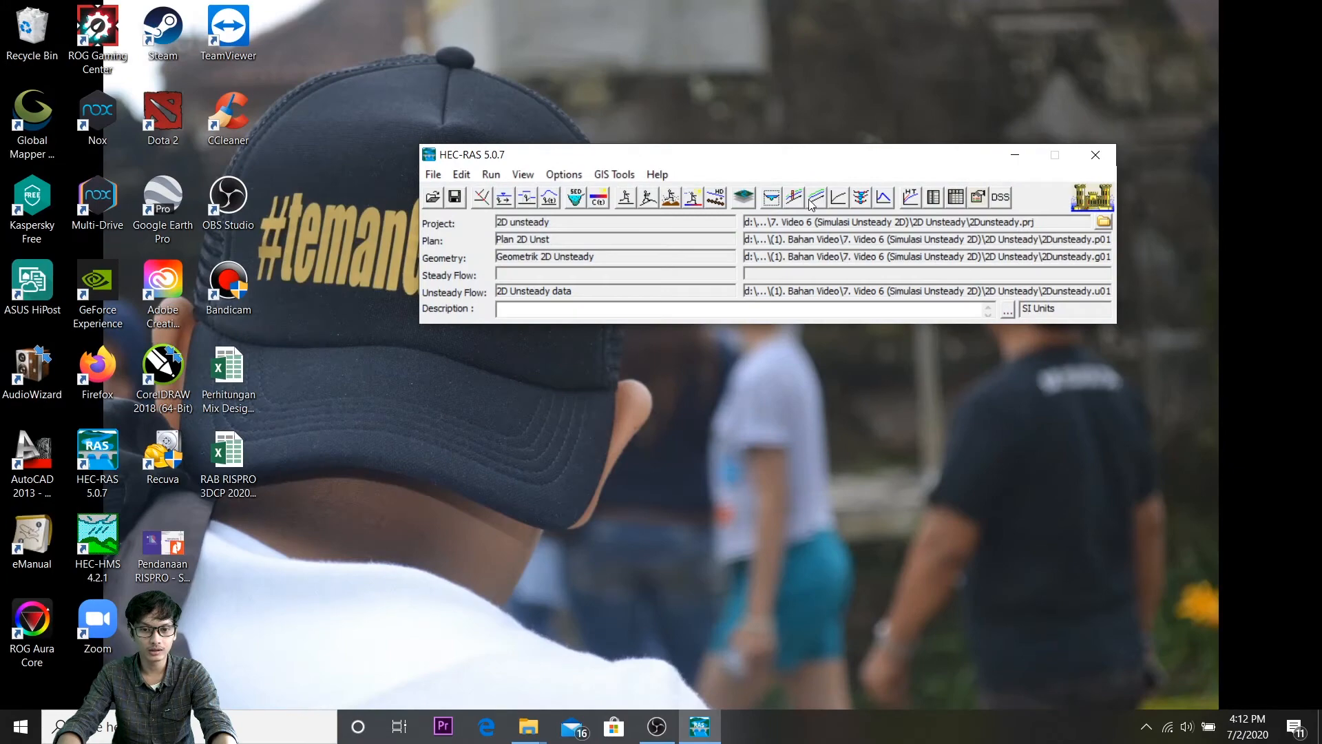
Step: View the results in an enlarged X-Y-Z perspective plot at rotation angle 90 and azimuth angle 39
{"action": "left_click", "coordinate": [862, 199]}
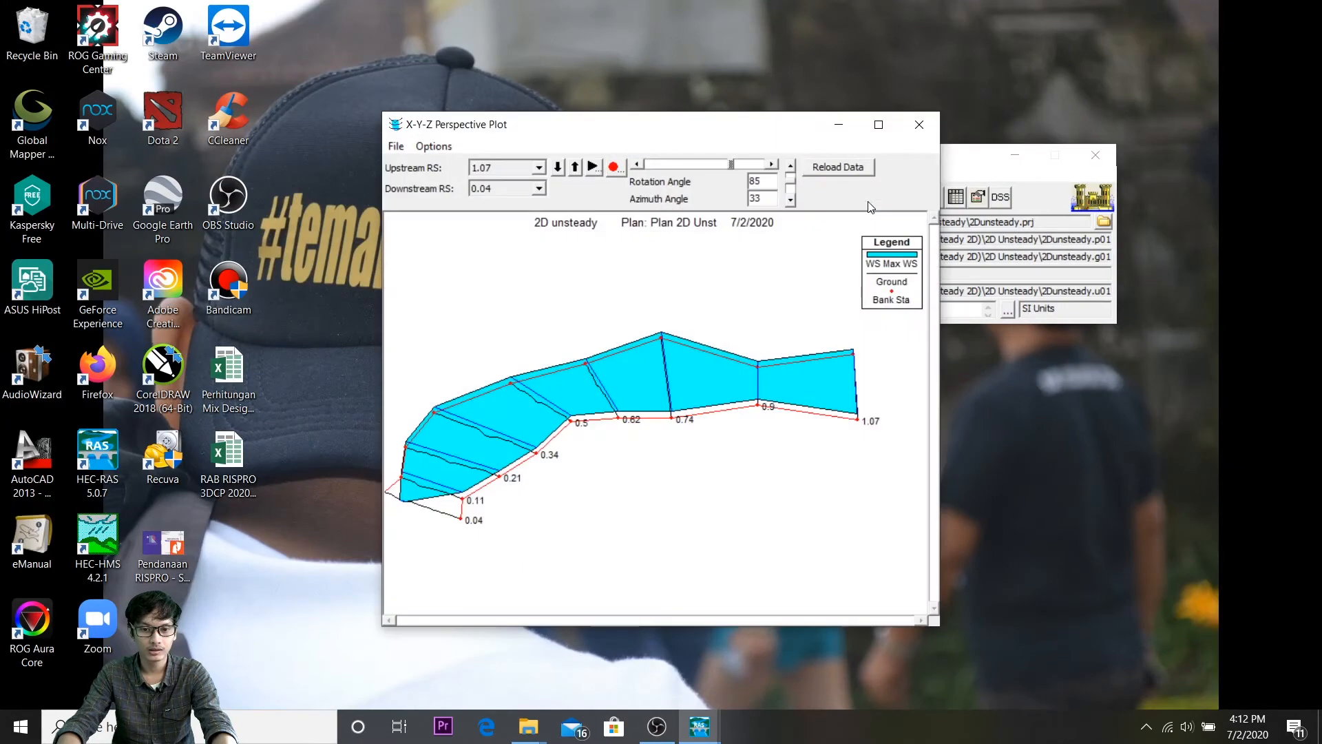
{"action": "left_click", "coordinate": [791, 166]}
{"action": "left_click", "coordinate": [772, 165]}
{"action": "left_click", "coordinate": [791, 167]}
{"action": "left_click", "coordinate": [791, 199]}
{"action": "left_click", "coordinate": [638, 165]}
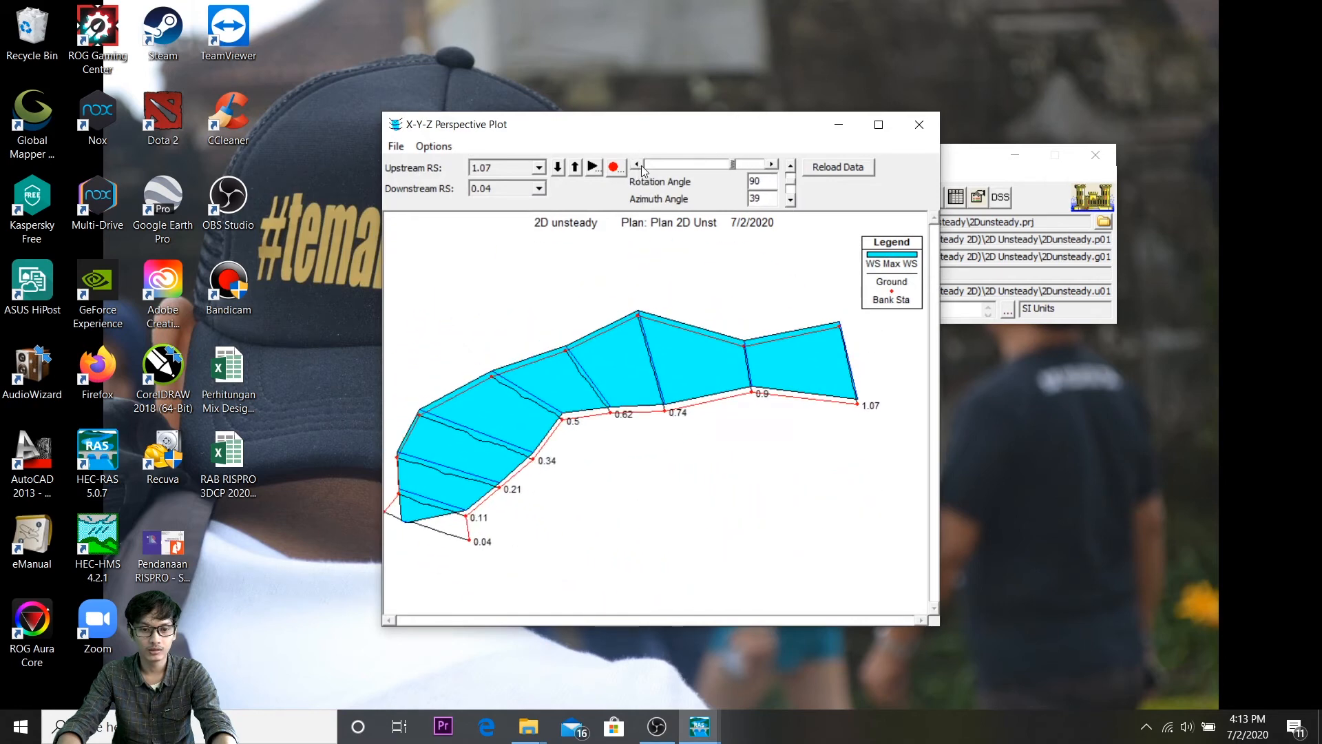
{"action": "left_click", "coordinate": [879, 124]}
Step: Animate the water surface over the simulation period in the perspective plot, and close the animation control
{"action": "left_click", "coordinate": [211, 50]}
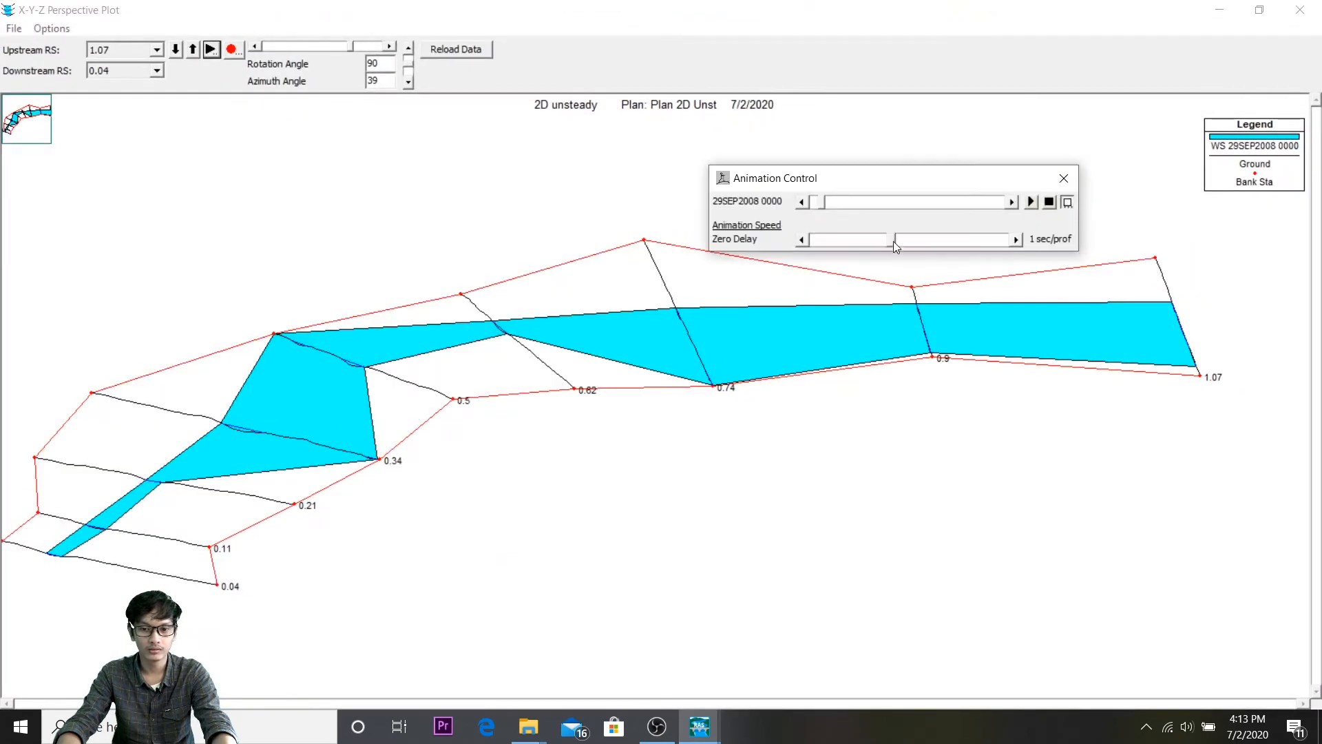
{"action": "left_click_drag", "start_coordinate": [895, 238], "coordinate": [938, 238]}
{"action": "left_click", "coordinate": [1064, 178]}
{"action": "left_click", "coordinate": [211, 49]}
{"action": "left_click", "coordinate": [1033, 201]}
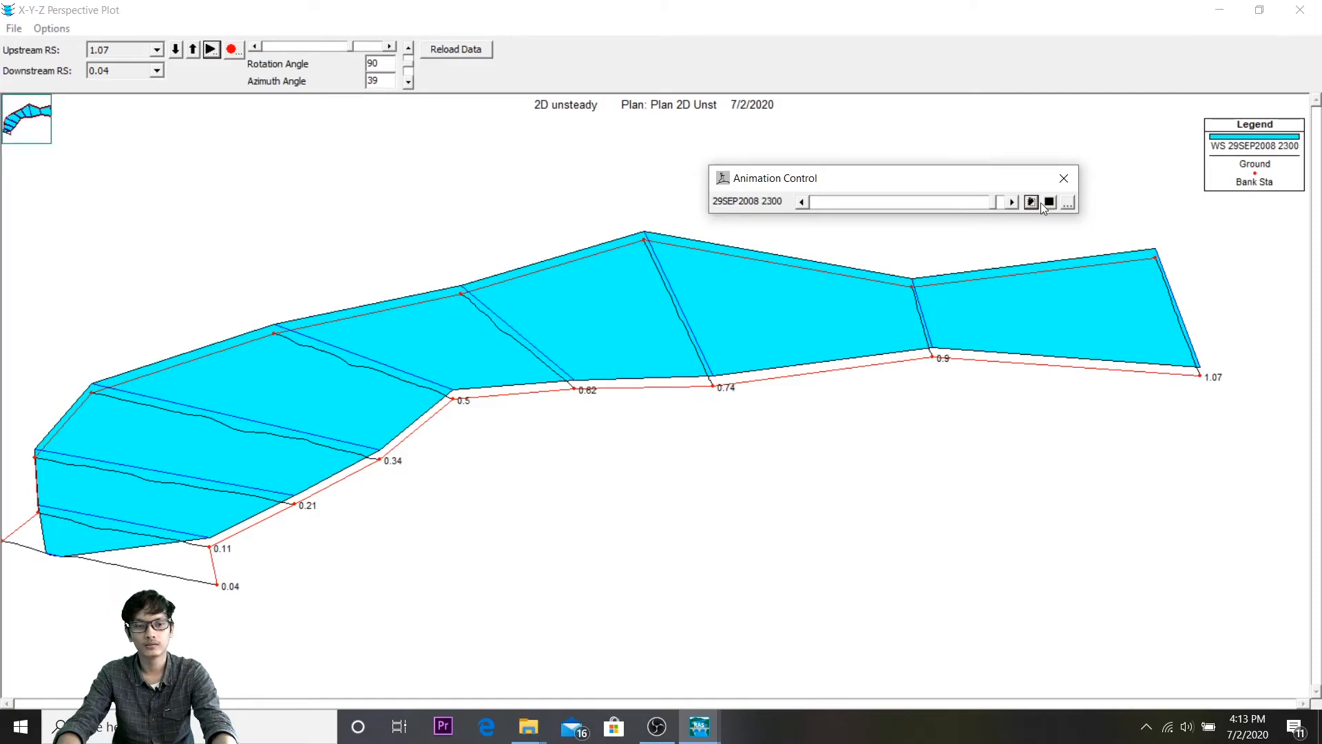
{"action": "left_click", "coordinate": [1064, 180]}
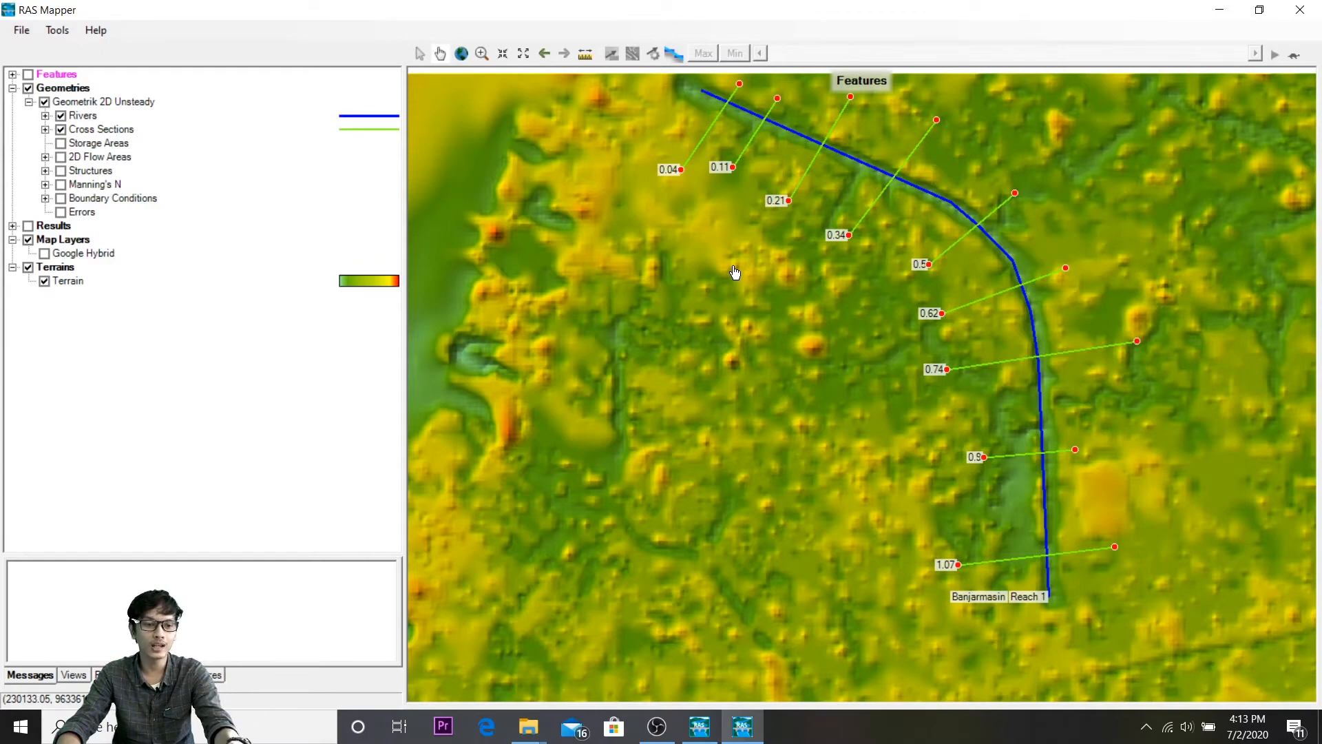
Step: Leave RAS Mapper and show the Geometrik 2D Unsteady geometry enlarged in the geometric data editor
{"action": "left_click", "coordinate": [1220, 9]}
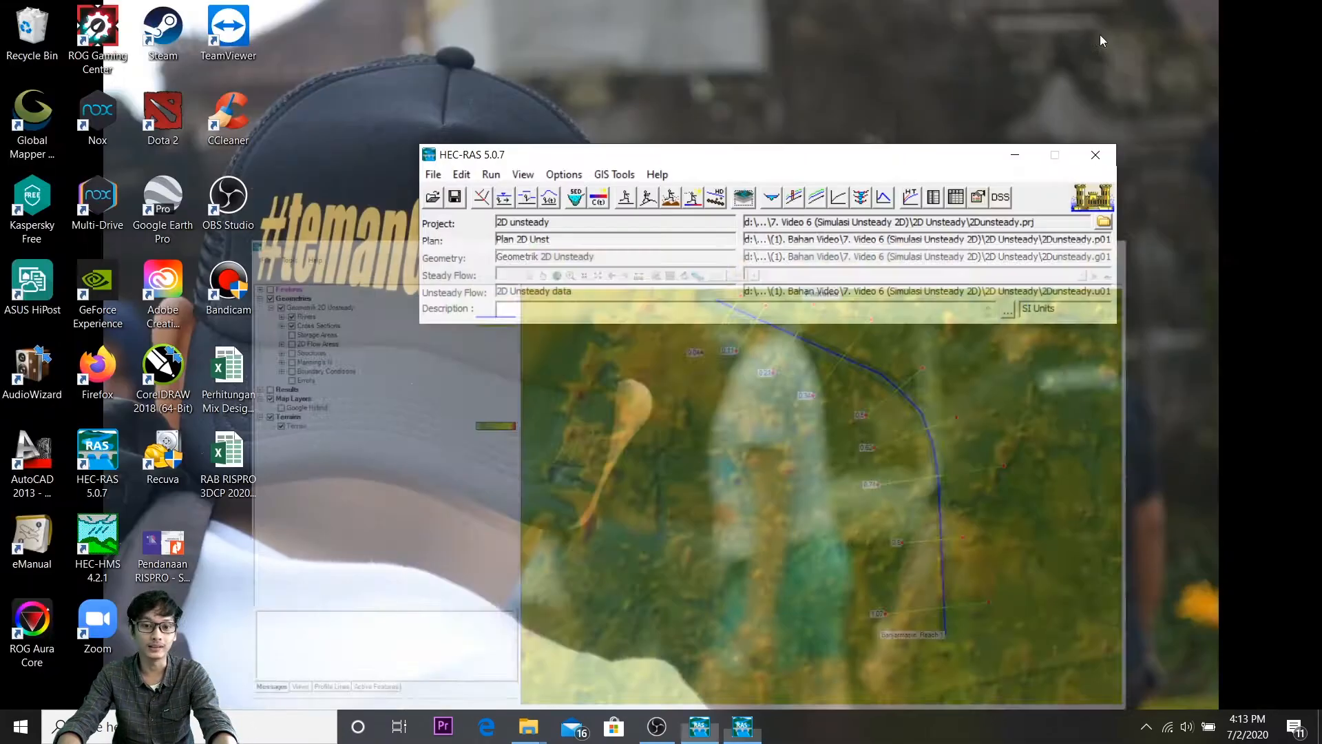
{"action": "left_click", "coordinate": [481, 197]}
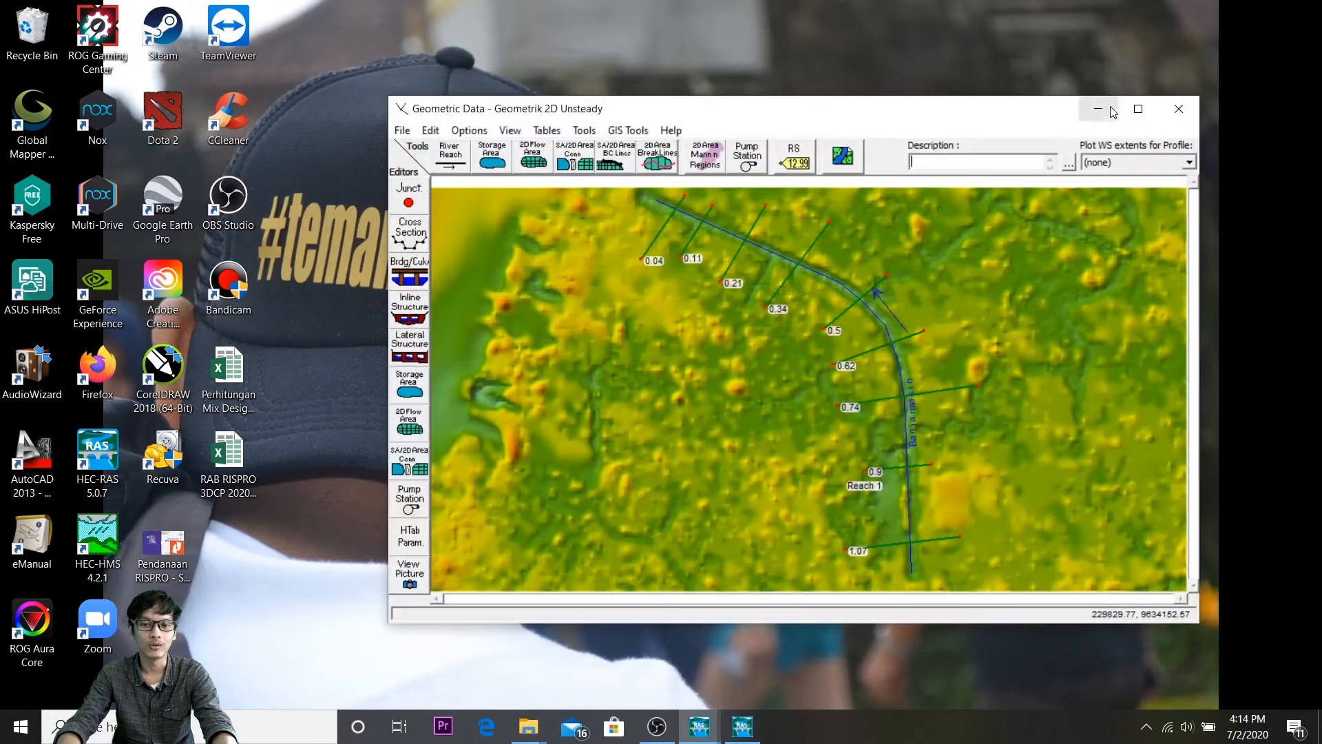
{"action": "left_click", "coordinate": [1138, 108]}
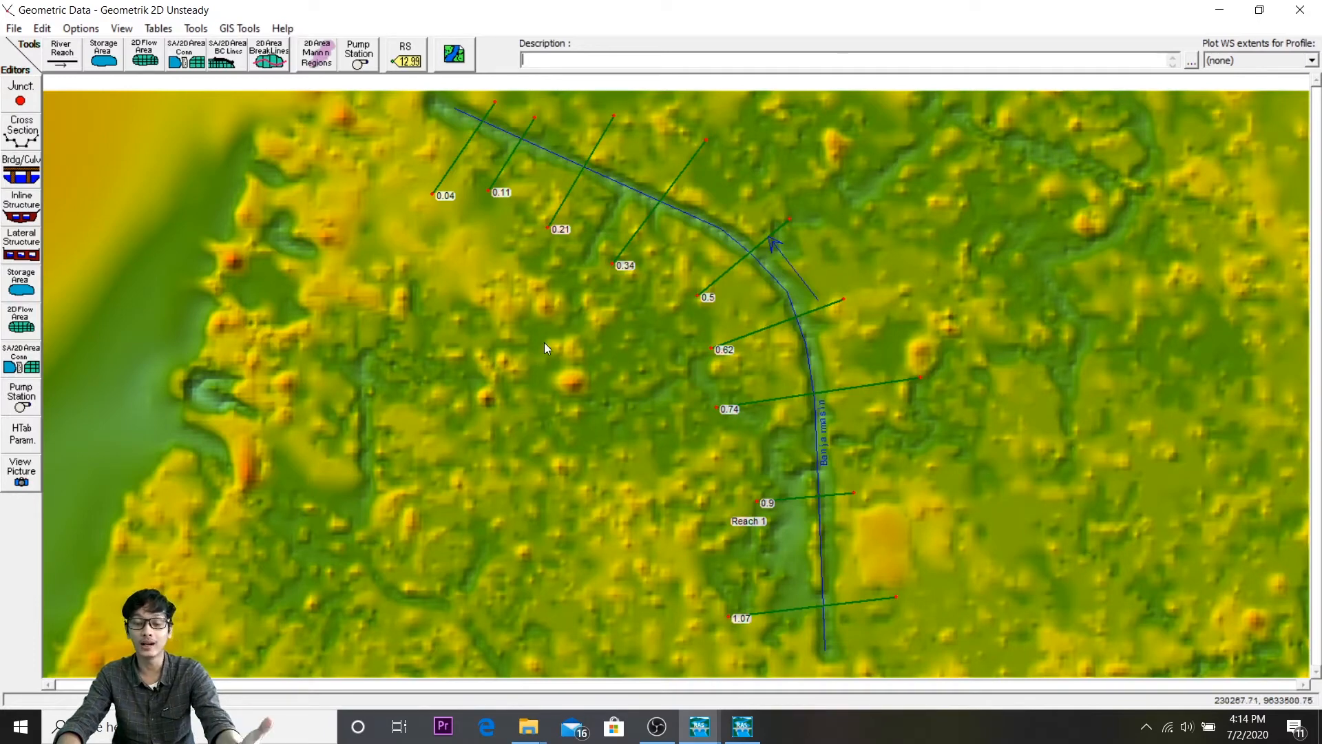
Step: Set the geometry schematic's plot extents to the computed data extents
{"action": "left_click_drag", "start_coordinate": [568, 451], "coordinate": [572, 417]}
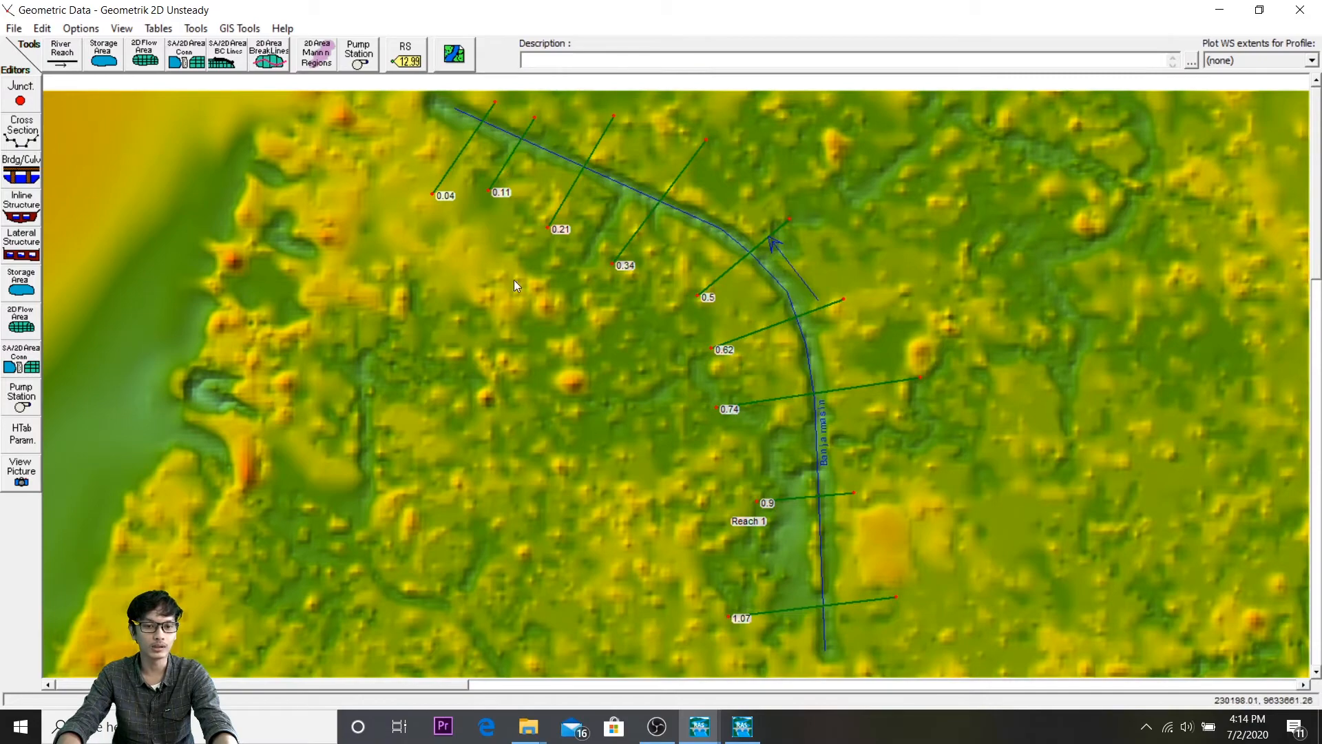
{"action": "right_click", "coordinate": [513, 280]}
{"action": "left_click", "coordinate": [604, 444]}
{"action": "left_click", "coordinate": [744, 421]}
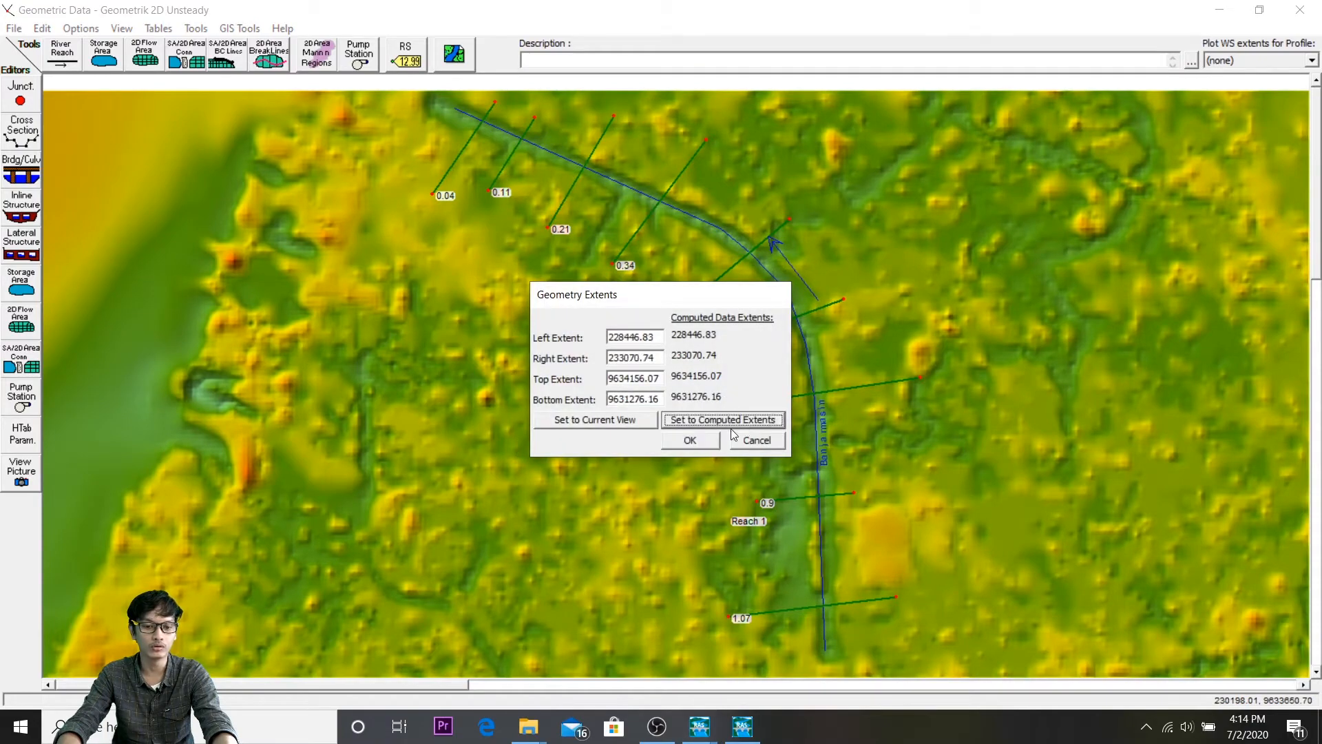
{"action": "left_click", "coordinate": [690, 440]}
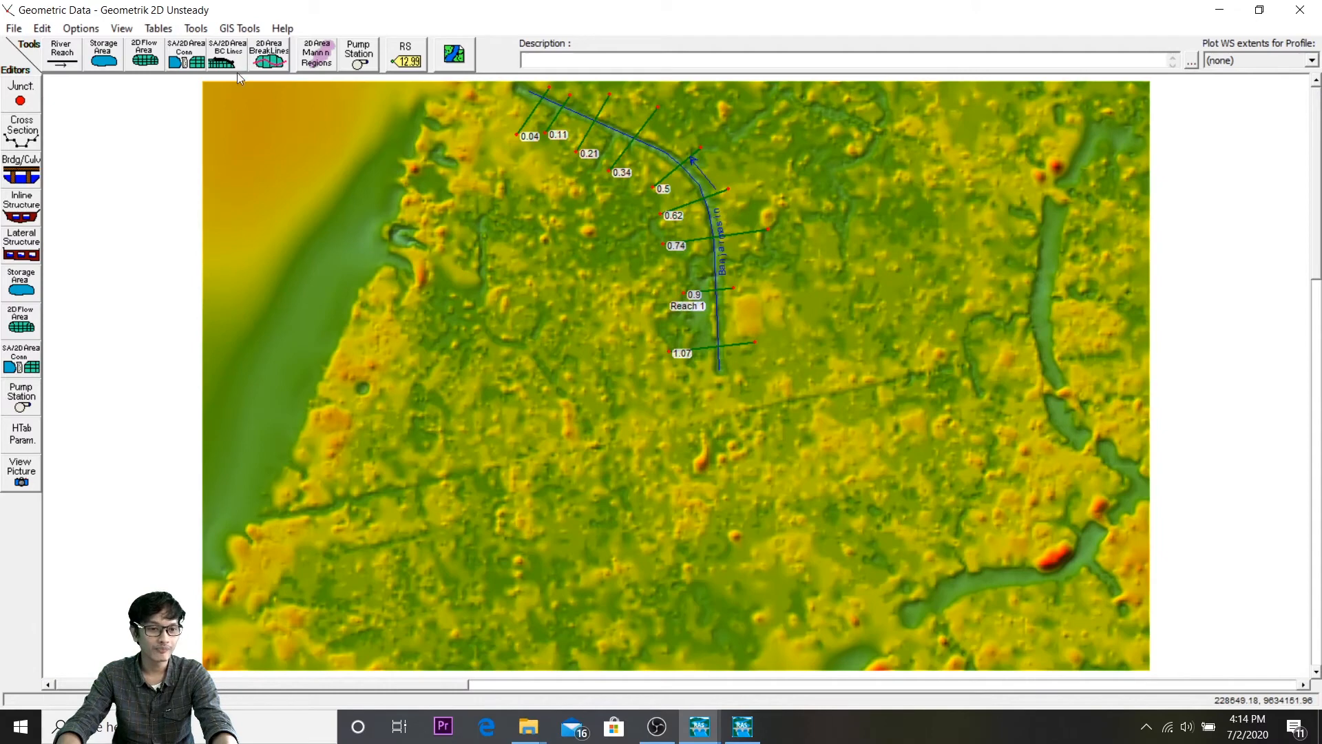
Step: Draw a 2D flow area perimeter west of the river, following the cross section ends from RS 1.07 to RS 0.04
{"action": "left_click", "coordinate": [142, 59]}
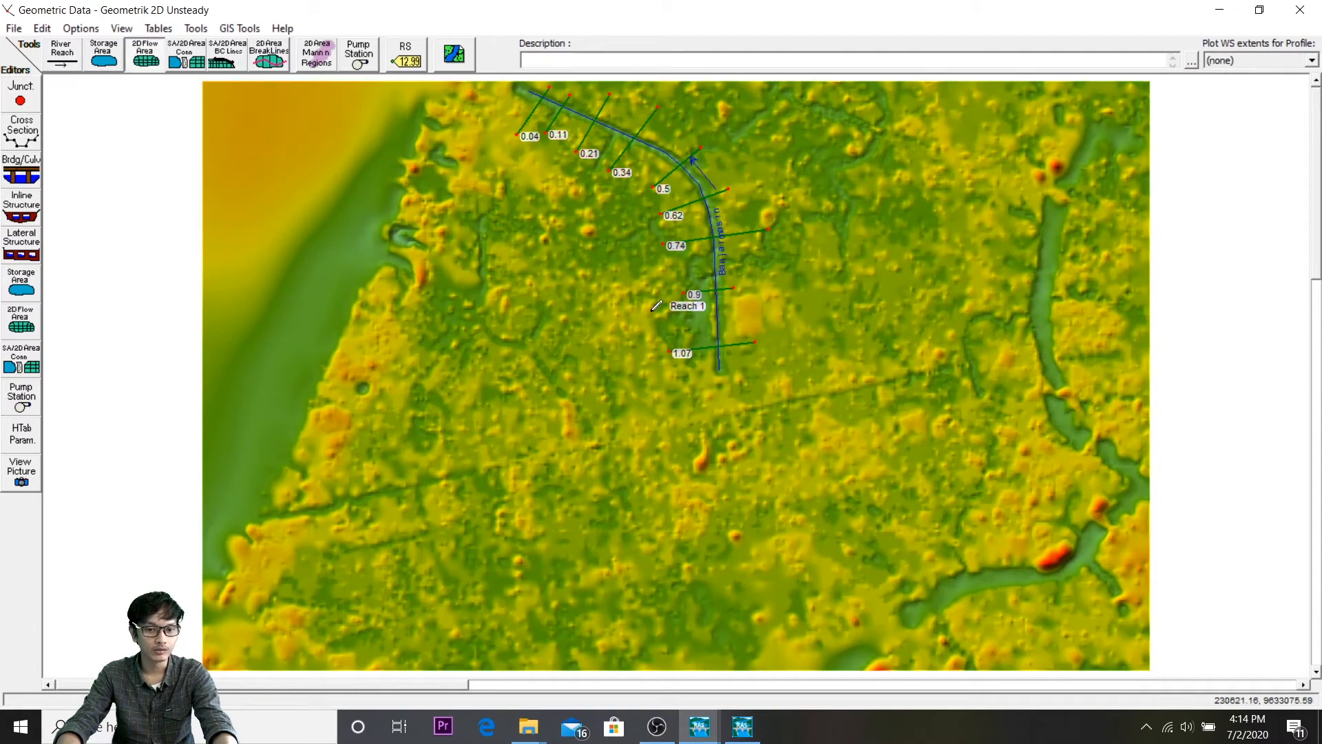
{"action": "left_click", "coordinate": [680, 385]}
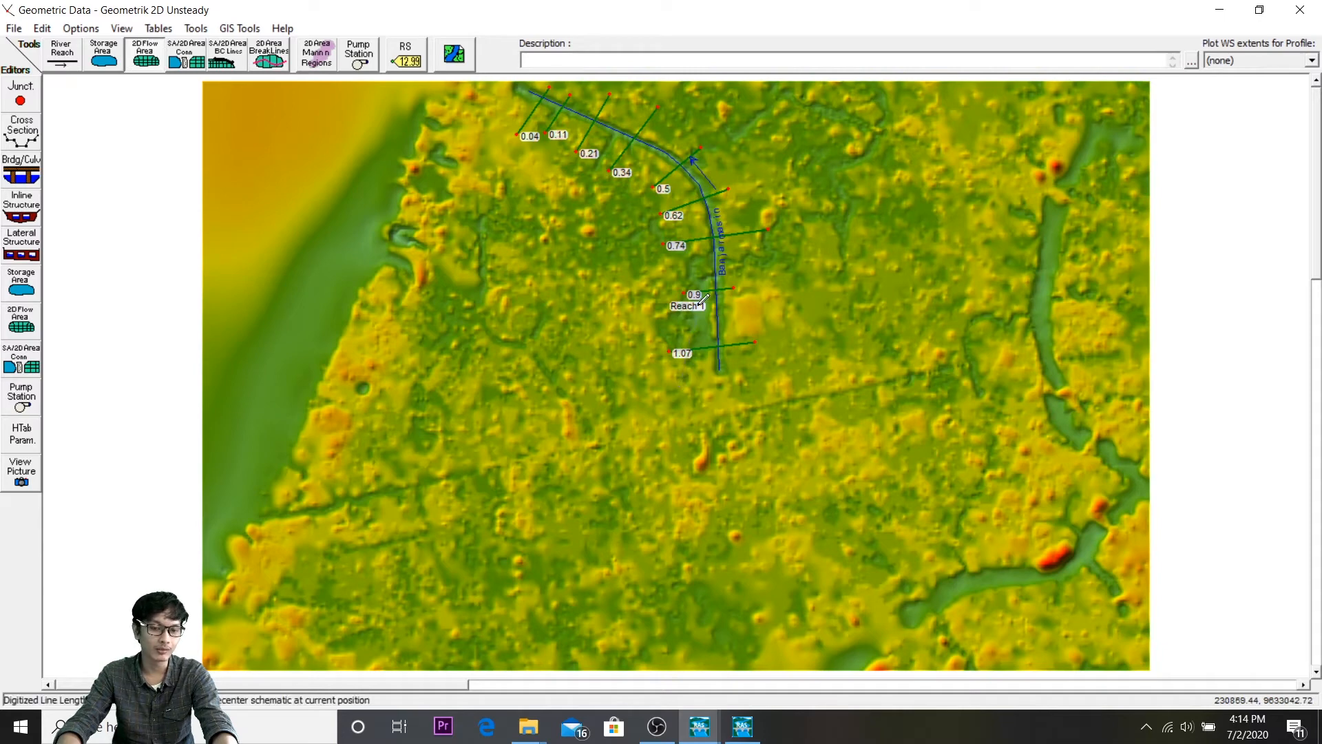
{"action": "left_click", "coordinate": [691, 289]}
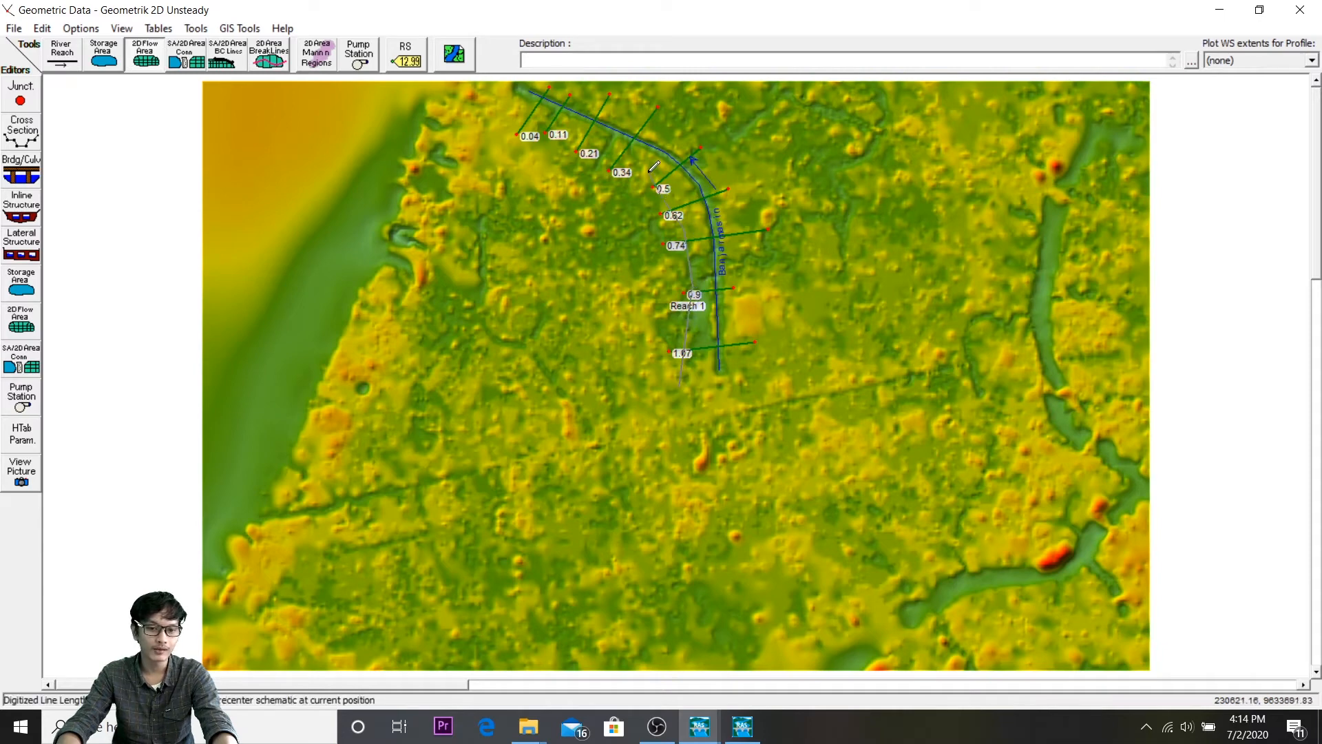
{"action": "left_click", "coordinate": [595, 151]}
{"action": "left_click", "coordinate": [567, 135]}
{"action": "left_click", "coordinate": [538, 123]}
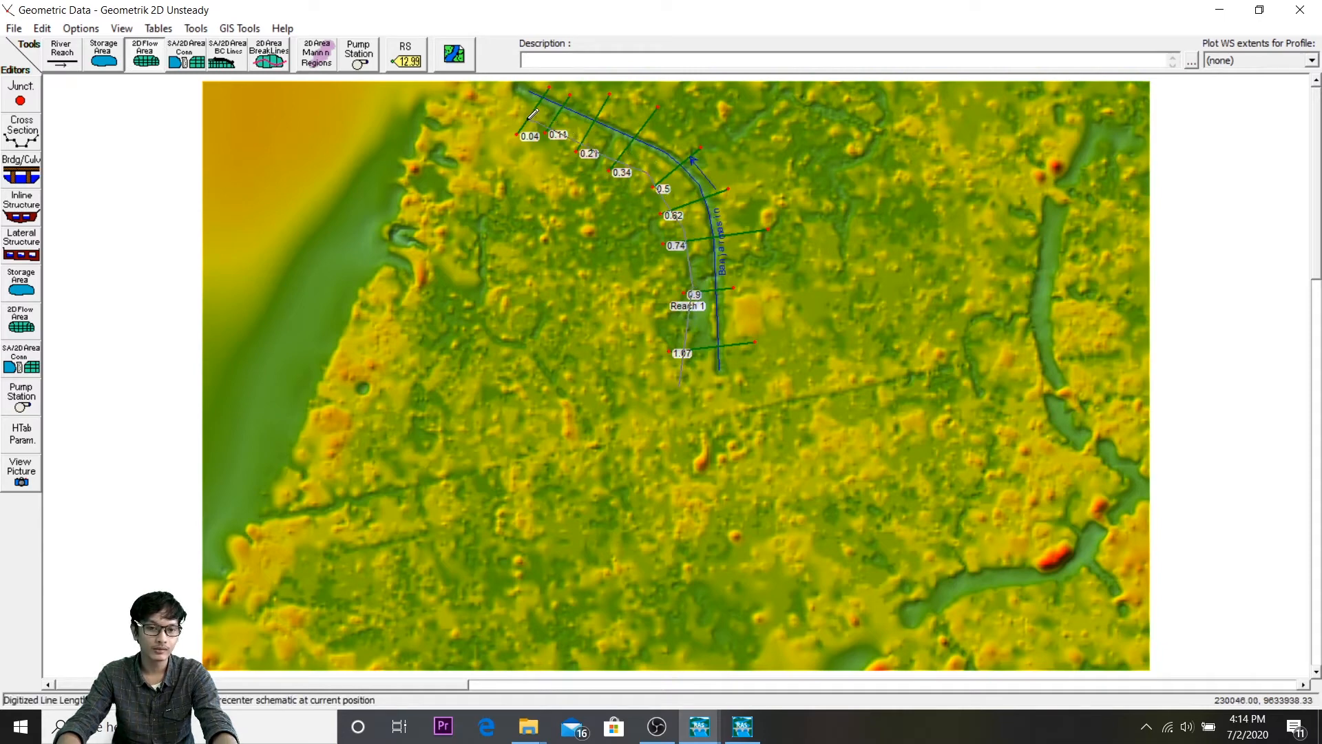
{"action": "left_click", "coordinate": [515, 120]}
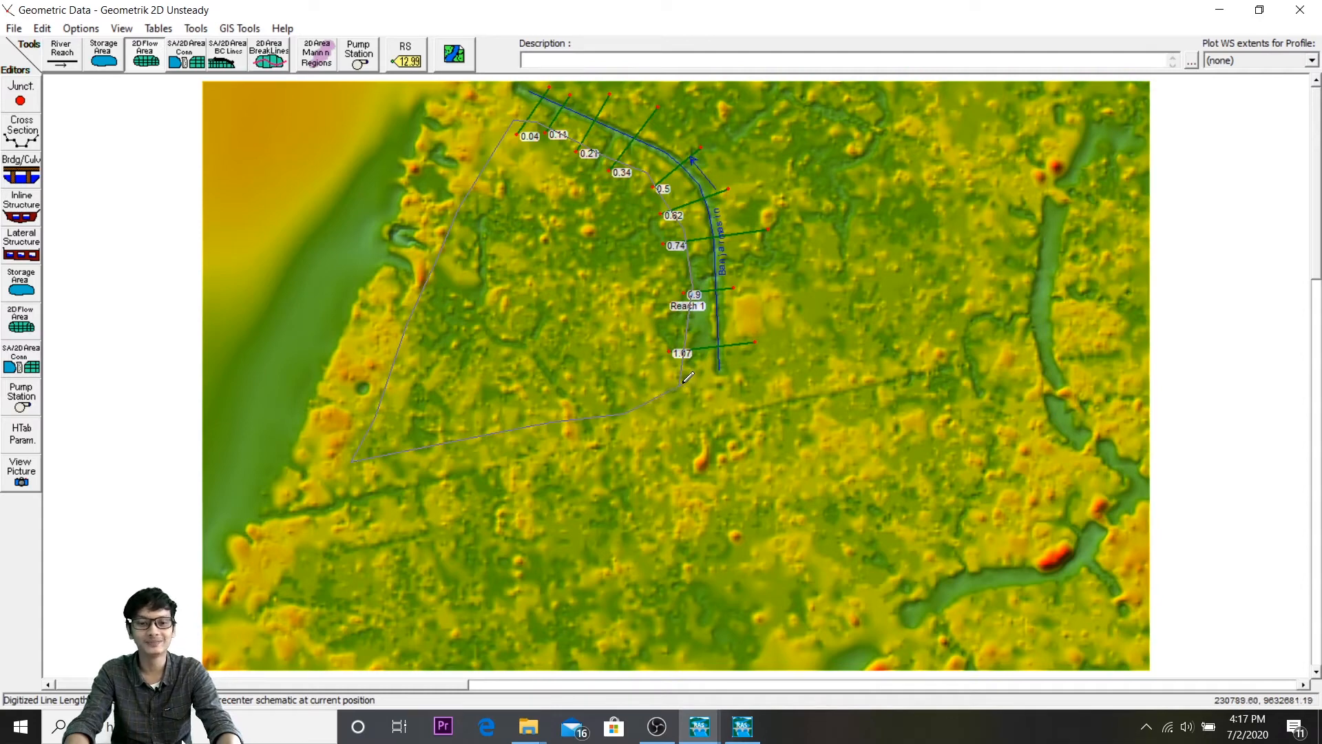
{"action": "double_click", "coordinate": [684, 380]}
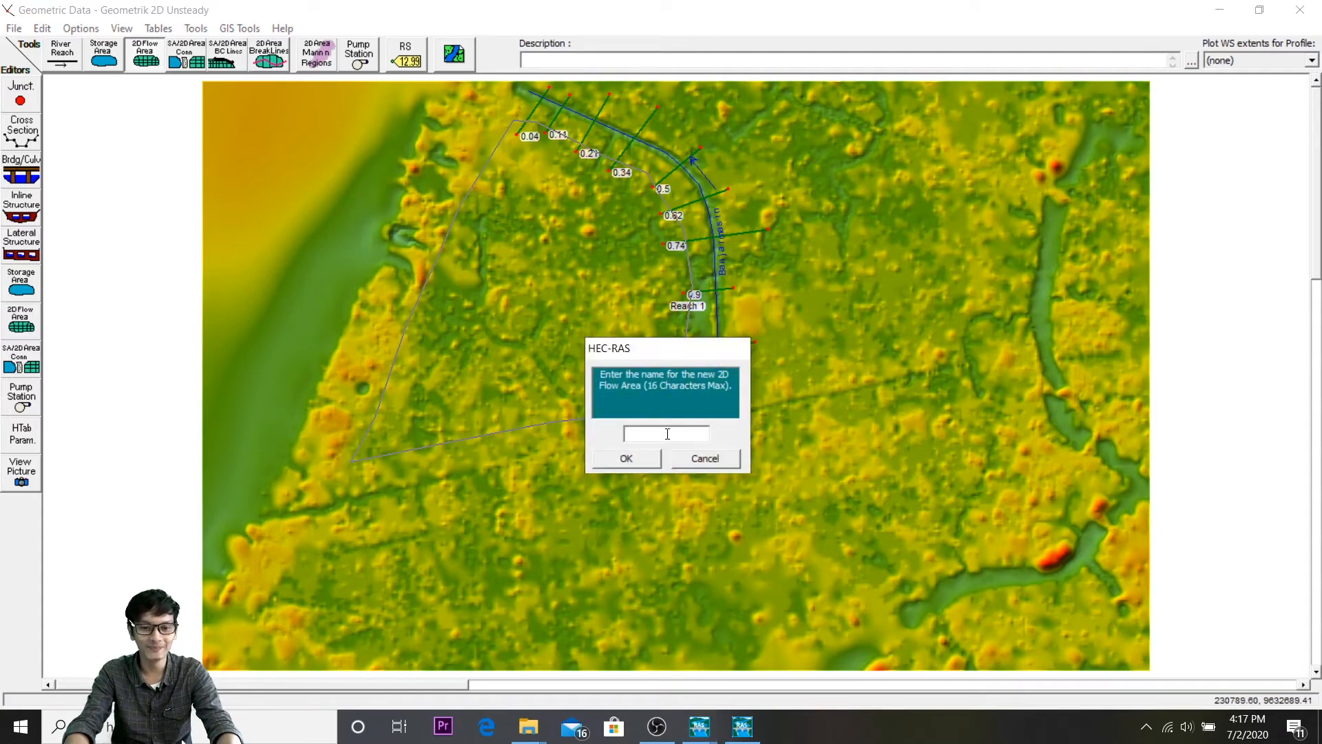
Step: Name the new flow area "2D flow area 1"
{"action": "type", "text": "2"}
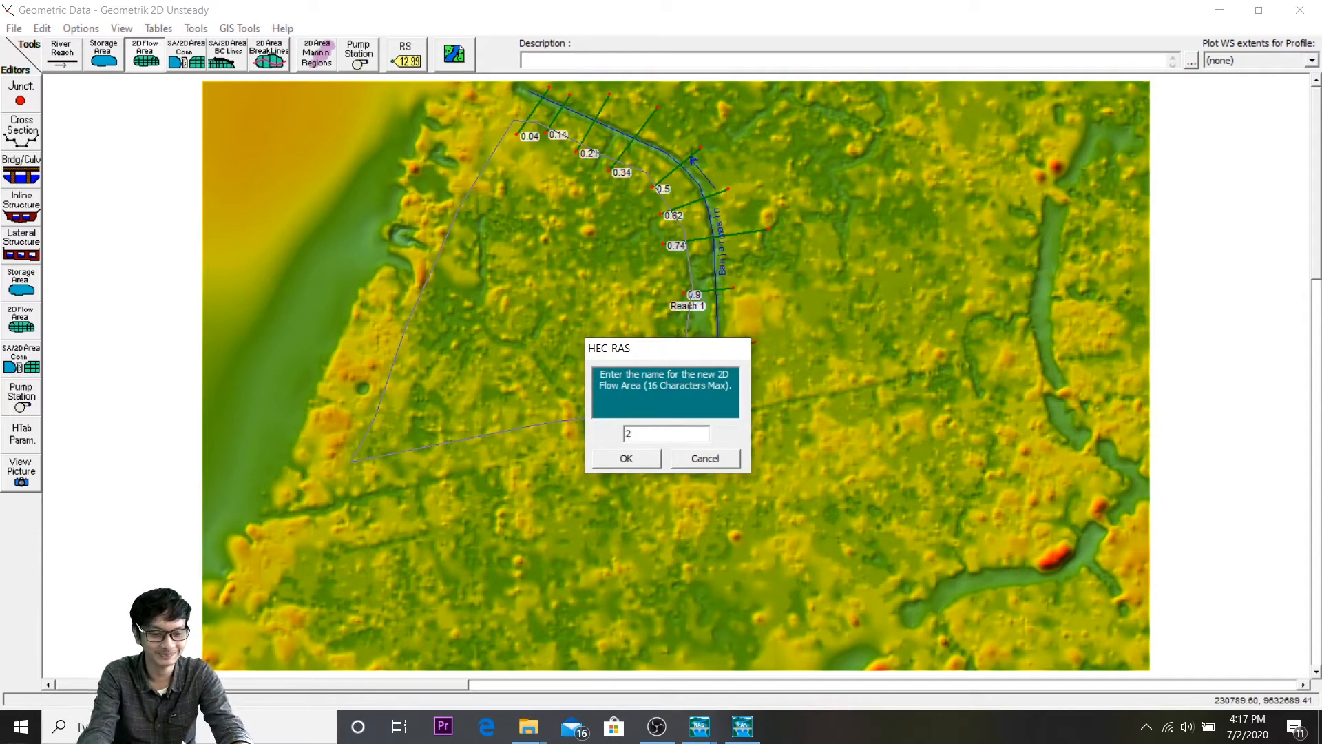
{"action": "type", "text": "D flo"}
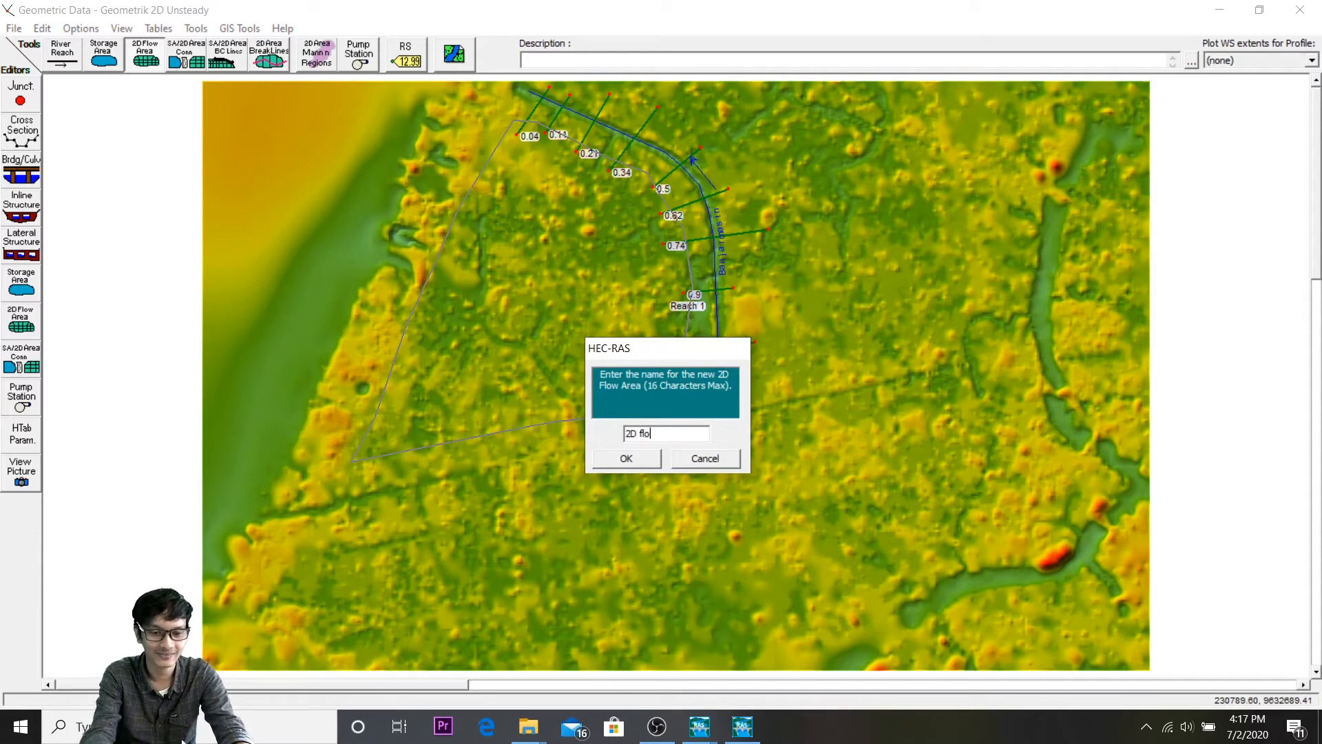
{"action": "type", "text": "w are"}
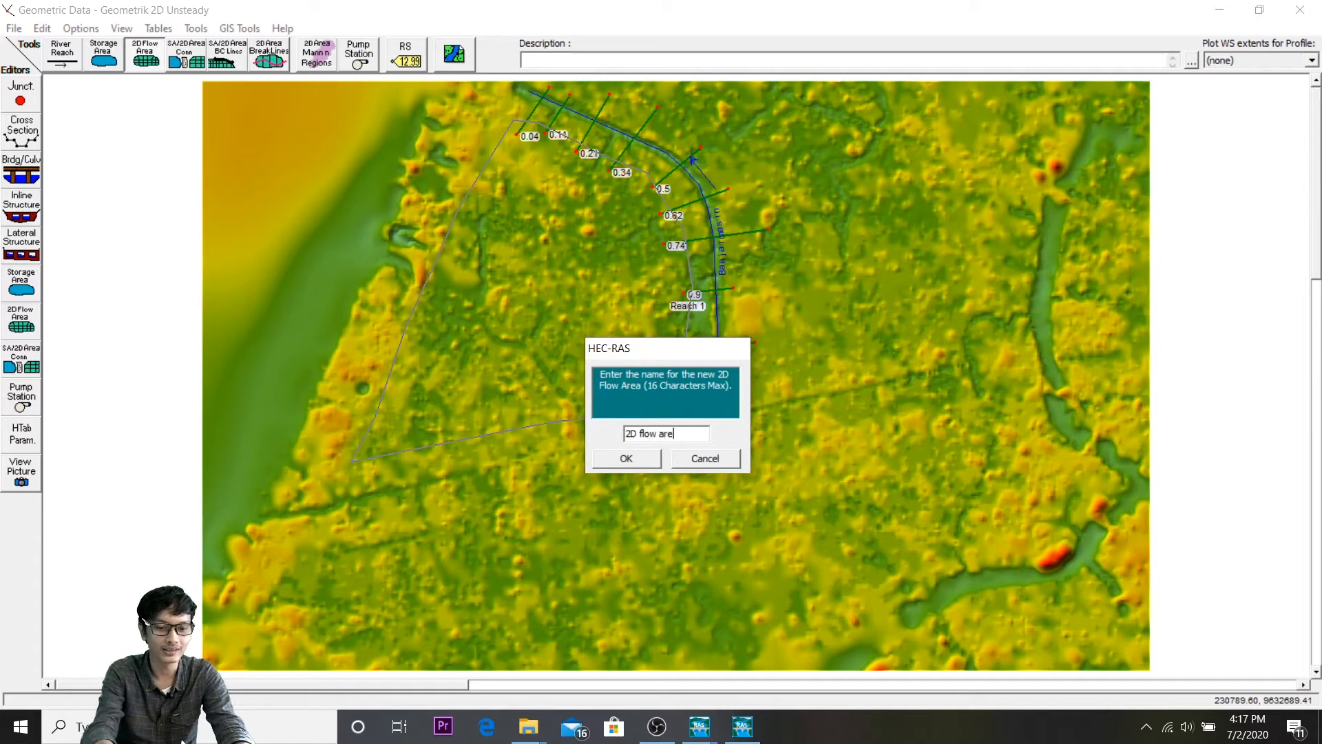
{"action": "type", "text": "a 1"}
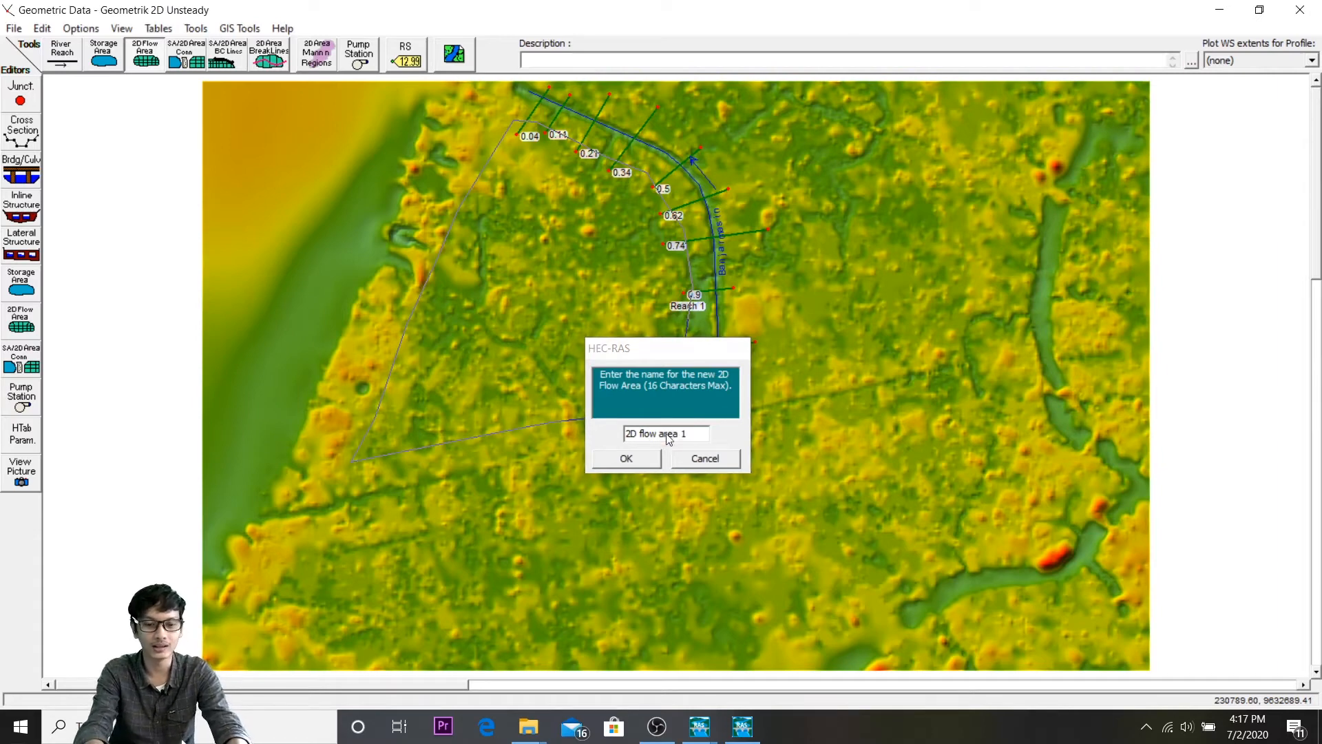
{"action": "key", "text": "Return"}
Step: Generate computation points in 2D flow area 1 with a spacing of DX 20 and DY 20
{"action": "right_click", "coordinate": [572, 305]}
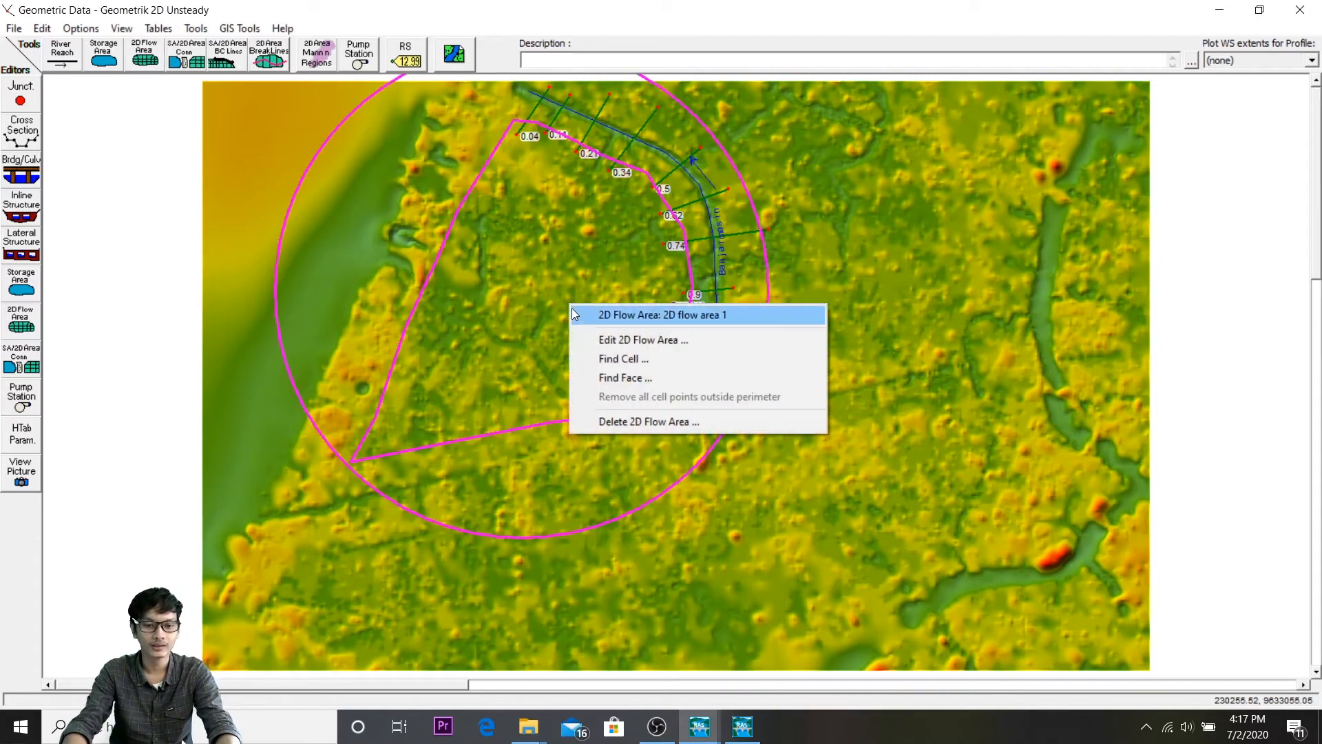
{"action": "left_click", "coordinate": [598, 340]}
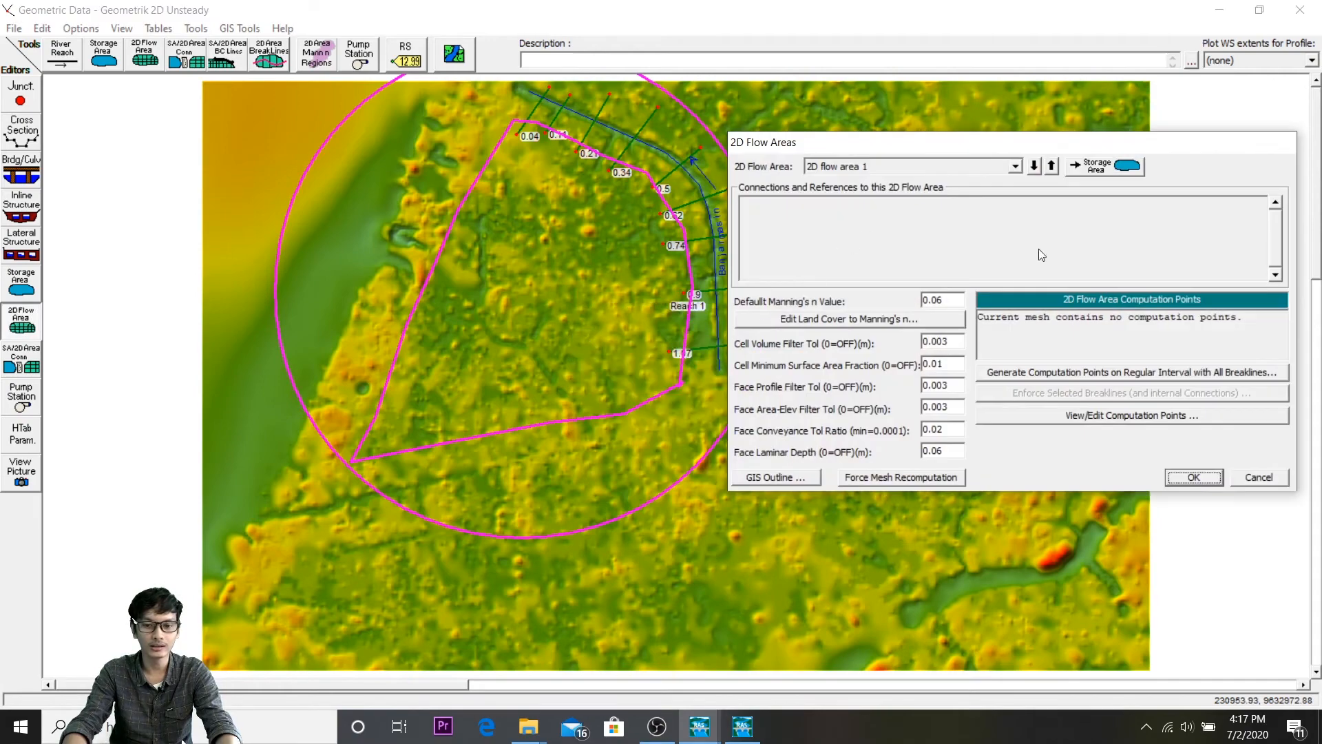
{"action": "left_click", "coordinate": [1049, 376]}
{"action": "left_click_drag", "start_coordinate": [980, 260], "coordinate": [830, 185]}
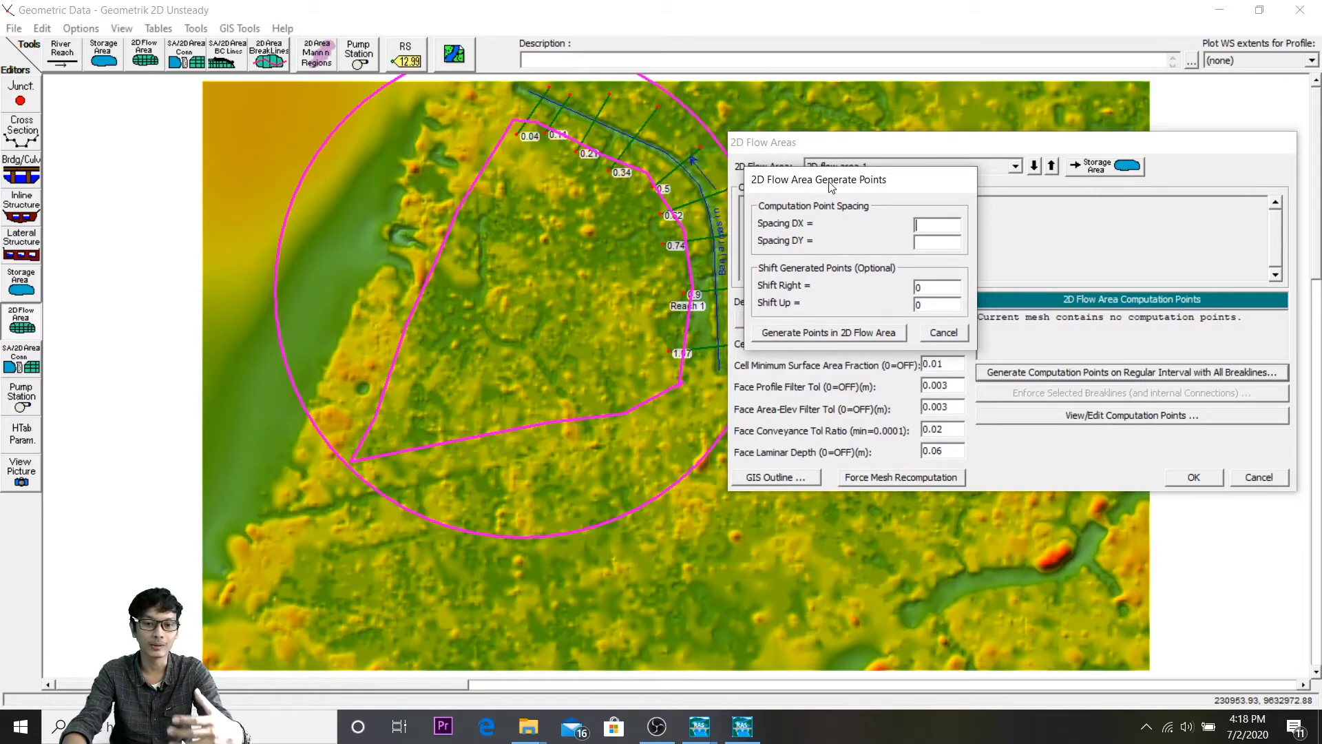
{"action": "left_click", "coordinate": [922, 223]}
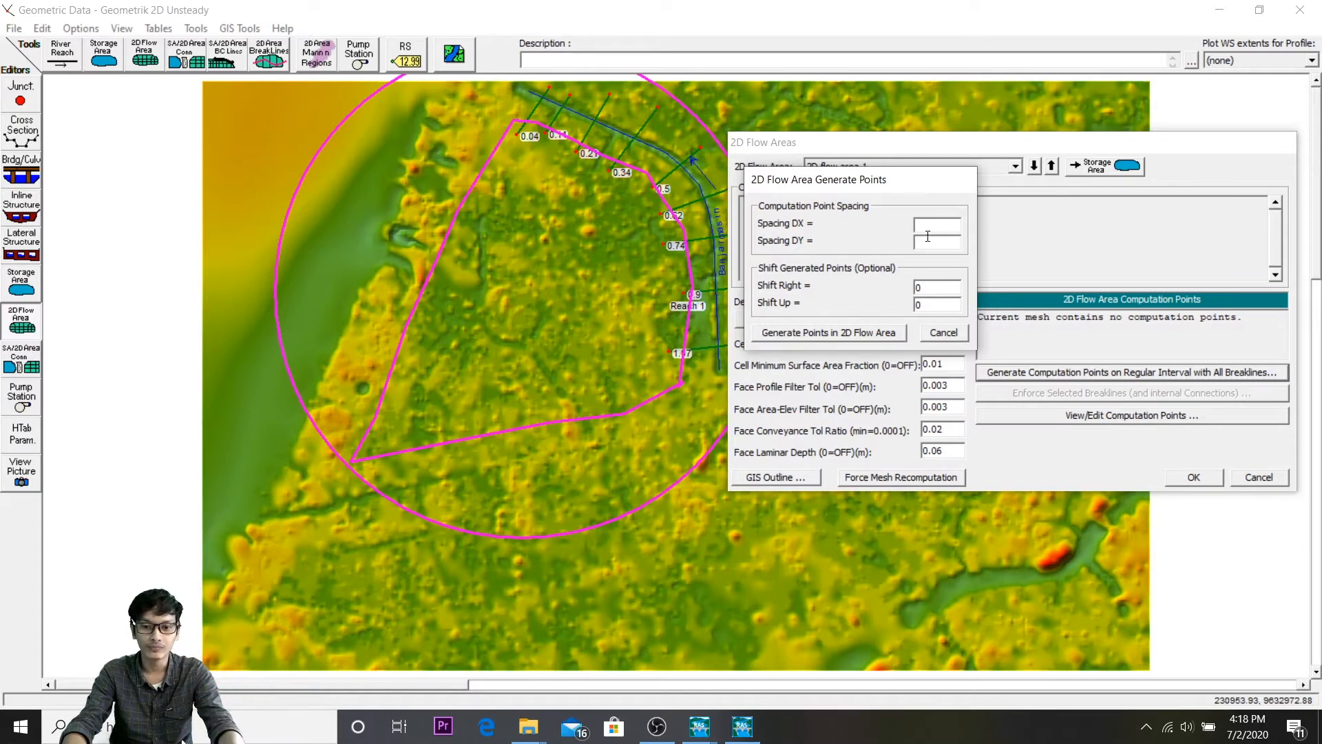
{"action": "type", "text": "20"}
{"action": "key", "text": "Tab"}
{"action": "type", "text": "20"}
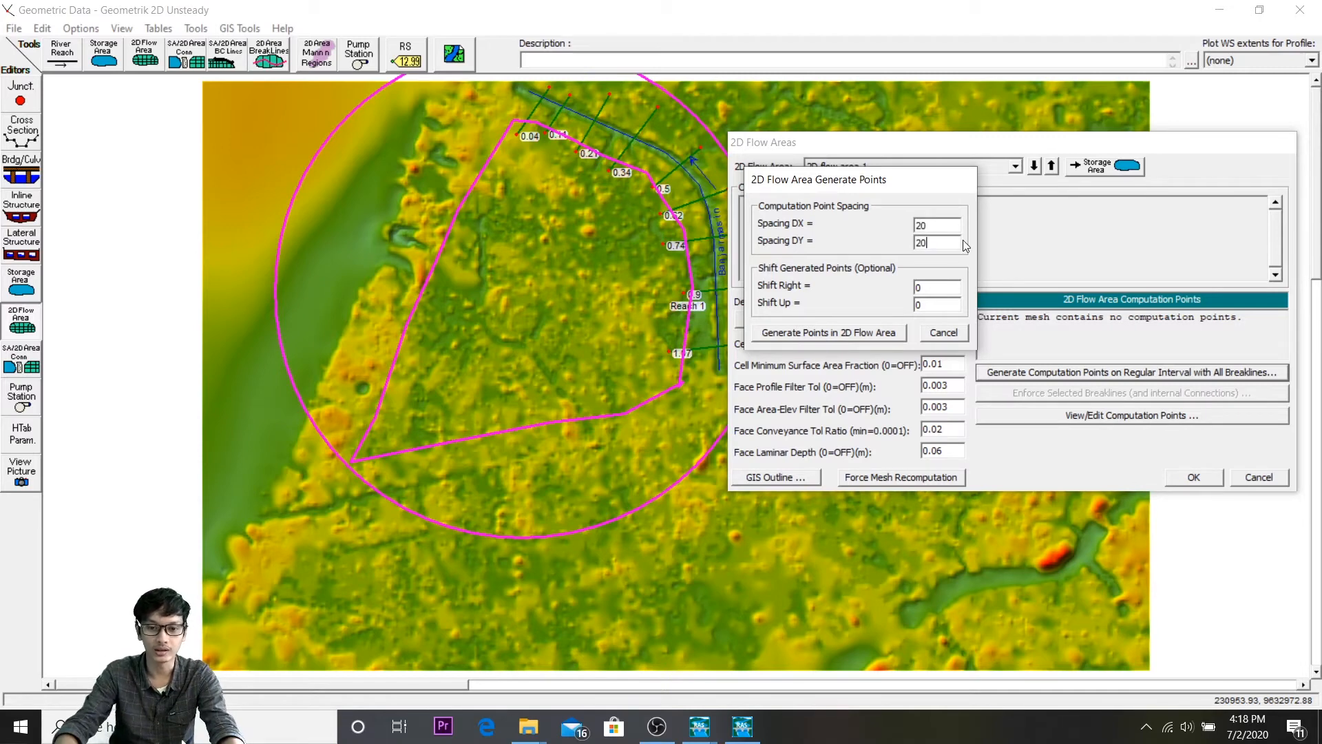
{"action": "left_click", "coordinate": [845, 338]}
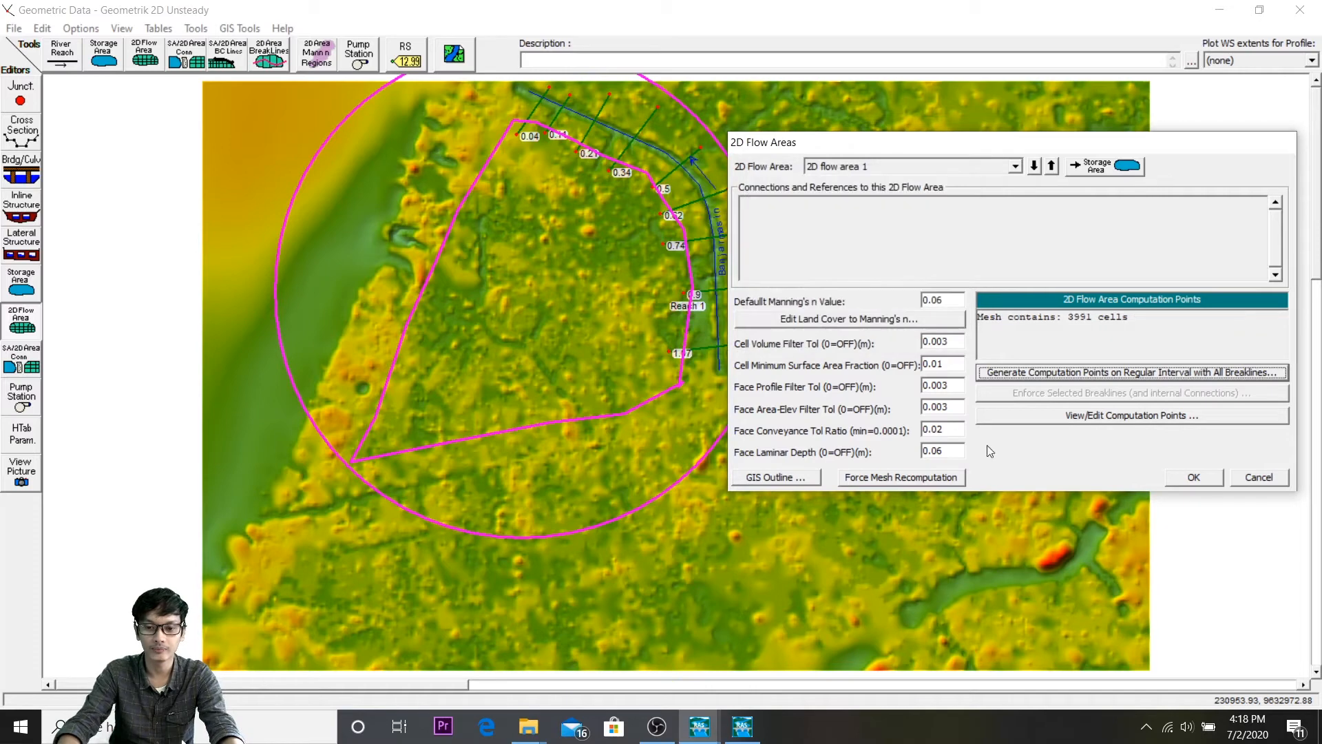
Step: Force the mesh recomputation for 2D flow area 1, accept the flow area settings, and dismiss the line measurement
{"action": "left_click", "coordinate": [917, 478]}
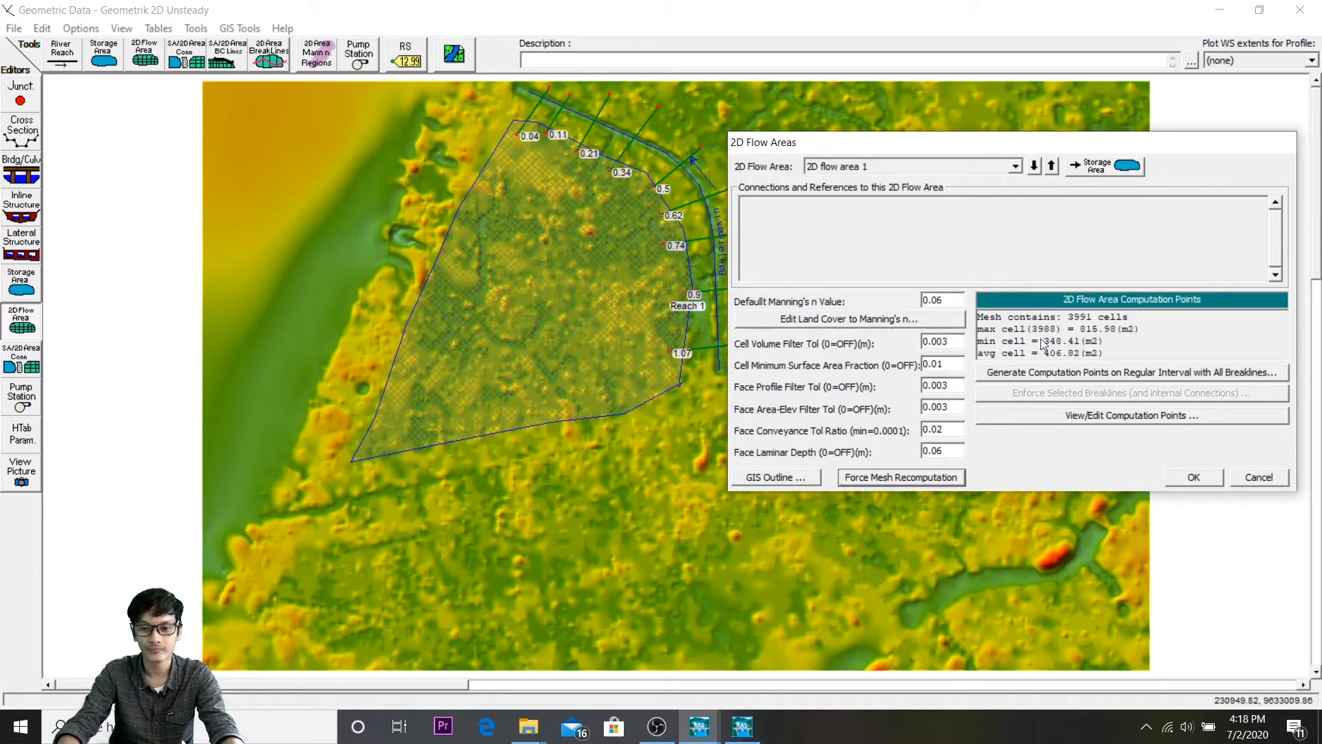
{"action": "left_click", "coordinate": [1193, 478]}
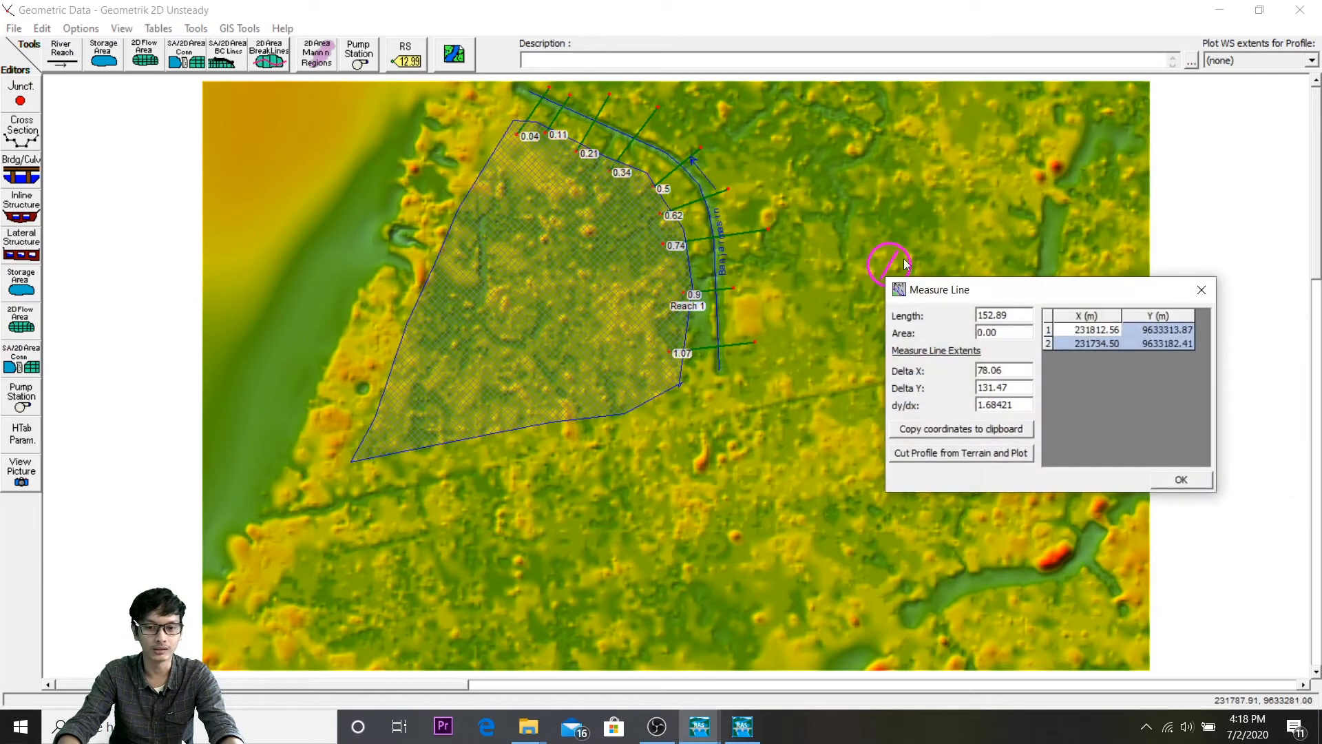
{"action": "left_click", "coordinate": [1199, 287]}
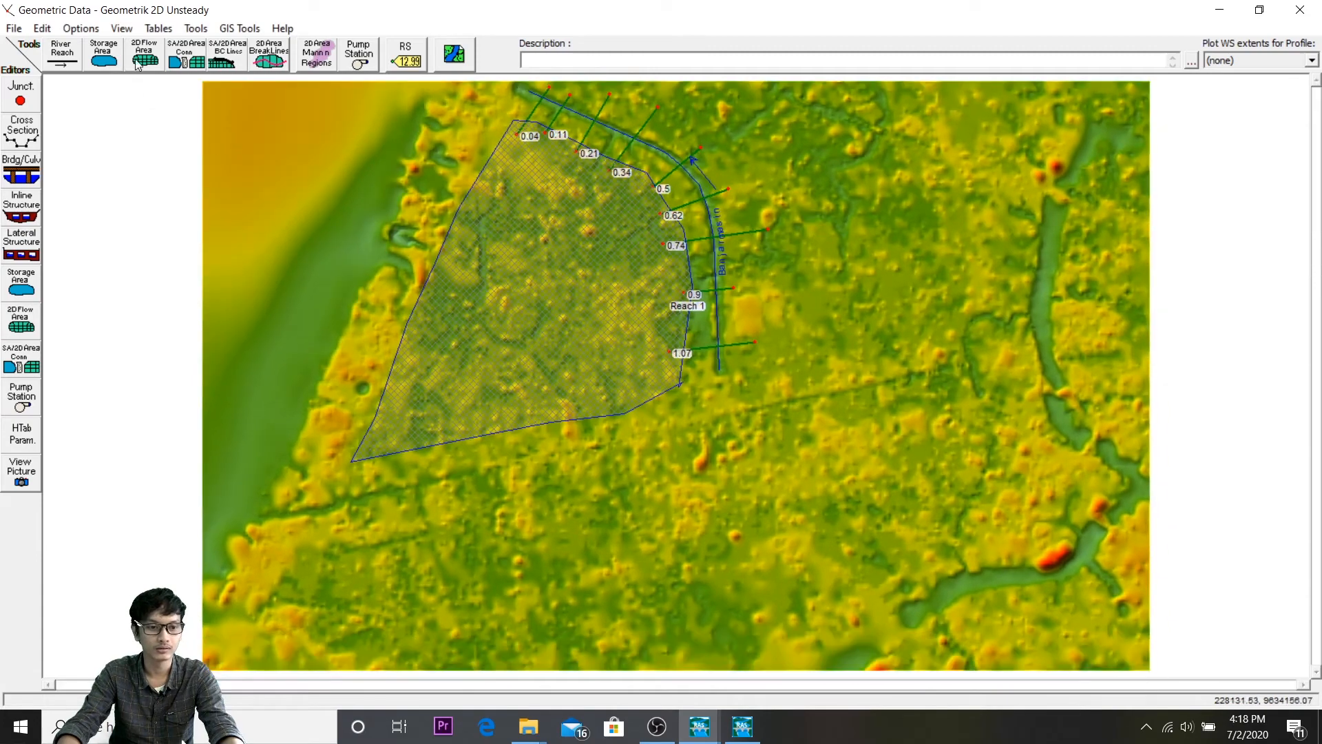
Step: Draw a second 2D flow area east of the river along the cross section ends, and name it as a 2D Flow Area
{"action": "left_click", "coordinate": [144, 58]}
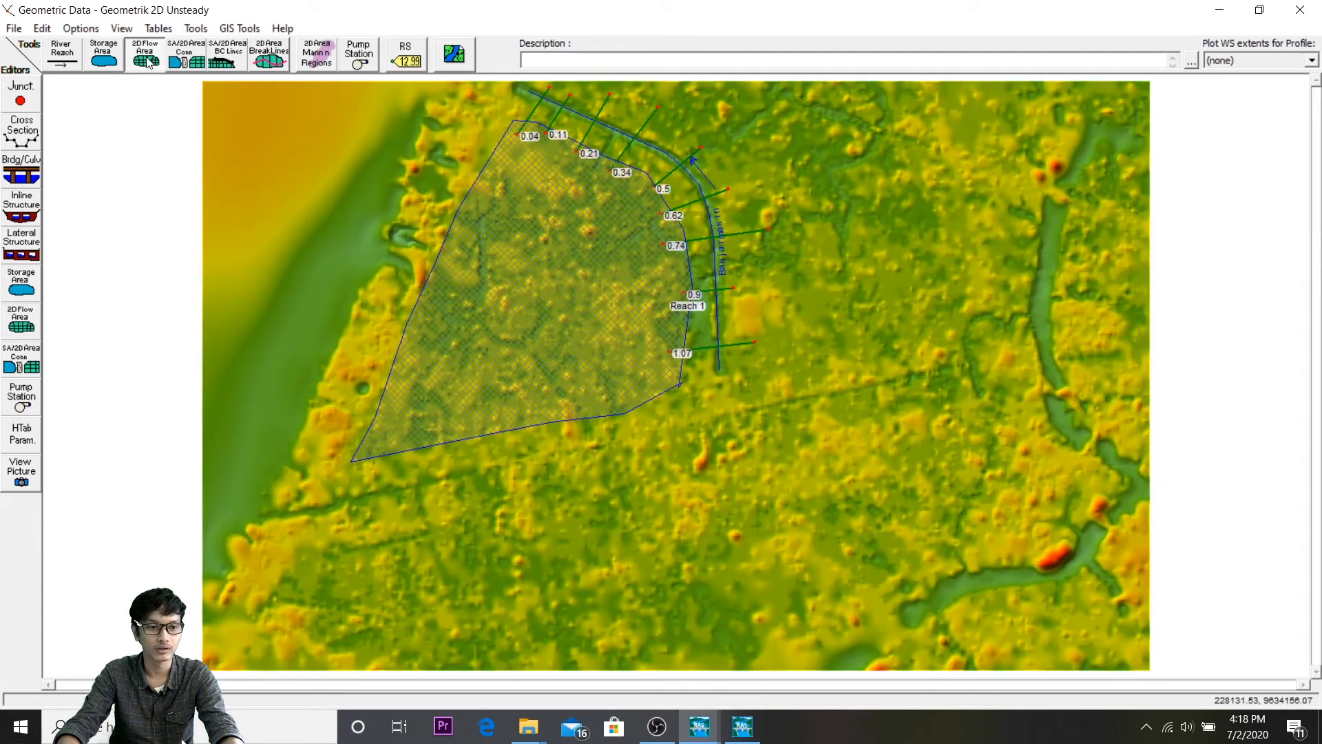
{"action": "left_click", "coordinate": [757, 366]}
{"action": "left_click", "coordinate": [733, 288]}
{"action": "left_click", "coordinate": [766, 221]}
{"action": "left_click", "coordinate": [724, 186]}
{"action": "left_click", "coordinate": [700, 153]}
{"action": "left_click", "coordinate": [649, 105]}
{"action": "left_click", "coordinate": [601, 101]}
{"action": "left_click", "coordinate": [623, 89]}
{"action": "left_click", "coordinate": [758, 95]}
{"action": "left_click", "coordinate": [850, 131]}
{"action": "left_click", "coordinate": [970, 171]}
{"action": "left_click", "coordinate": [1013, 194]}
{"action": "left_click", "coordinate": [1001, 255]}
{"action": "left_click", "coordinate": [954, 327]}
{"action": "left_click", "coordinate": [917, 358]}
{"action": "left_click", "coordinate": [813, 388]}
{"action": "double_click", "coordinate": [764, 382]}
{"action": "type", "text": "2D Flow Area"}
{"action": "key", "text": "Return"}
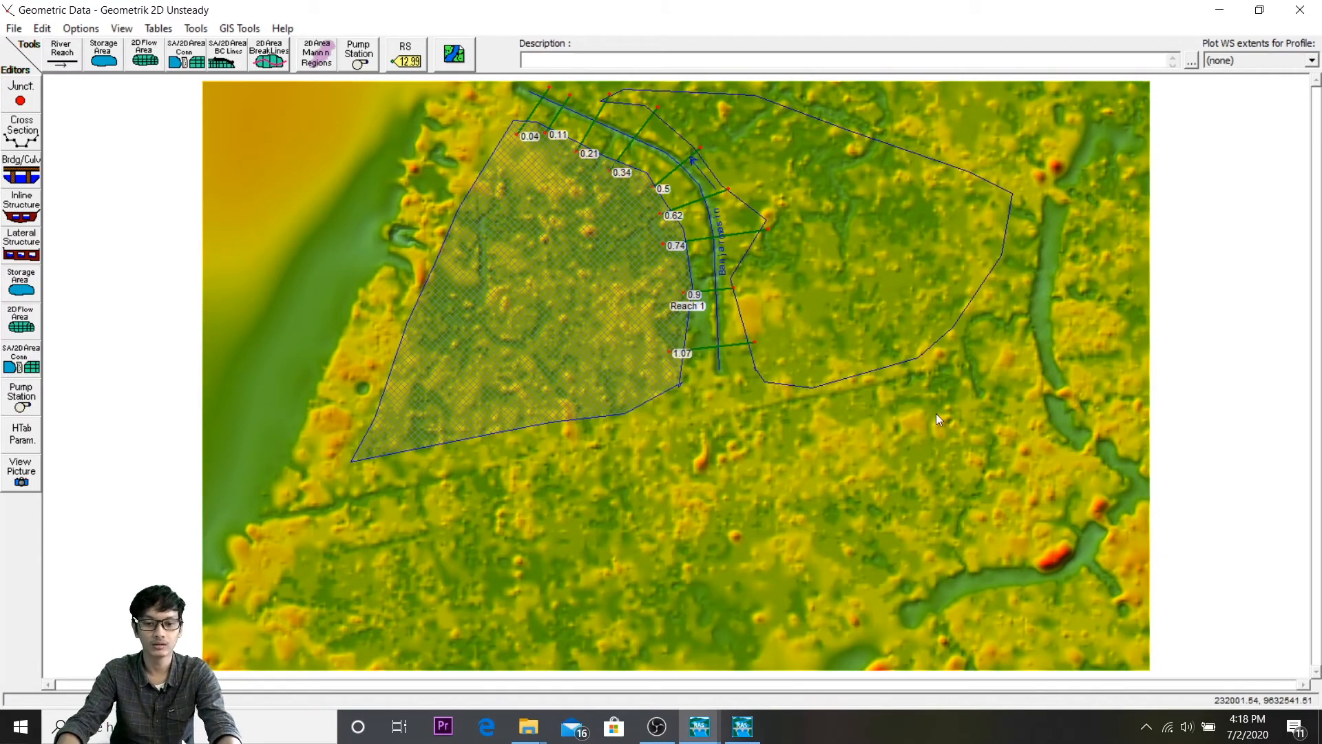
Step: Generate computation points at 20 by 20 spacing in the eastern 2D flow area, and force its mesh recomputation
{"action": "left_click", "coordinate": [875, 250]}
{"action": "left_click", "coordinate": [888, 302]}
{"action": "left_click", "coordinate": [1102, 372]}
{"action": "type", "text": "20"}
{"action": "key", "text": "Tab"}
{"action": "type", "text": "20"}
{"action": "left_click", "coordinate": [957, 408]}
{"action": "left_click", "coordinate": [911, 481]}
{"action": "key", "text": "Return"}
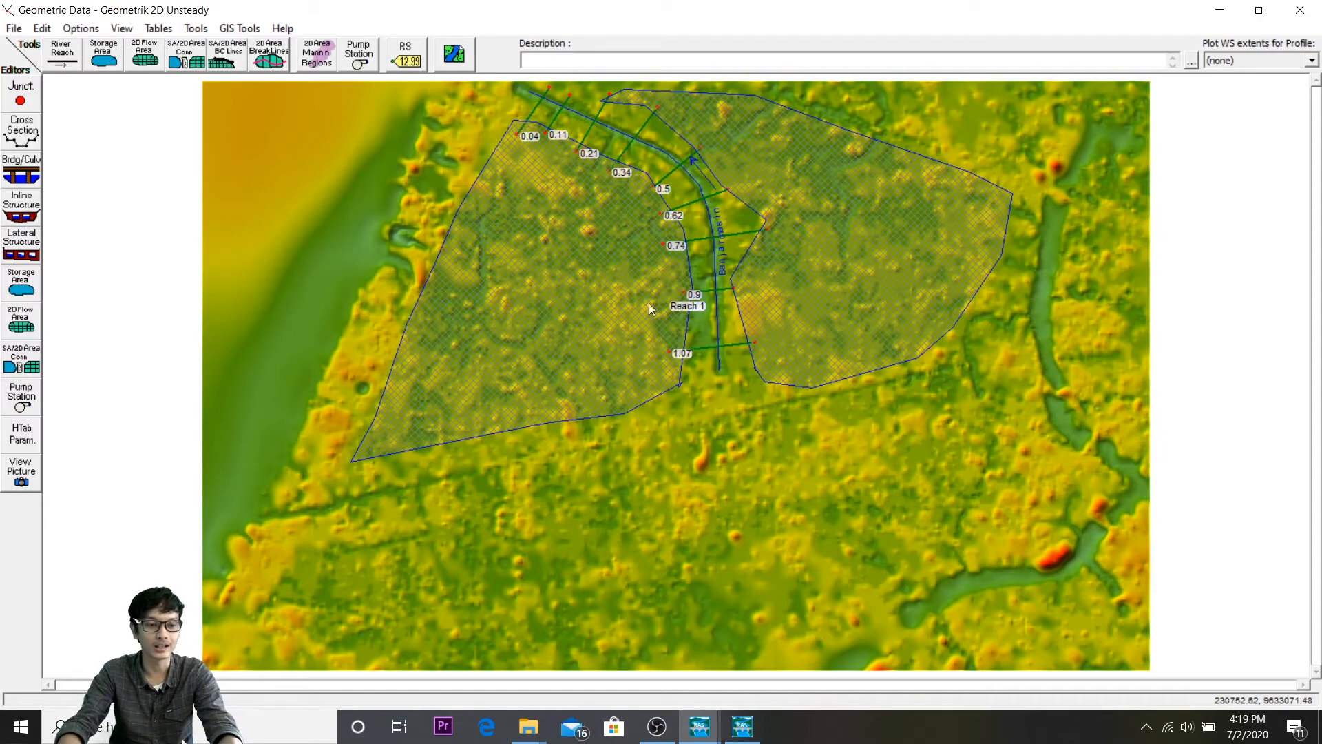
Step: Open the Lateral Structure Editor for the Banjarmasin river, enlarge it, and return to the geometry schematic
{"action": "left_click", "coordinate": [38, 249]}
{"action": "left_click", "coordinate": [37, 248]}
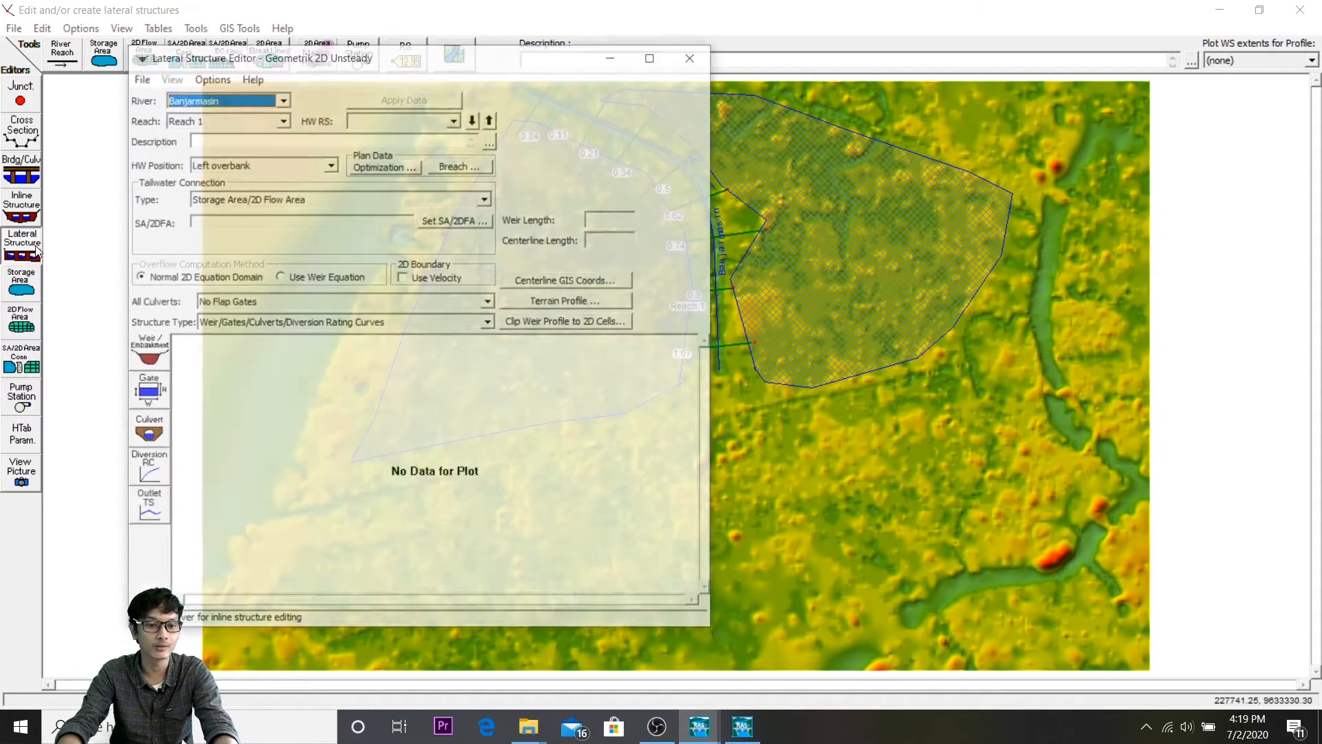
{"action": "double_click", "coordinate": [425, 64]}
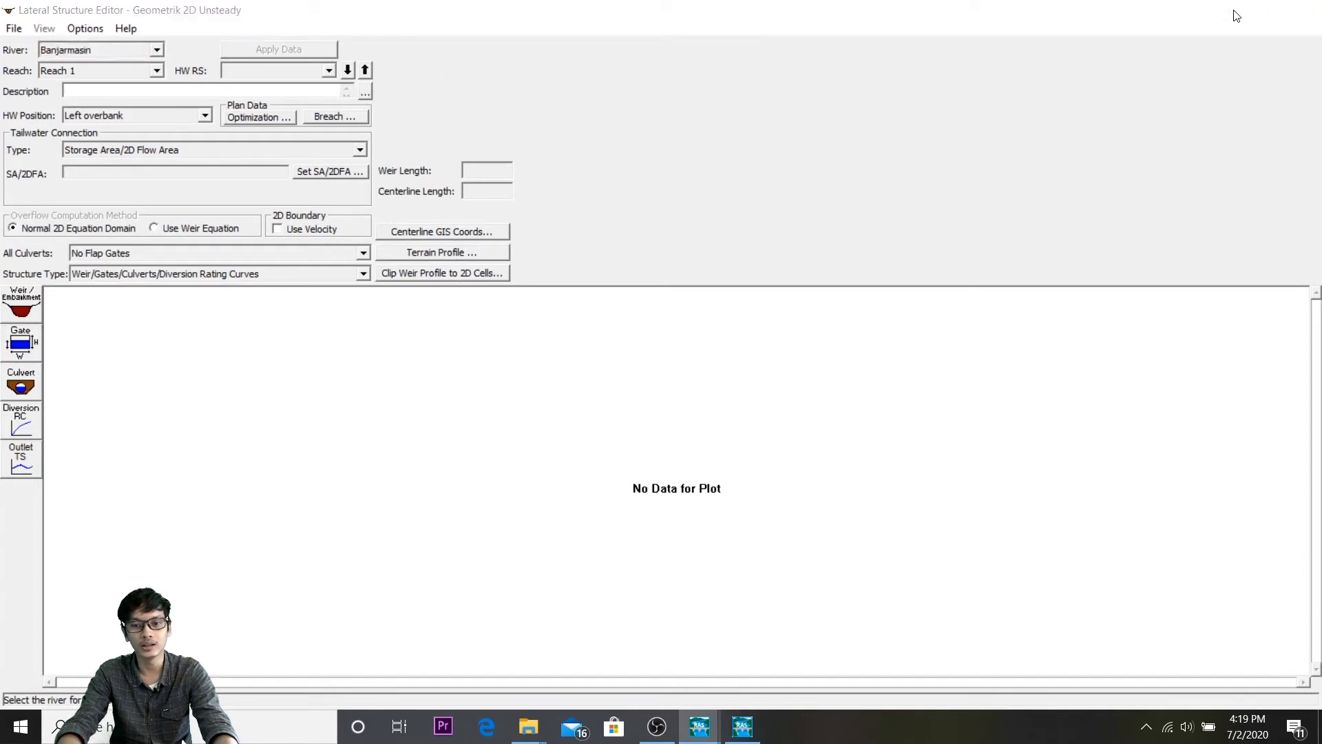
{"action": "left_click", "coordinate": [1301, 10]}
Step: Review the Banjarmasin cross section data at RS 0.9 and from RS 0.04 up to RS 0.5, and close the data window
{"action": "right_click", "coordinate": [709, 291]}
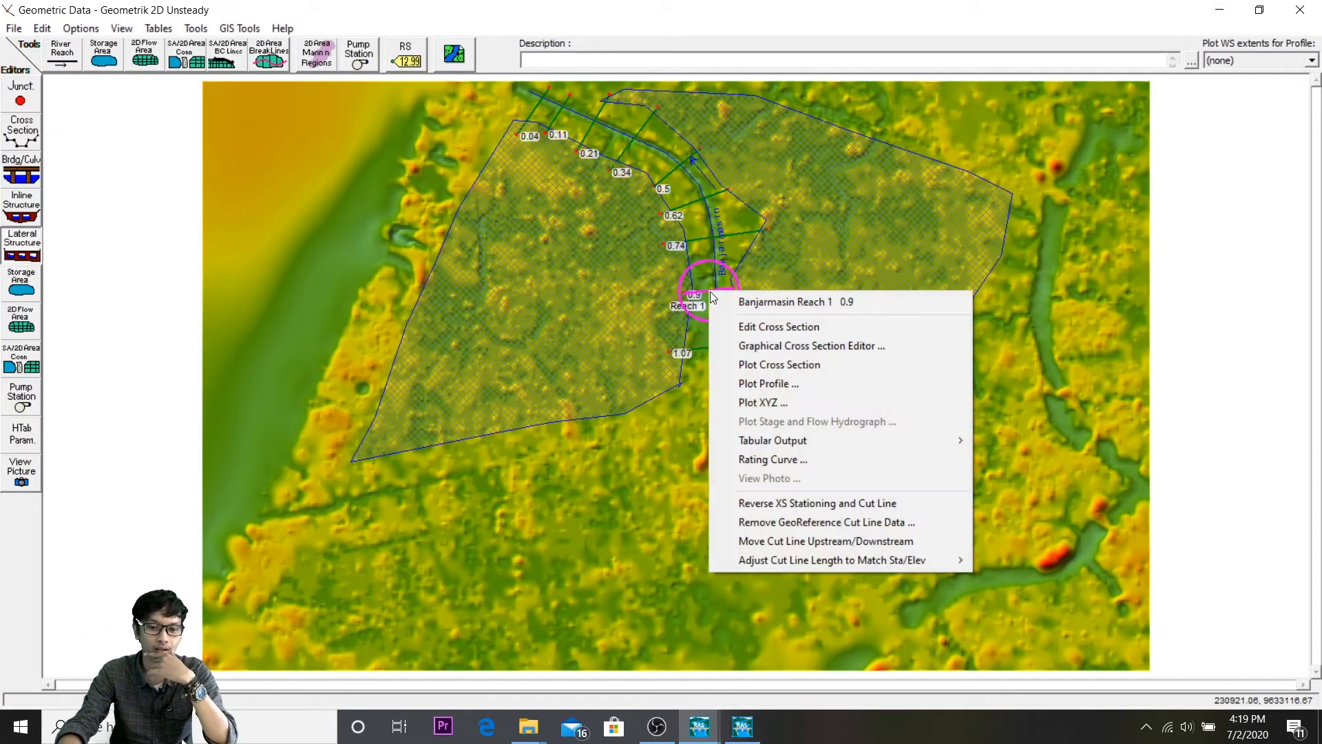
{"action": "left_click", "coordinate": [746, 324]}
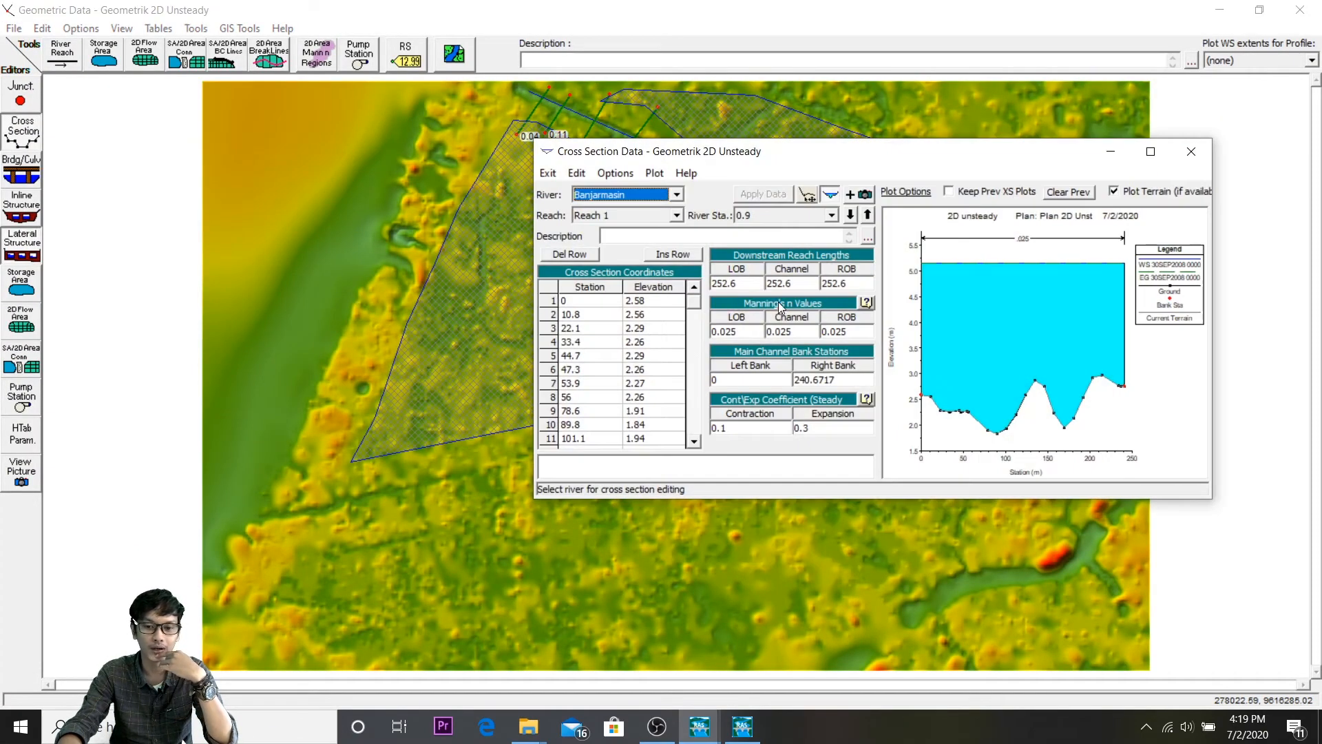
{"action": "left_click_drag", "start_coordinate": [964, 153], "coordinate": [797, 132]}
{"action": "left_click", "coordinate": [701, 195]}
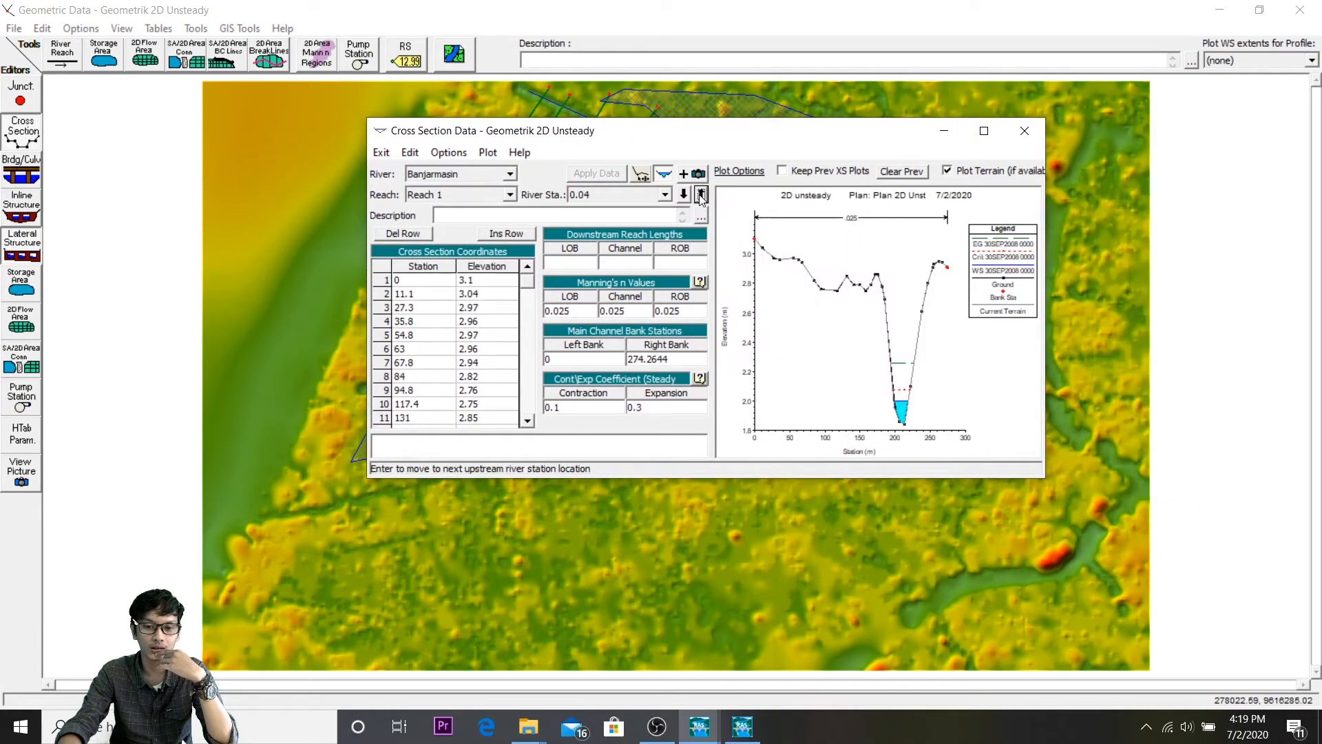
{"action": "left_click", "coordinate": [701, 194]}
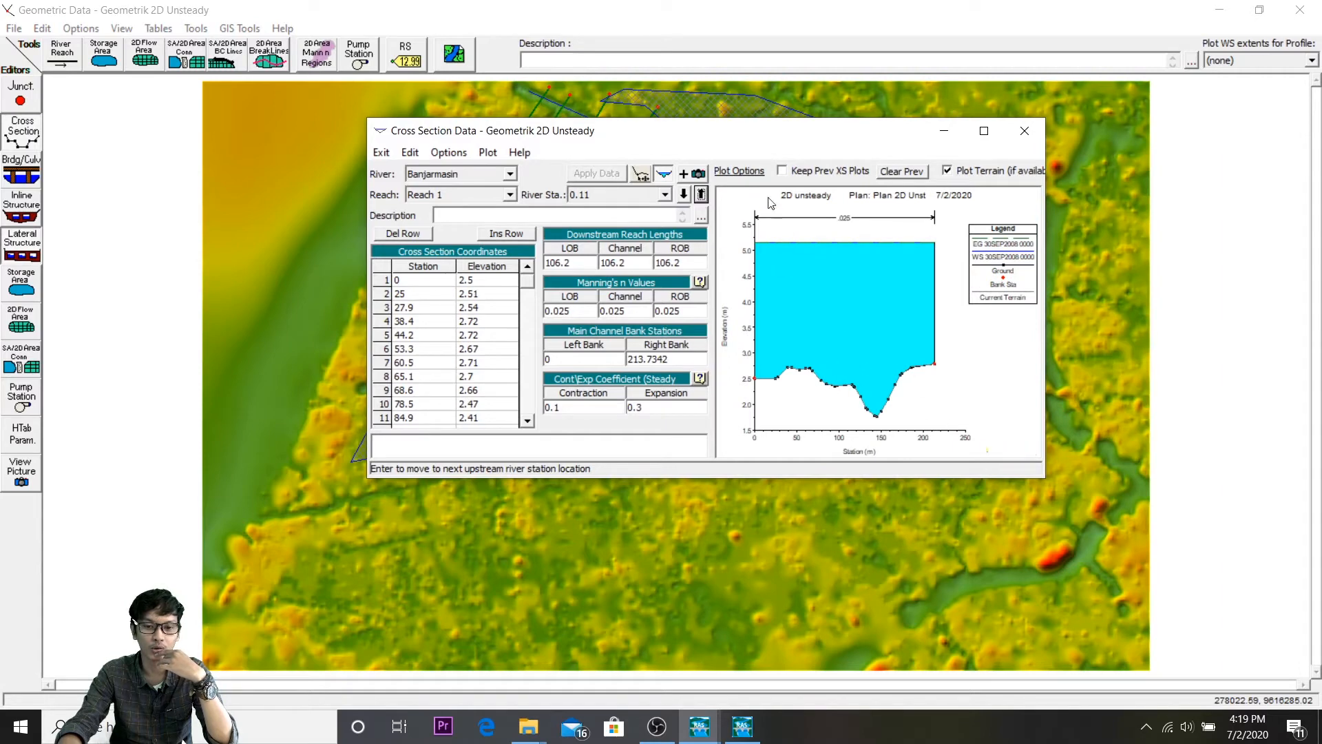
{"action": "left_click", "coordinate": [701, 195]}
{"action": "left_click", "coordinate": [701, 195]}
{"action": "left_click", "coordinate": [701, 195]}
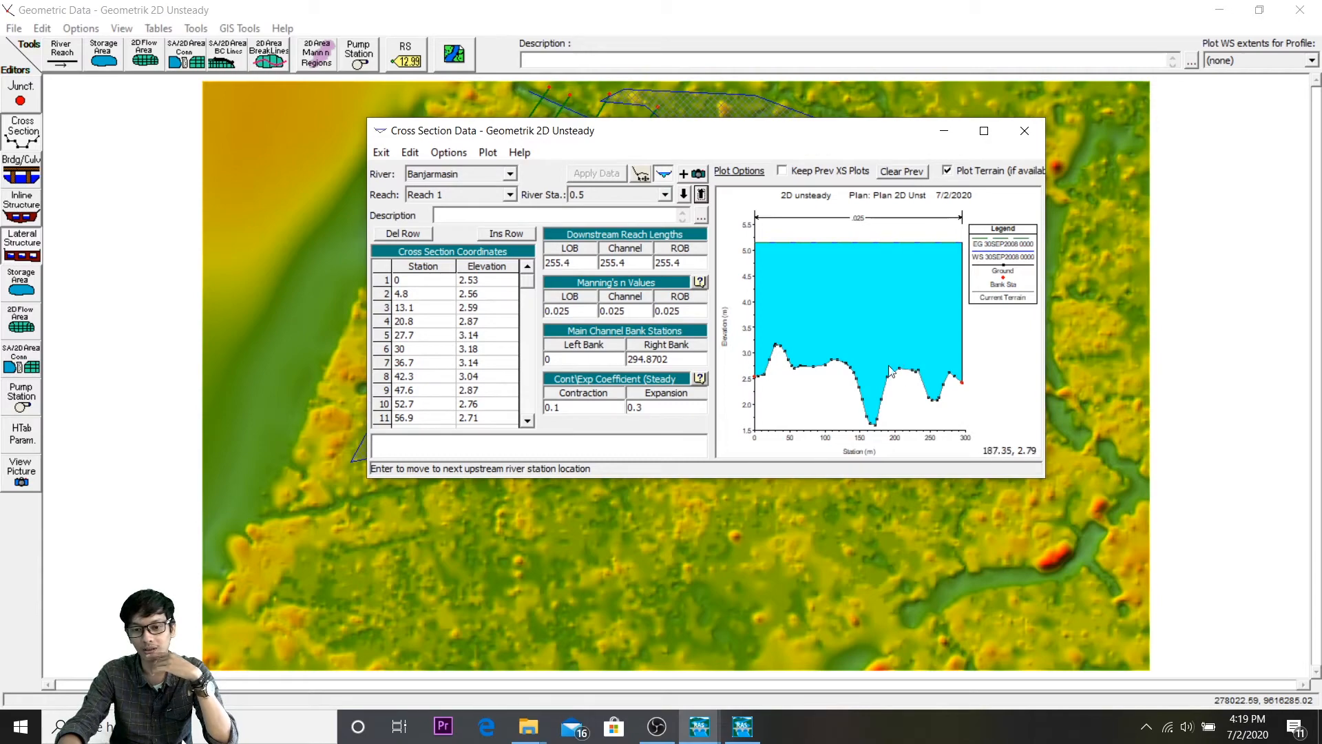
{"action": "left_click", "coordinate": [1024, 131]}
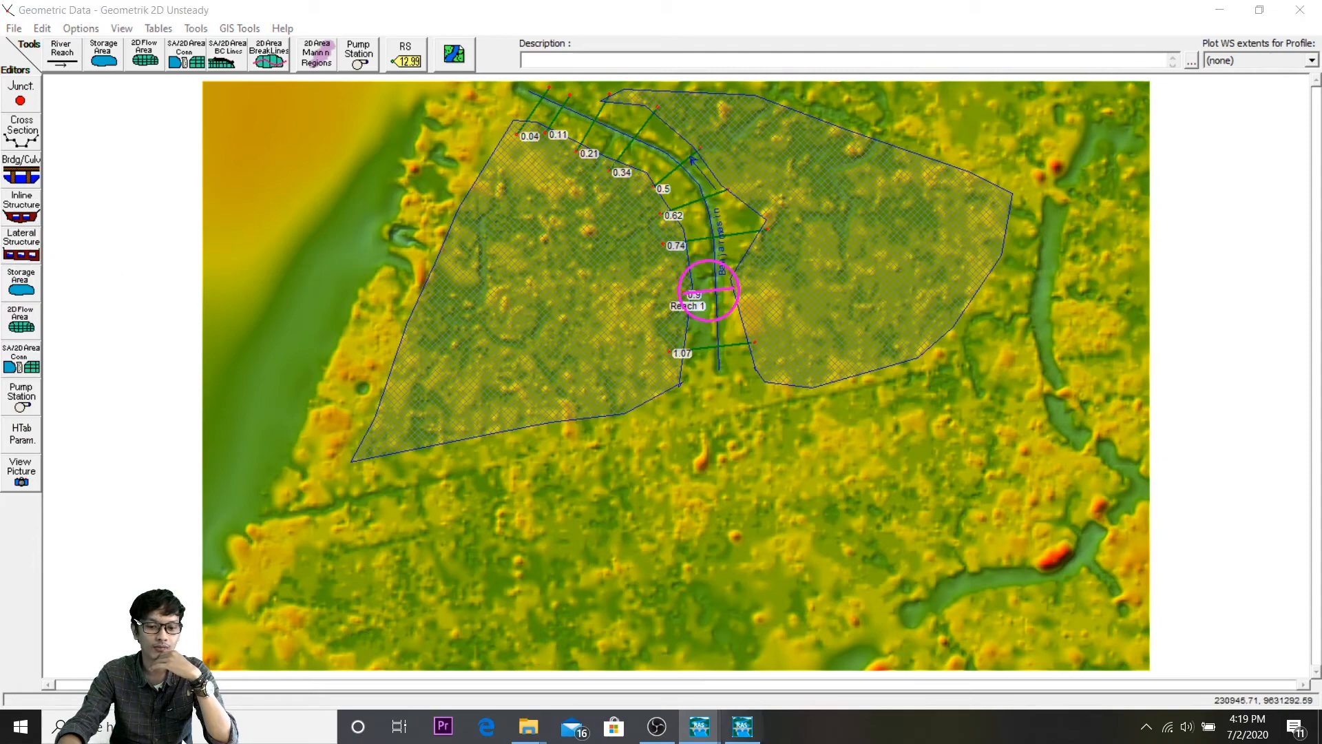
Step: Switch back to the open Lateral Structure Editor
{"action": "left_click", "coordinate": [749, 732]}
{"action": "left_click", "coordinate": [747, 732]}
{"action": "mouse_move", "coordinate": [743, 730]}
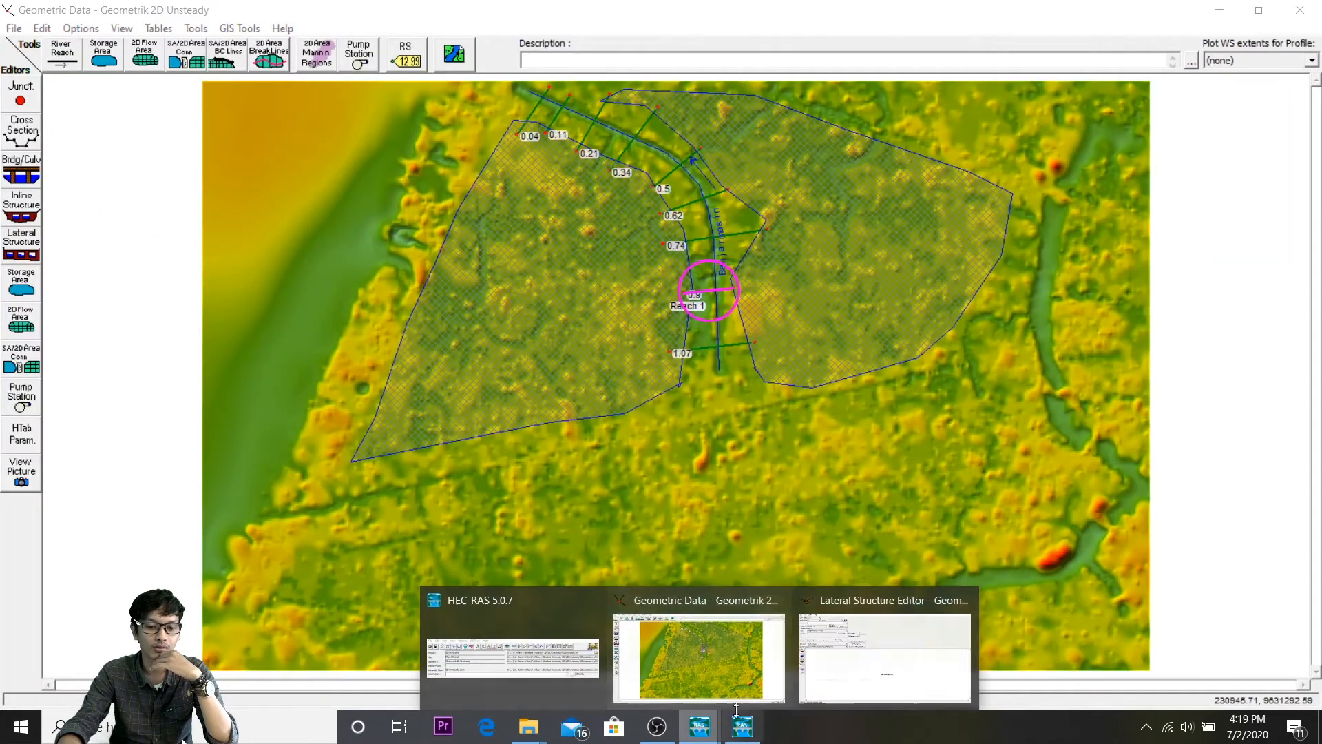
{"action": "left_click", "coordinate": [888, 647]}
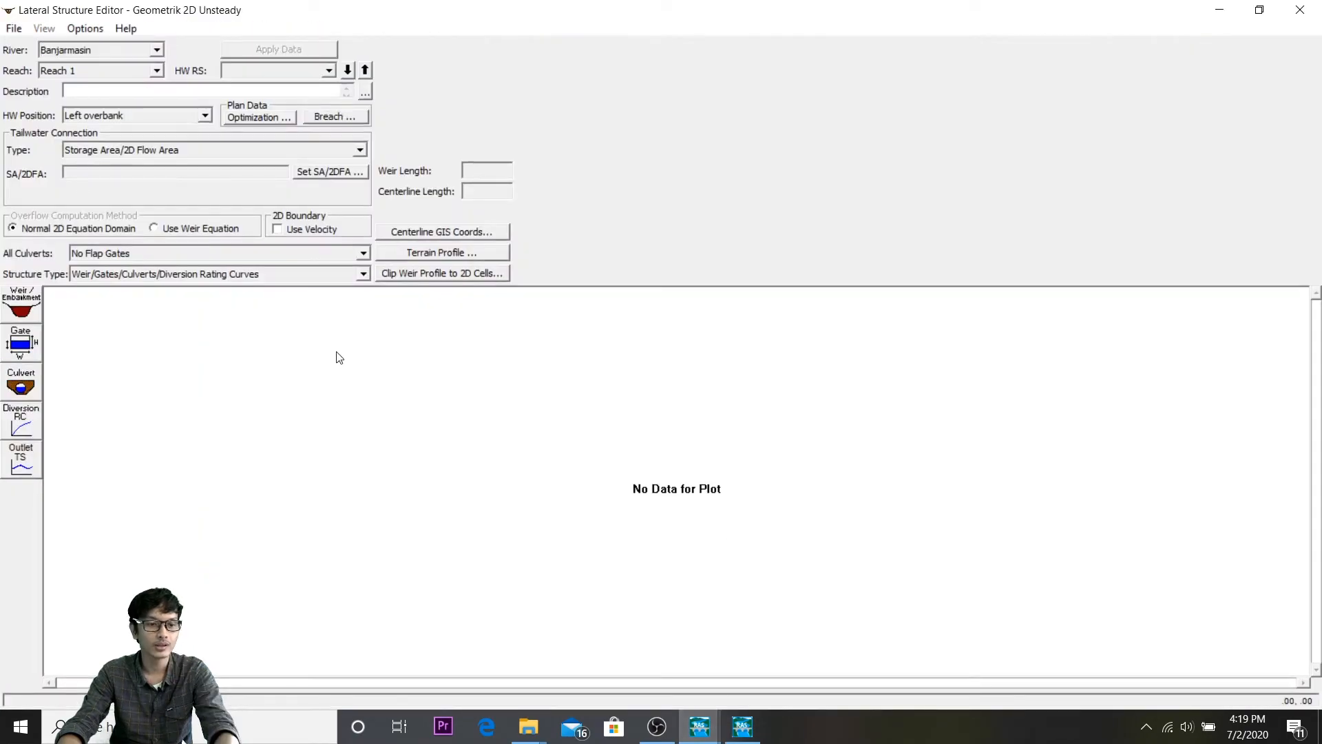
Step: Add a lateral structure at river station 0.85 in Reach 1 of the Banjarmasin river
{"action": "left_click", "coordinate": [1260, 9]}
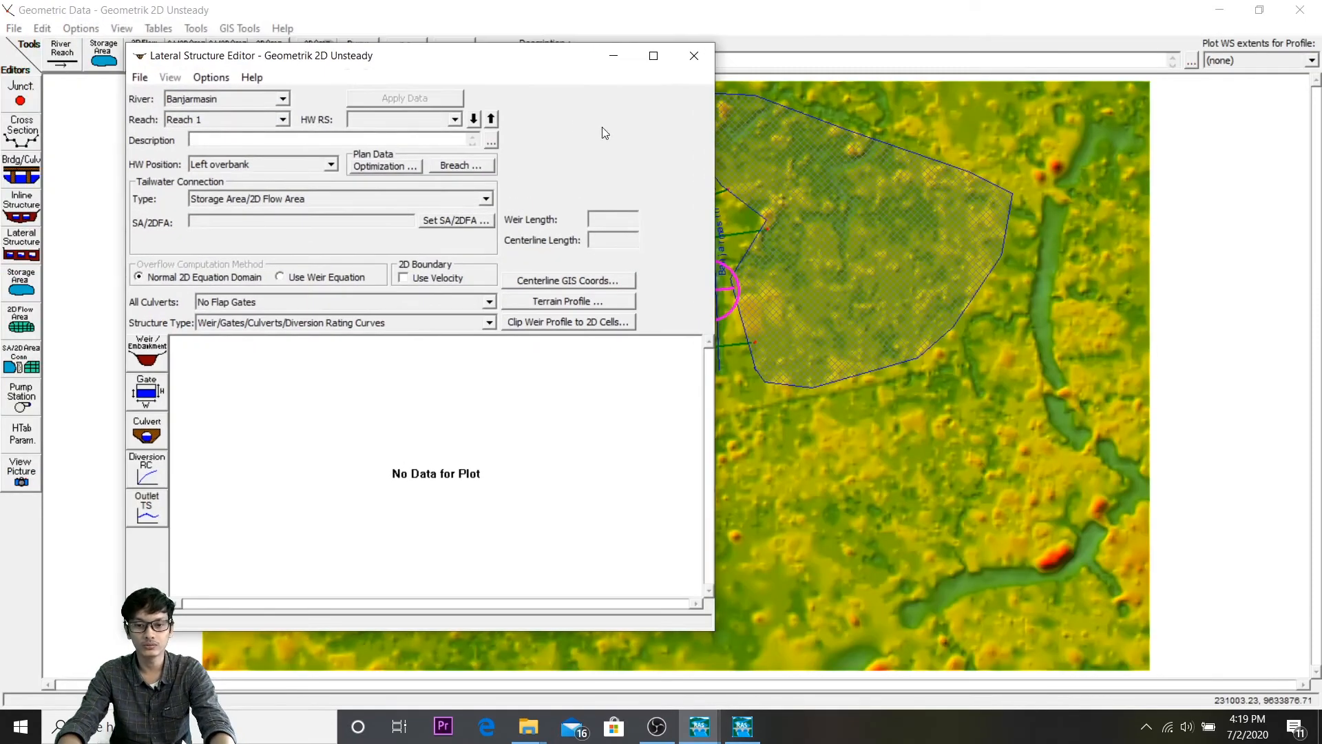
{"action": "left_click_drag", "start_coordinate": [496, 64], "coordinate": [415, 96]}
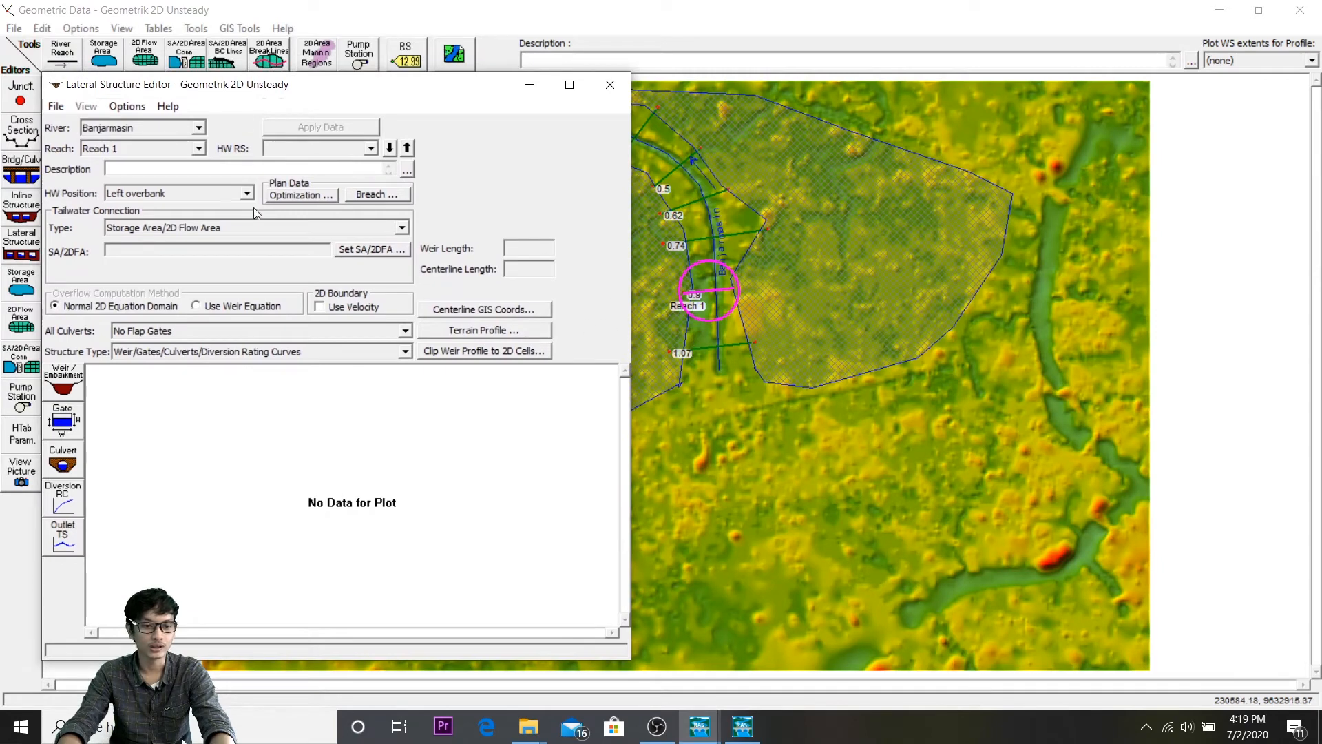
{"action": "left_click", "coordinate": [130, 108]}
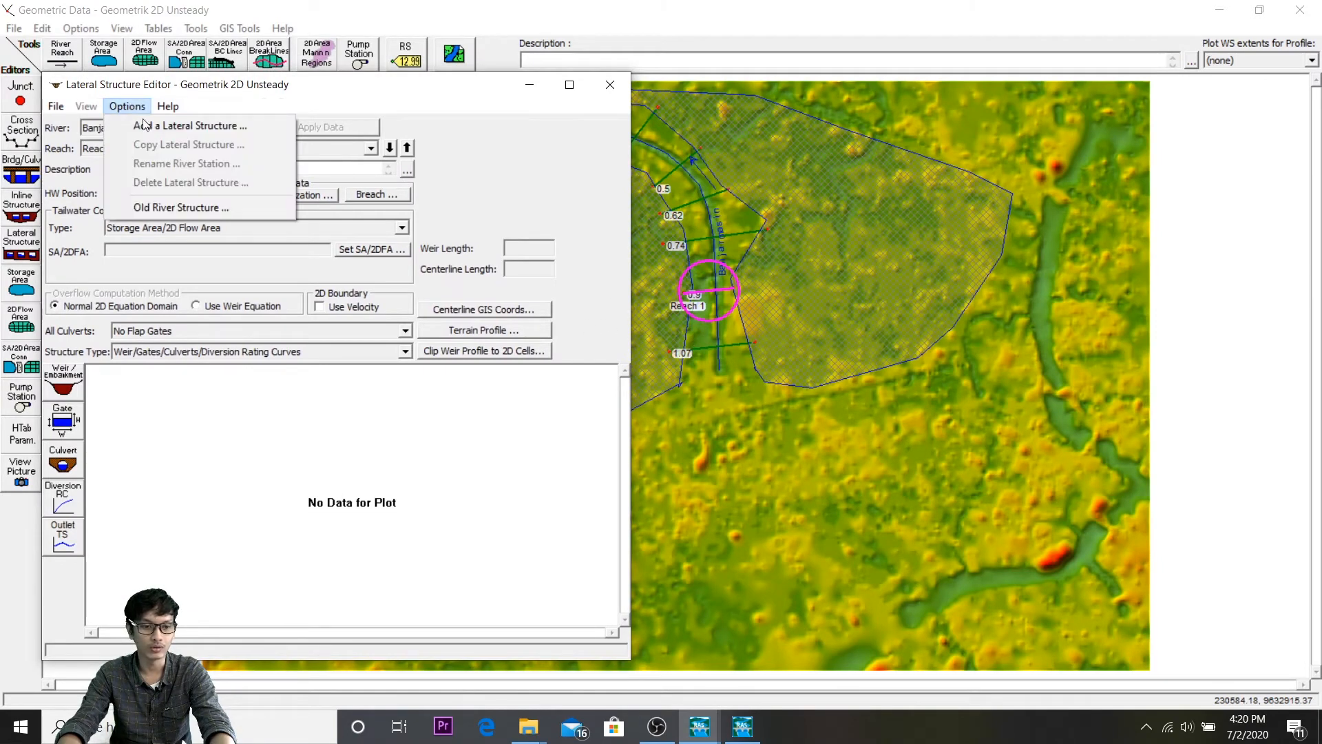
{"action": "left_click", "coordinate": [168, 125]}
{"action": "type", "text": "0.95"}
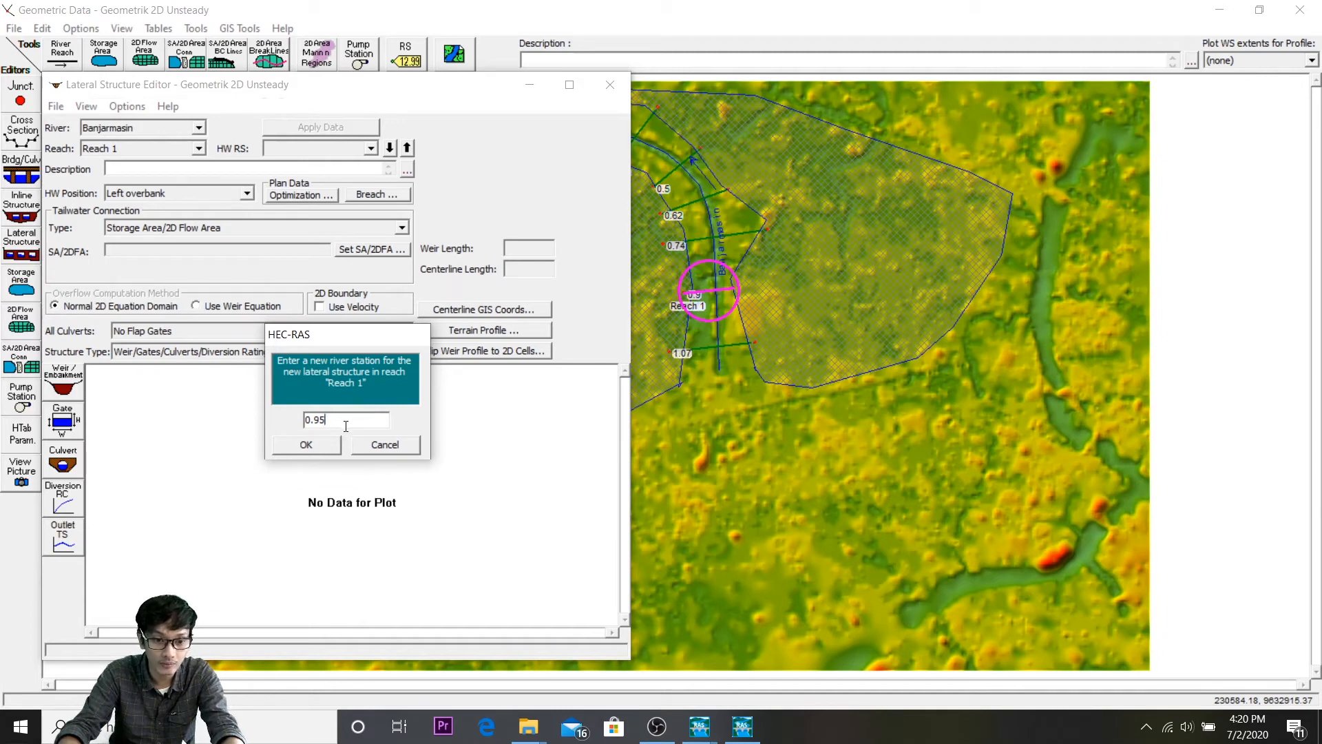
{"action": "left_click_drag", "start_coordinate": [327, 422], "coordinate": [320, 422]}
{"action": "key", "text": "BackSpace"}
{"action": "key", "text": "BackSpace"}
{"action": "type", "text": "85"}
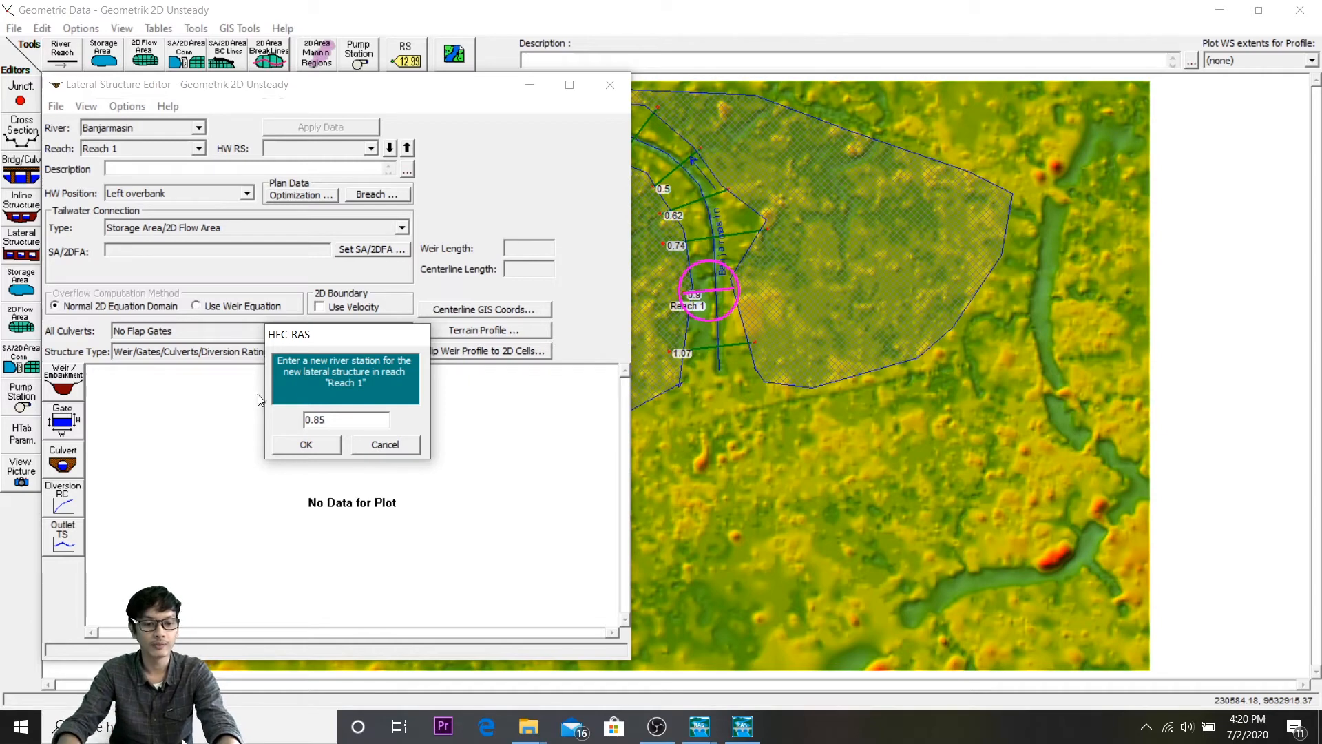
{"action": "left_click", "coordinate": [303, 444]}
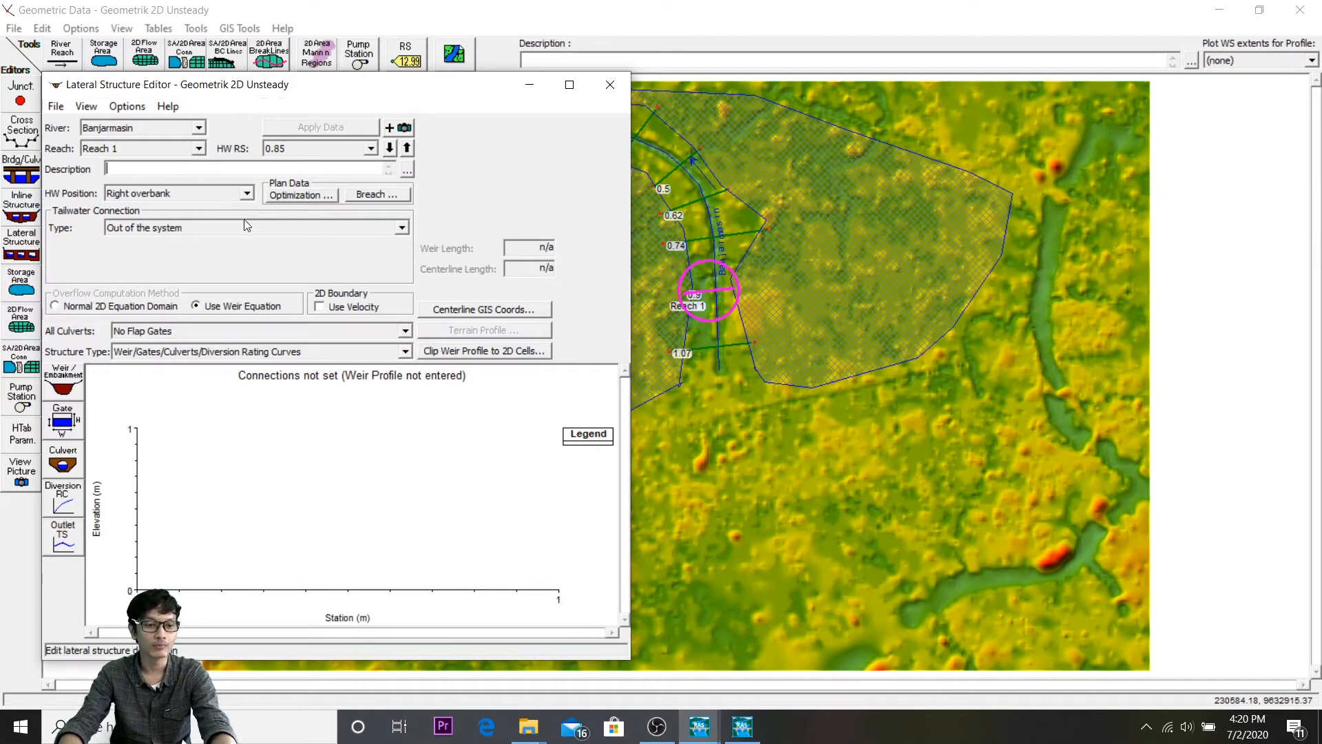
Step: Set the structure's headwater position to Left overbank, connect its tailwater to 2D flow area 1, and apply the data
{"action": "left_click", "coordinate": [217, 192]}
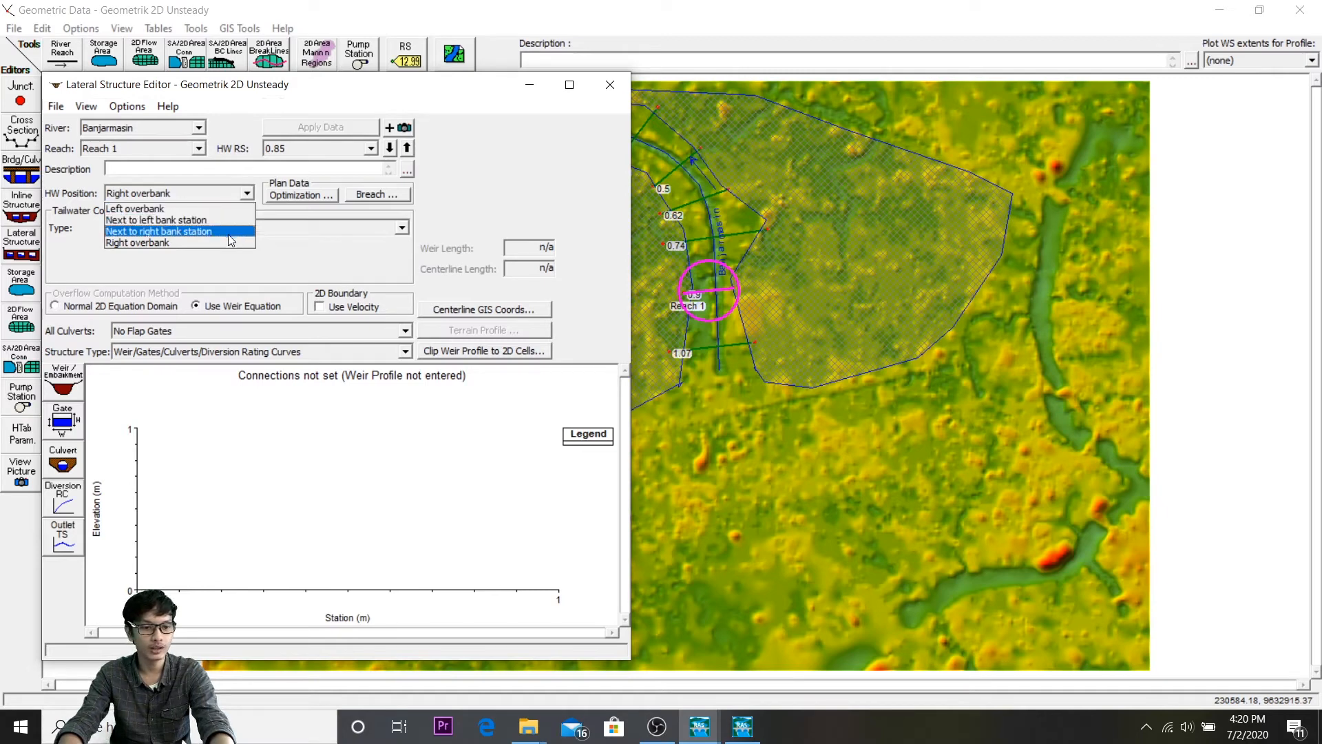
{"action": "left_click", "coordinate": [237, 208]}
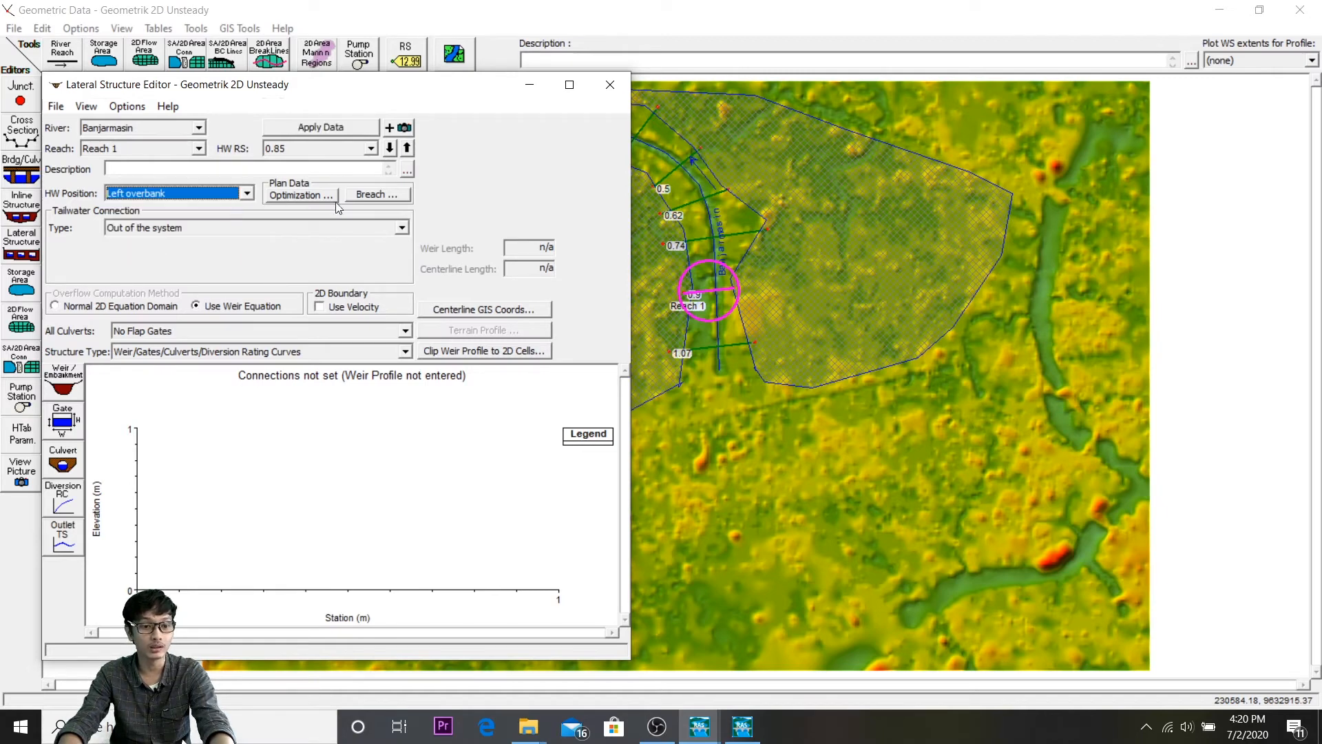
{"action": "left_click", "coordinate": [361, 232]}
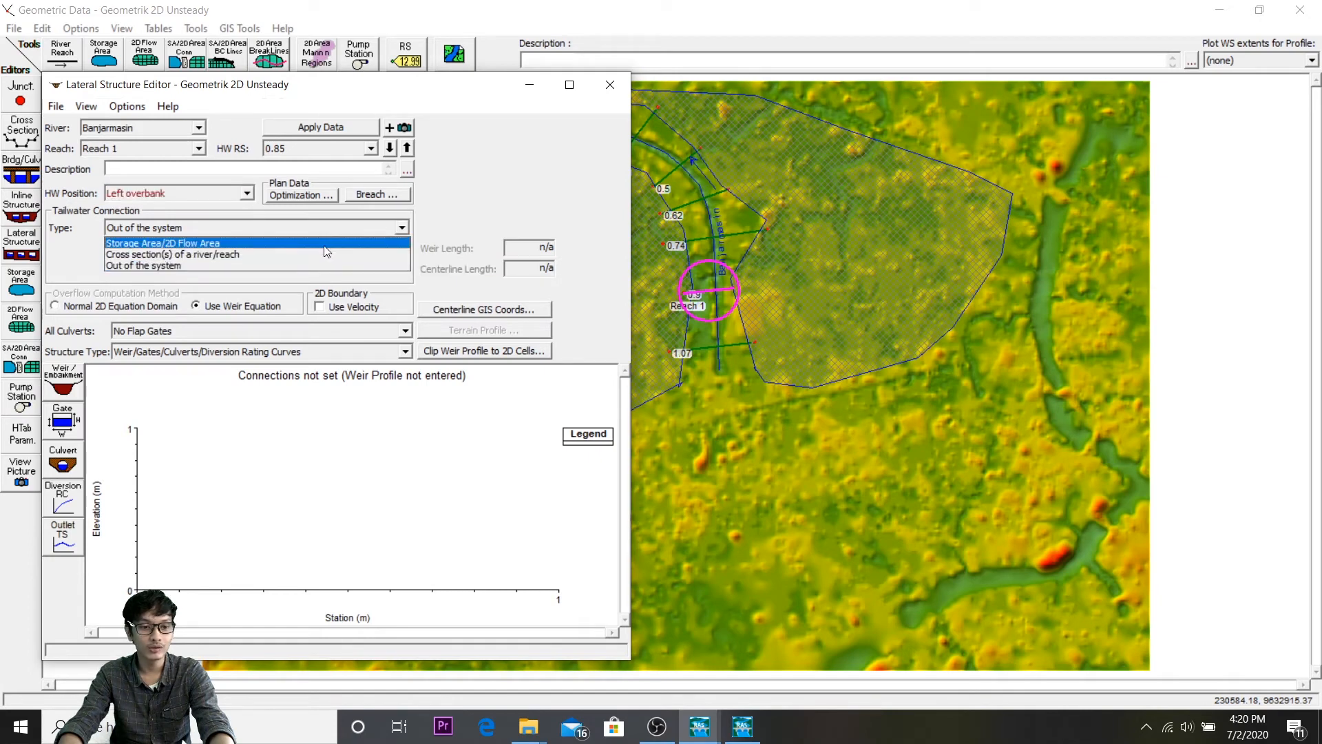
{"action": "left_click", "coordinate": [327, 247]}
{"action": "left_click", "coordinate": [353, 251]}
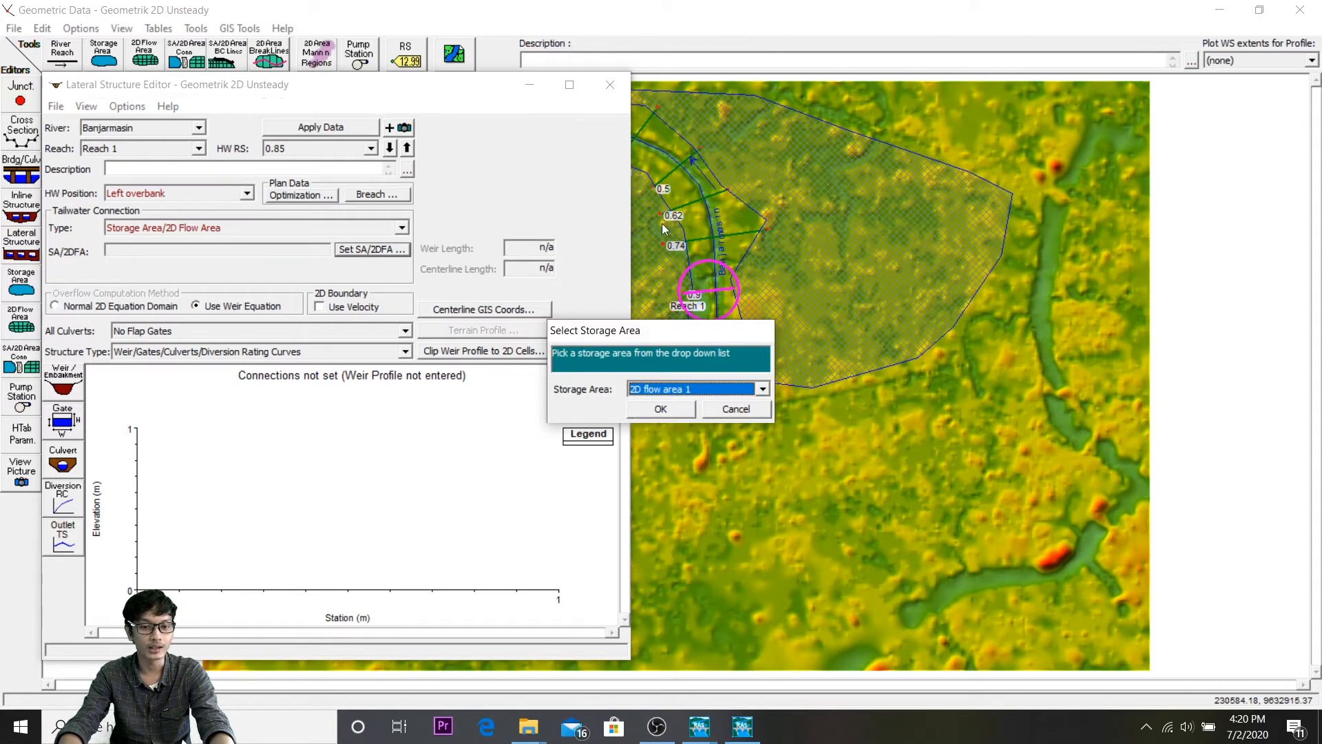
{"action": "left_click", "coordinate": [664, 407]}
{"action": "left_click", "coordinate": [338, 128]}
Step: Open the structure's weir embankment data, and set the weir width to 2 and the distance to the upstream cross section to 5
{"action": "left_click", "coordinate": [63, 383]}
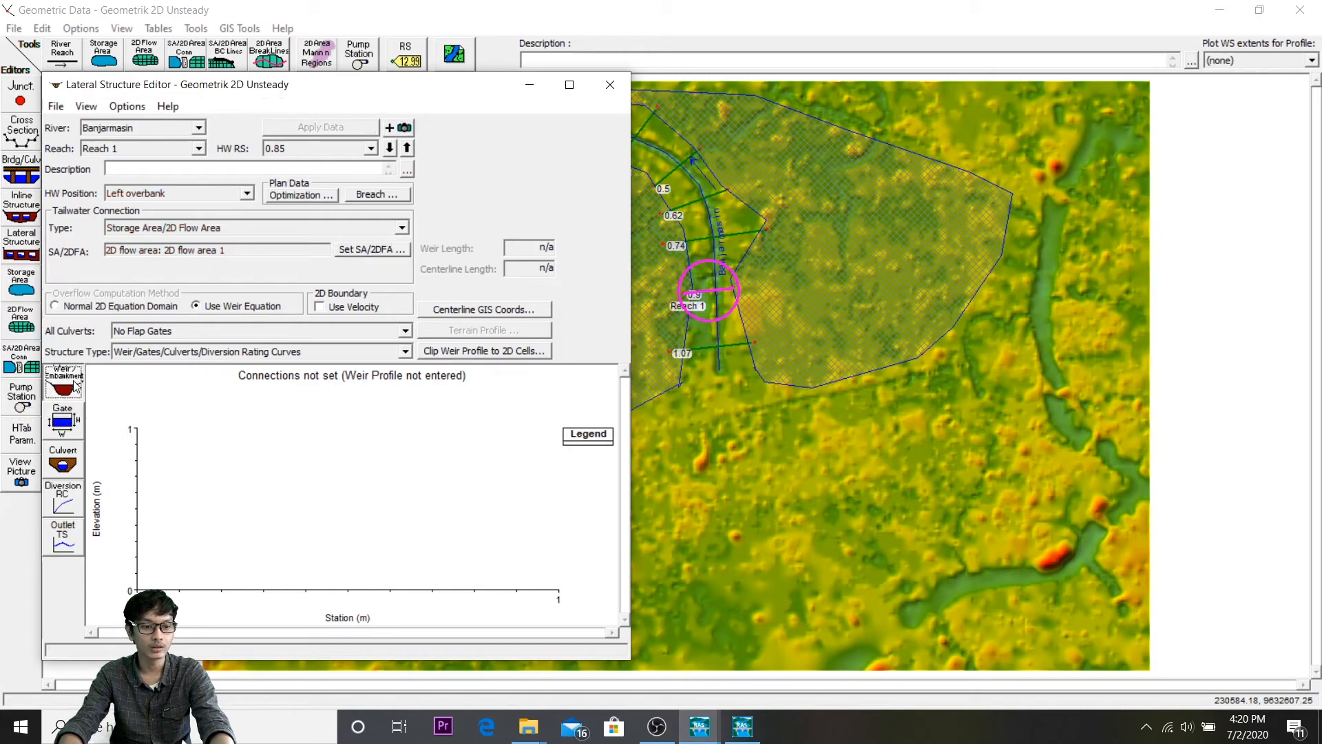
{"action": "double_click", "coordinate": [576, 201]}
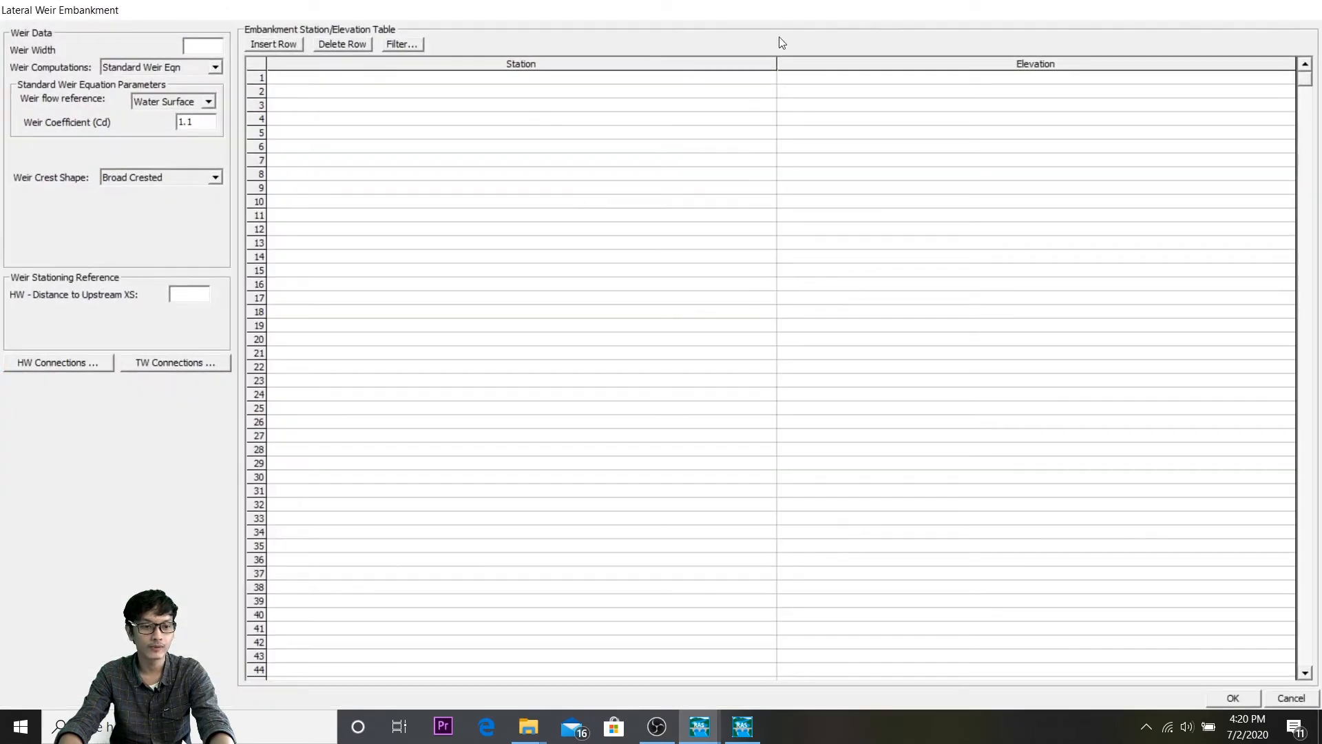
{"action": "double_click", "coordinate": [883, 13]}
{"action": "left_click_drag", "start_coordinate": [565, 204], "coordinate": [712, 126]}
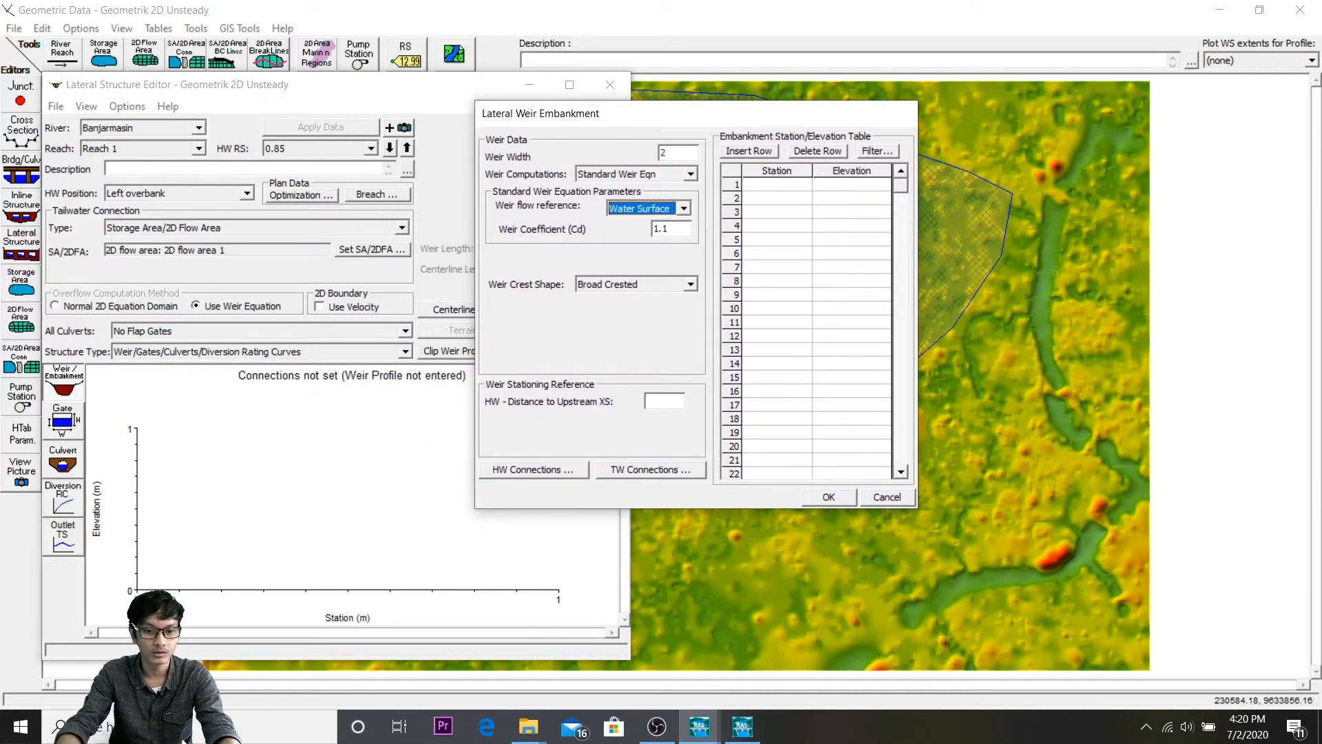
{"action": "left_click", "coordinate": [670, 401]}
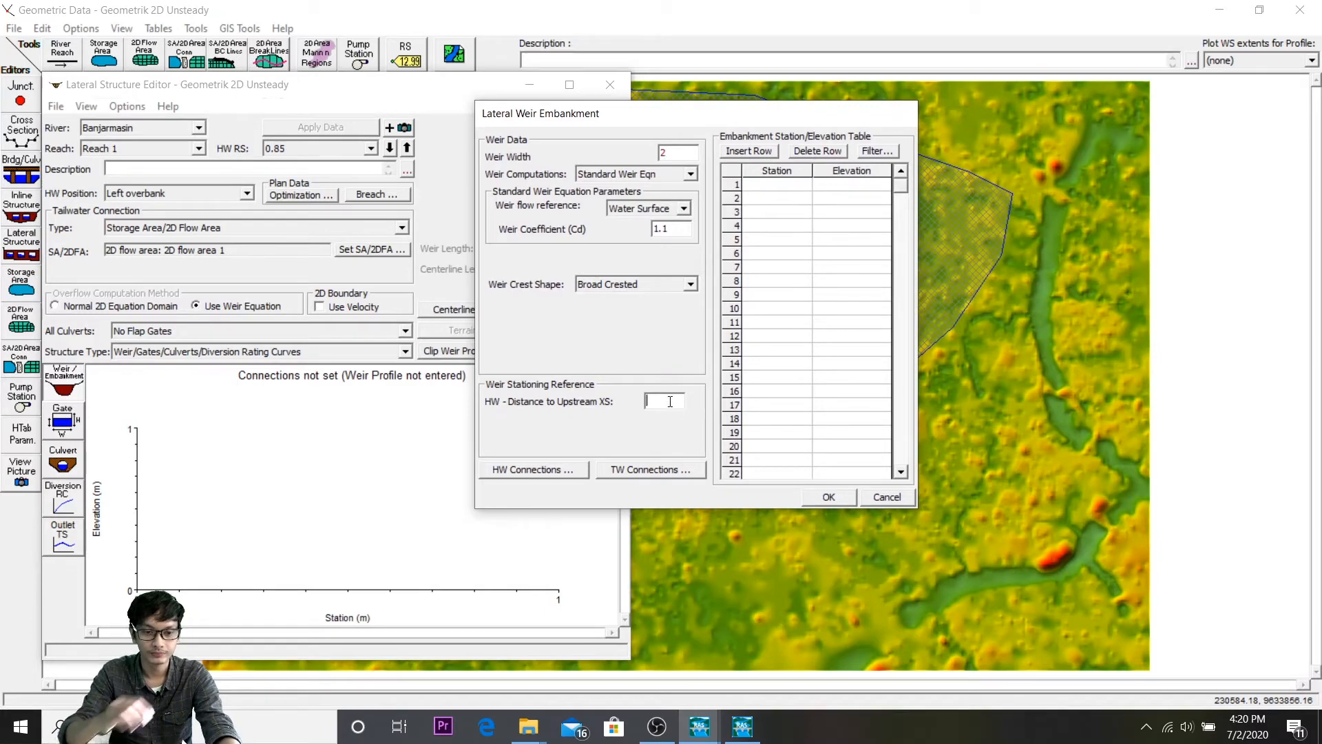
Step: Enter weir embankment stations 0 and 100, both at elevation 2, accept the data, and close the Lateral Structure Editor
{"action": "left_click", "coordinate": [786, 184]}
{"action": "type", "text": "0"}
{"action": "key", "text": "Return"}
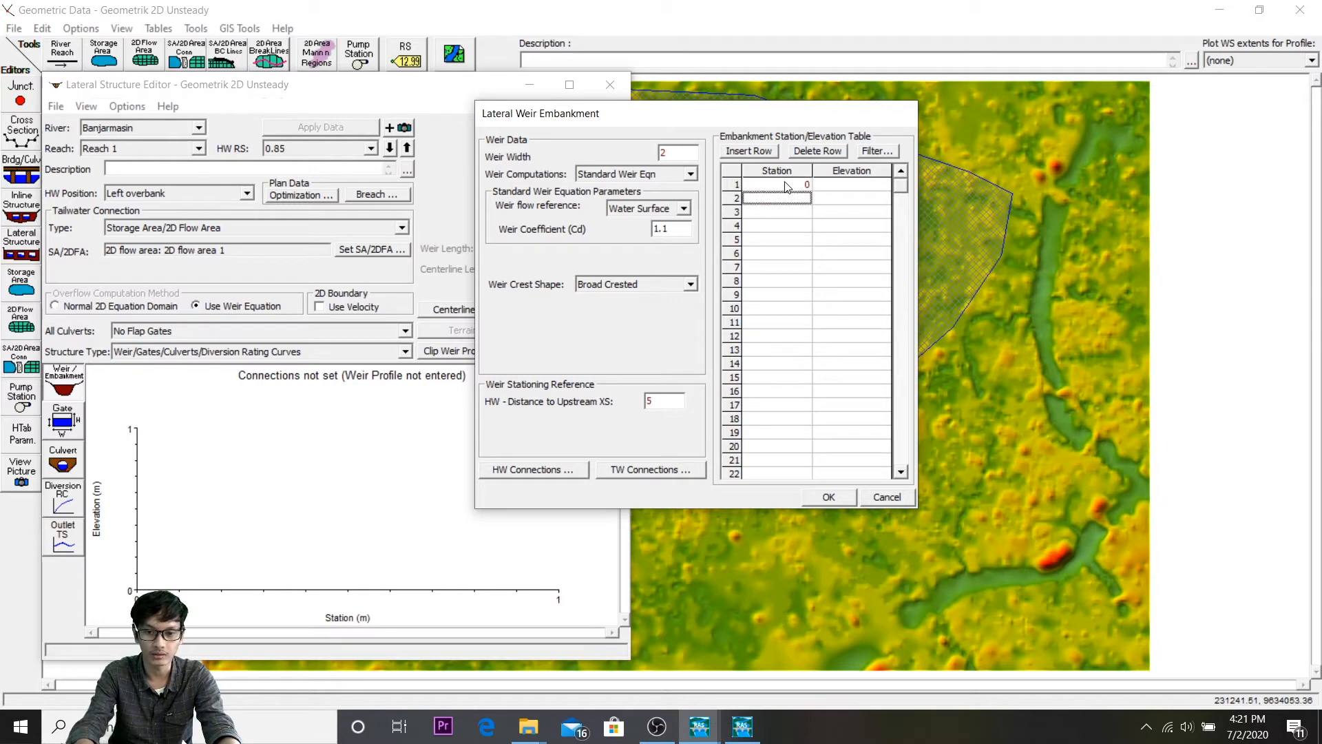
{"action": "type", "text": "100"}
{"action": "key", "text": "Tab"}
{"action": "key", "text": "Up"}
{"action": "type", "text": "2"}
{"action": "key", "text": "Down"}
{"action": "key", "text": "Up"}
{"action": "key", "text": "Down"}
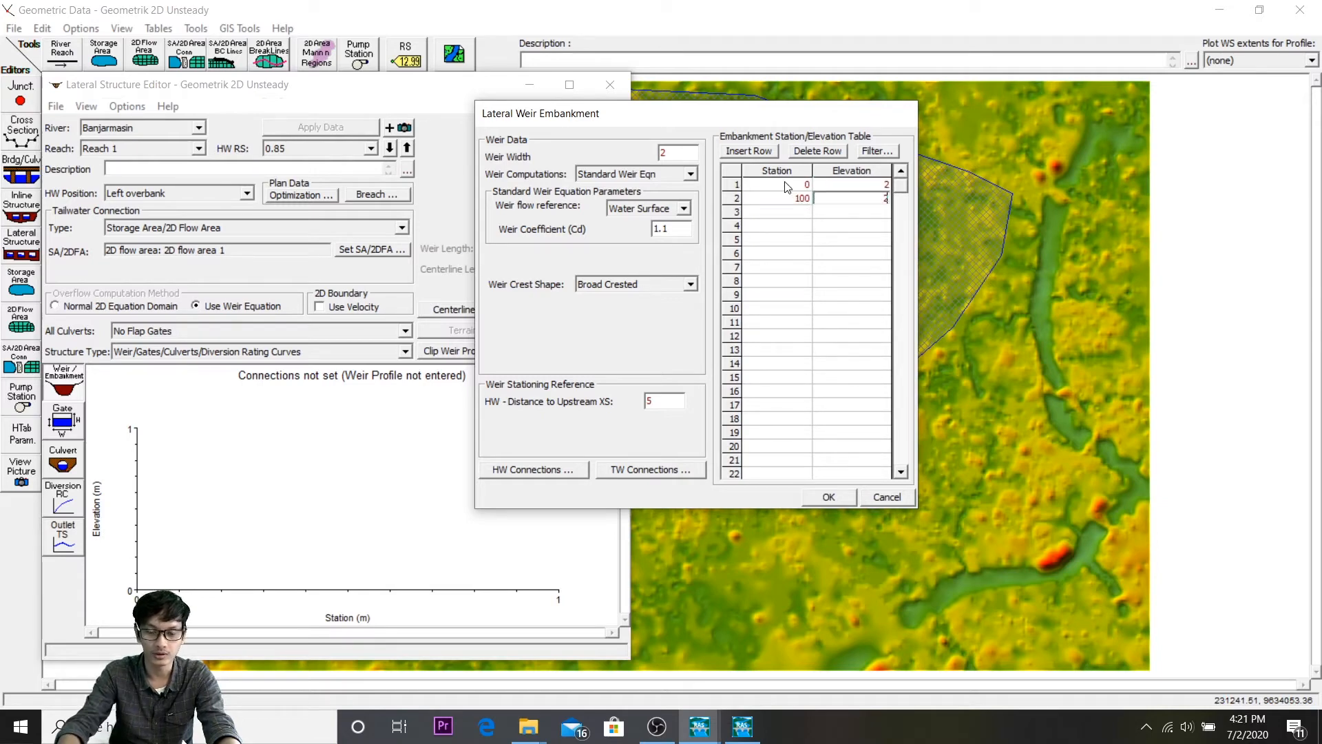
{"action": "left_click", "coordinate": [830, 498]}
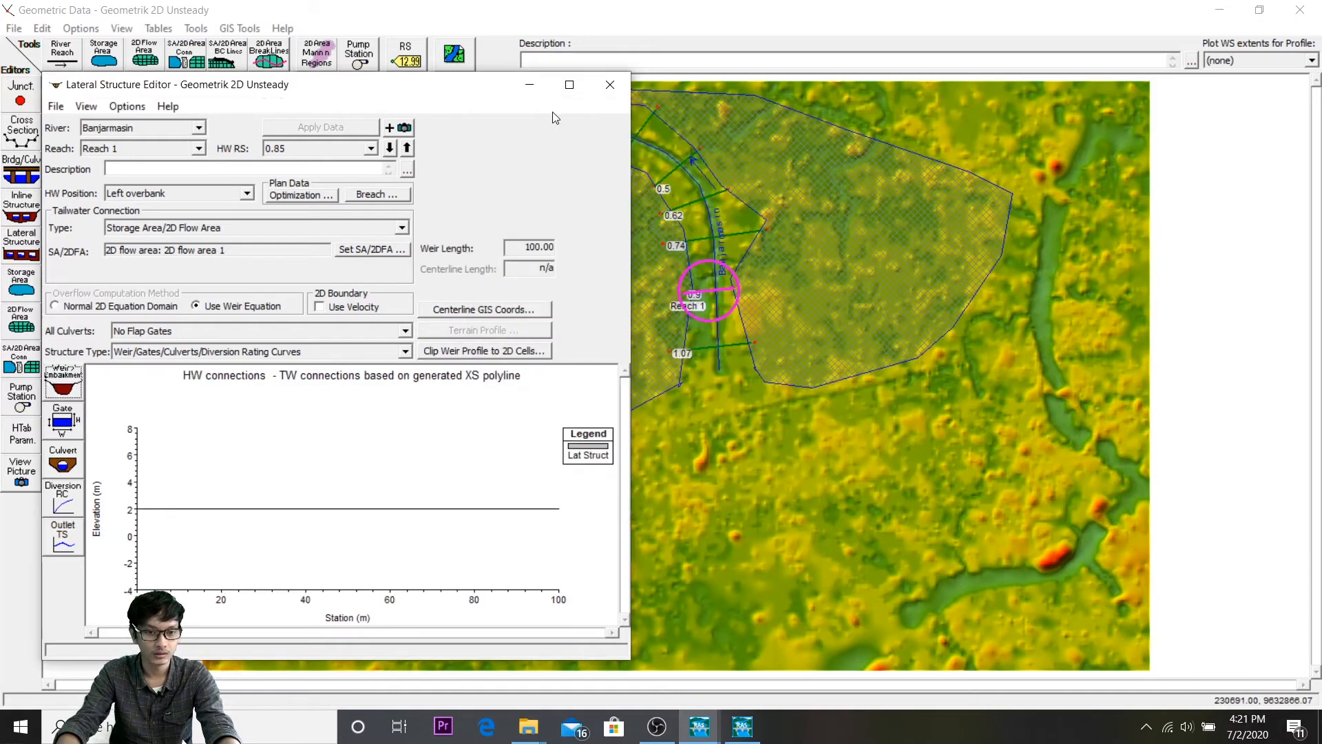
{"action": "left_click", "coordinate": [610, 84]}
Step: Review 2D flow area 1 and the RS 0.85 structure's weir embankment data from the schematic, and close the geometric data
{"action": "left_click", "coordinate": [692, 278]}
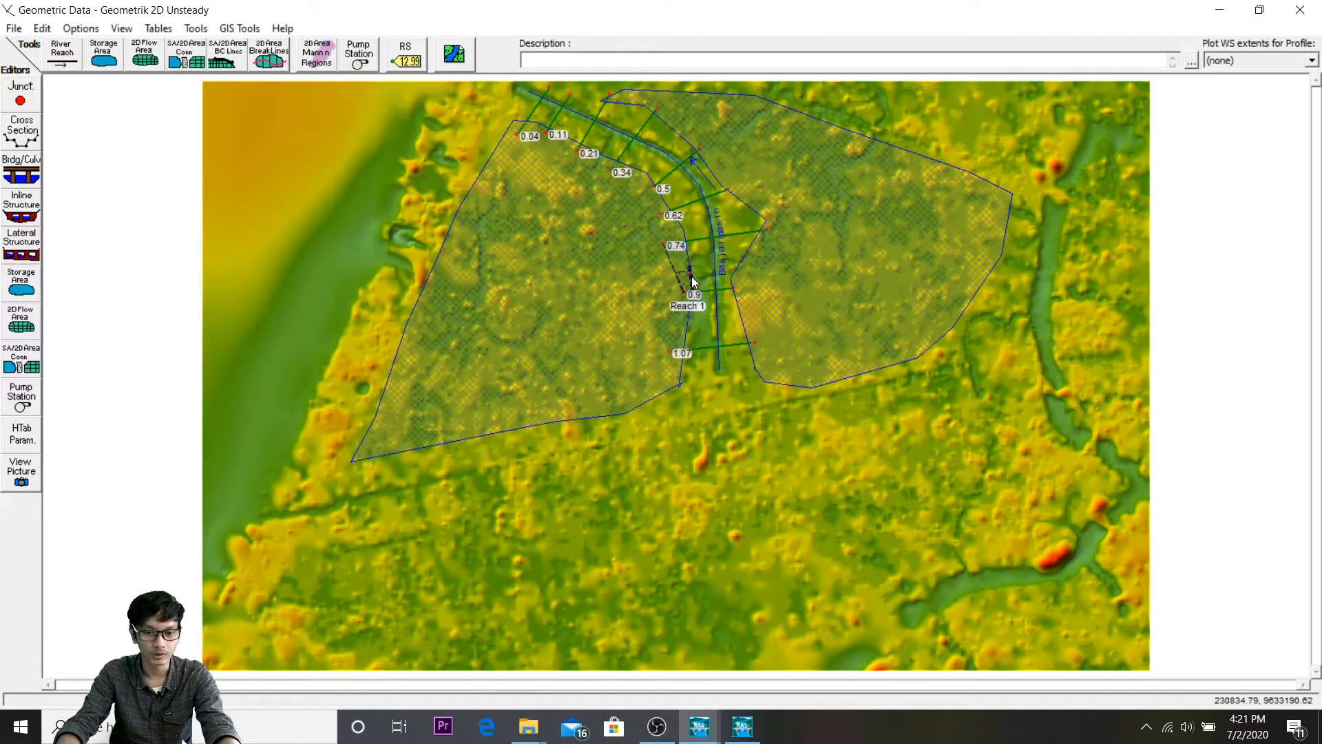
{"action": "right_click", "coordinate": [692, 281]}
{"action": "left_click", "coordinate": [736, 316]}
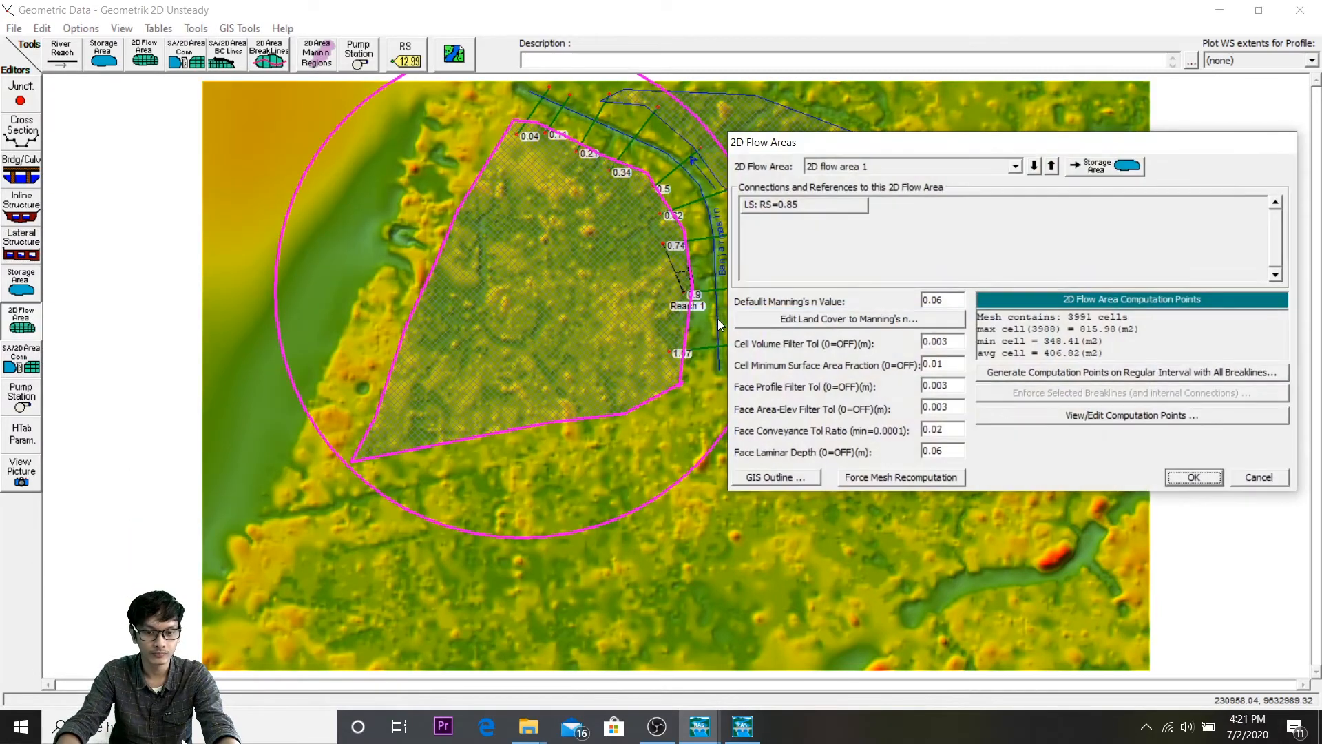
{"action": "left_click", "coordinate": [1250, 474]}
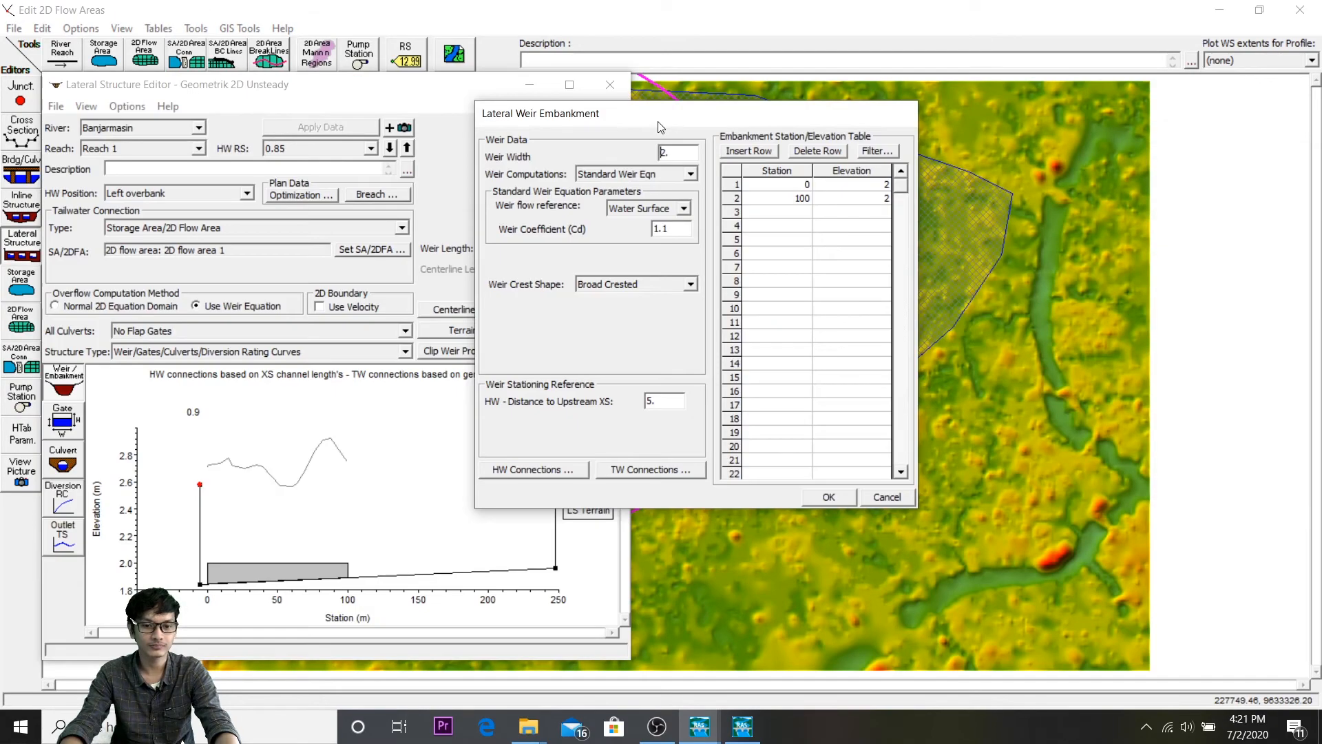
{"action": "left_click_drag", "start_coordinate": [655, 122], "coordinate": [705, 112]}
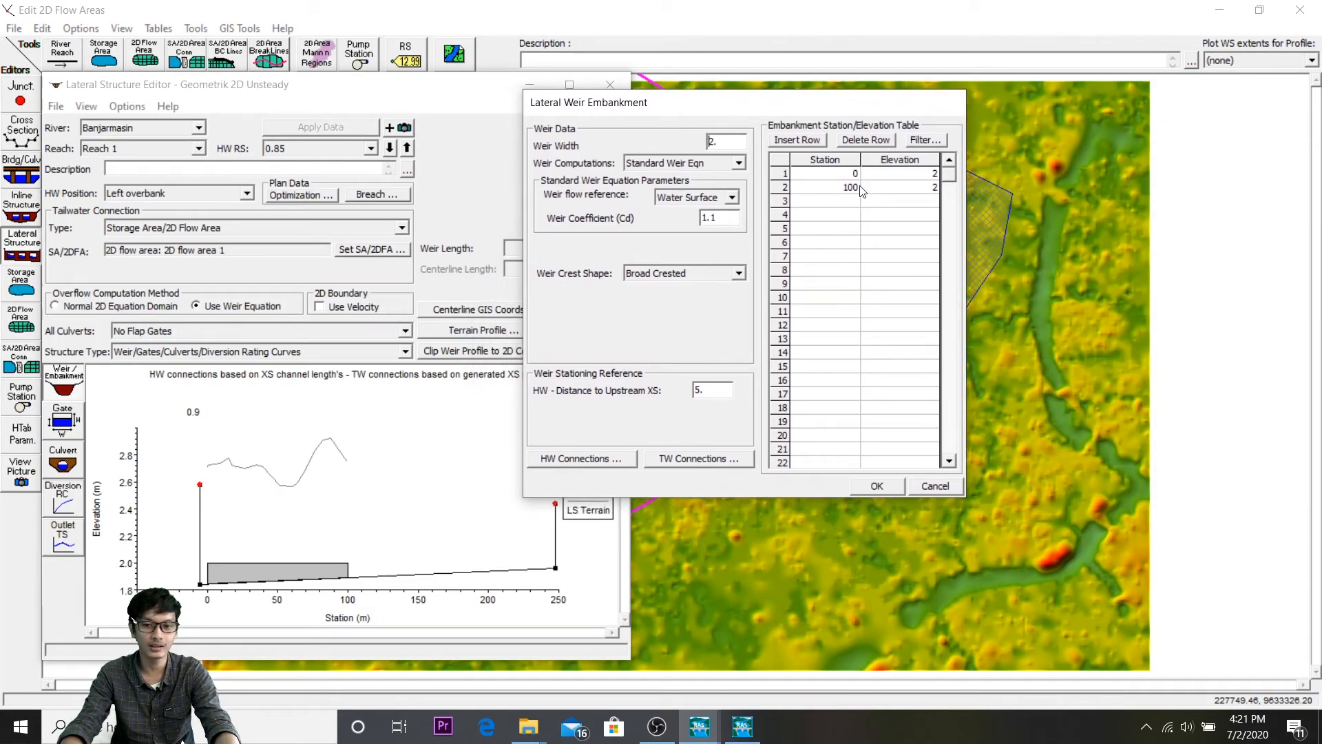
{"action": "left_click", "coordinate": [925, 177]}
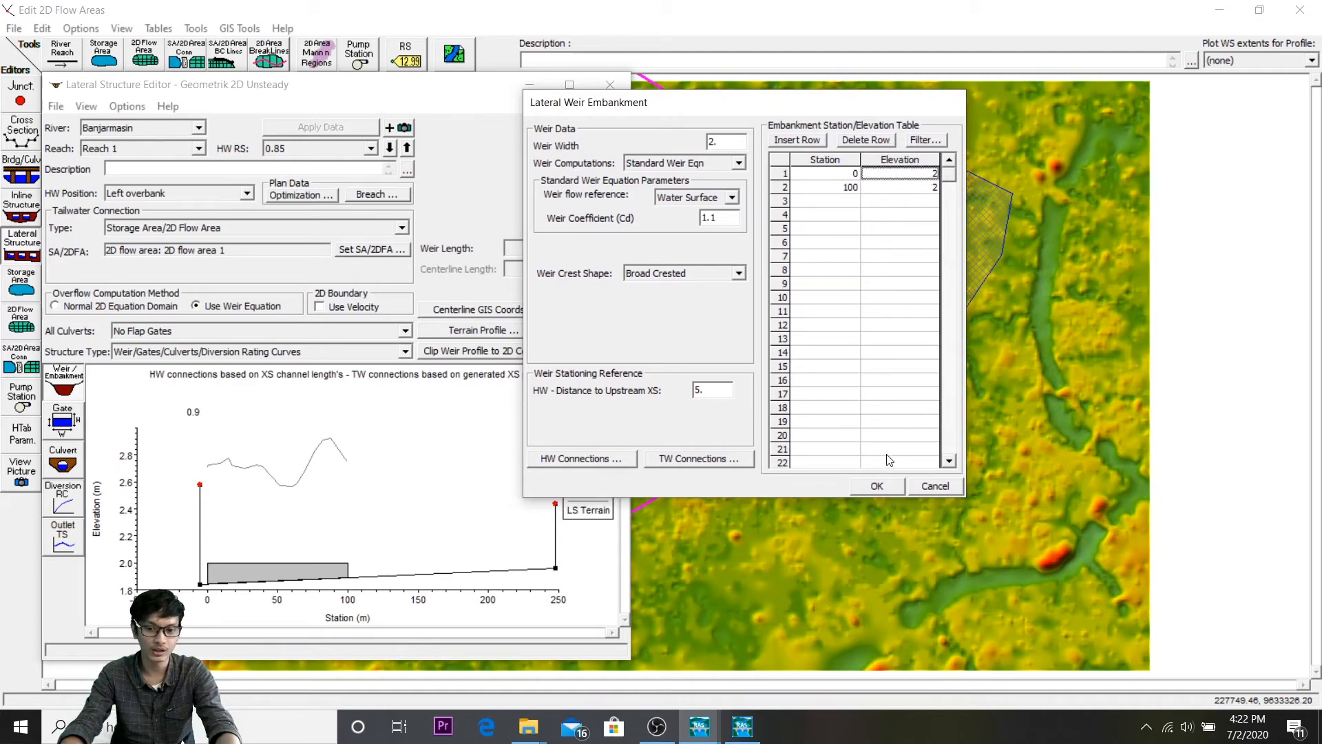
{"action": "key", "text": "Return"}
{"action": "left_click", "coordinate": [610, 84]}
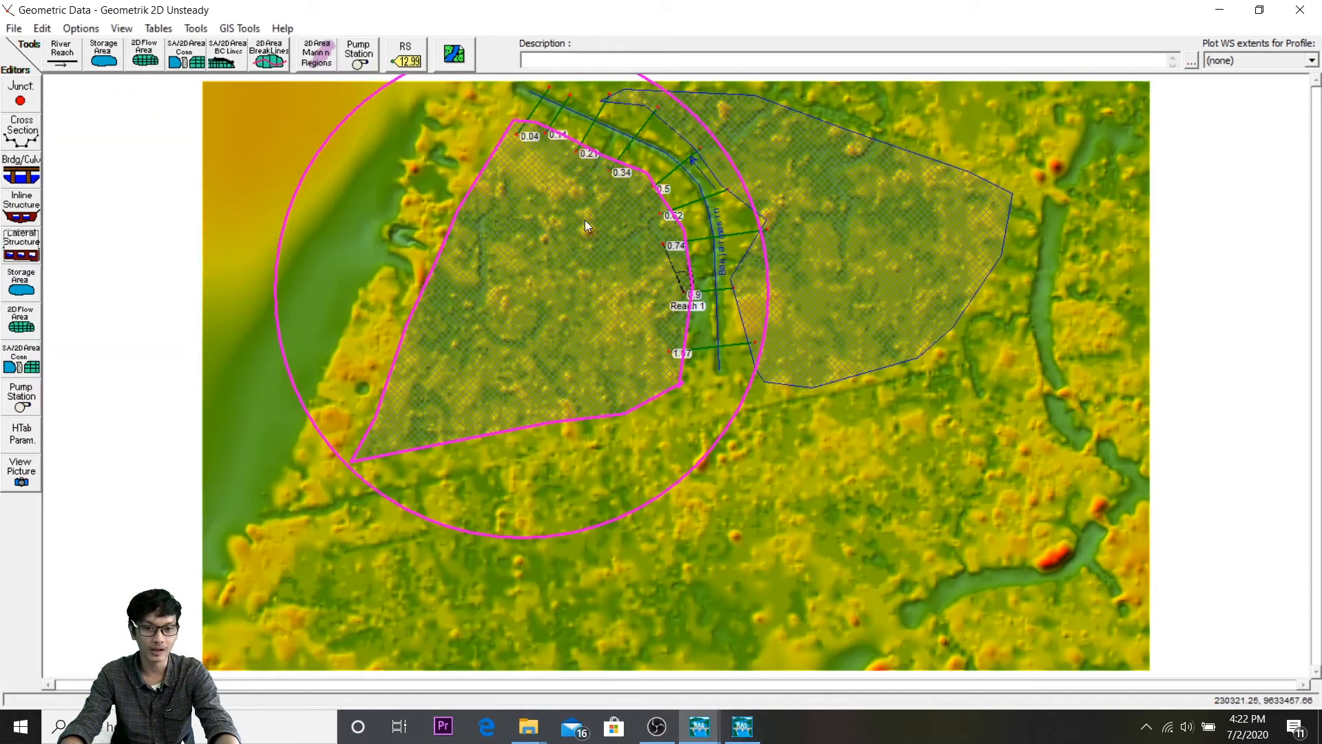
{"action": "left_click", "coordinate": [1300, 7]}
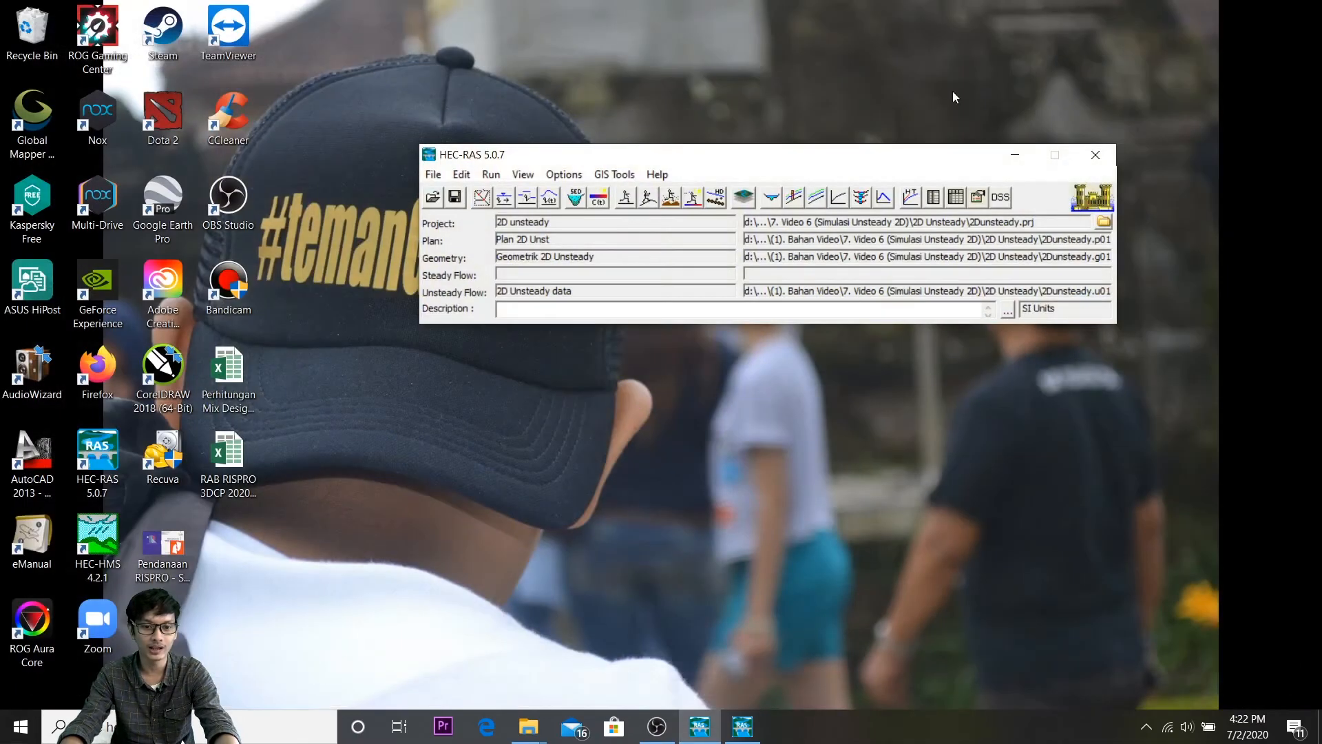
Step: Open the unsteady flow data and review the flow hydrograph at RS 1.07
{"action": "left_click", "coordinate": [554, 202]}
{"action": "double_click", "coordinate": [1115, 279]}
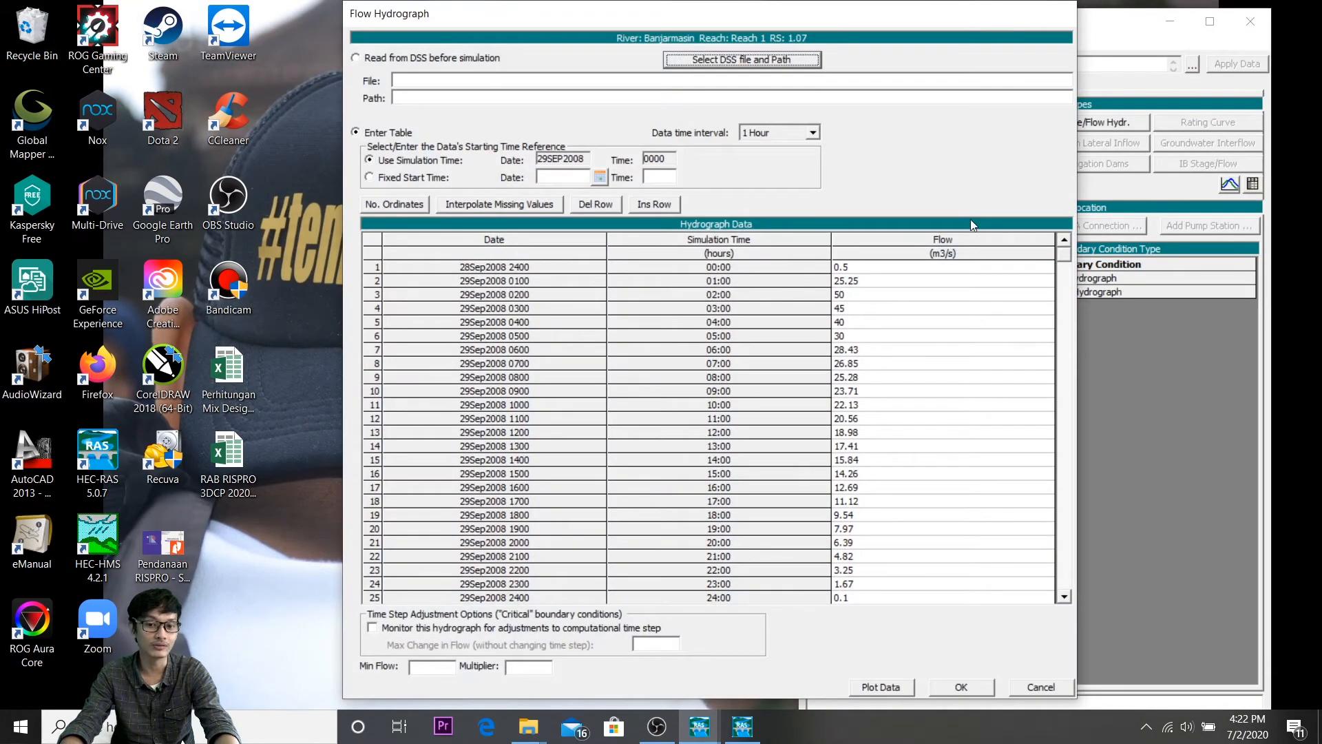
{"action": "left_click", "coordinate": [935, 296]}
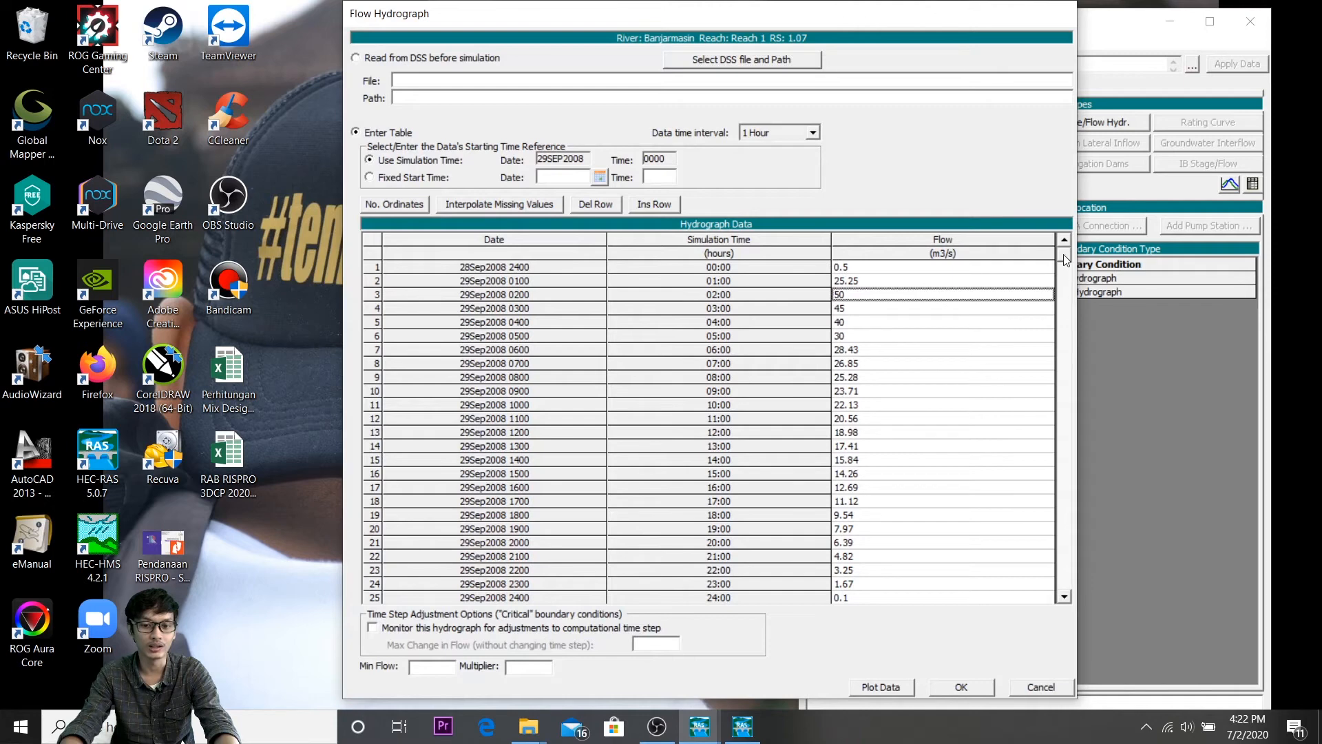
{"action": "mouse_move", "coordinate": [1067, 260]}
{"action": "left_mouse_down"}
{"action": "mouse_move", "coordinate": [1065, 296]}
{"action": "mouse_move", "coordinate": [1065, 258]}
{"action": "left_mouse_up"}
{"action": "left_click", "coordinate": [962, 693]}
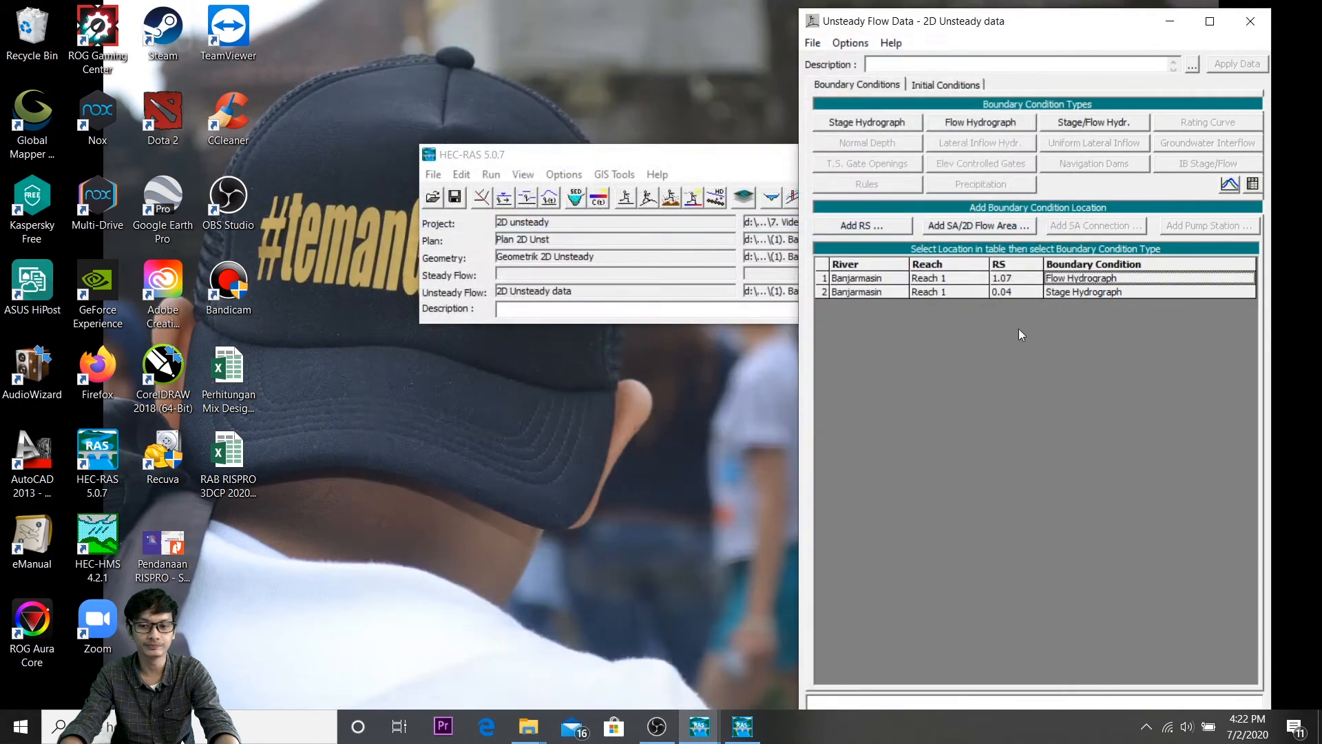
Step: Review the stage hydrograph boundary condition at RS 0.04, and close the unsteady flow data
{"action": "left_click", "coordinate": [1066, 295]}
{"action": "left_click", "coordinate": [1210, 21]}
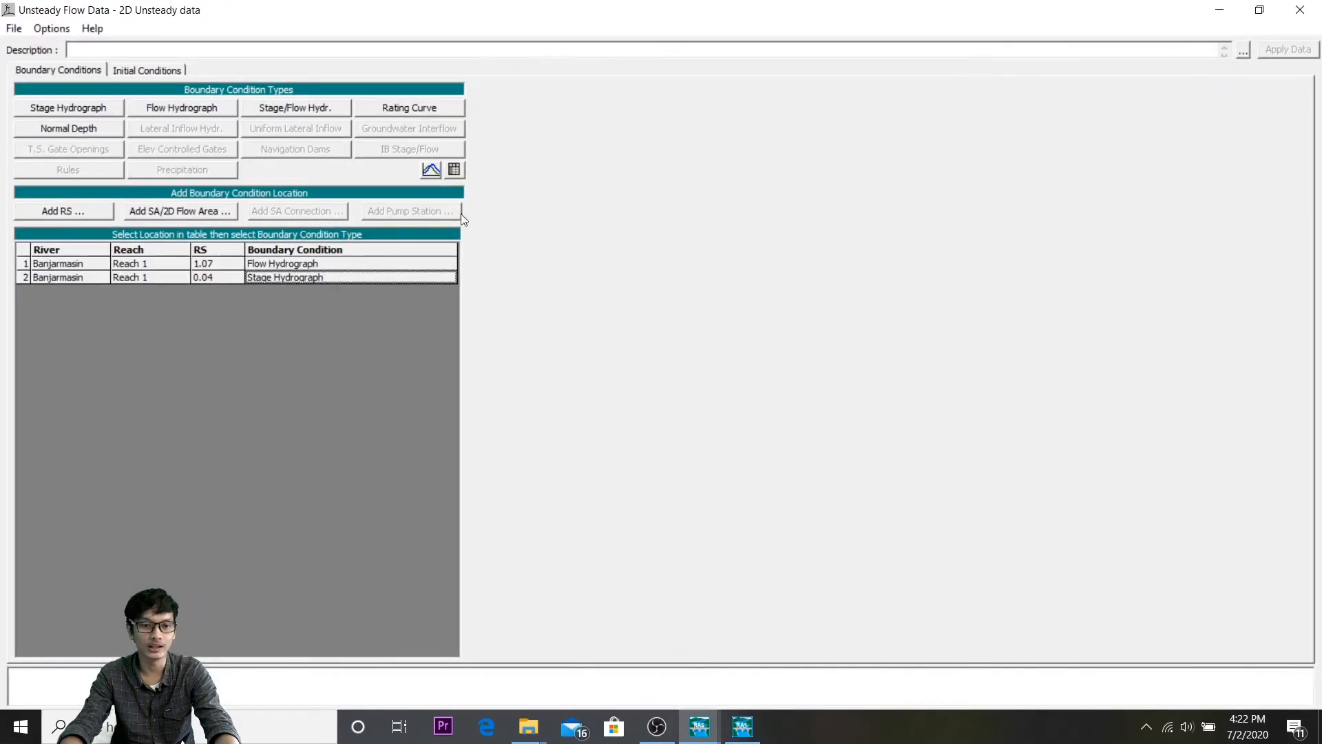
{"action": "double_click", "coordinate": [317, 277]}
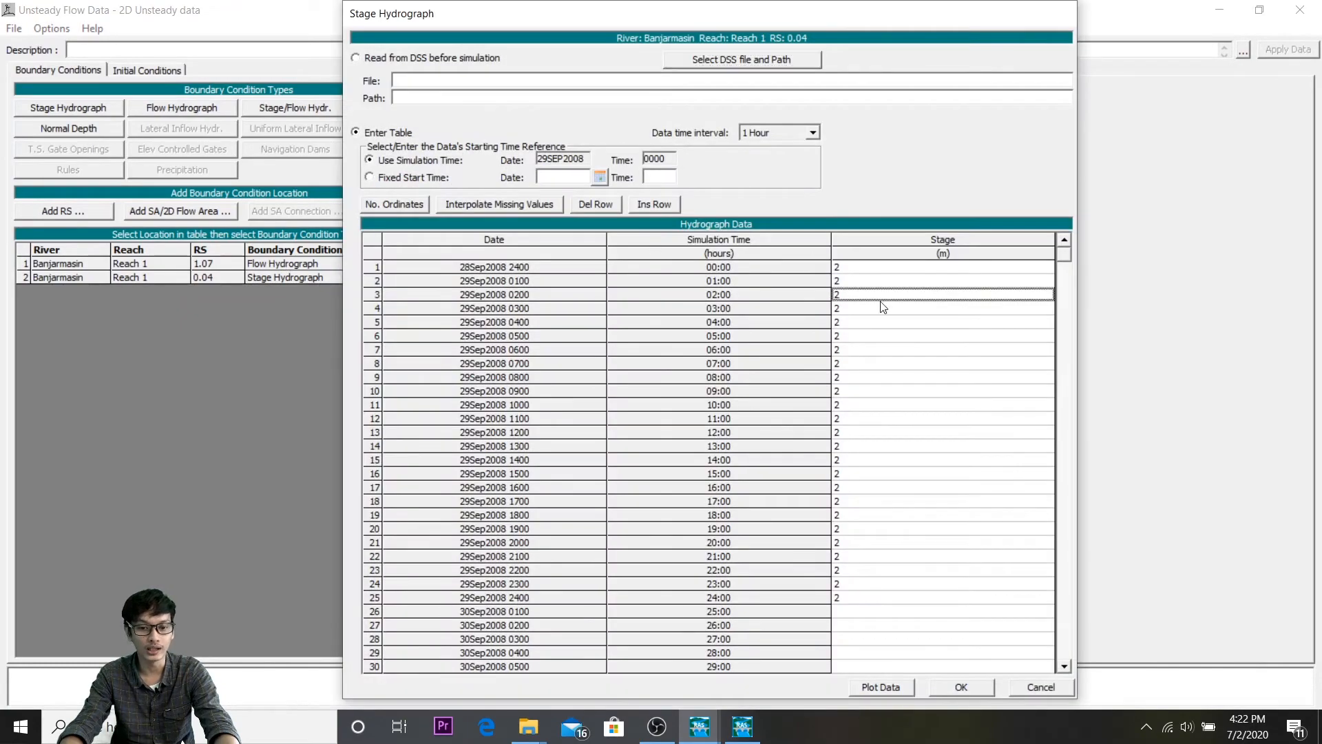
{"action": "left_click", "coordinate": [961, 688]}
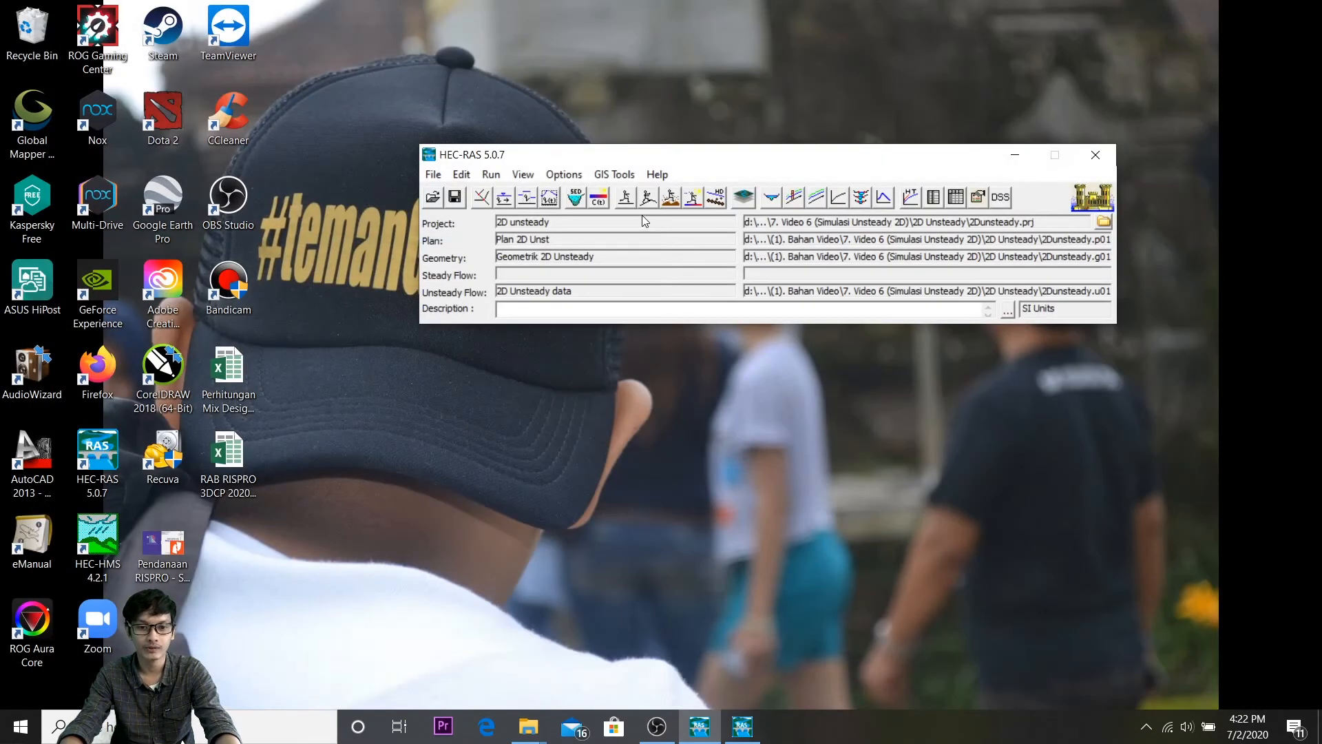
Step: Open the unsteady flow analysis for Plan 2D Unst, set the ending time to 0000, compute it, and inspect the computation messages
{"action": "left_click", "coordinate": [648, 200]}
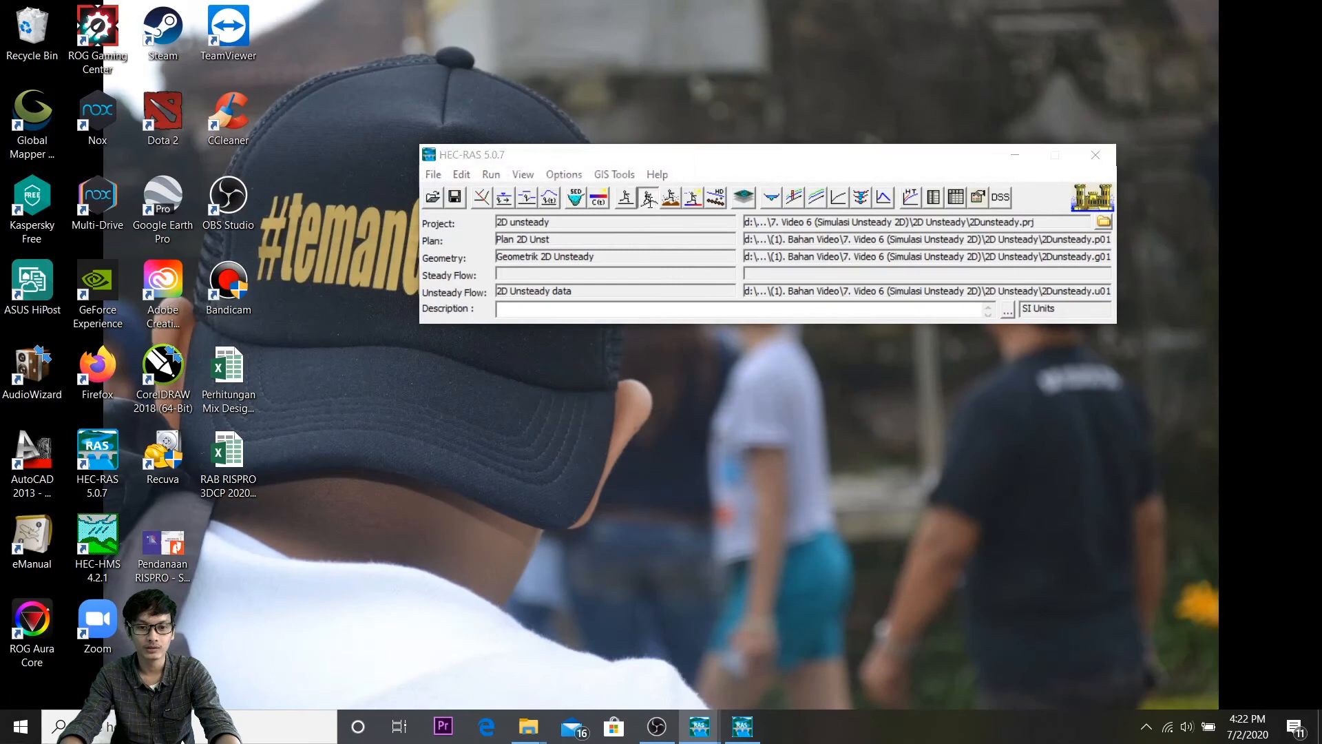
{"action": "left_click_drag", "start_coordinate": [501, 96], "coordinate": [516, 95]}
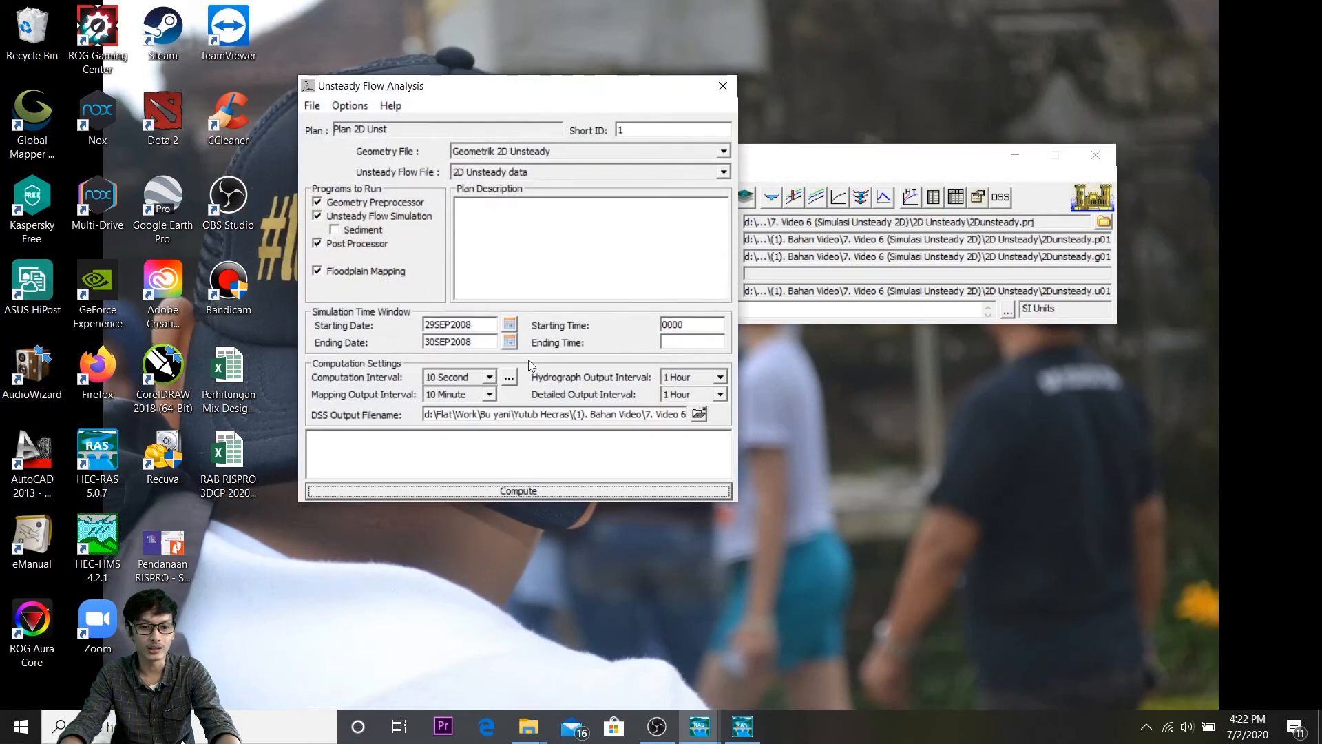
{"action": "left_click", "coordinate": [686, 341]}
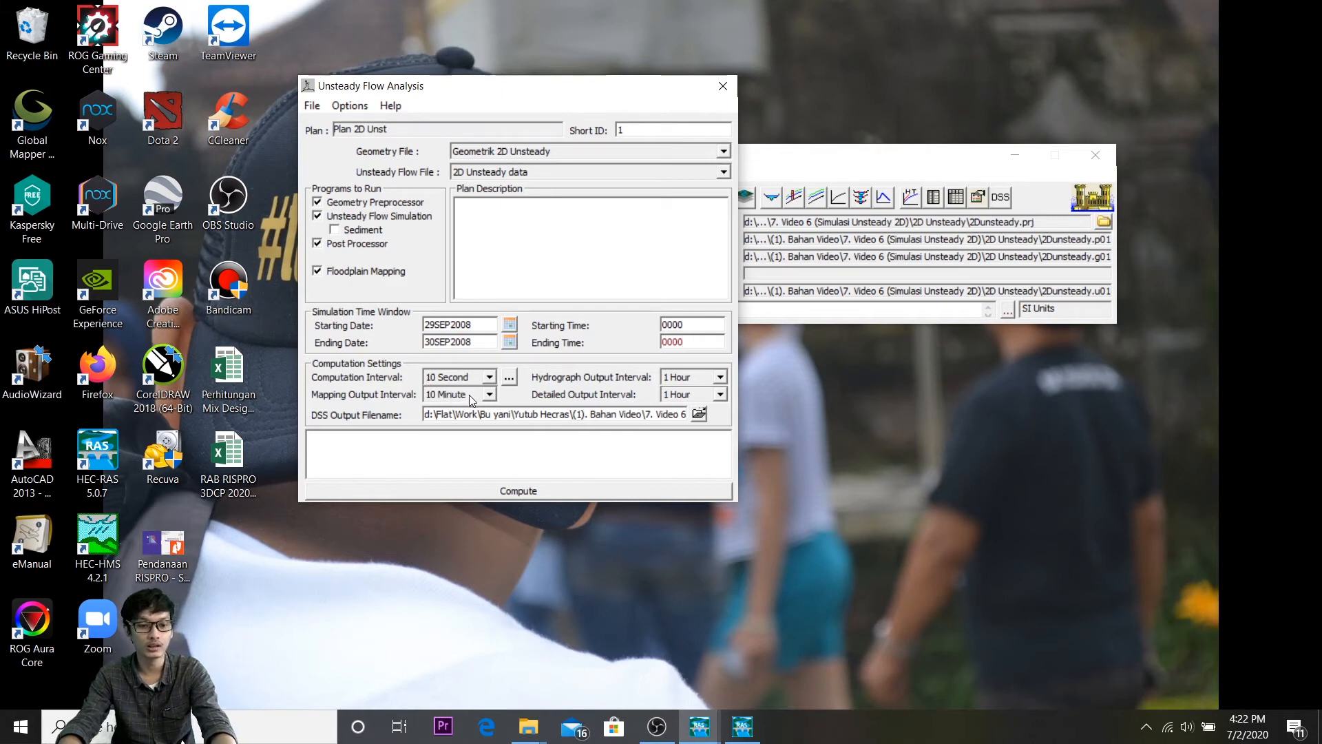
{"action": "left_click", "coordinate": [527, 490]}
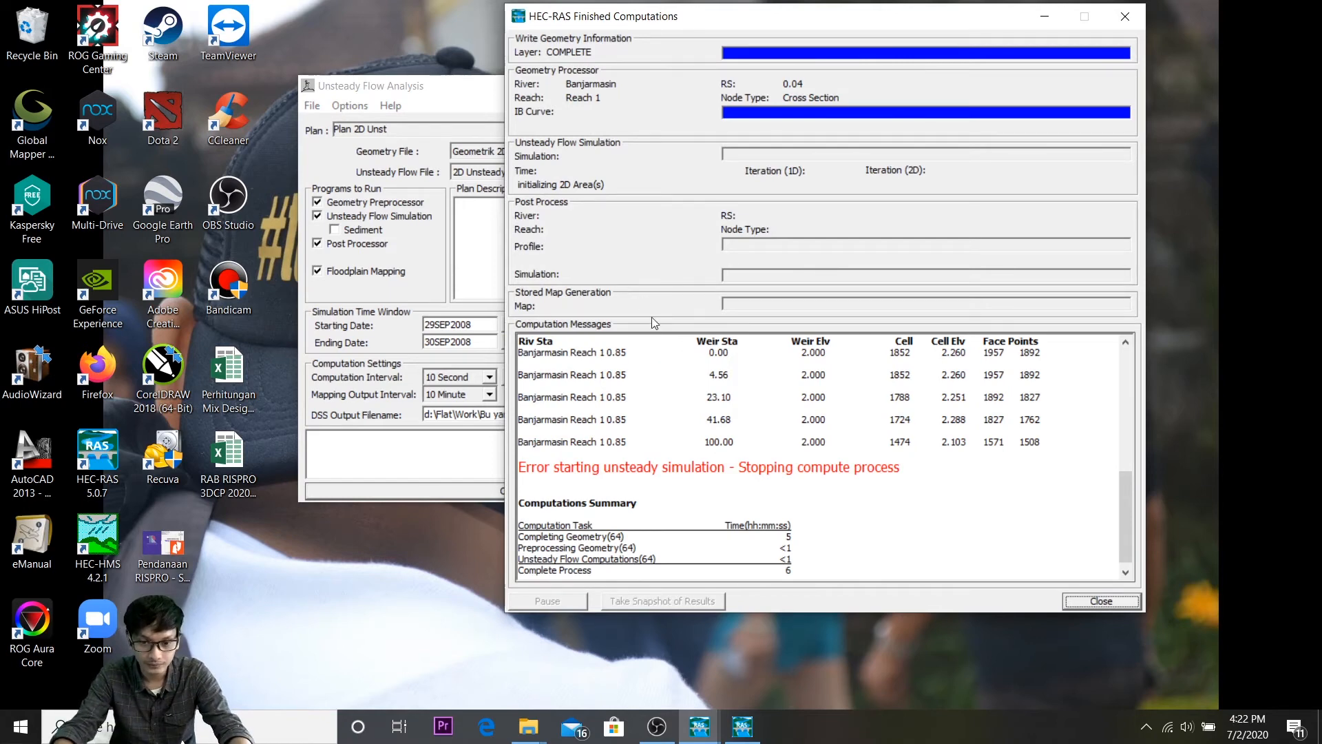
{"action": "left_click", "coordinate": [659, 372]}
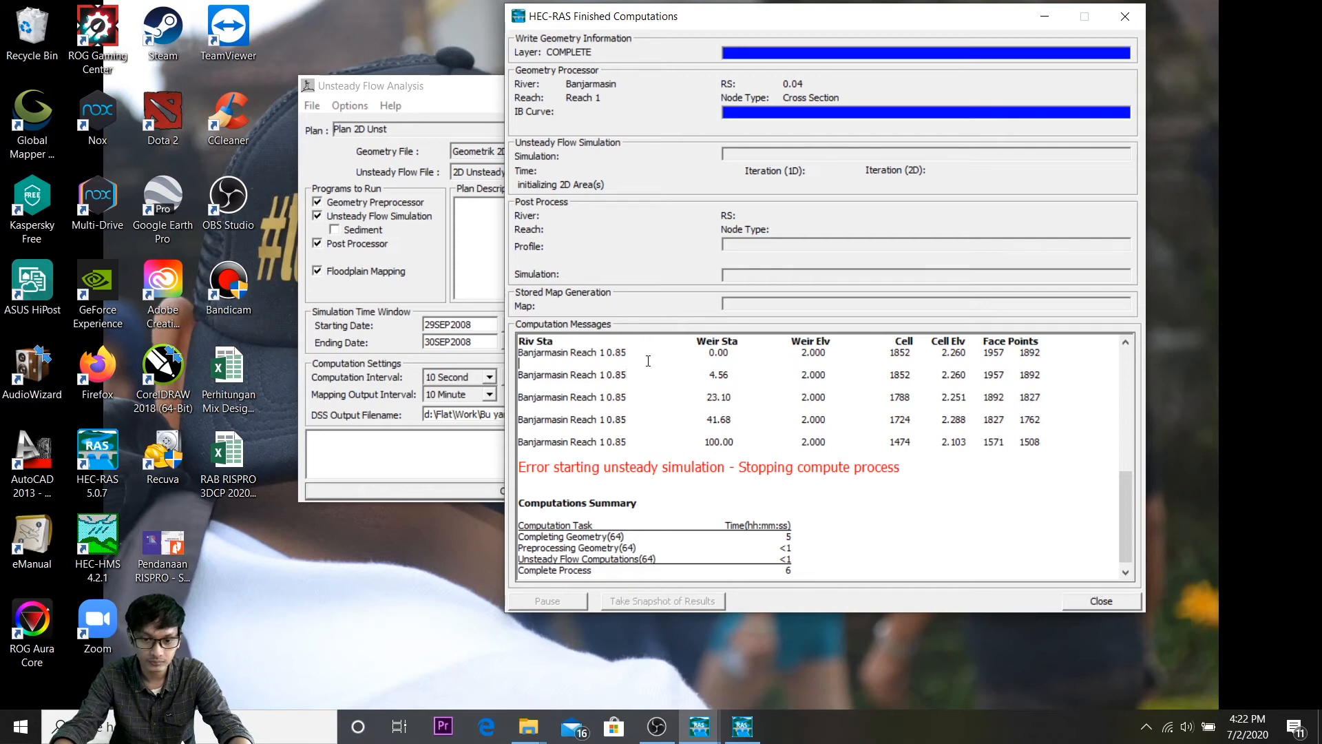
Step: Close the unsteady flow analysis, return to the geometric data, and open the RS 0.85 lateral structure in an enlarged editor
{"action": "left_click", "coordinate": [664, 352]}
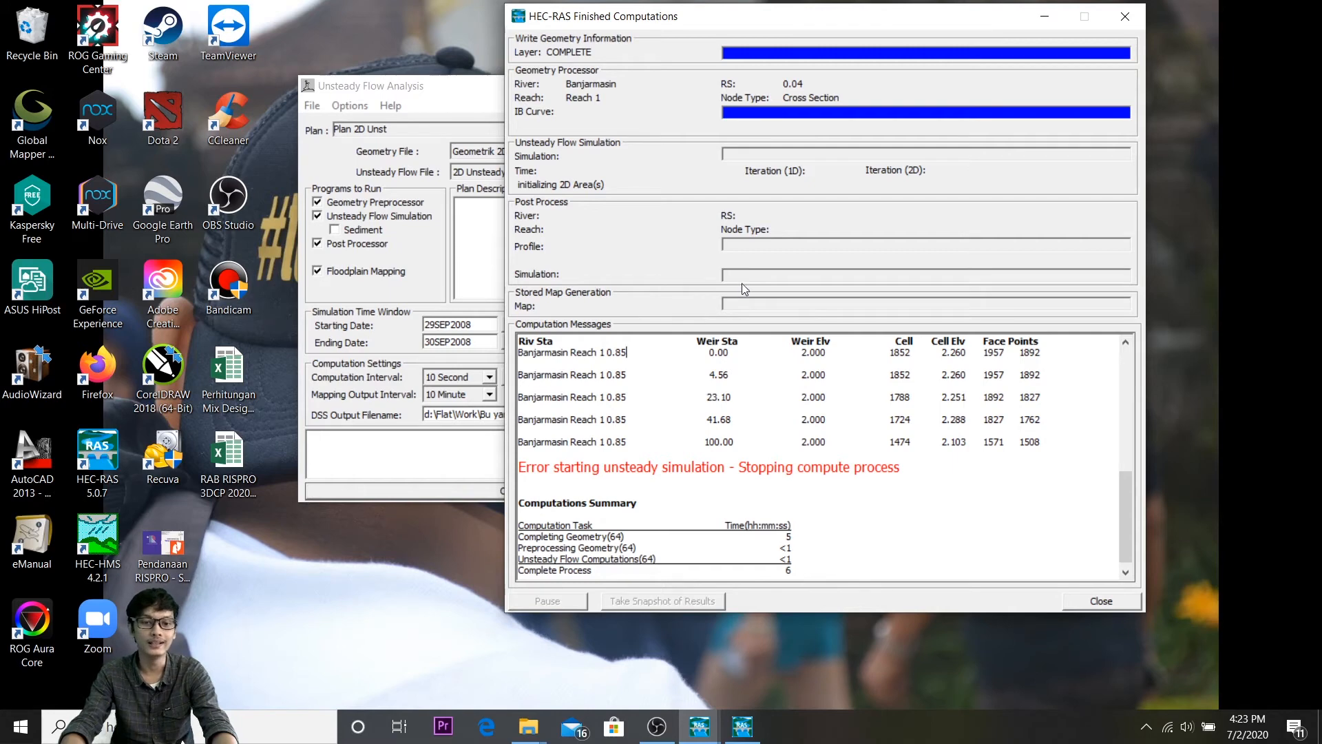
{"action": "left_click", "coordinate": [426, 111]}
{"action": "left_click", "coordinate": [723, 86]}
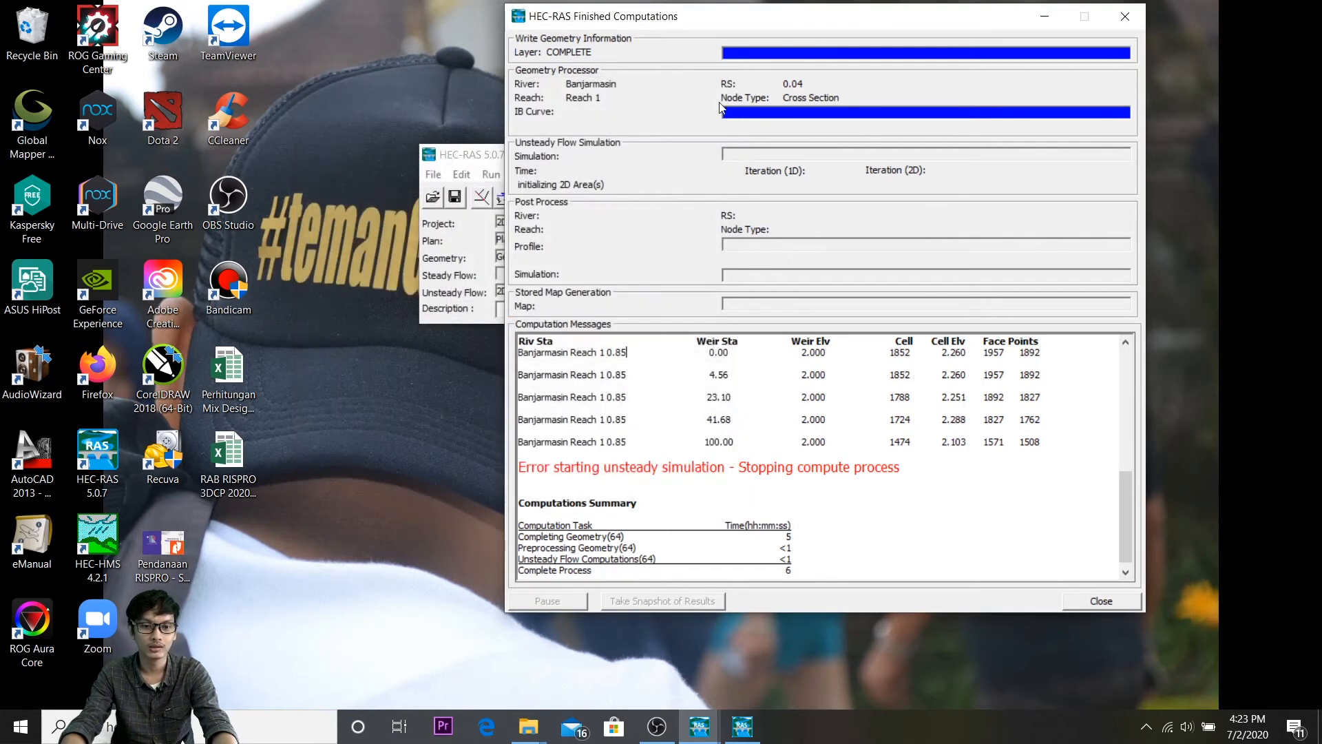
{"action": "left_click", "coordinate": [499, 159]}
{"action": "left_click_drag", "start_coordinate": [609, 161], "coordinate": [465, 194]}
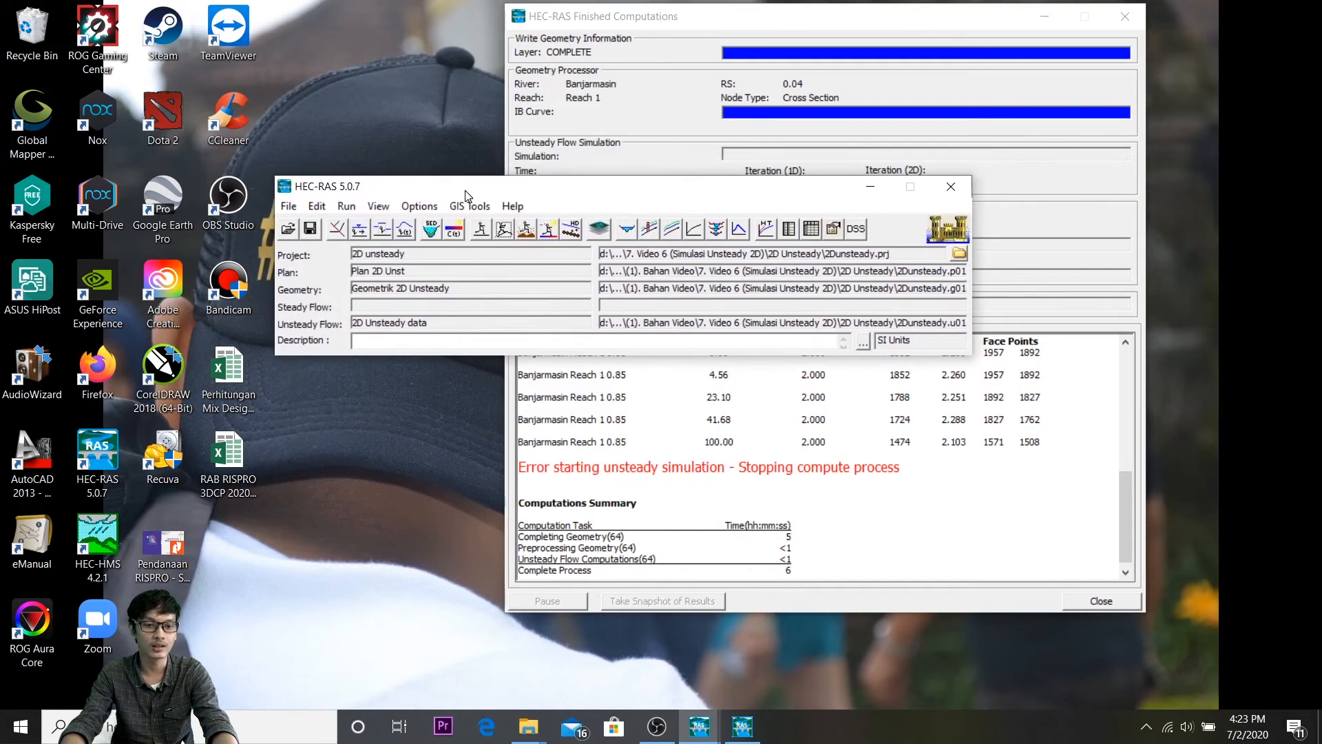
{"action": "left_click", "coordinate": [337, 230]}
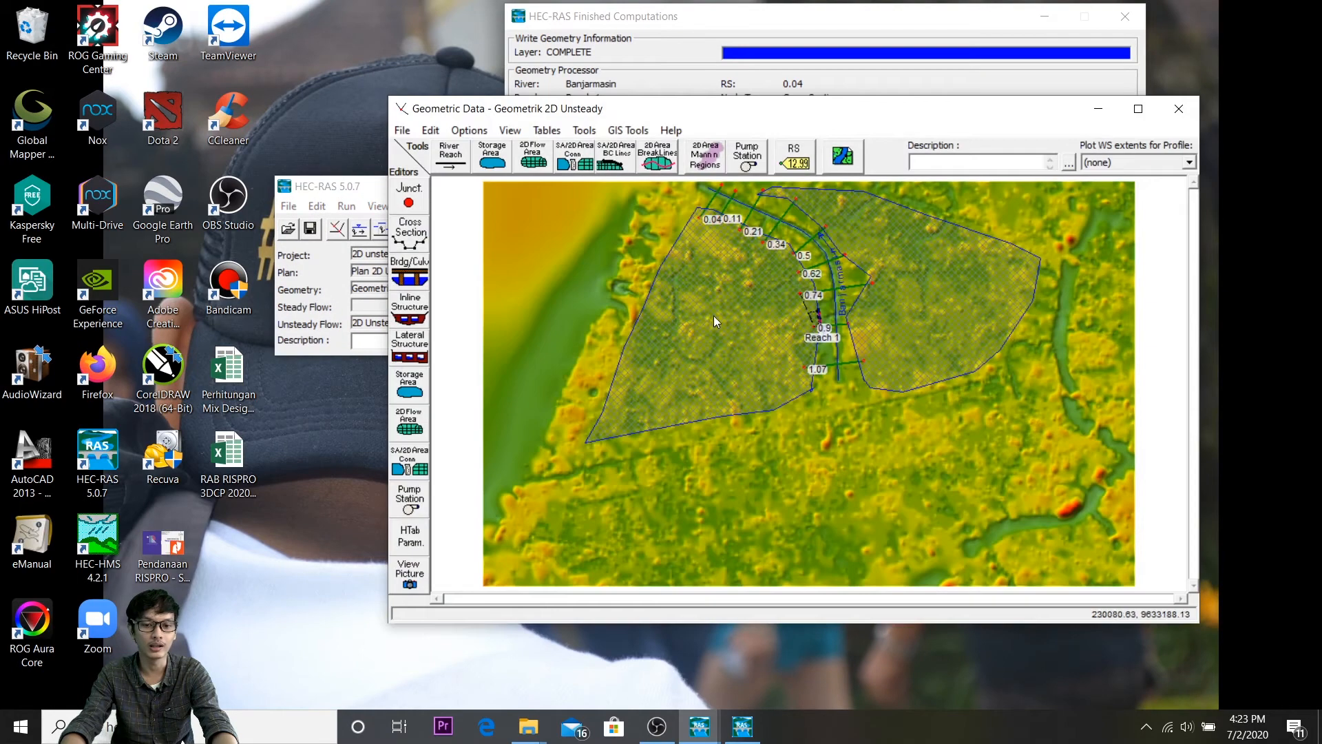
{"action": "left_click", "coordinate": [419, 349]}
{"action": "left_click", "coordinate": [419, 349]}
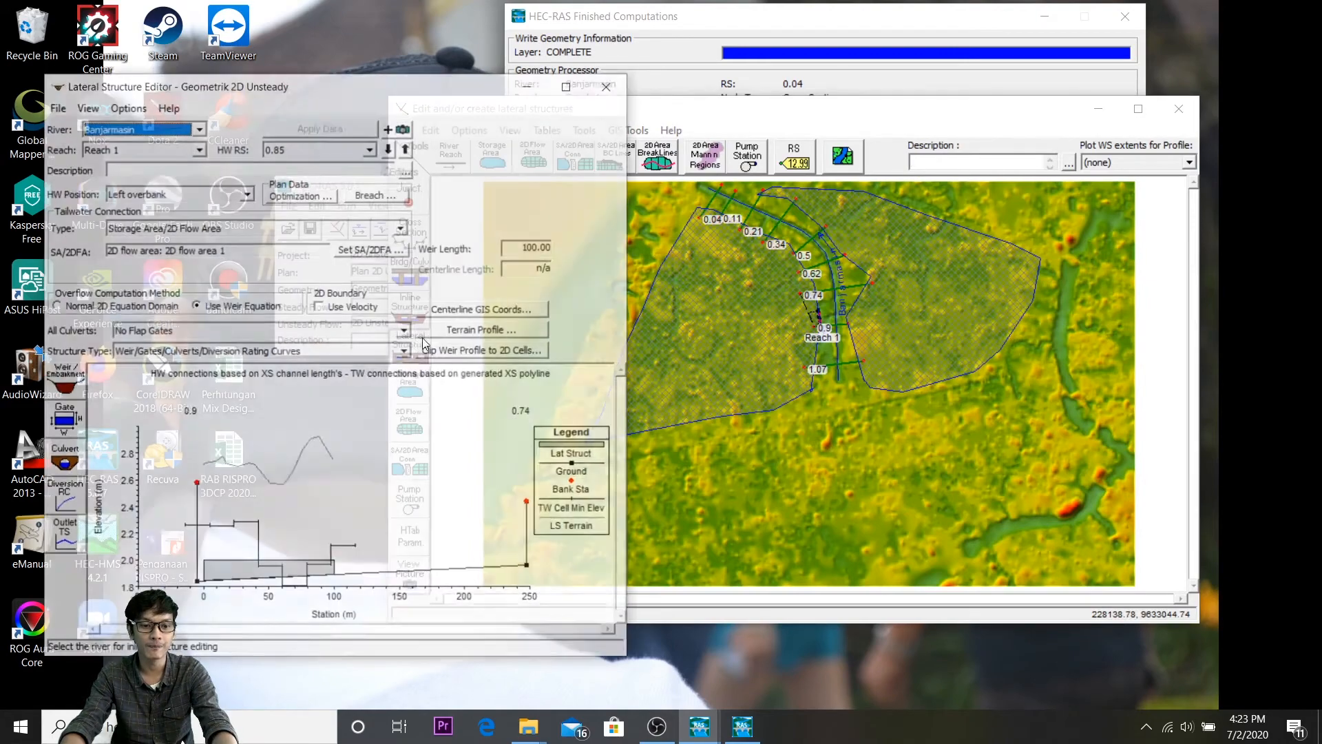
{"action": "left_click", "coordinate": [569, 85]}
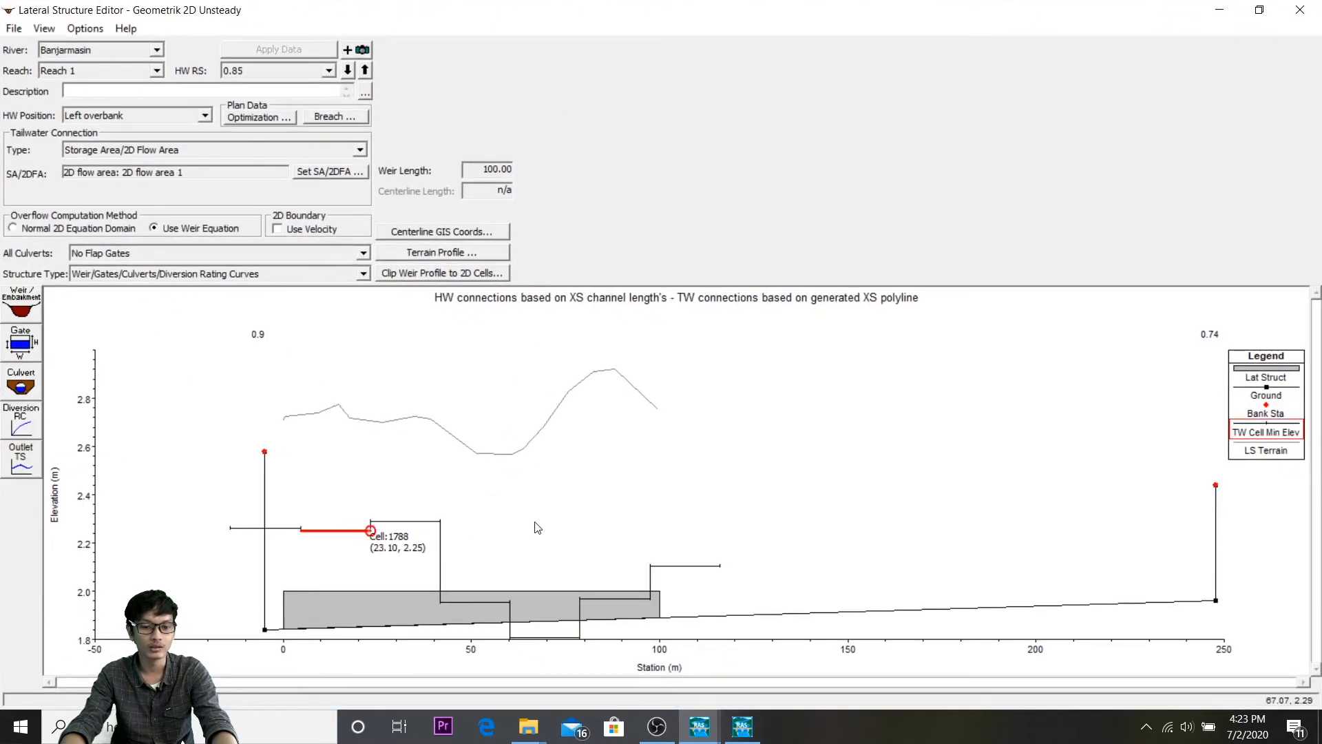
Step: Compare the lateral weir's station and elevation table with the tailwater cell minimum elevations on the RS 0.85 profile plot
{"action": "left_click", "coordinate": [21, 303]}
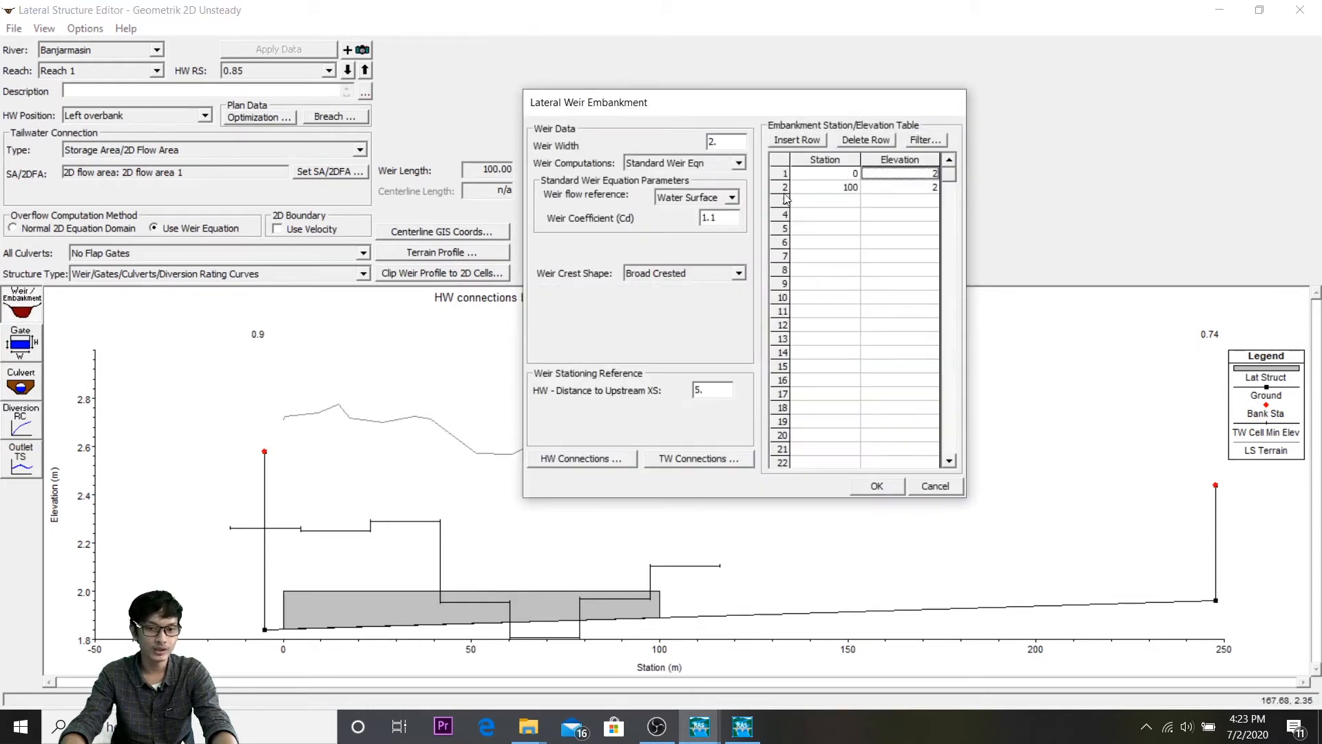
{"action": "left_click_drag", "start_coordinate": [756, 113], "coordinate": [888, 58]}
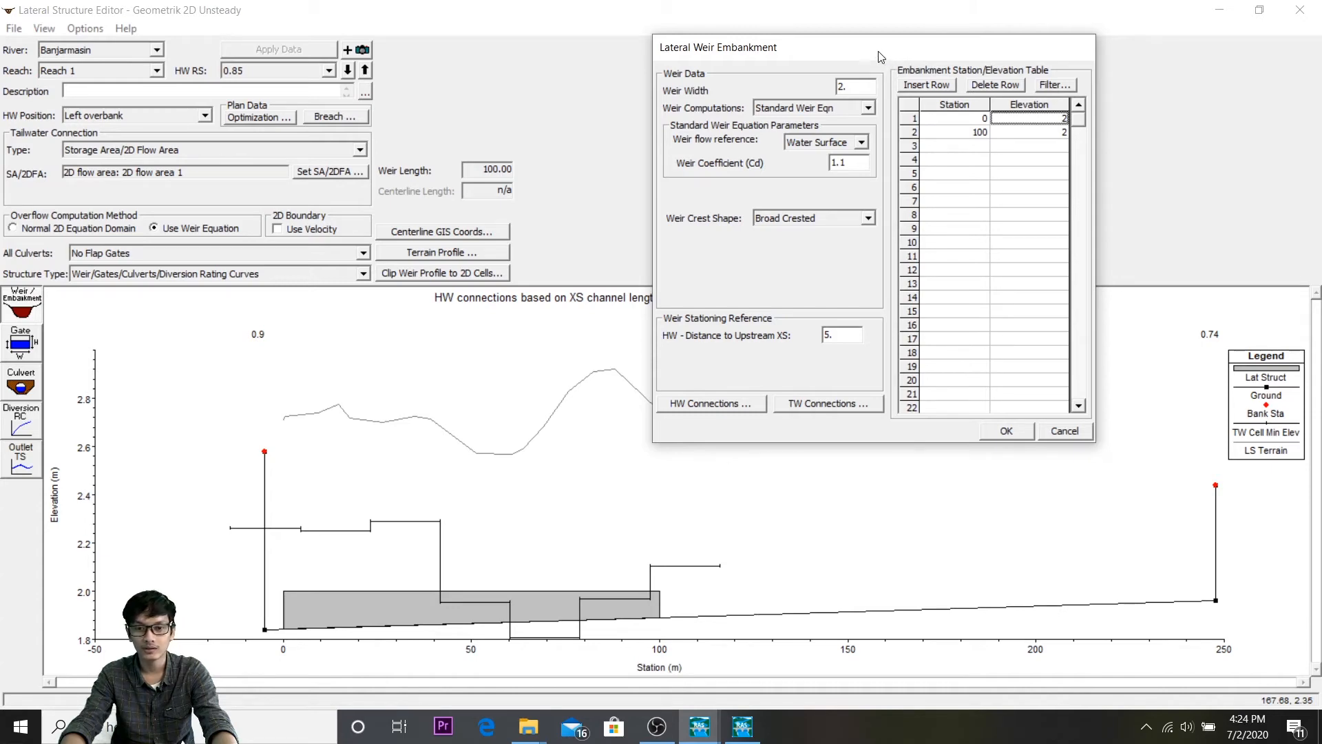
{"action": "left_click_drag", "start_coordinate": [880, 57], "coordinate": [868, 50]}
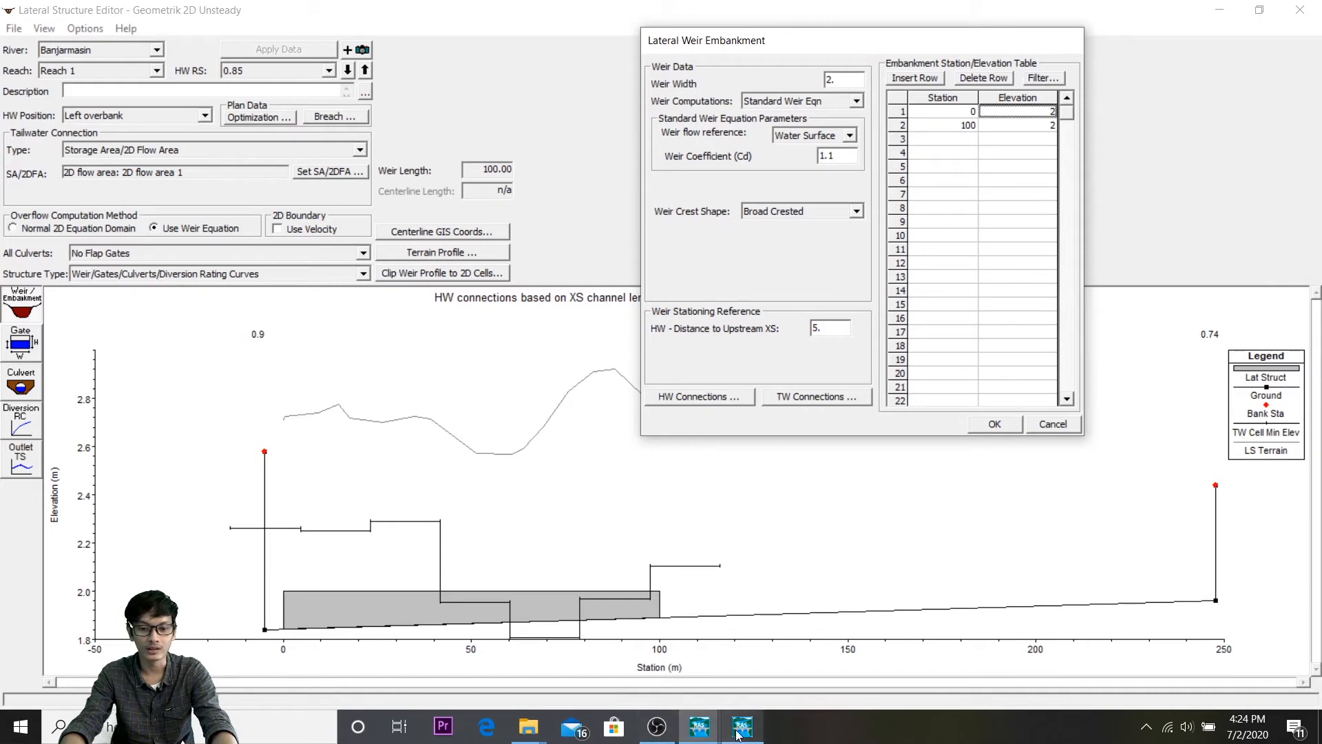
{"action": "mouse_move", "coordinate": [699, 728]}
{"action": "left_click", "coordinate": [795, 651]}
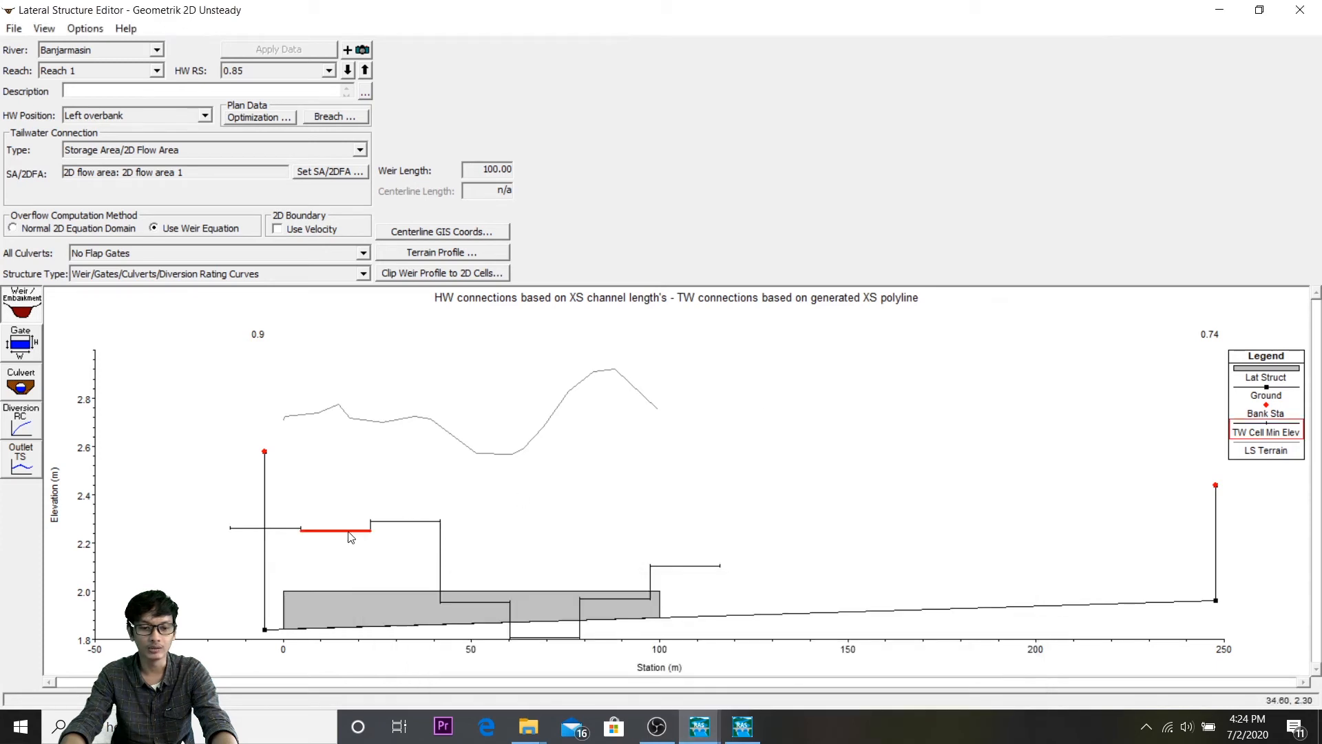
Step: Set the RS 0.85 lateral weir embankment elevation to 2.5 at stations 0 and 100, and accept the table
{"action": "left_click", "coordinate": [27, 298]}
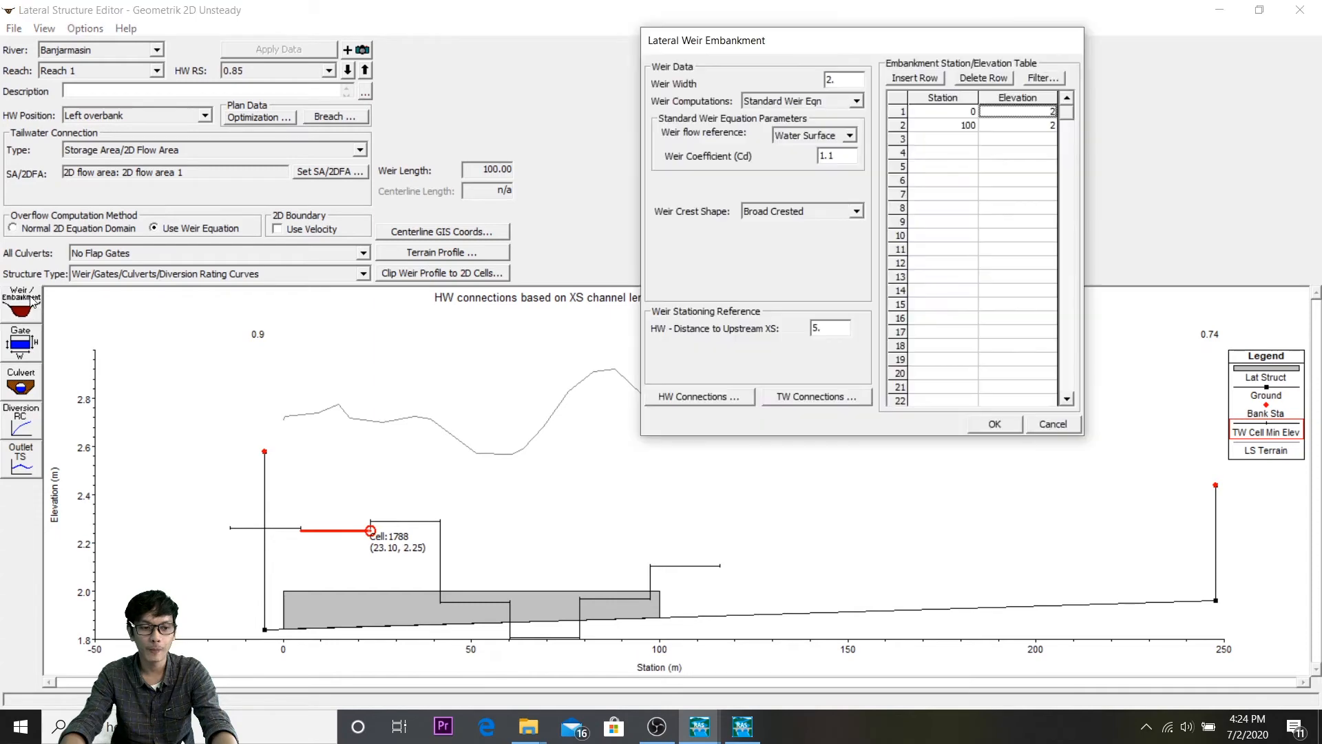
{"action": "type", "text": "20"}
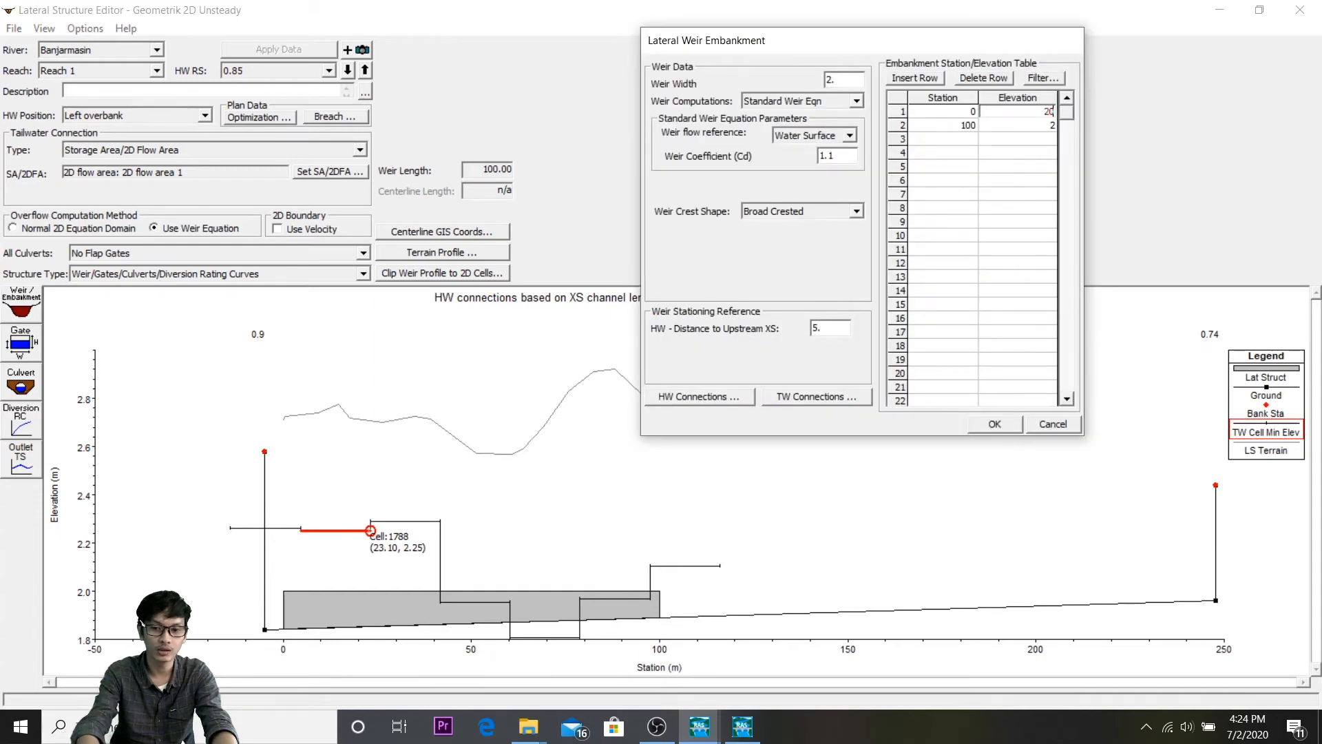
{"action": "key", "text": "BackSpace"}
{"action": "type", "text": "."}
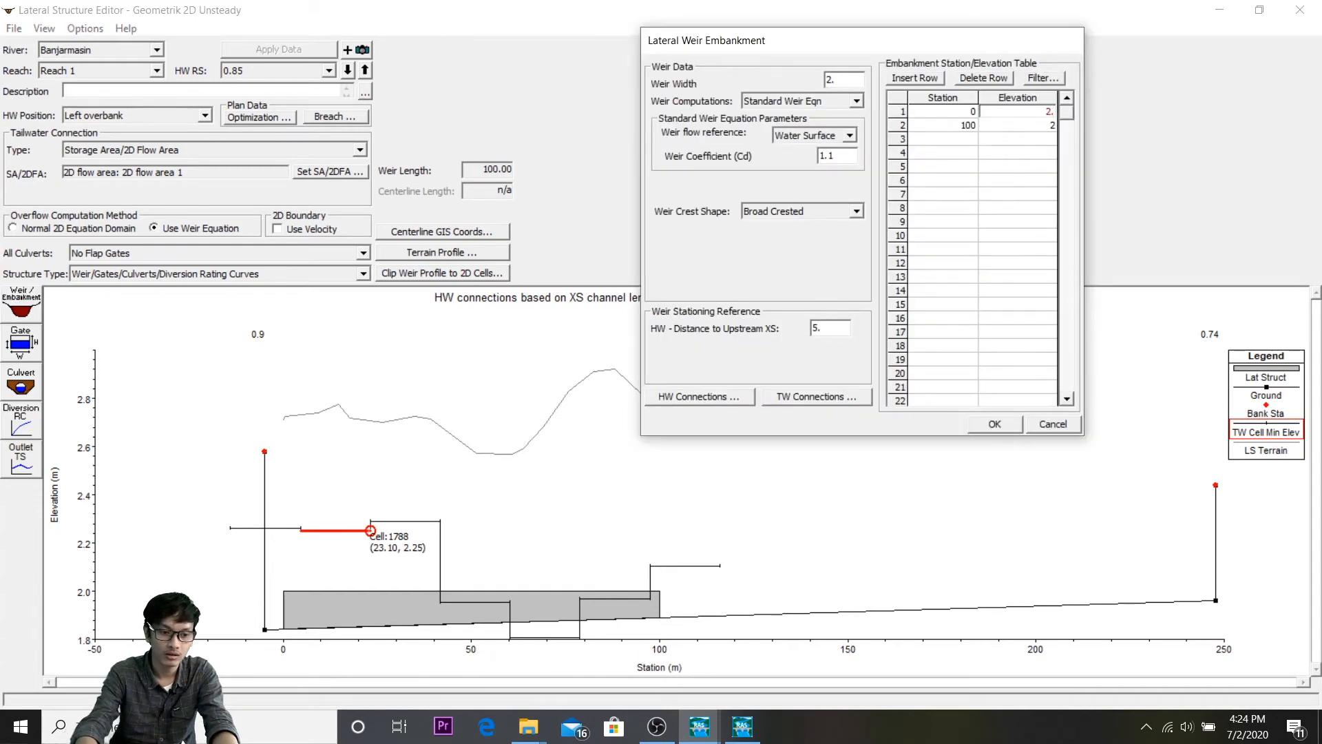
{"action": "type", "text": "5"}
{"action": "left_click", "coordinate": [1047, 124]}
{"action": "type", "text": "2.5"}
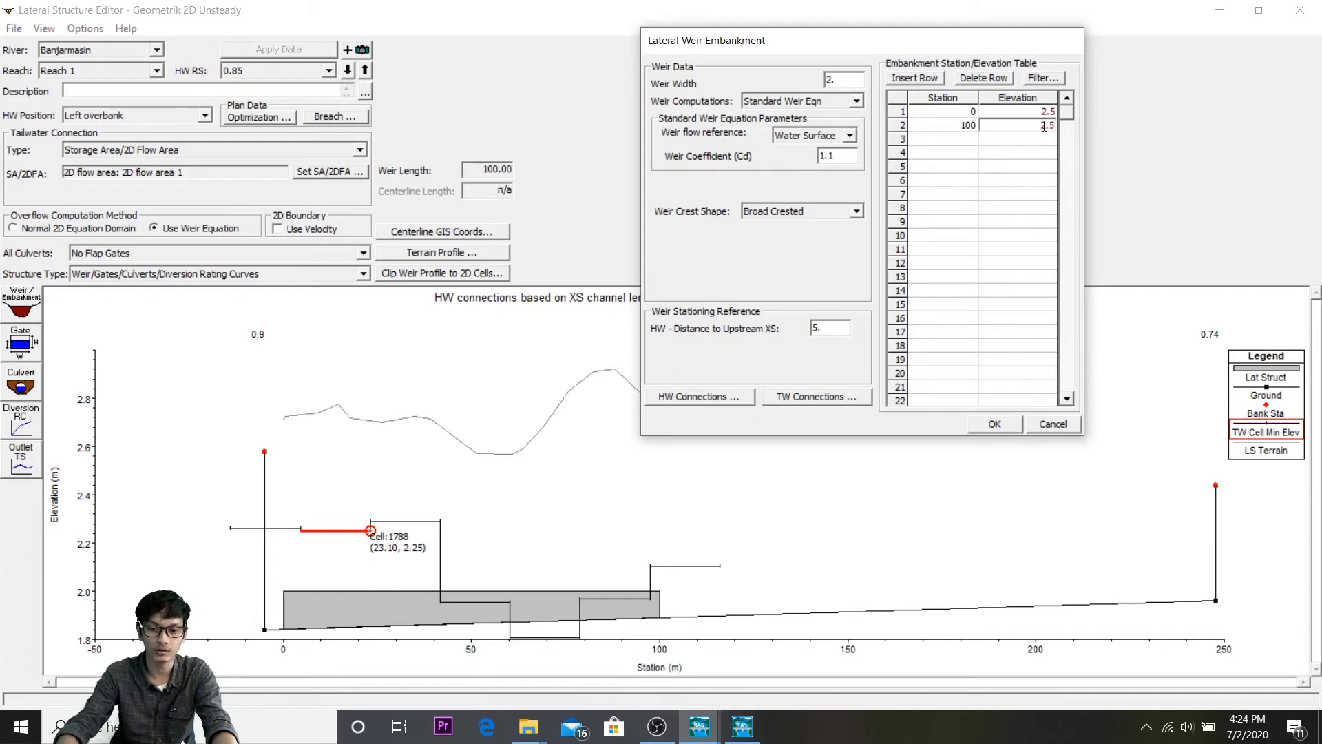
{"action": "left_click", "coordinate": [1009, 427]}
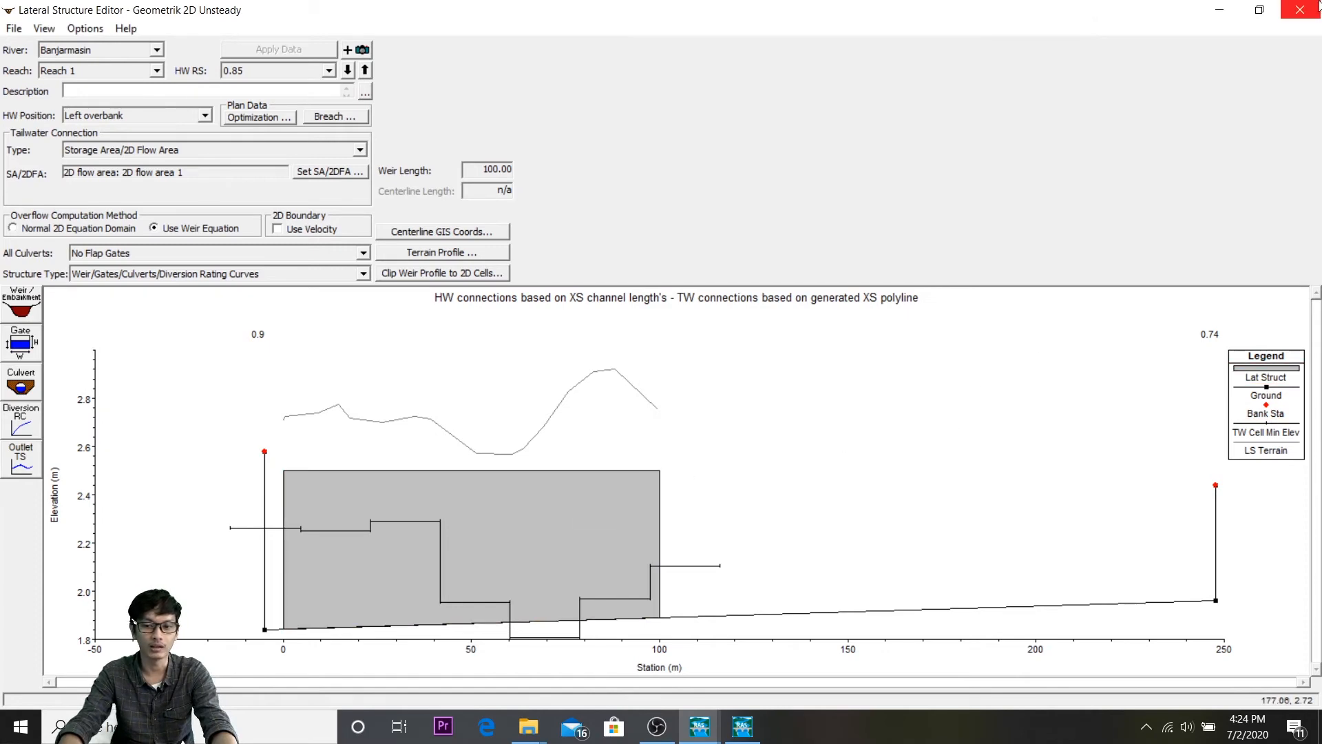
Step: Close the lateral structure editor and save the geometry data
{"action": "left_click", "coordinate": [1300, 10]}
{"action": "left_click", "coordinate": [403, 130]}
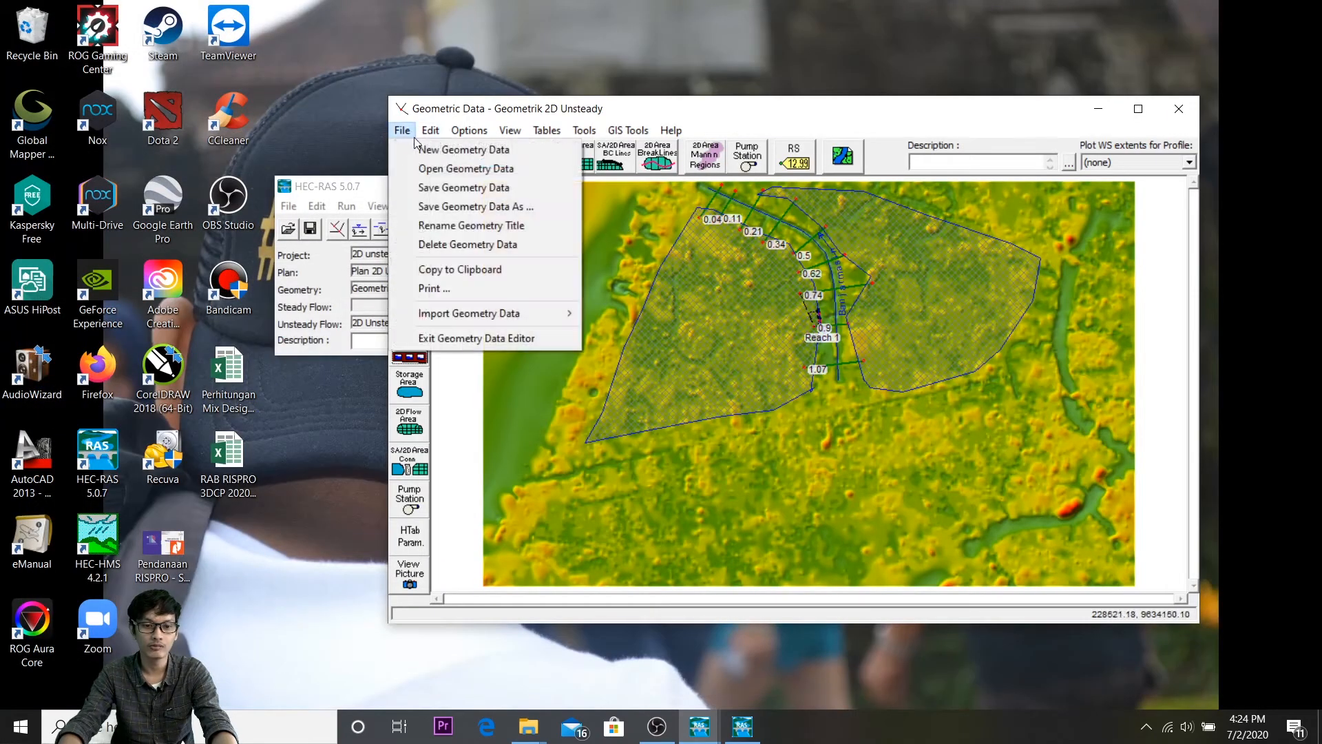
{"action": "left_click", "coordinate": [448, 183]}
Step: Recompute the unsteady flow plan Plan 2D Unst, and close the finished computation, the analysis and the geometric data
{"action": "left_click", "coordinate": [370, 193]}
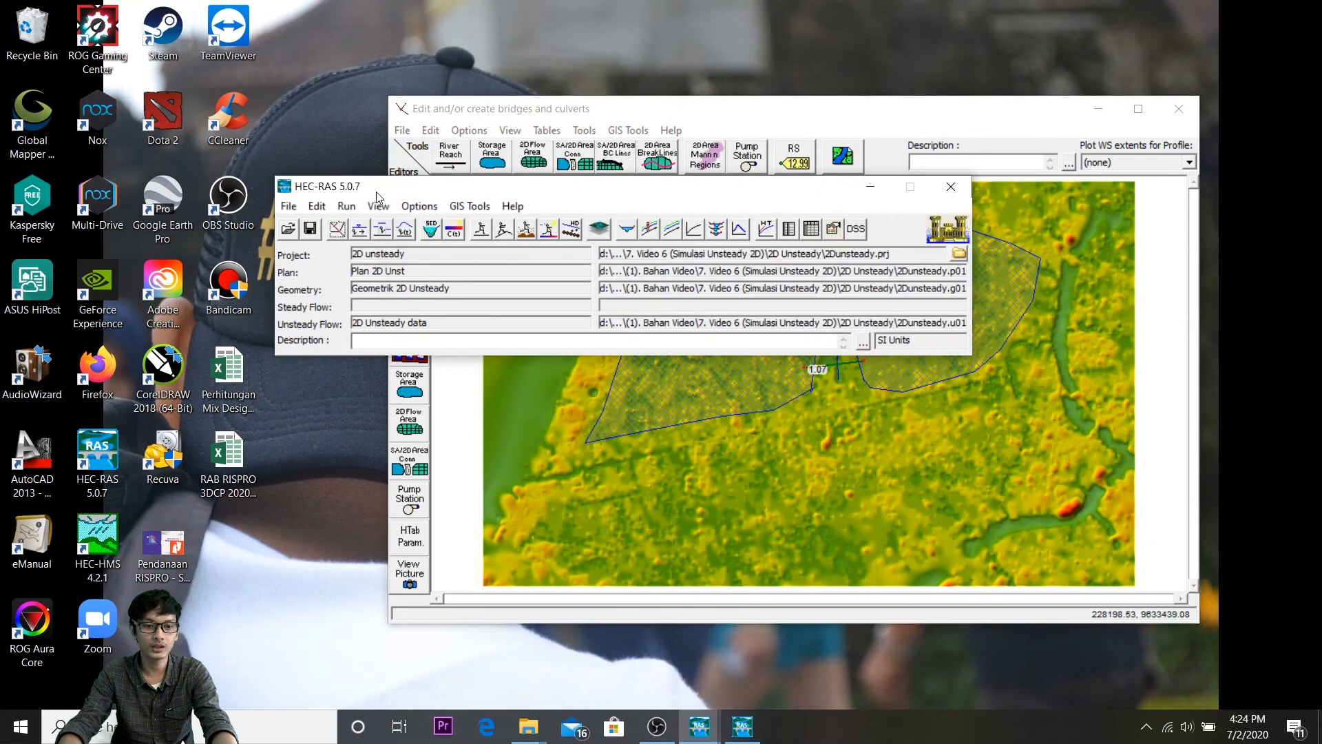
{"action": "left_click", "coordinate": [504, 229]}
{"action": "left_click", "coordinate": [707, 493]}
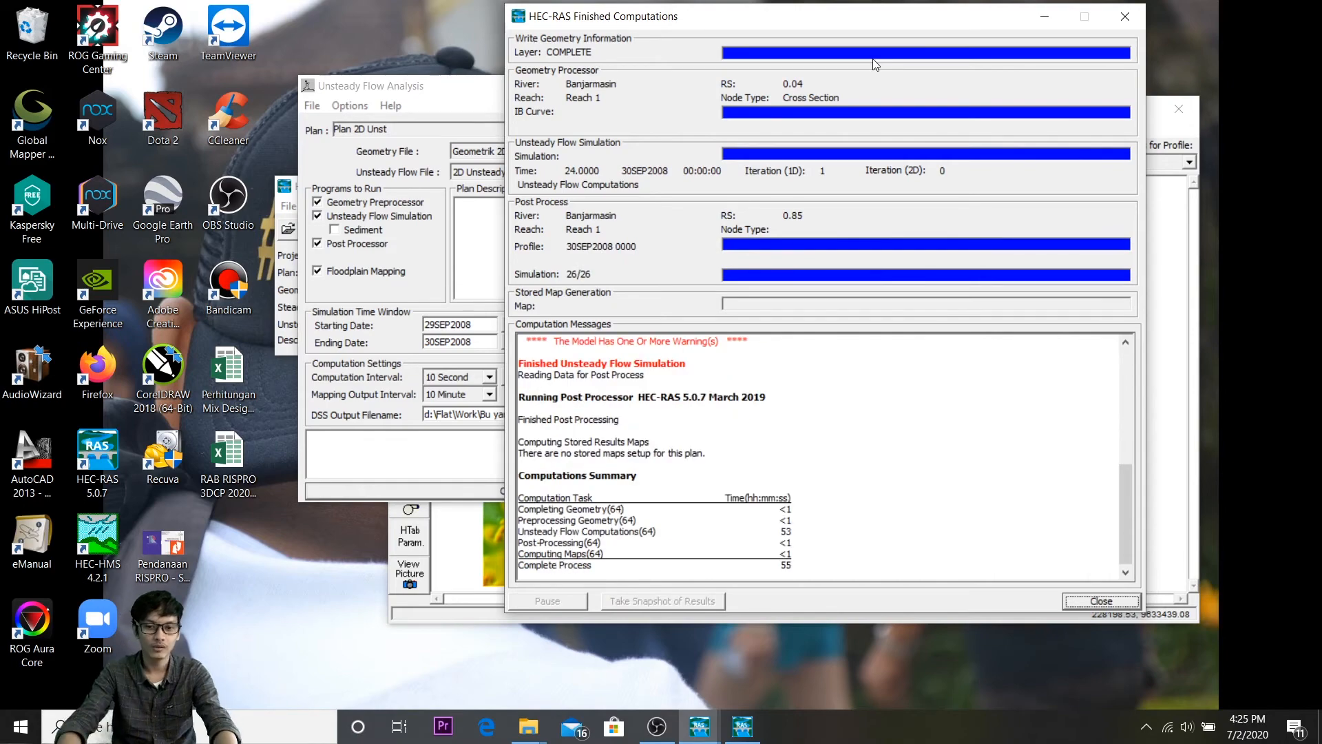
{"action": "left_click", "coordinate": [1084, 601]}
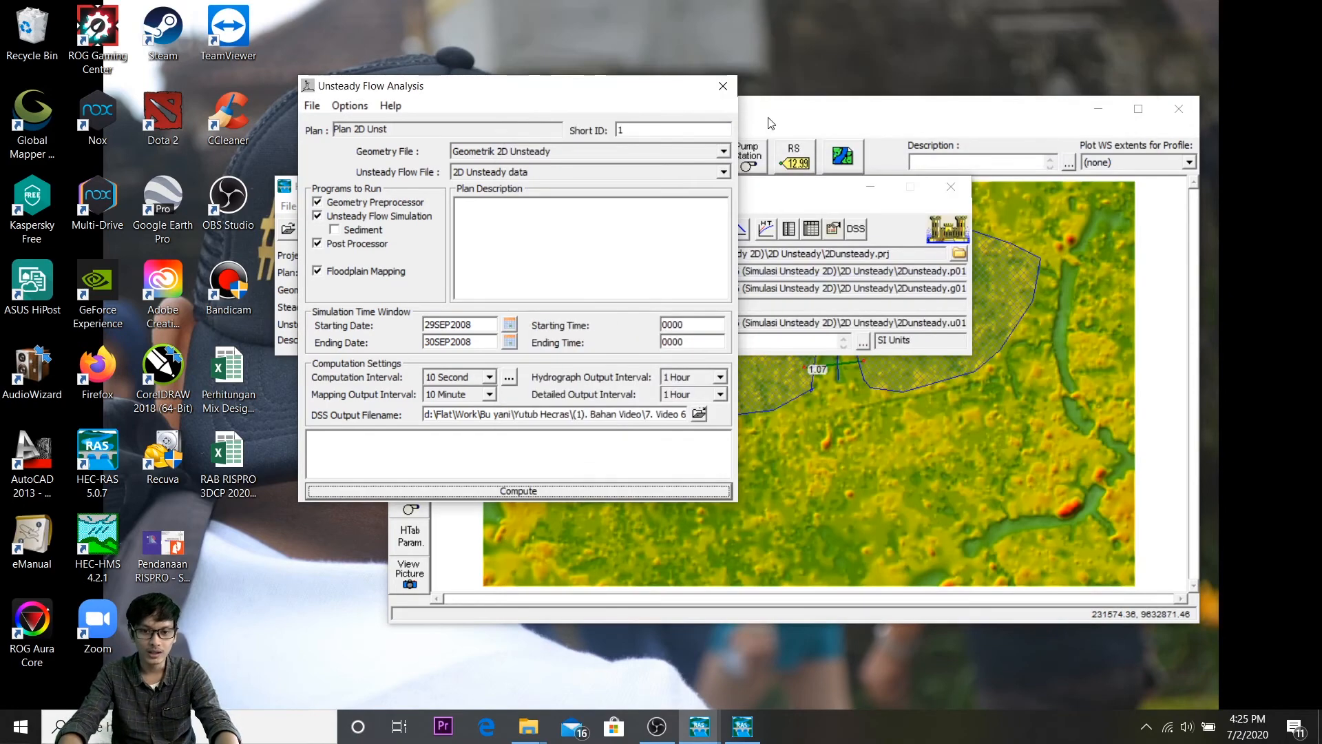
{"action": "left_click", "coordinate": [723, 86]}
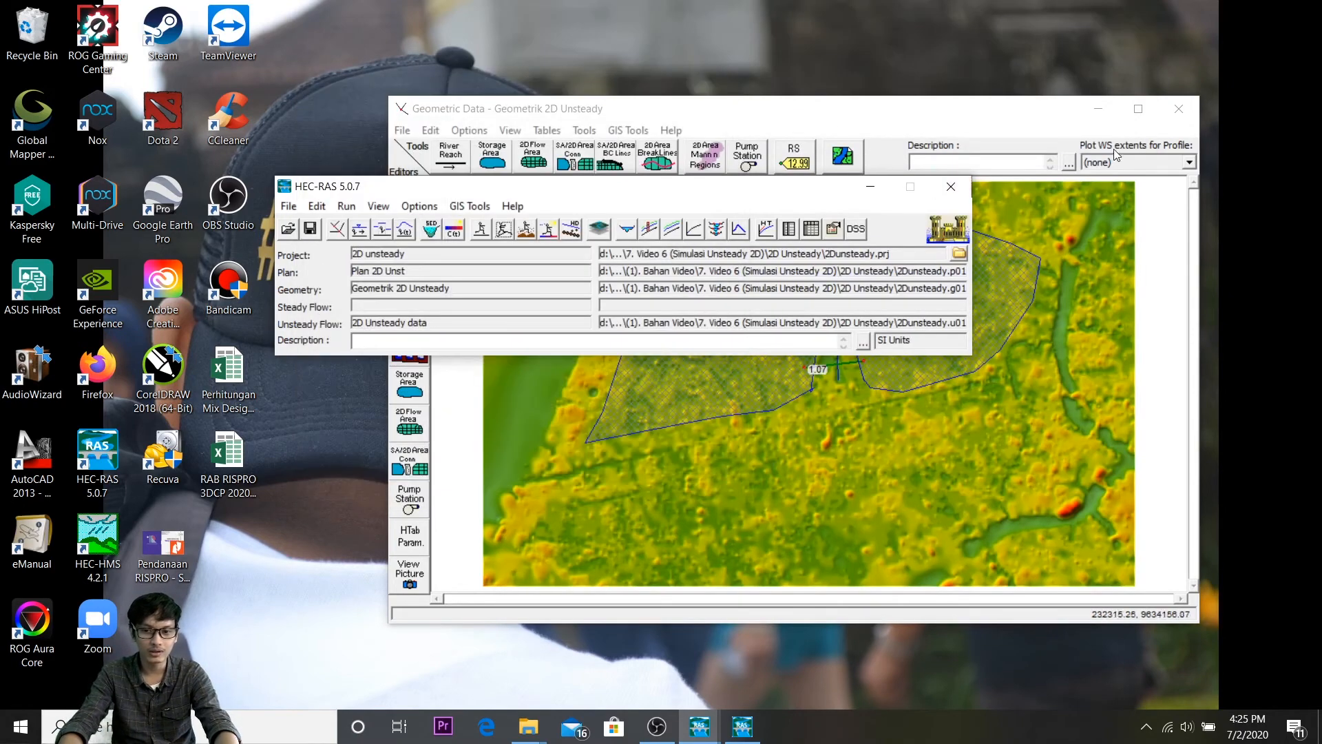
{"action": "left_click", "coordinate": [1179, 109]}
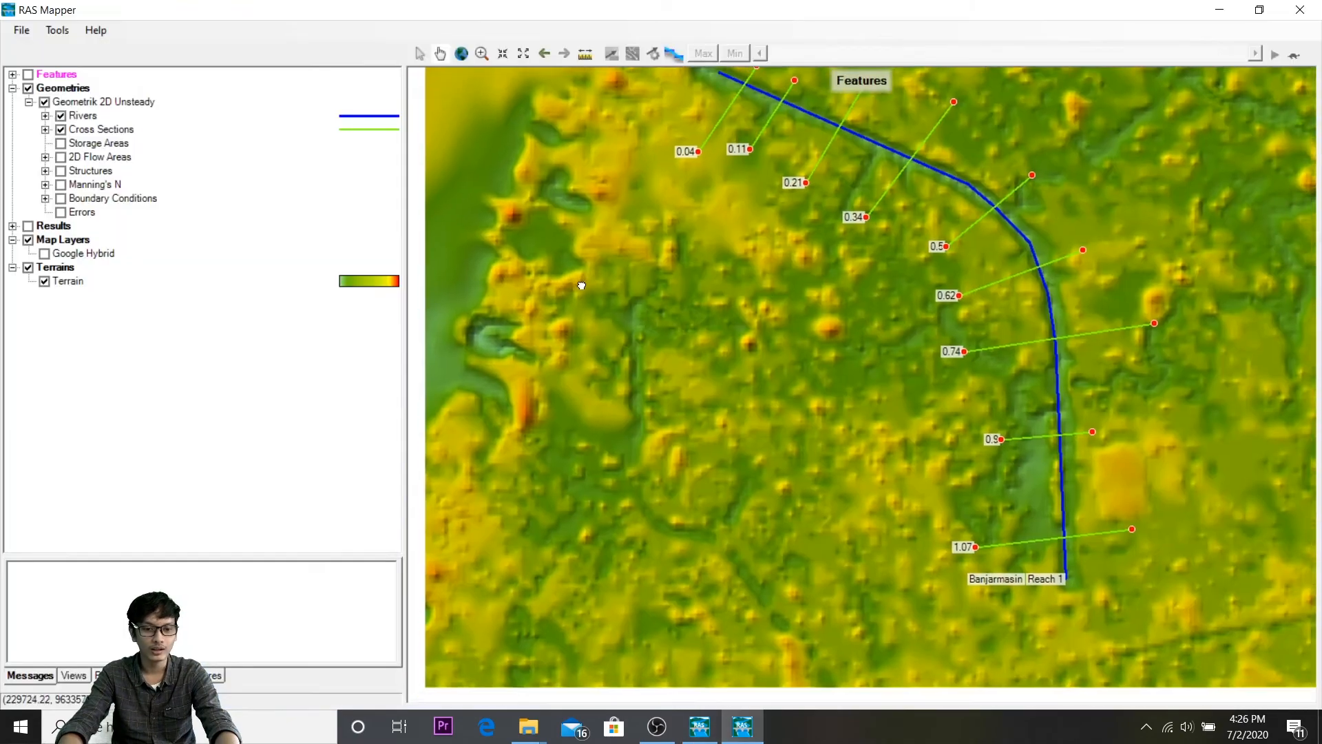
Step: In RAS Mapper, fit the map to its full extent and briefly display the 2D Flow Areas layer to check the meshes
{"action": "left_click_drag", "start_coordinate": [581, 285], "coordinate": [599, 273]}
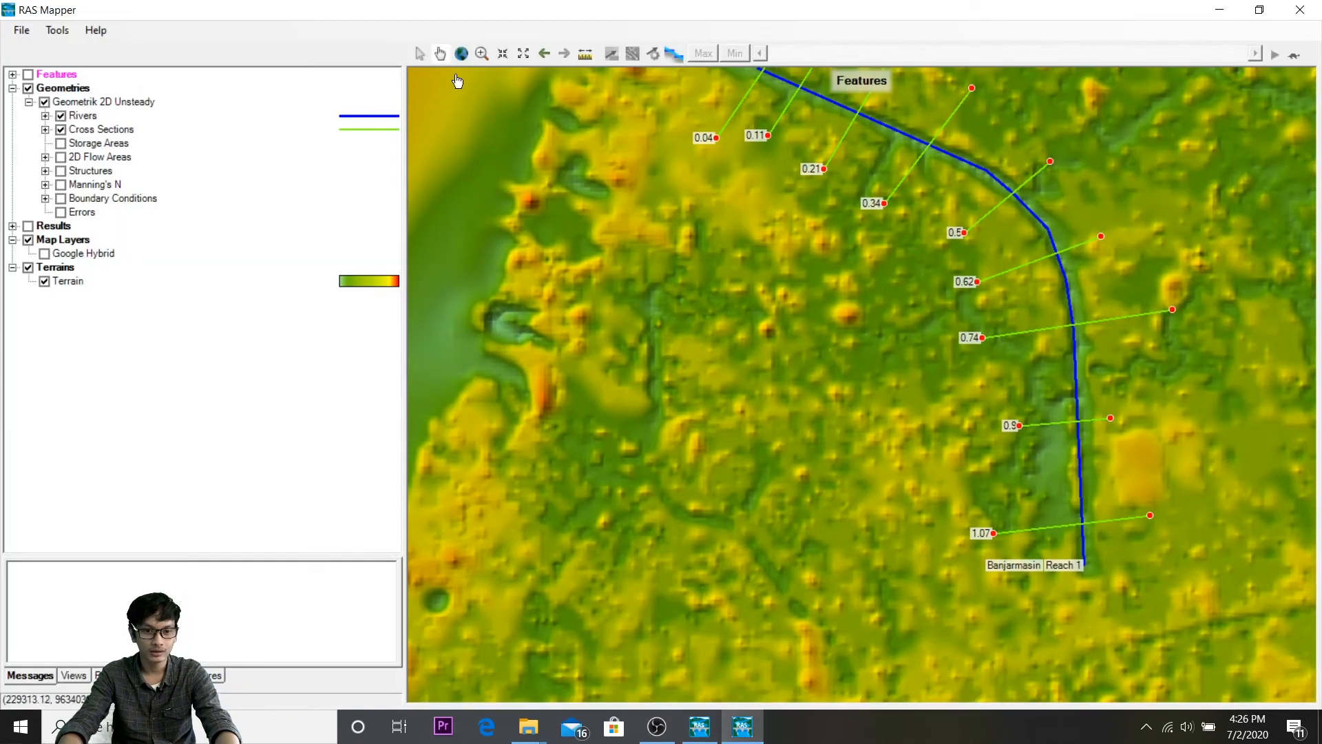
{"action": "left_click", "coordinate": [461, 54]}
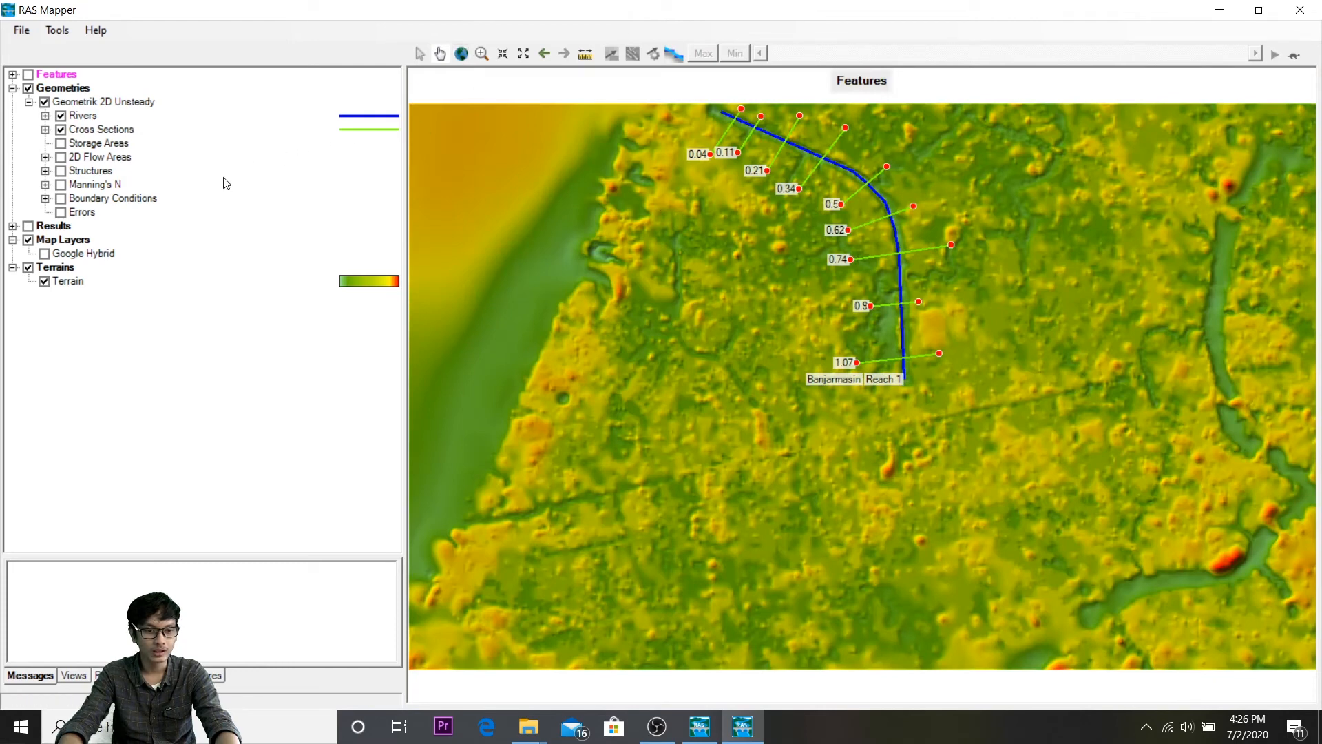
{"action": "left_click", "coordinate": [61, 157]}
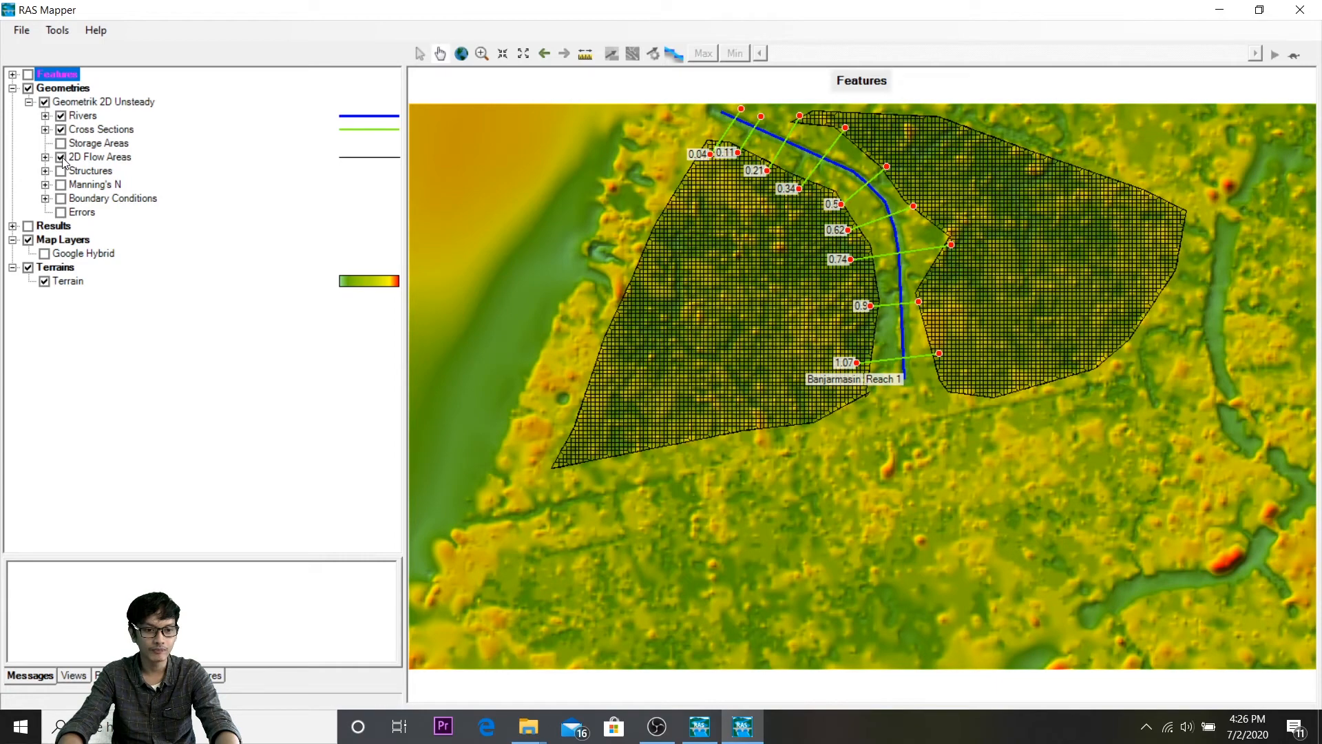
{"action": "left_click", "coordinate": [61, 157]}
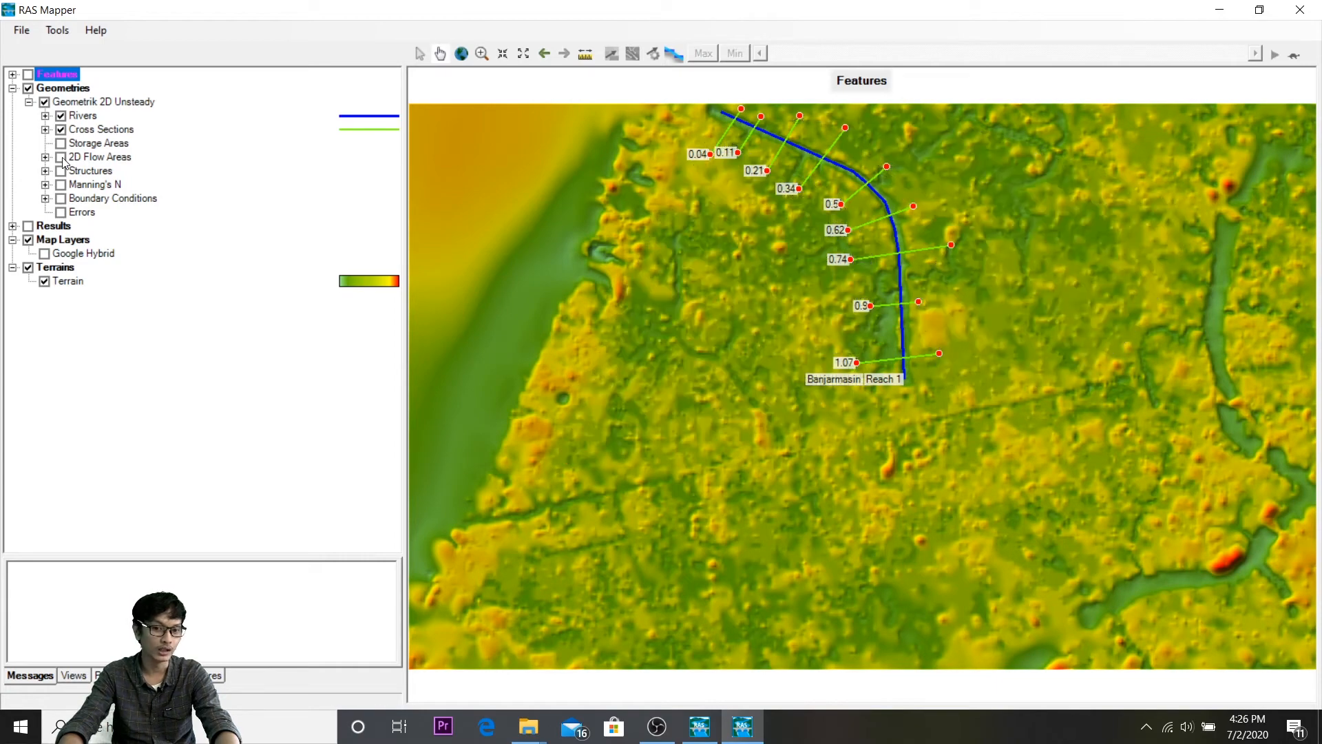
Step: Display the Depth layer from the simulation results and animate it through the simulation period
{"action": "left_click", "coordinate": [13, 226]}
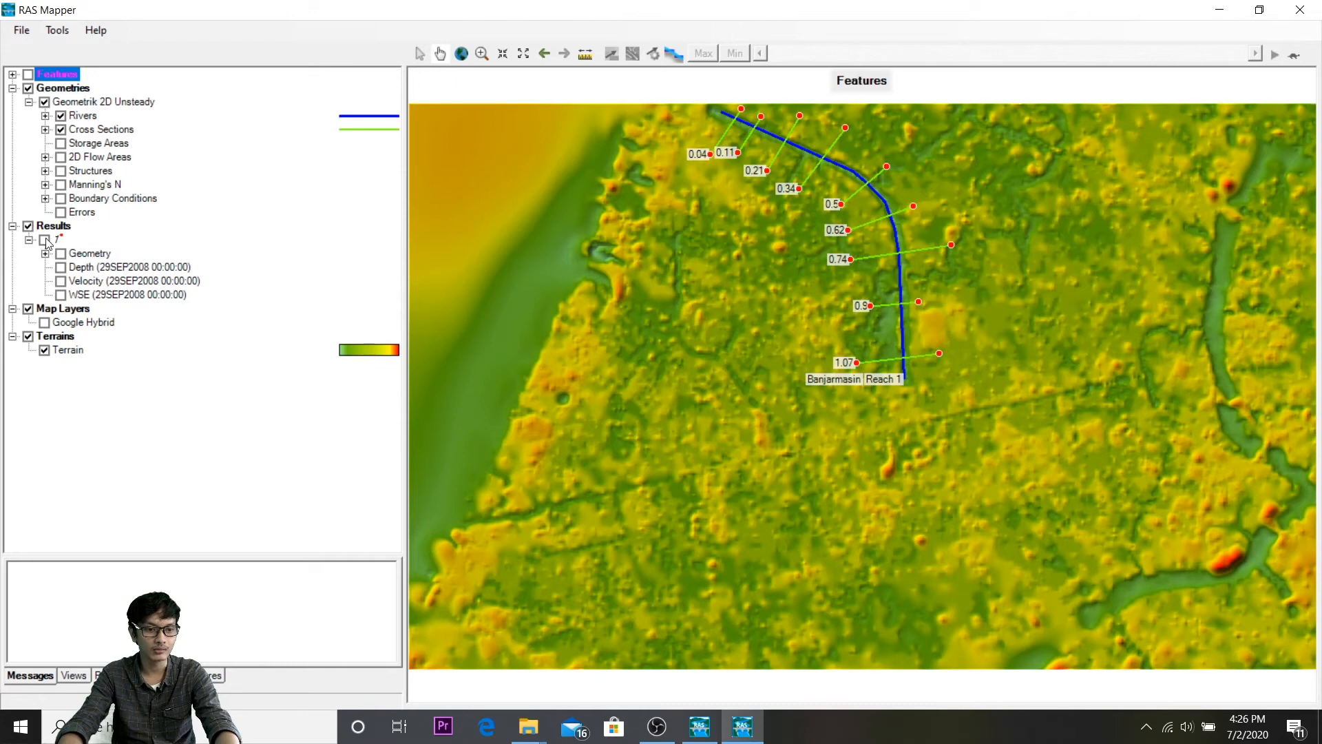
{"action": "left_click", "coordinate": [60, 267]}
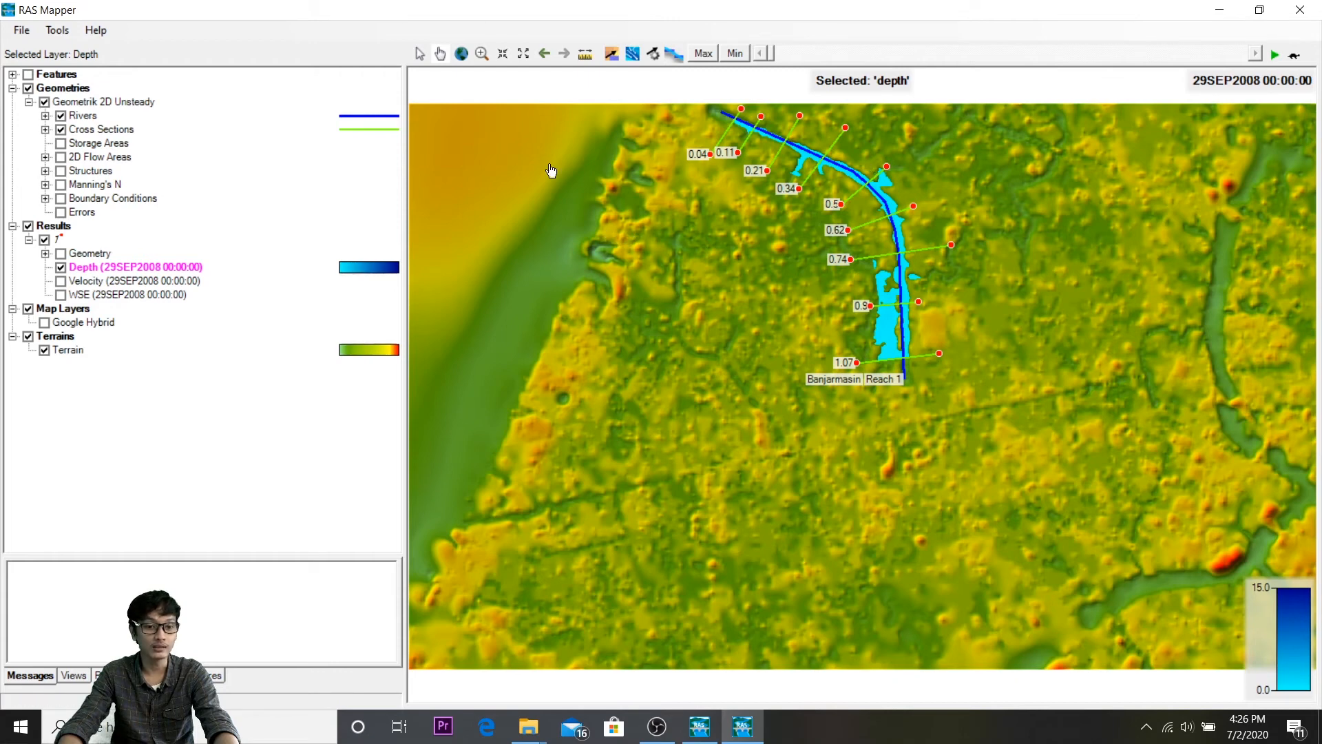
{"action": "left_click", "coordinate": [1274, 59]}
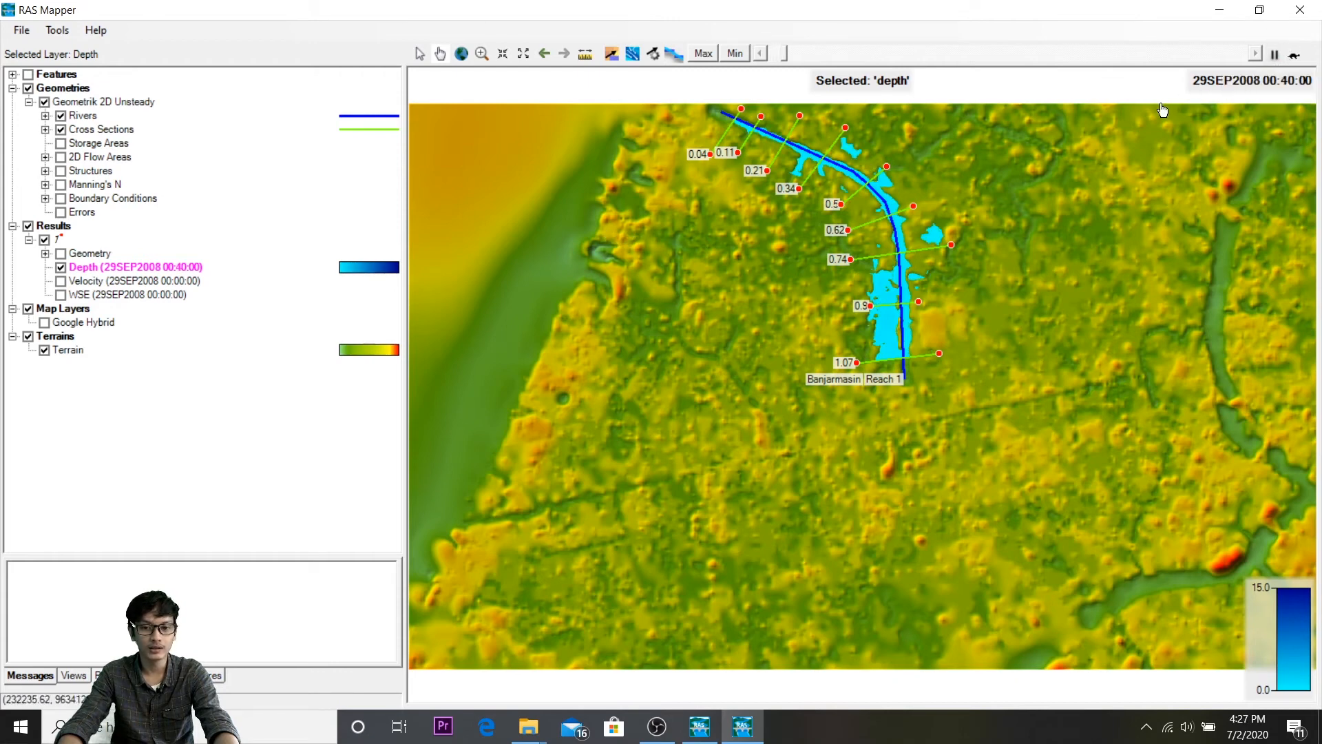
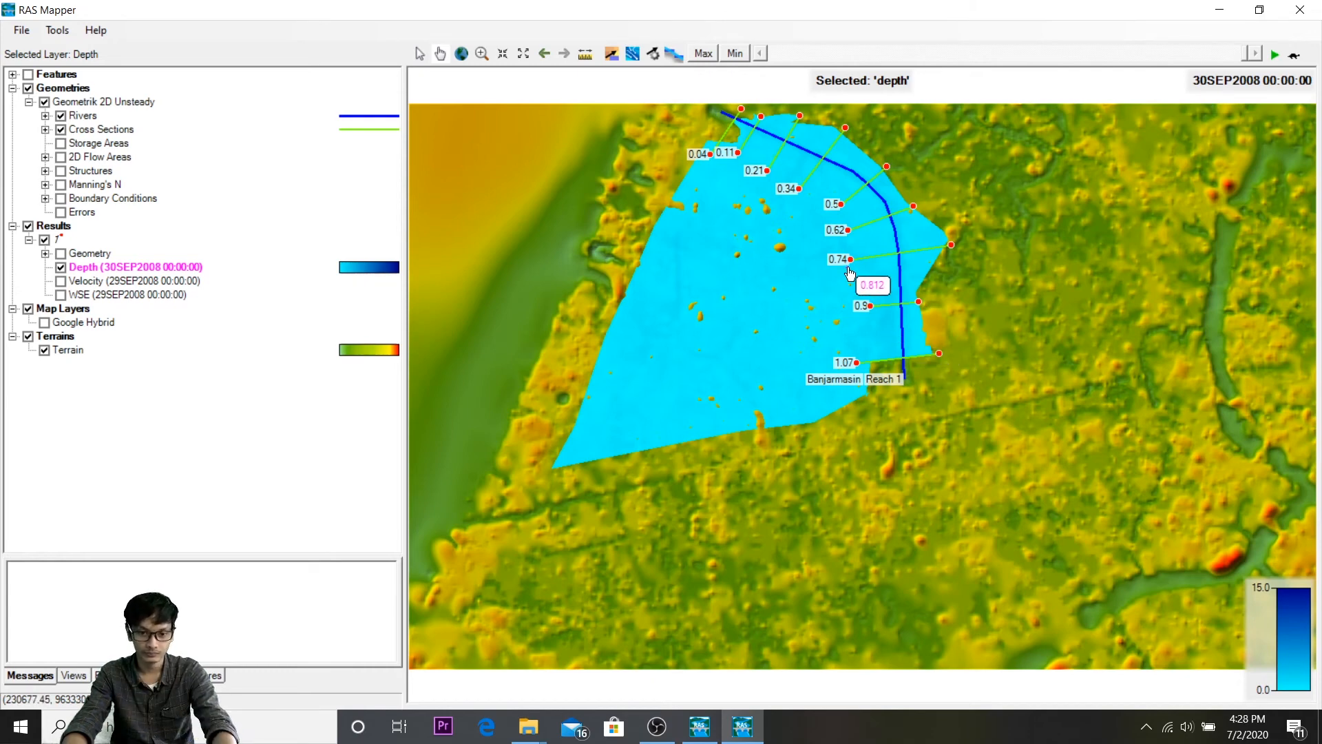
Step: Examine the flooded area's depth map up close with and without the Google Hybrid layer, and hide the Depth layer
{"action": "left_click", "coordinate": [481, 54]}
{"action": "left_click_drag", "start_coordinate": [540, 97], "coordinate": [980, 473]}
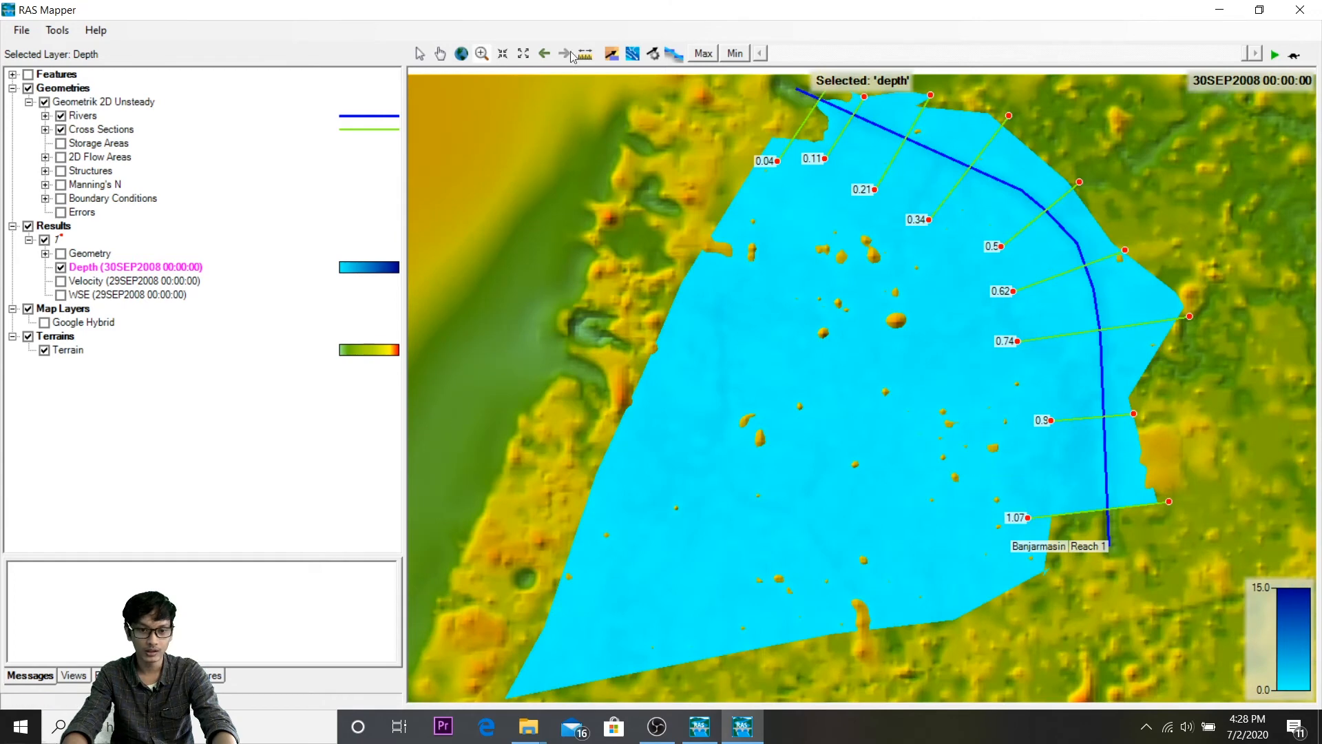
{"action": "left_click", "coordinate": [441, 54]}
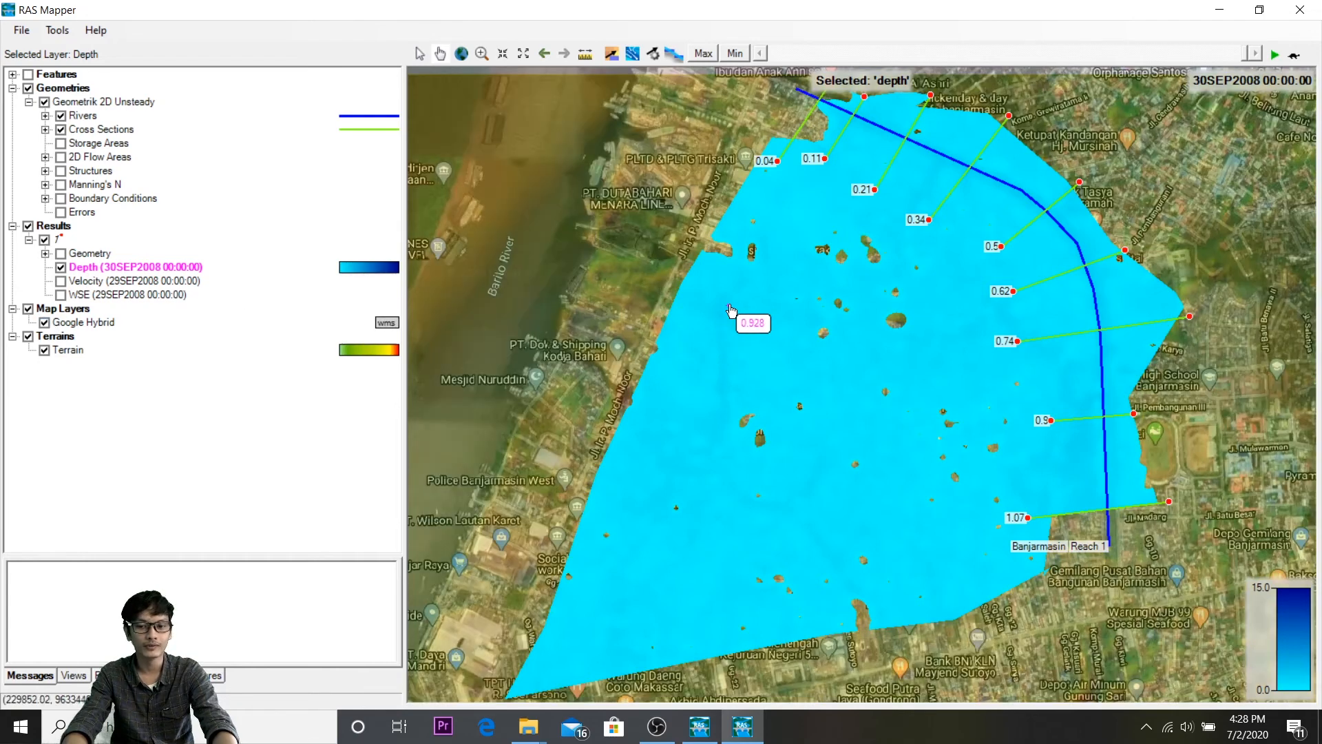
{"action": "left_click", "coordinate": [45, 323]}
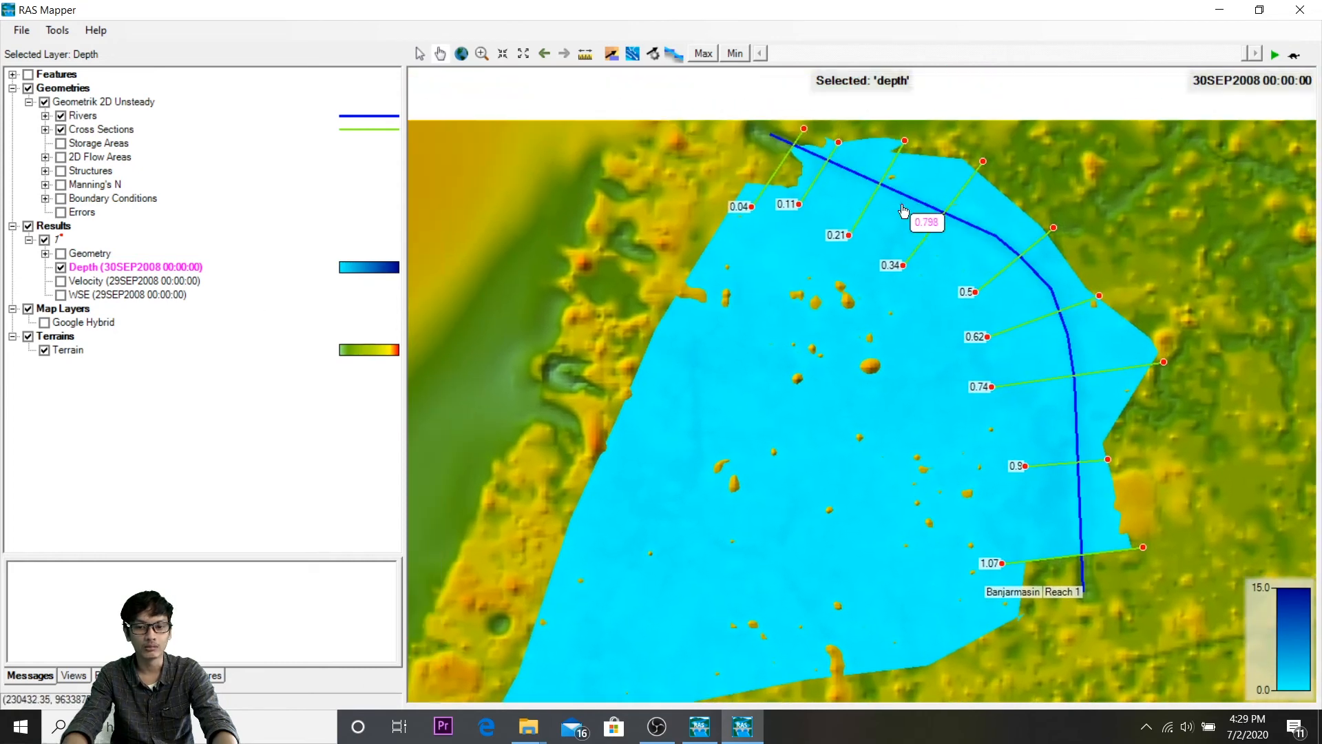
{"action": "left_click_drag", "start_coordinate": [850, 294], "coordinate": [795, 341]}
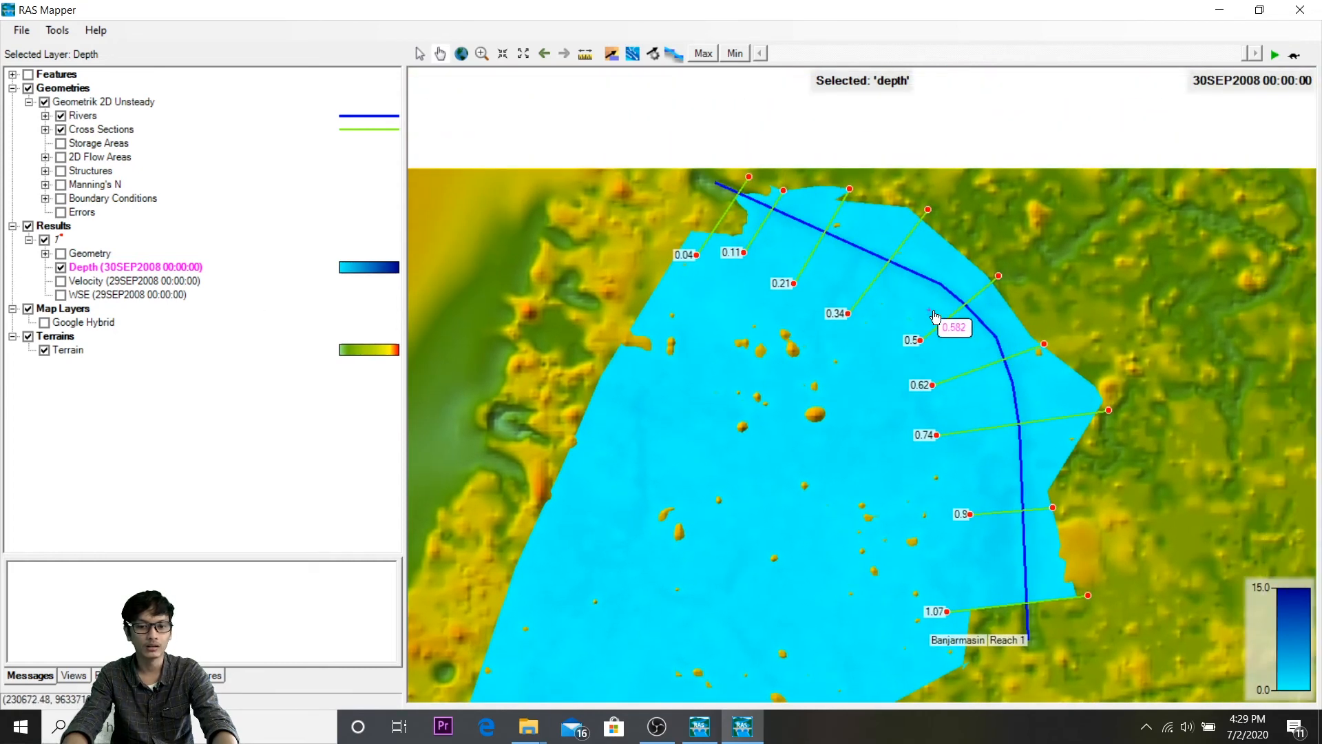
{"action": "left_click_drag", "start_coordinate": [858, 290], "coordinate": [838, 268]}
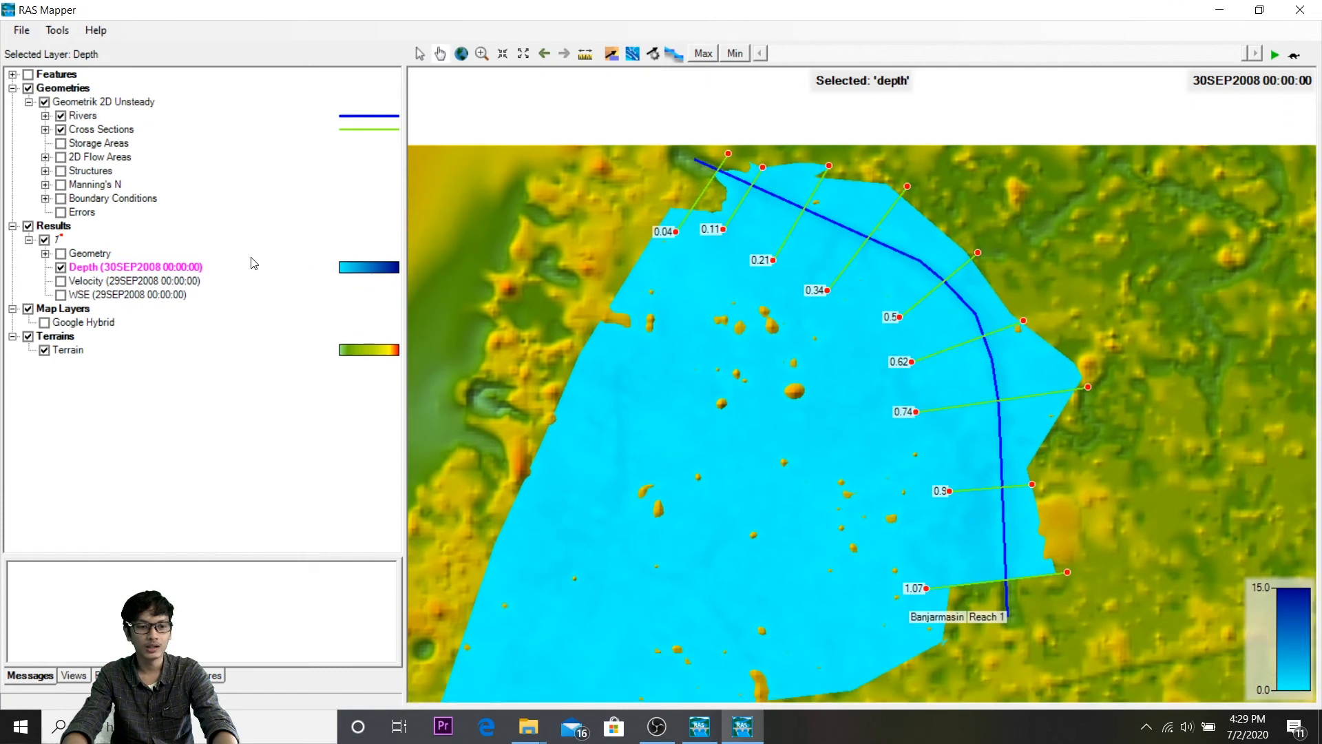
{"action": "left_click", "coordinate": [61, 268]}
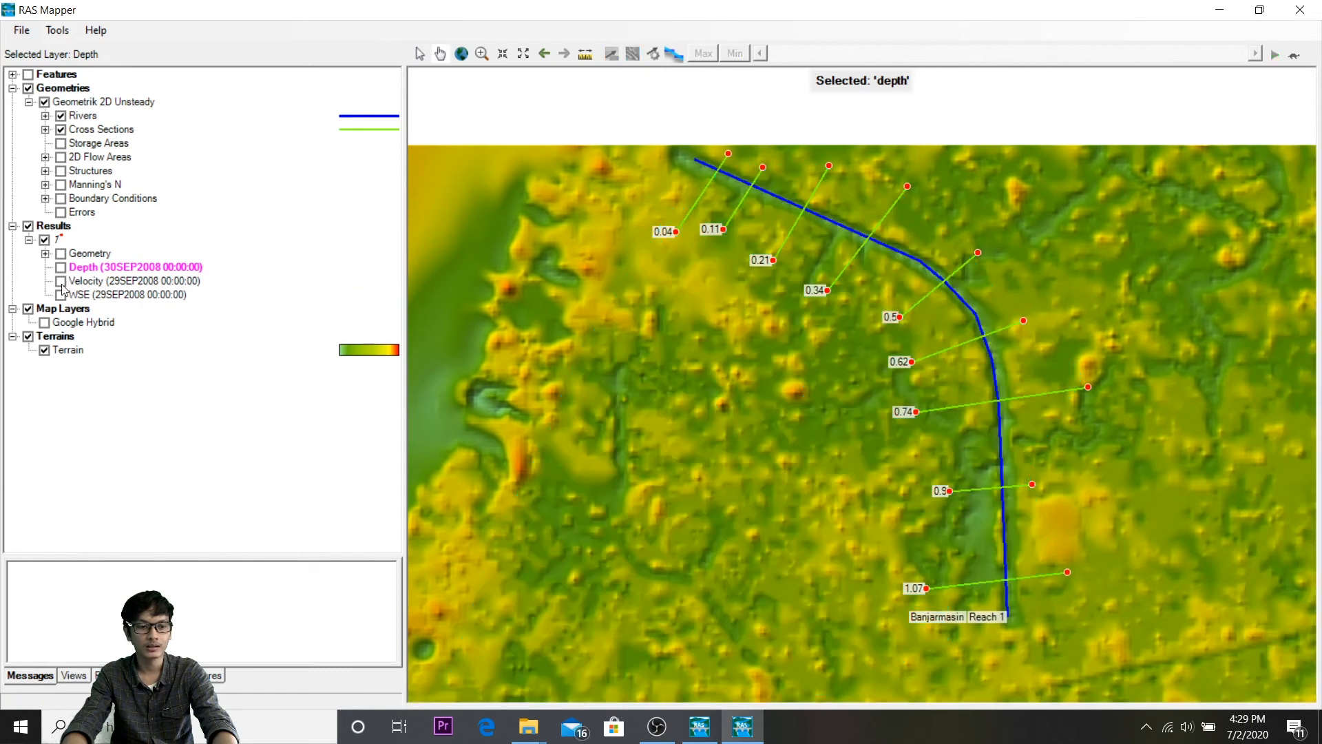
Step: Display the Velocity layer from the simulation results and show its maximum values across the flooded area
{"action": "left_click", "coordinate": [61, 281]}
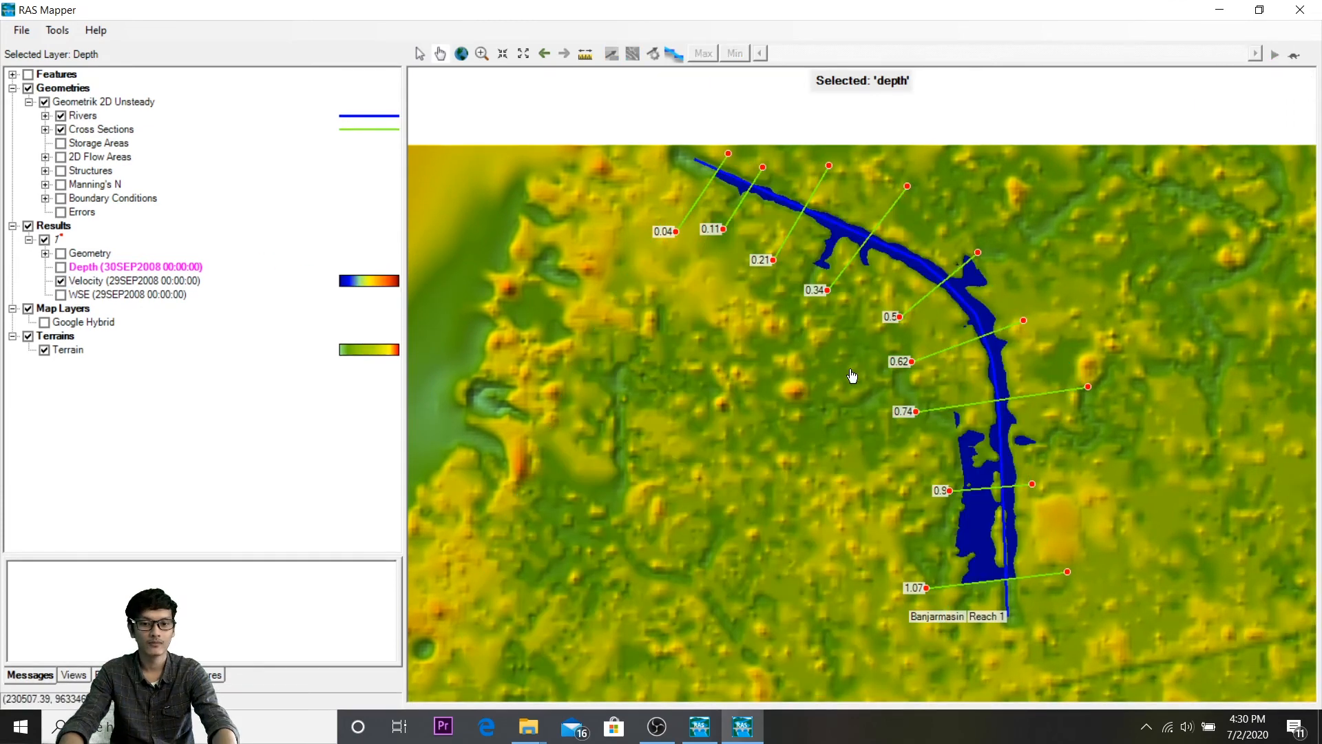
{"action": "left_click", "coordinate": [80, 283]}
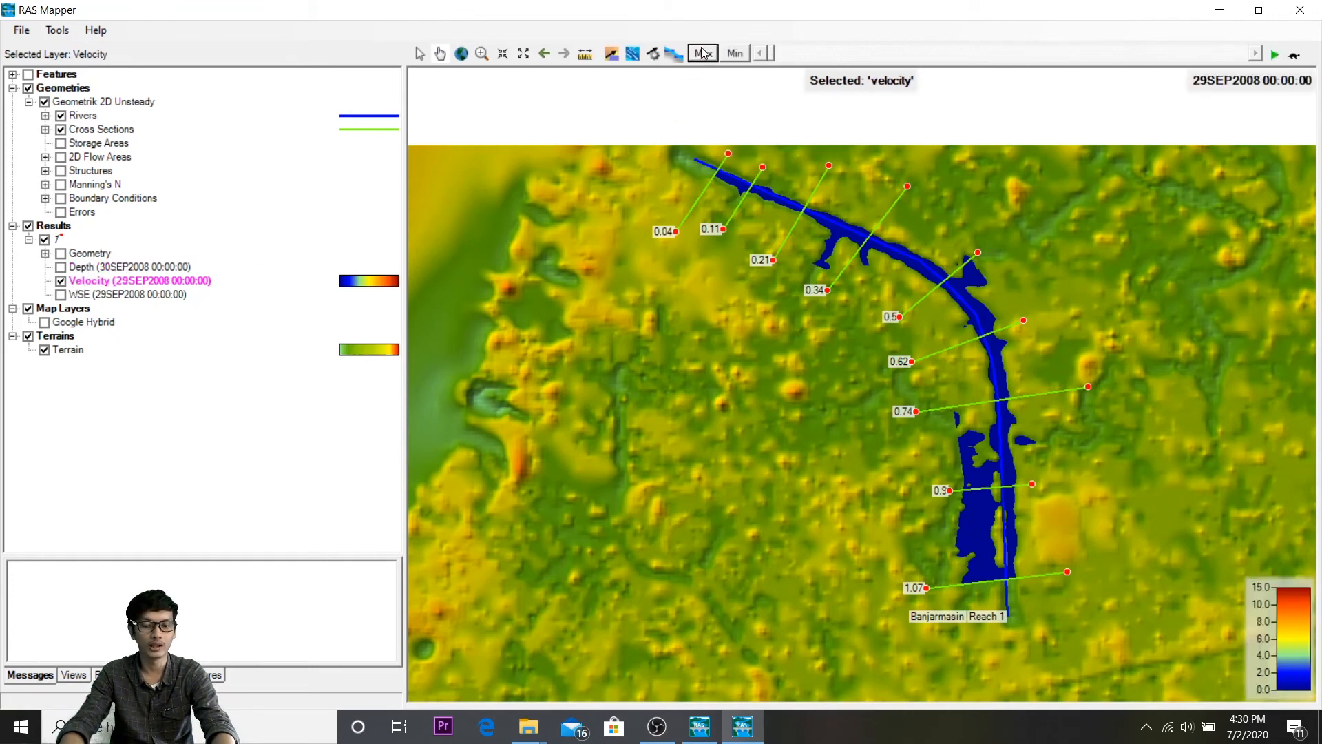
{"action": "left_click", "coordinate": [702, 52]}
{"action": "left_click_drag", "start_coordinate": [816, 354], "coordinate": [771, 278]}
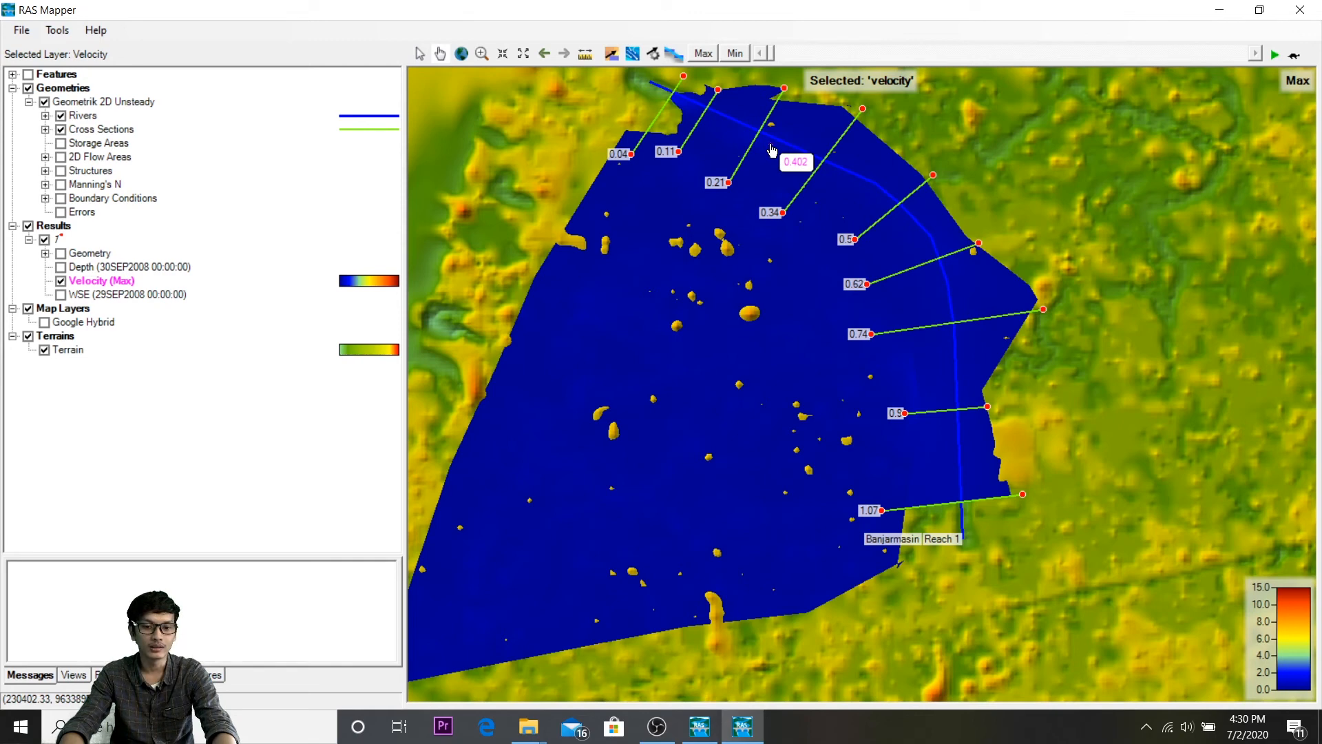
{"action": "mouse_move", "coordinate": [772, 148]}
{"action": "left_mouse_down"}
{"action": "mouse_move", "coordinate": [773, 180]}
{"action": "mouse_move", "coordinate": [772, 169]}
{"action": "left_mouse_up"}
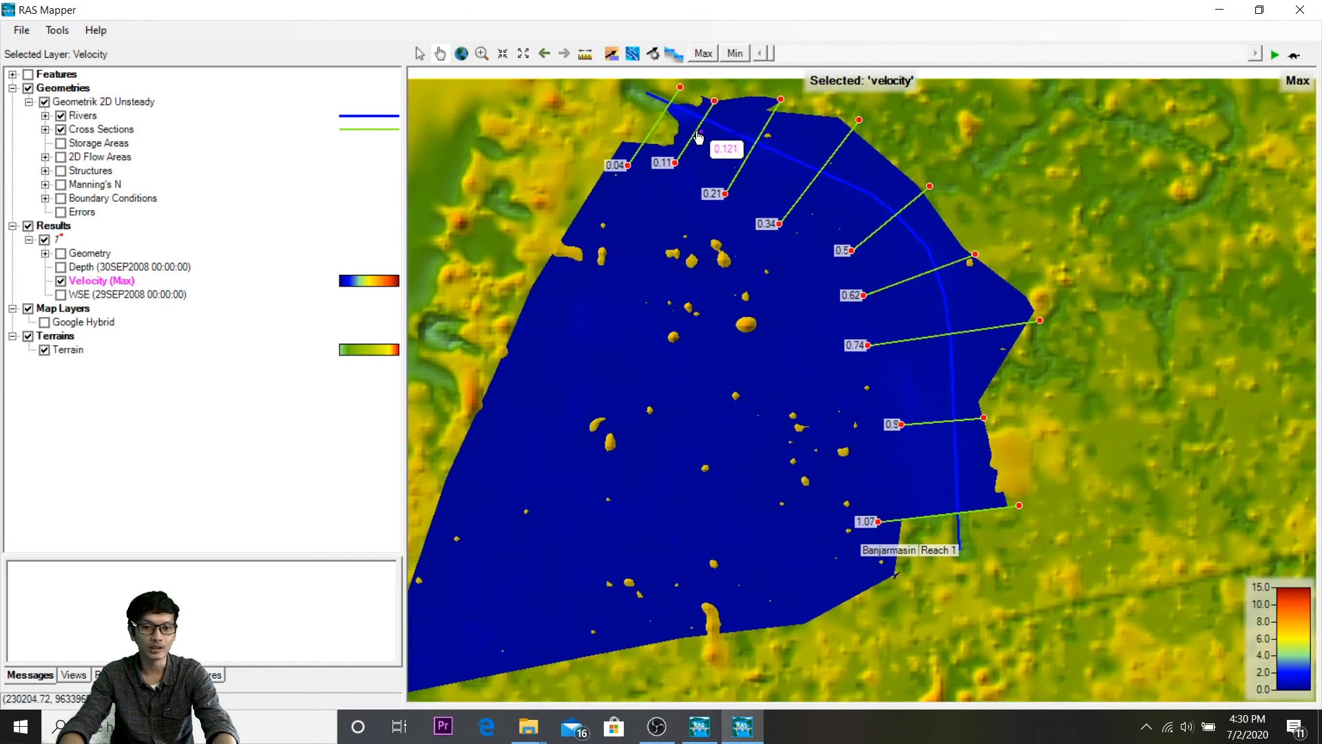
Step: Show static velocity arrows for 30SEP2008 00:00:00 and look closely at the flooded area around cross section 0.74
{"action": "left_click", "coordinate": [612, 60]}
{"action": "left_click", "coordinate": [785, 437]}
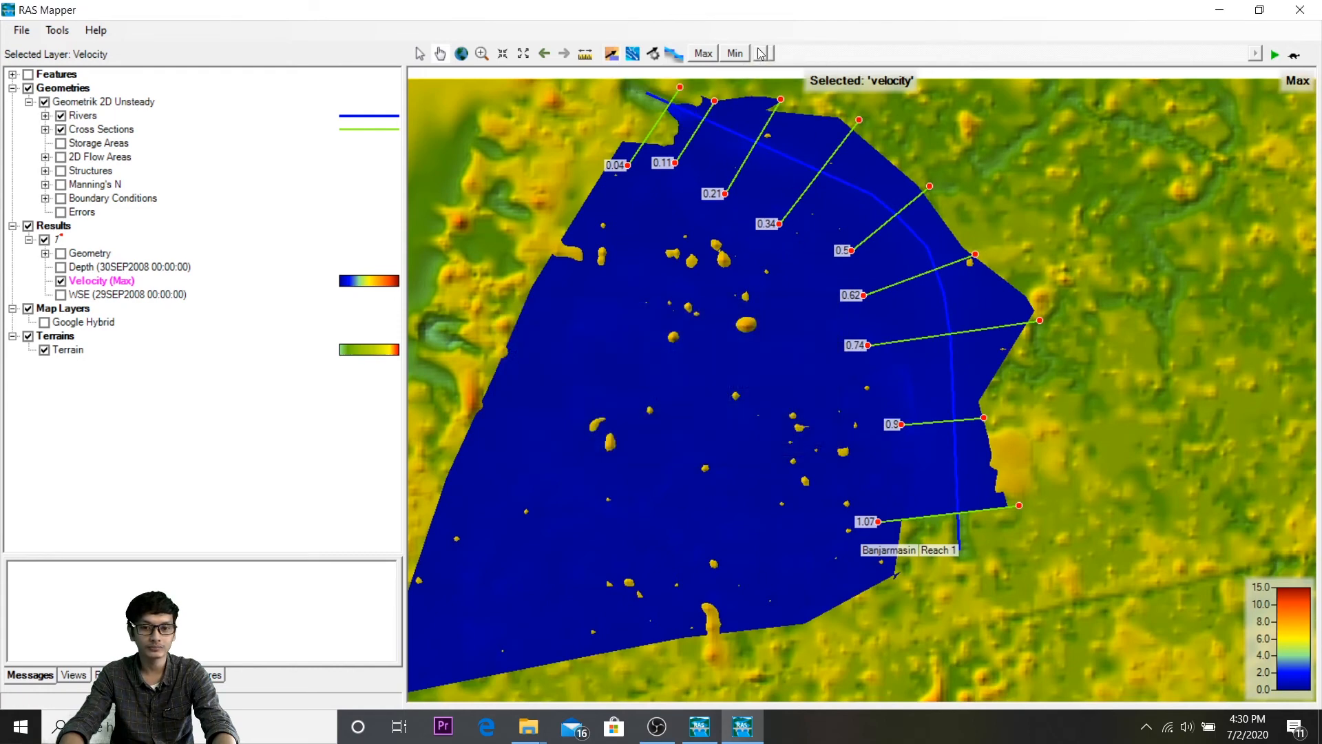
{"action": "left_click_drag", "start_coordinate": [773, 55], "coordinate": [1264, 62]}
{"action": "left_click_drag", "start_coordinate": [839, 264], "coordinate": [814, 244]}
{"action": "right_click", "coordinate": [771, 241]}
{"action": "left_click_drag", "start_coordinate": [672, 106], "coordinate": [631, 71]}
{"action": "left_click", "coordinate": [483, 54]}
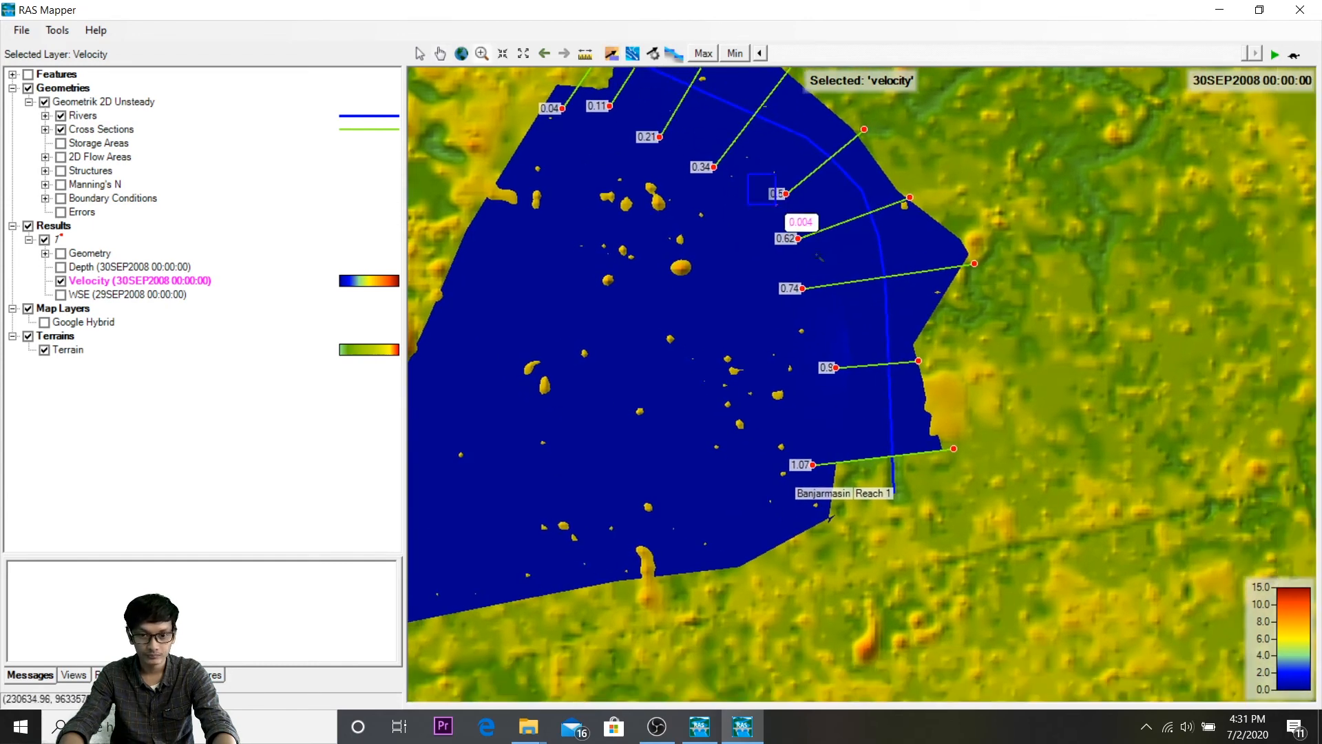
{"action": "left_click_drag", "start_coordinate": [751, 178], "coordinate": [942, 437]}
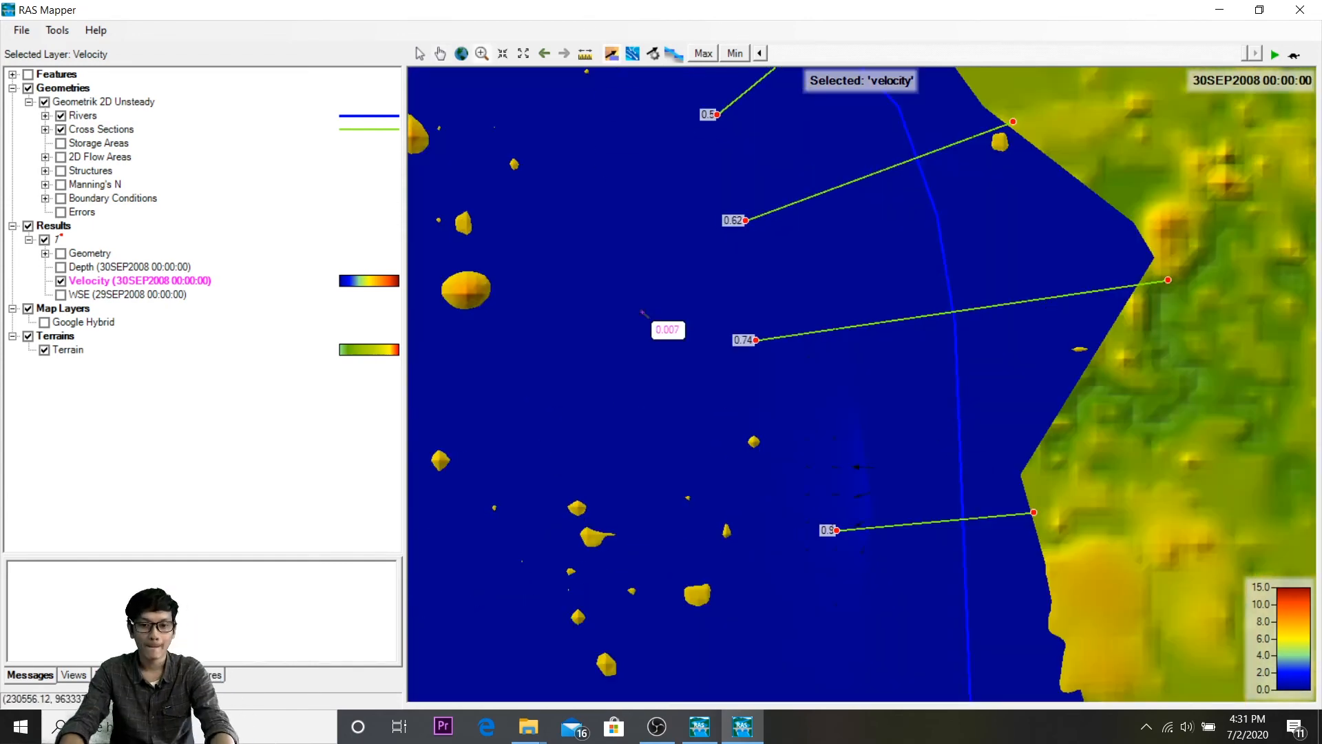
Step: Set the Velocity layer's surface fill to a maximum of 2 with 3 values, and apply it
{"action": "double_click", "coordinate": [93, 284]}
{"action": "left_click_drag", "start_coordinate": [579, 147], "coordinate": [867, 83]}
{"action": "left_click", "coordinate": [736, 305]}
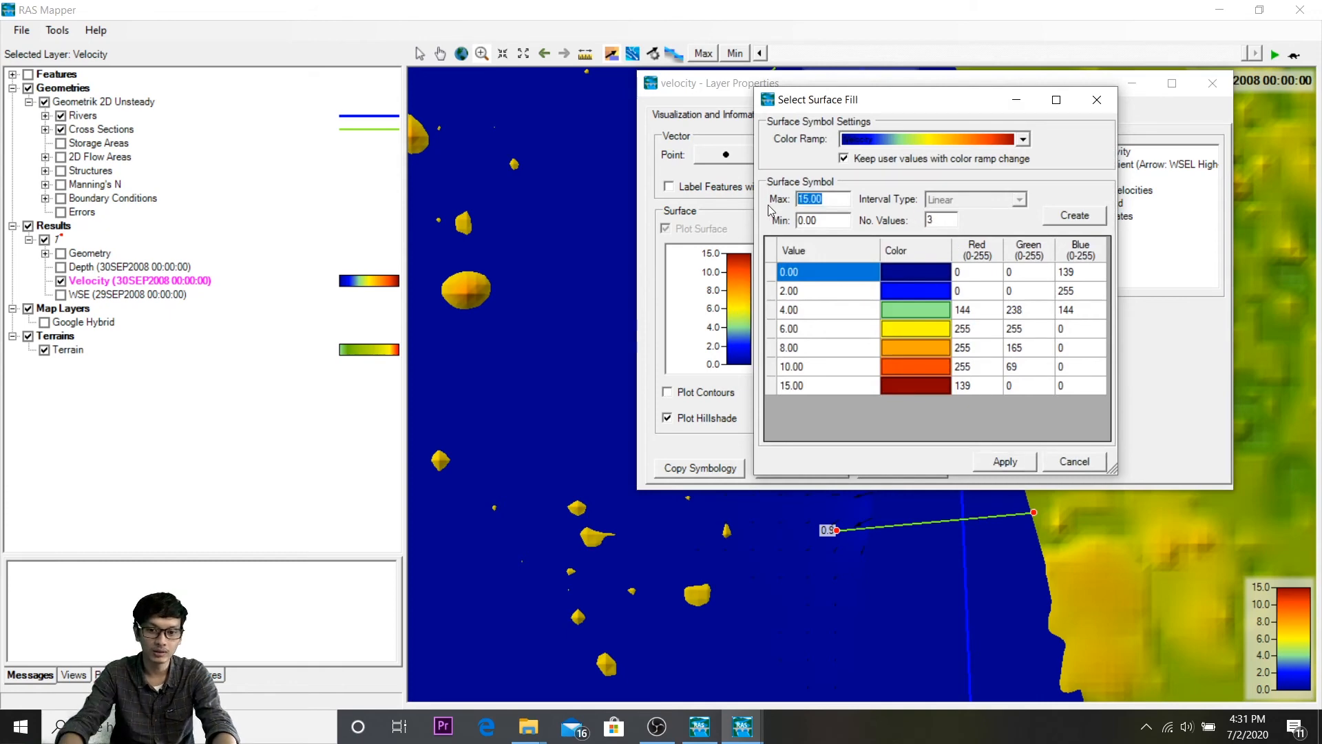
{"action": "key", "text": "Return"}
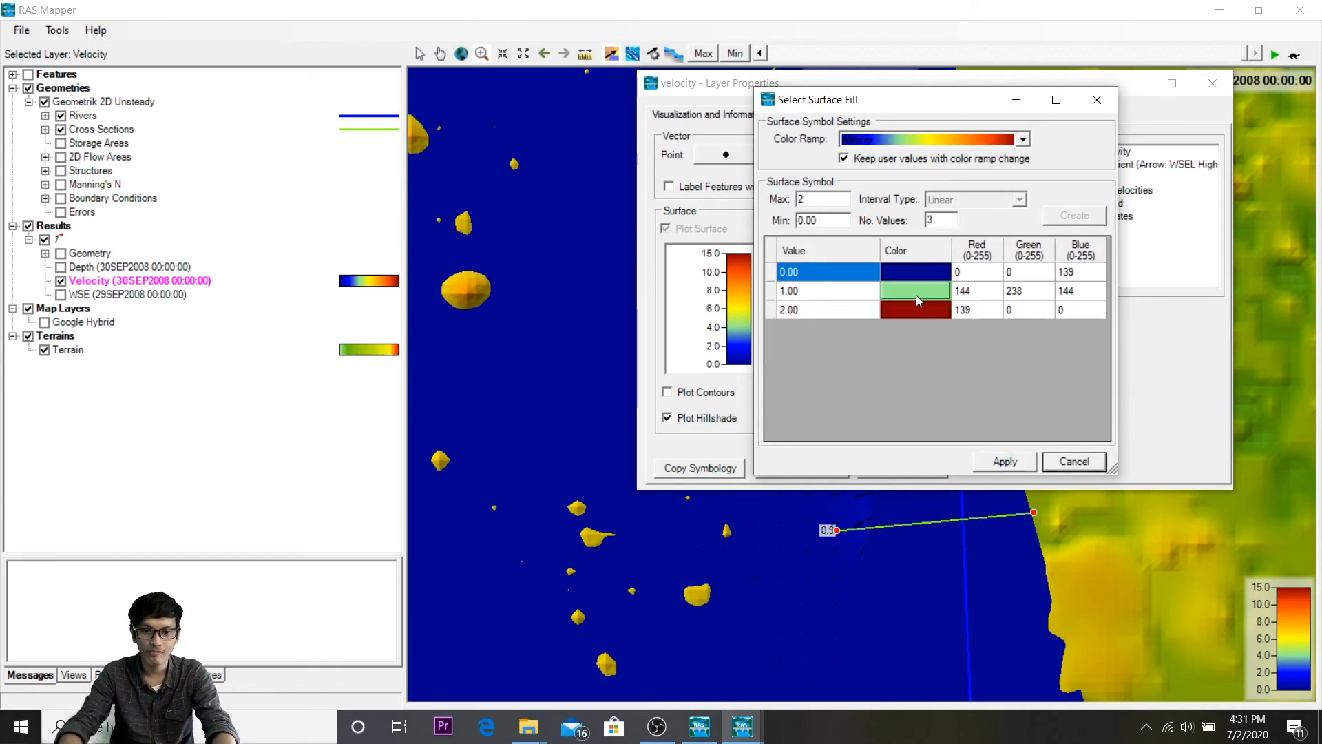
{"action": "left_click", "coordinate": [1024, 467]}
{"action": "left_click", "coordinate": [1213, 82]}
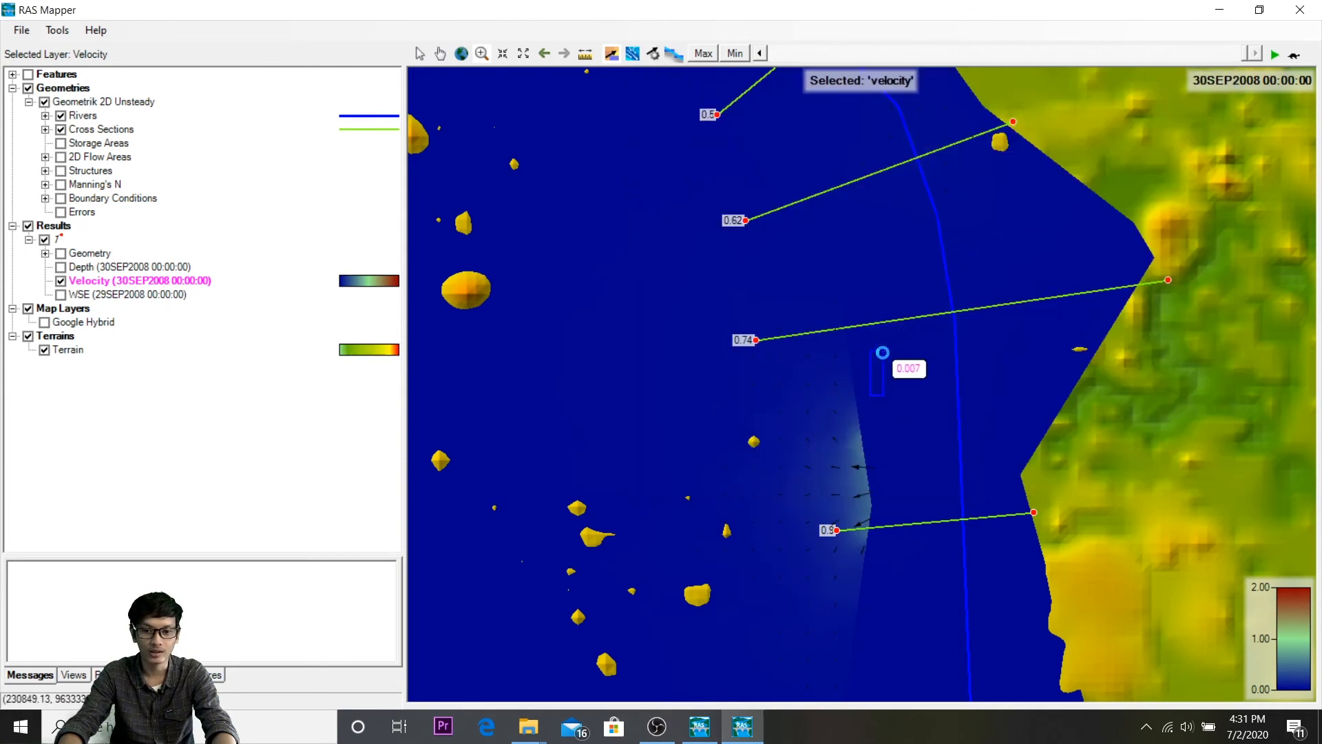
Step: Change the Velocity layer's surface fill to a red-to-green color ramp and apply it
{"action": "scroll", "coordinate": [887, 378], "scroll_direction": "up", "scroll_amount": 5}
{"action": "left_click", "coordinate": [463, 55]}
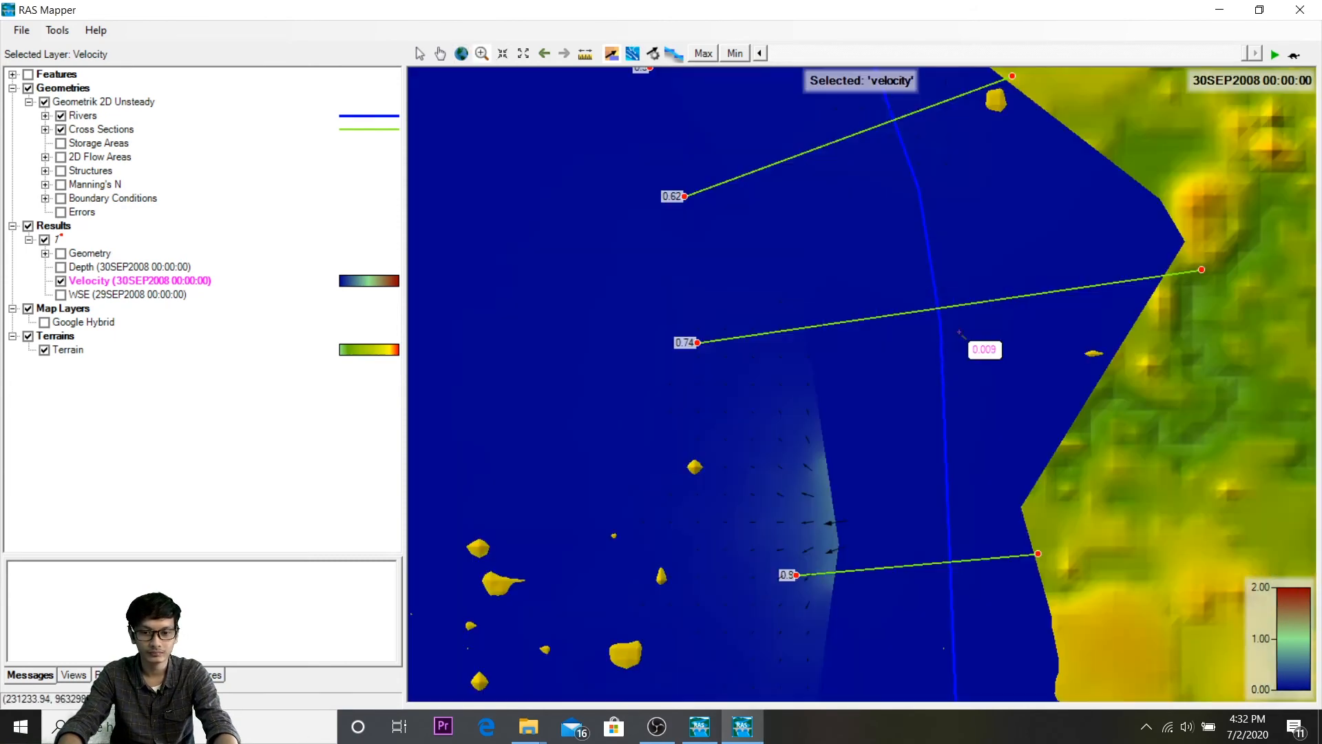
{"action": "scroll", "coordinate": [854, 227], "scroll_direction": "up", "scroll_amount": 3}
{"action": "right_click", "coordinate": [120, 280]}
{"action": "left_click", "coordinate": [148, 289]}
{"action": "left_click", "coordinate": [668, 298]}
{"action": "left_click", "coordinate": [659, 210]}
{"action": "left_click", "coordinate": [627, 291]}
{"action": "left_click", "coordinate": [732, 533]}
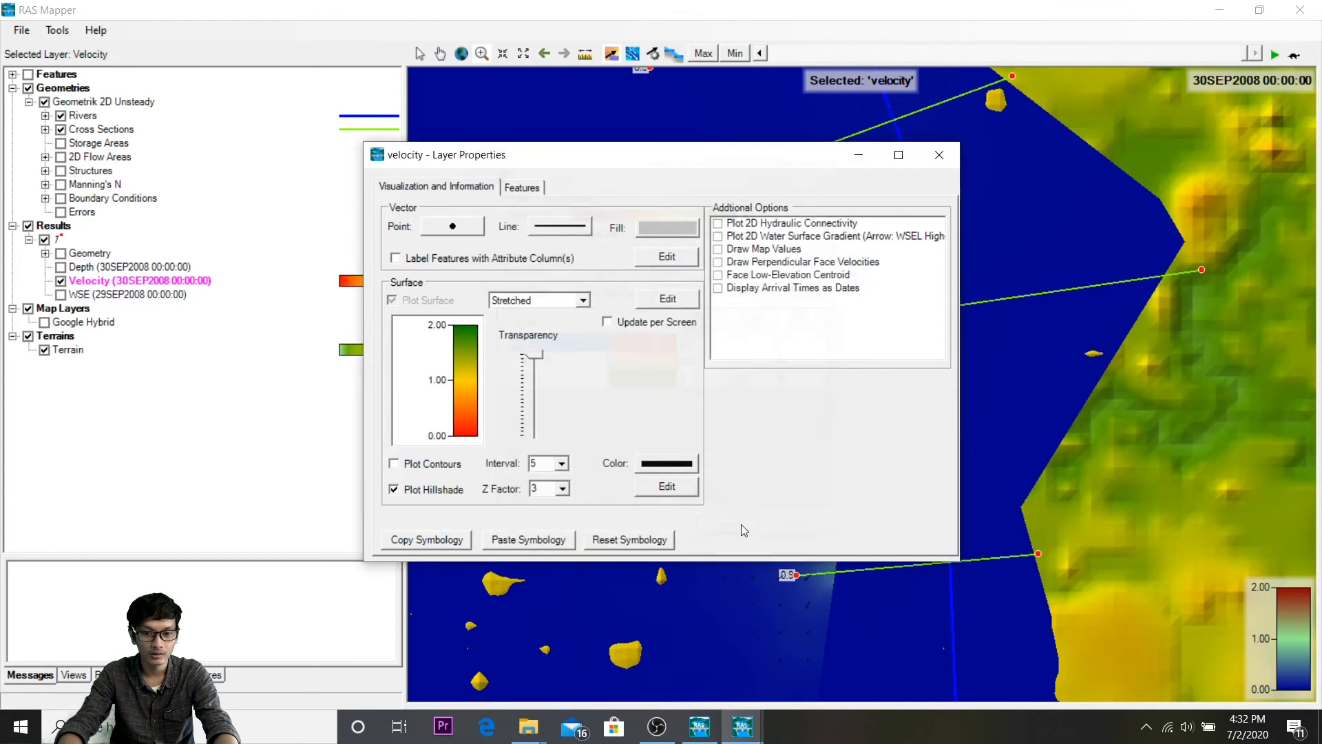
{"action": "left_click", "coordinate": [938, 155]}
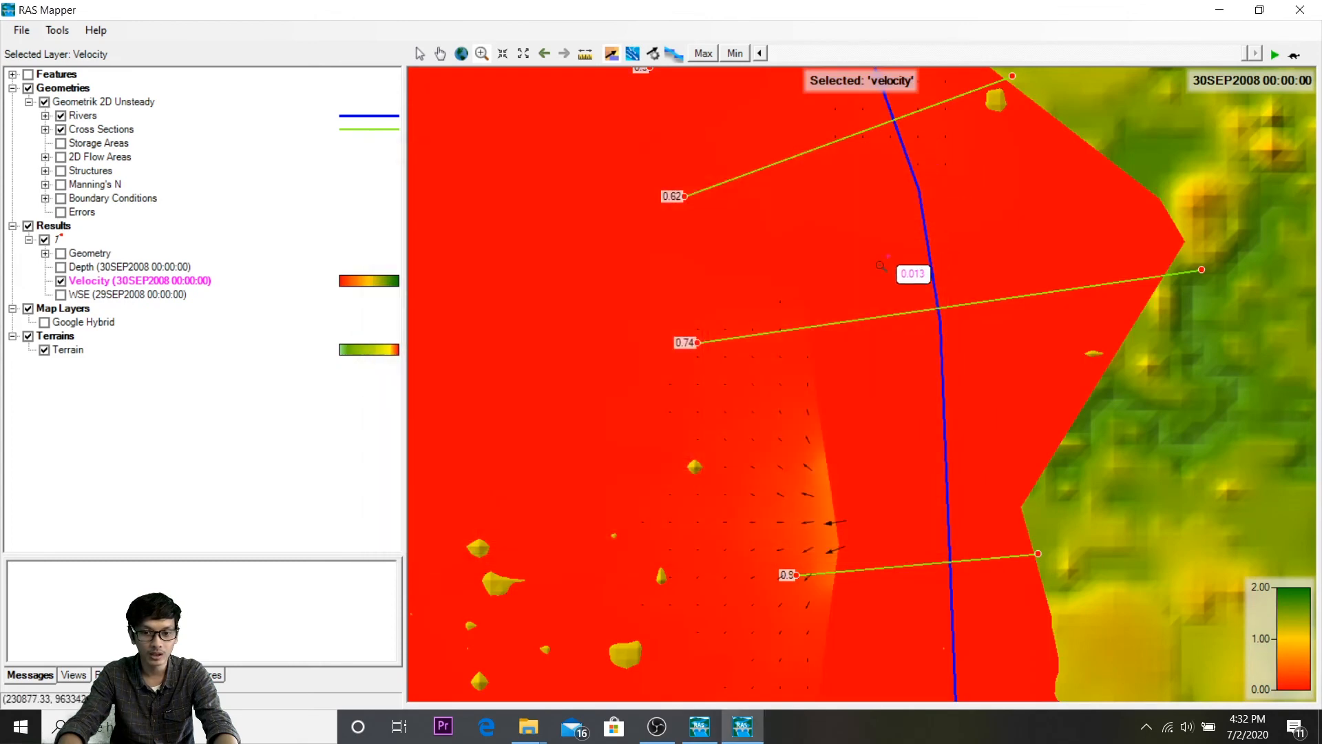
Step: Inspect the velocity arrows near cross section 0.9, and replace the static arrows with particle tracing
{"action": "left_click", "coordinate": [439, 55]}
{"action": "left_click_drag", "start_coordinate": [792, 331], "coordinate": [911, 206]}
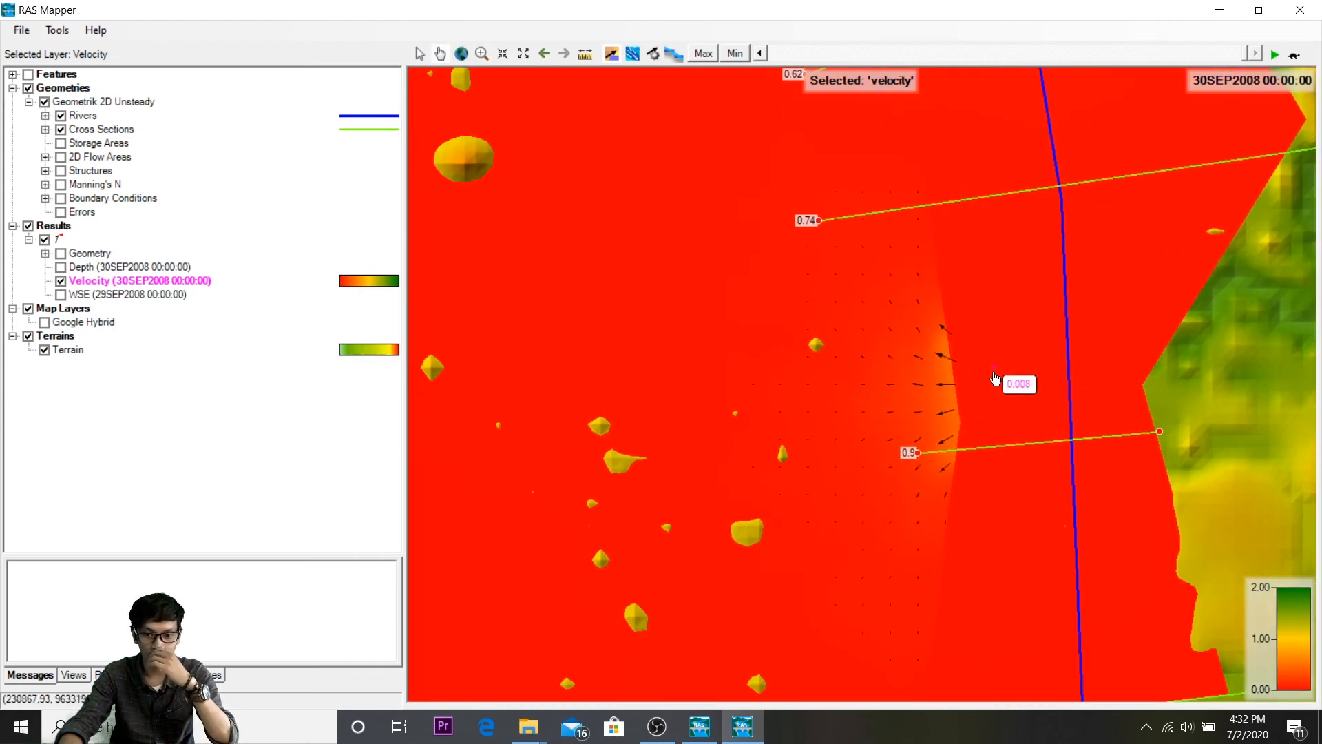
{"action": "left_click_drag", "start_coordinate": [1004, 370], "coordinate": [962, 289]}
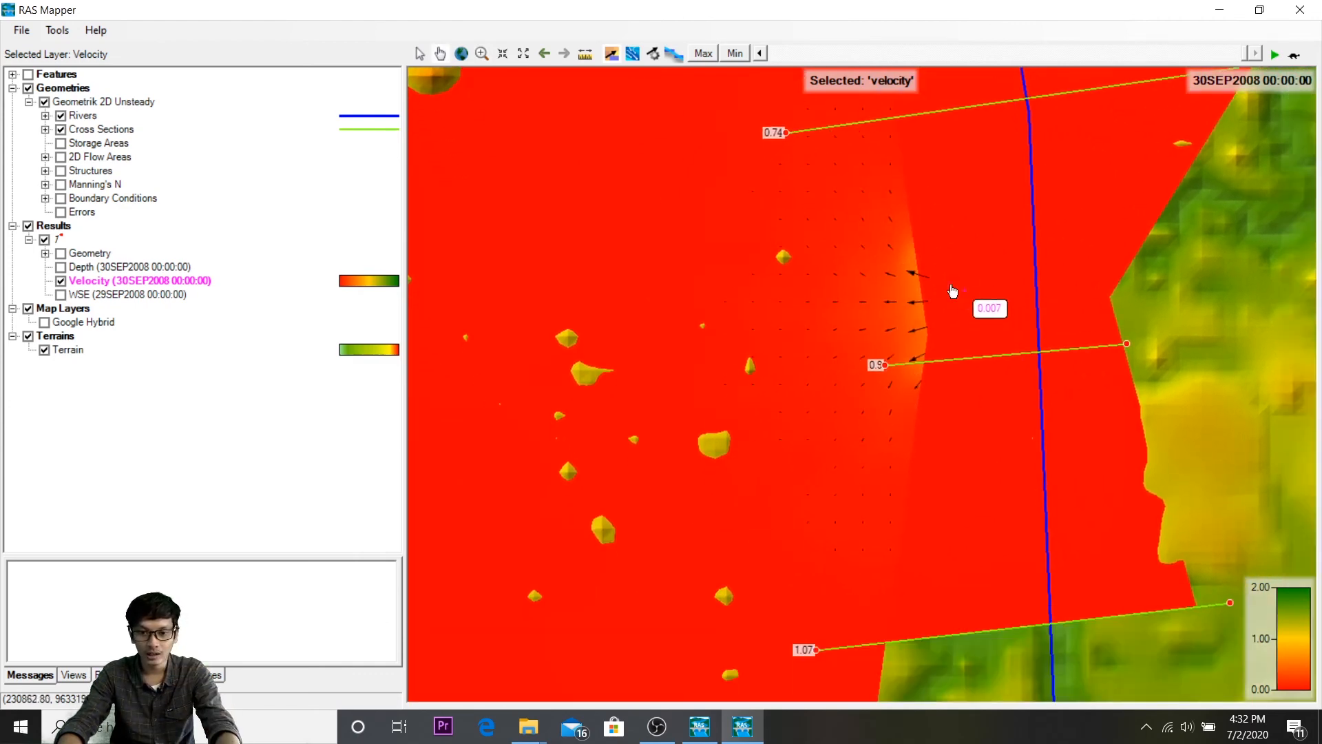
{"action": "left_click_drag", "start_coordinate": [758, 301], "coordinate": [936, 308]}
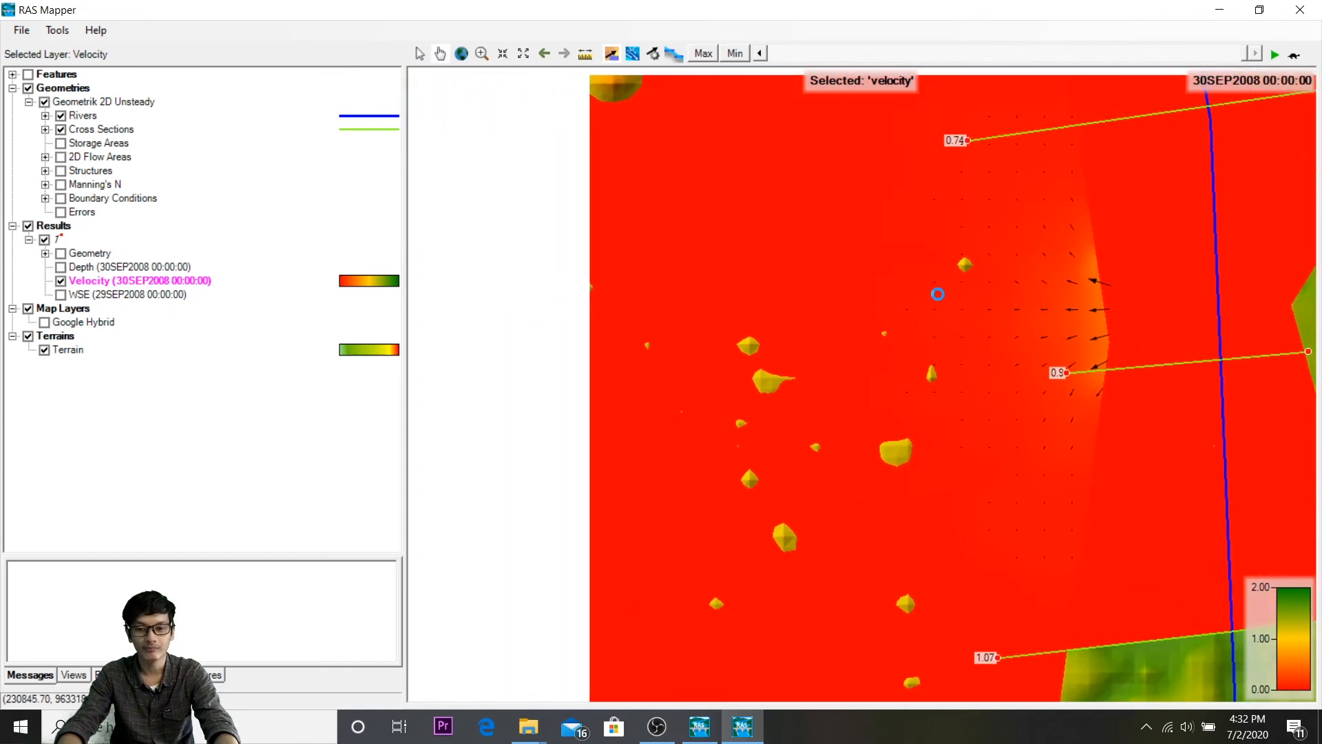
{"action": "left_click_drag", "start_coordinate": [942, 210], "coordinate": [897, 380]}
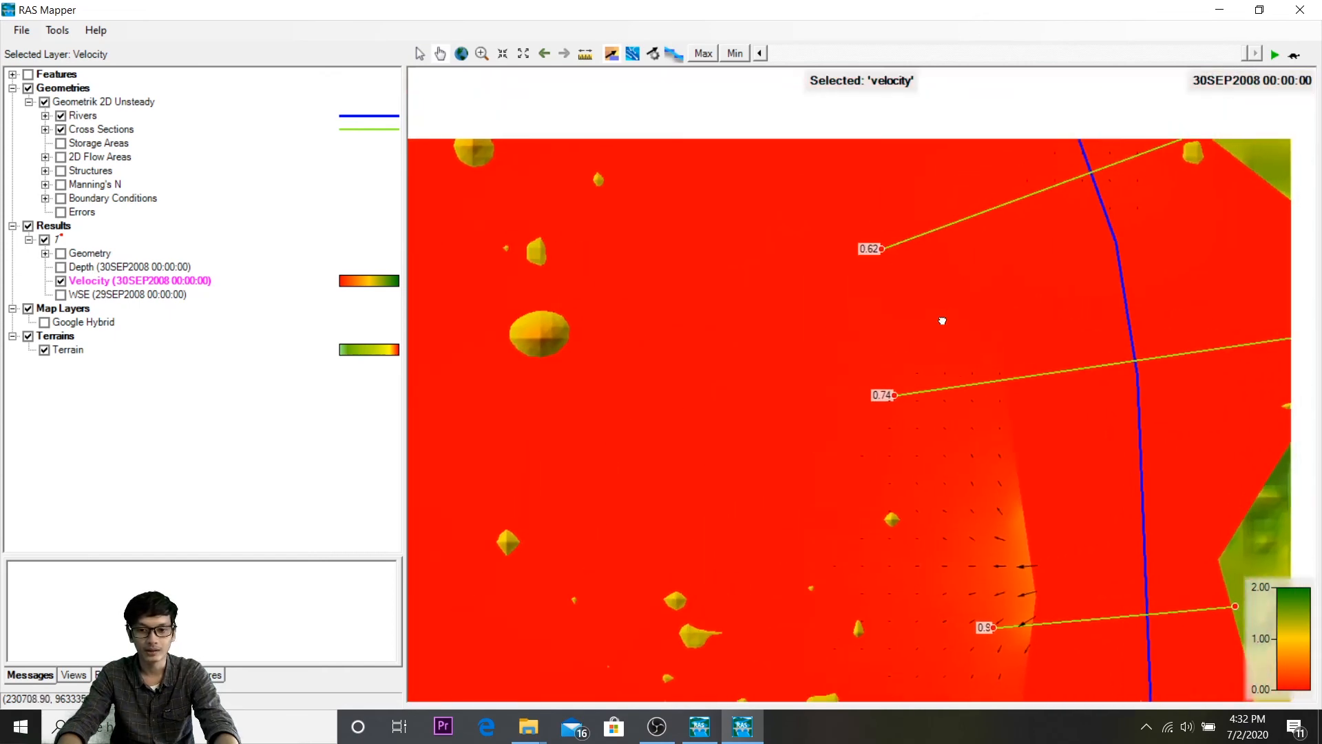
{"action": "left_click", "coordinate": [632, 55]}
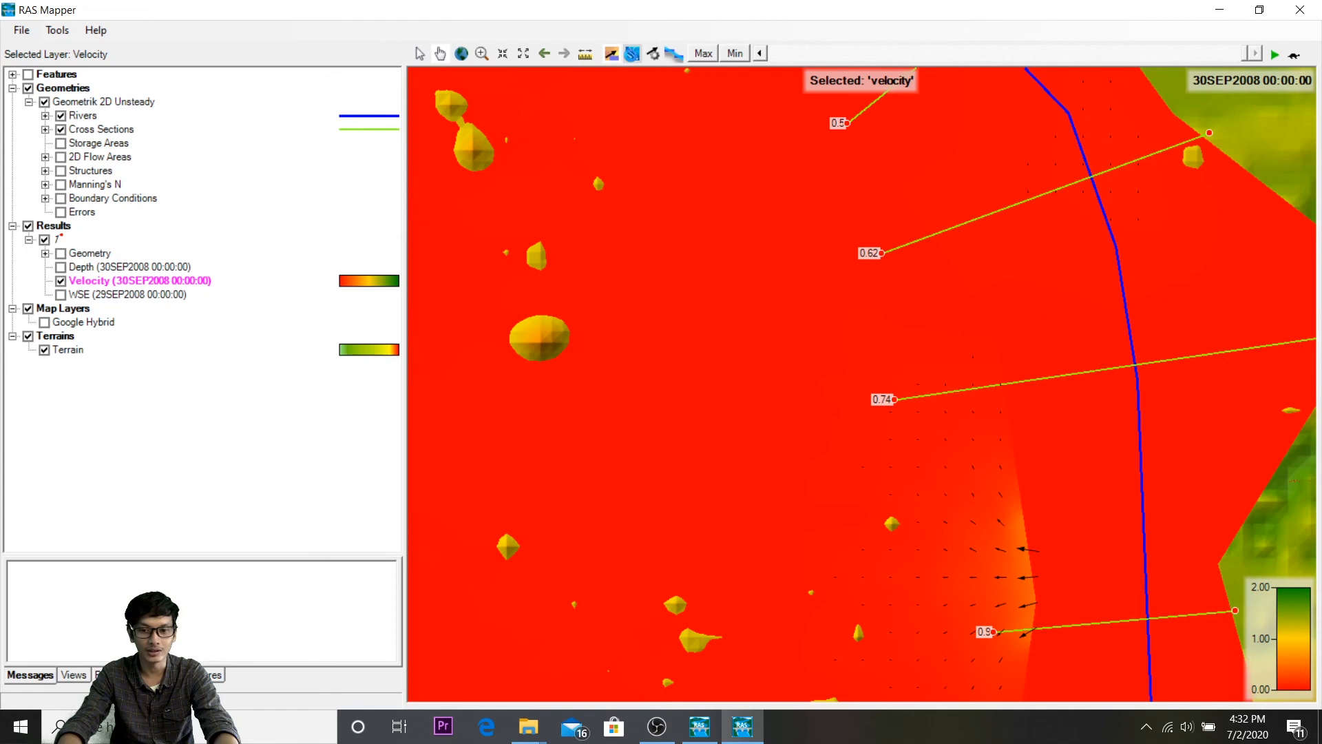
{"action": "left_click", "coordinate": [612, 55]}
{"action": "left_click_drag", "start_coordinate": [924, 304], "coordinate": [803, 226]}
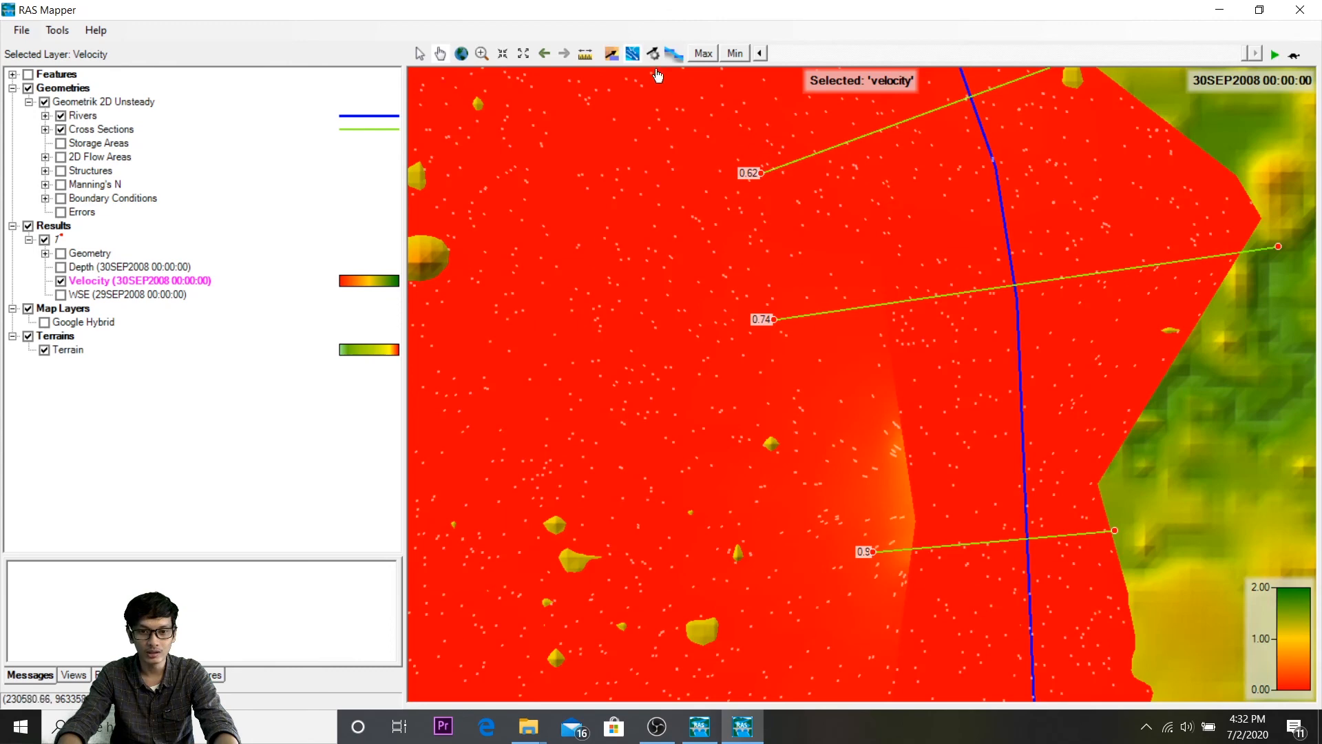
Step: Increase the particle tracing density of the velocity map, and examine the flow upstream to cross section 0.04
{"action": "left_click", "coordinate": [653, 56]}
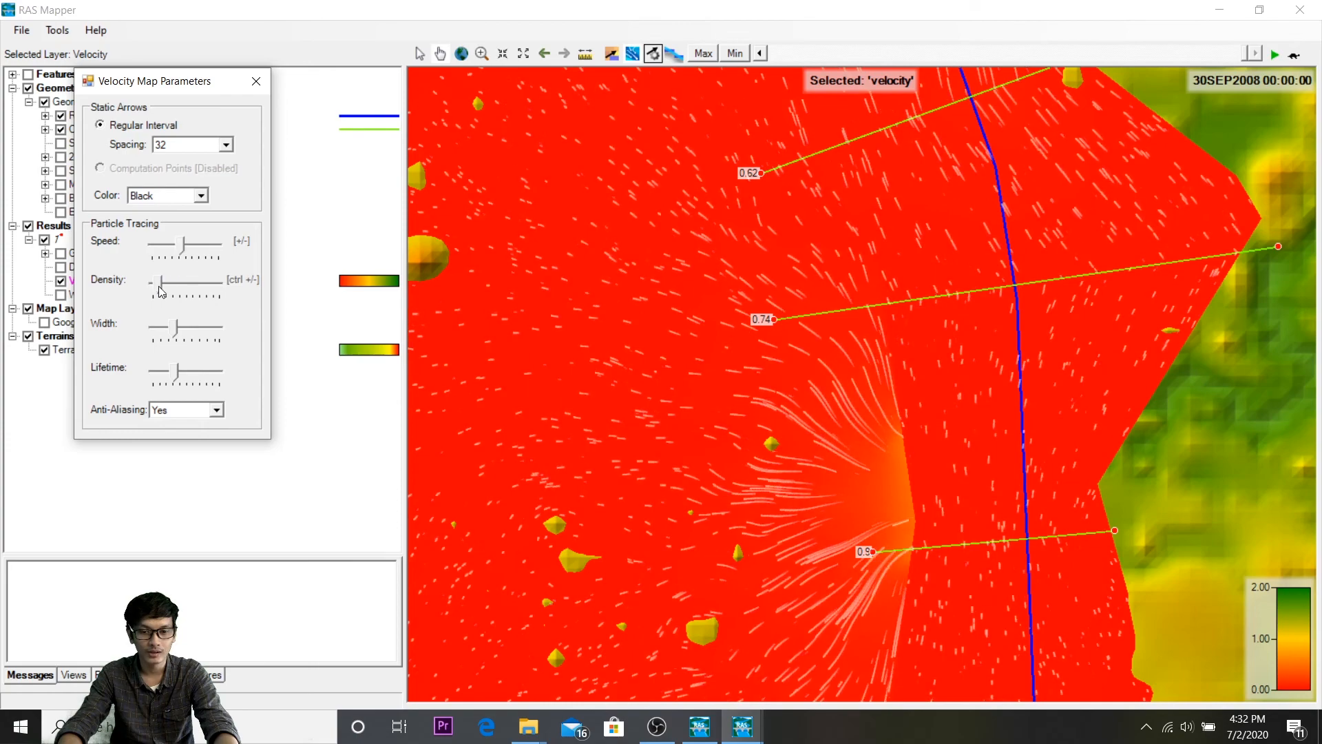
{"action": "mouse_move", "coordinate": [177, 290]}
{"action": "left_mouse_down"}
{"action": "mouse_move", "coordinate": [191, 288]}
{"action": "mouse_move", "coordinate": [176, 288]}
{"action": "left_mouse_up"}
{"action": "left_click", "coordinate": [256, 81]}
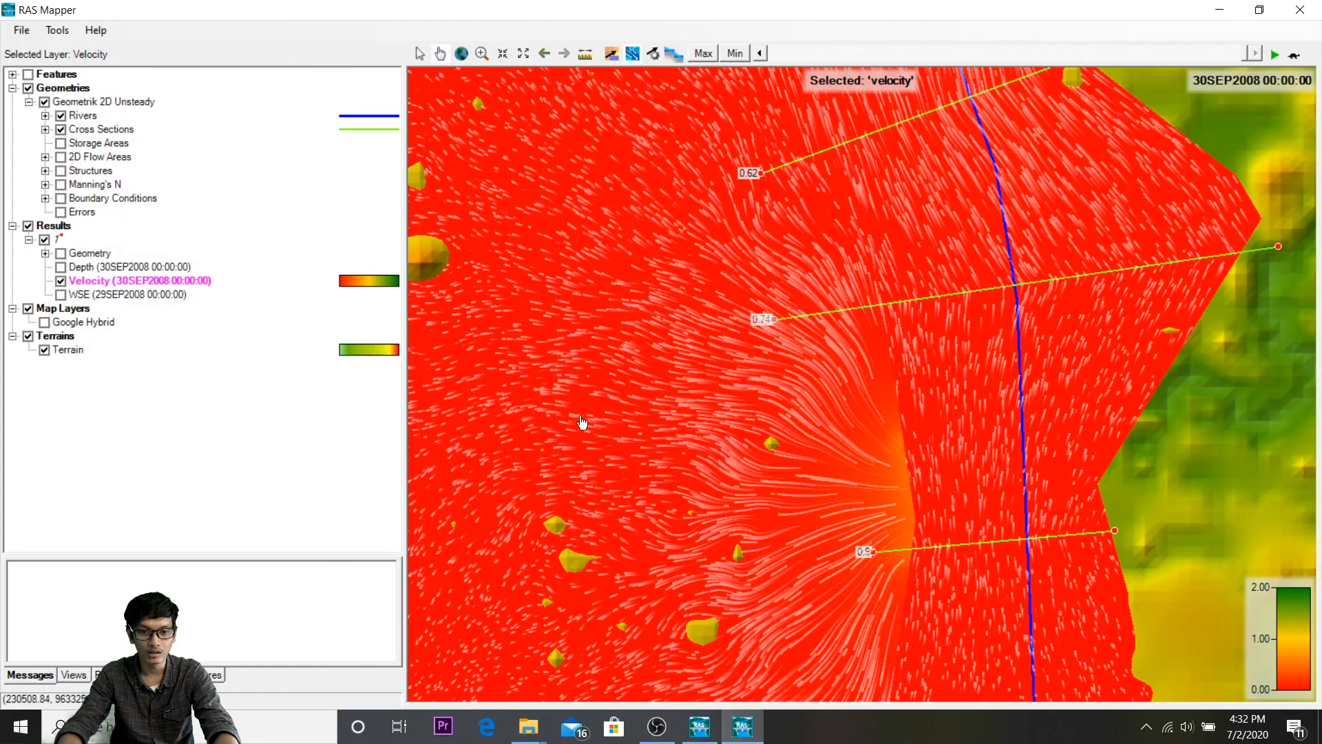
{"action": "left_click_drag", "start_coordinate": [602, 444], "coordinate": [684, 399]}
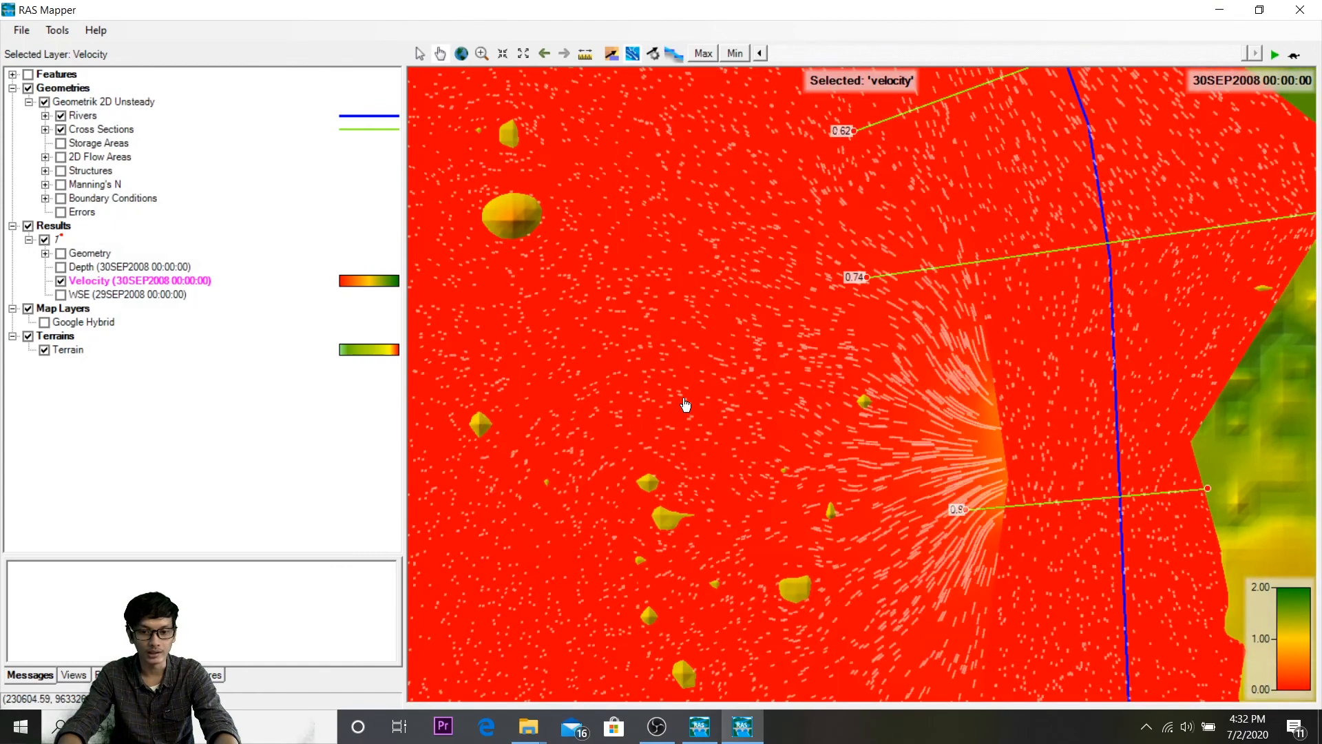
{"action": "left_click_drag", "start_coordinate": [866, 257], "coordinate": [862, 320]}
{"action": "left_click_drag", "start_coordinate": [744, 209], "coordinate": [851, 476]}
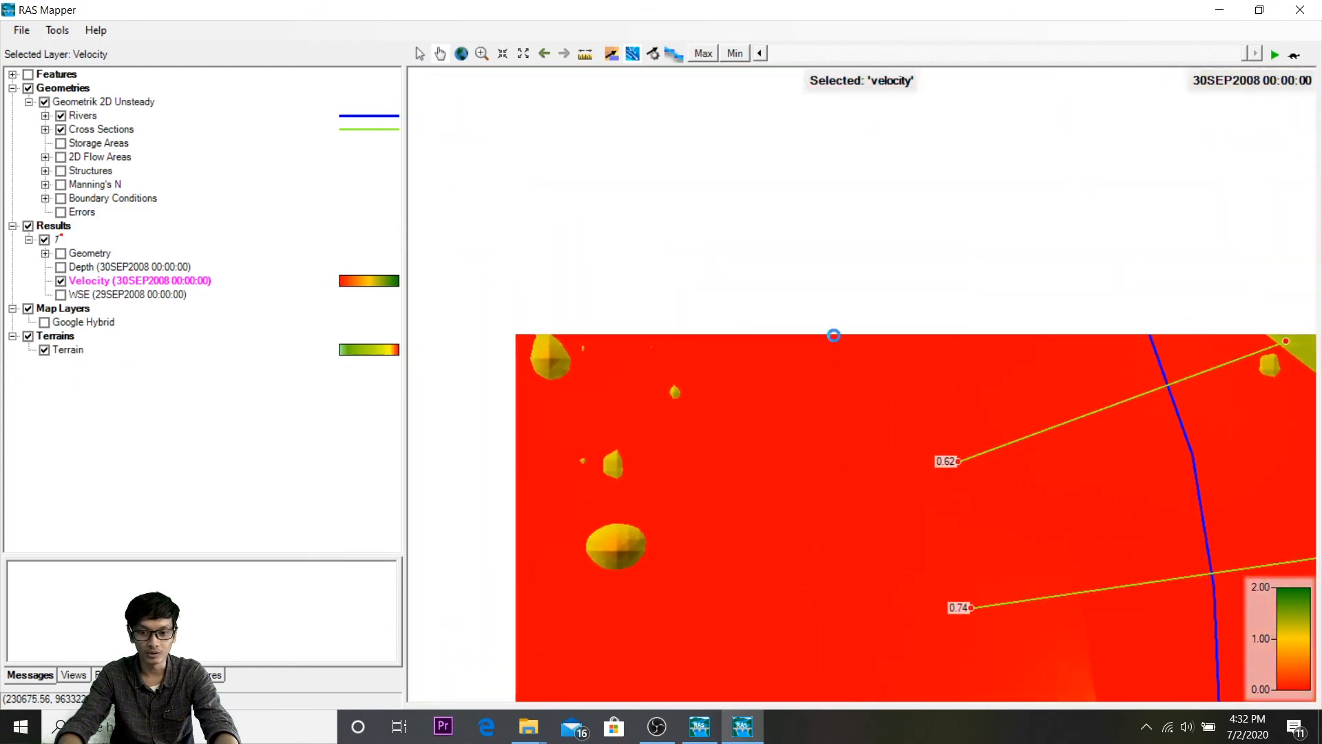
{"action": "left_click_drag", "start_coordinate": [756, 219], "coordinate": [867, 334]}
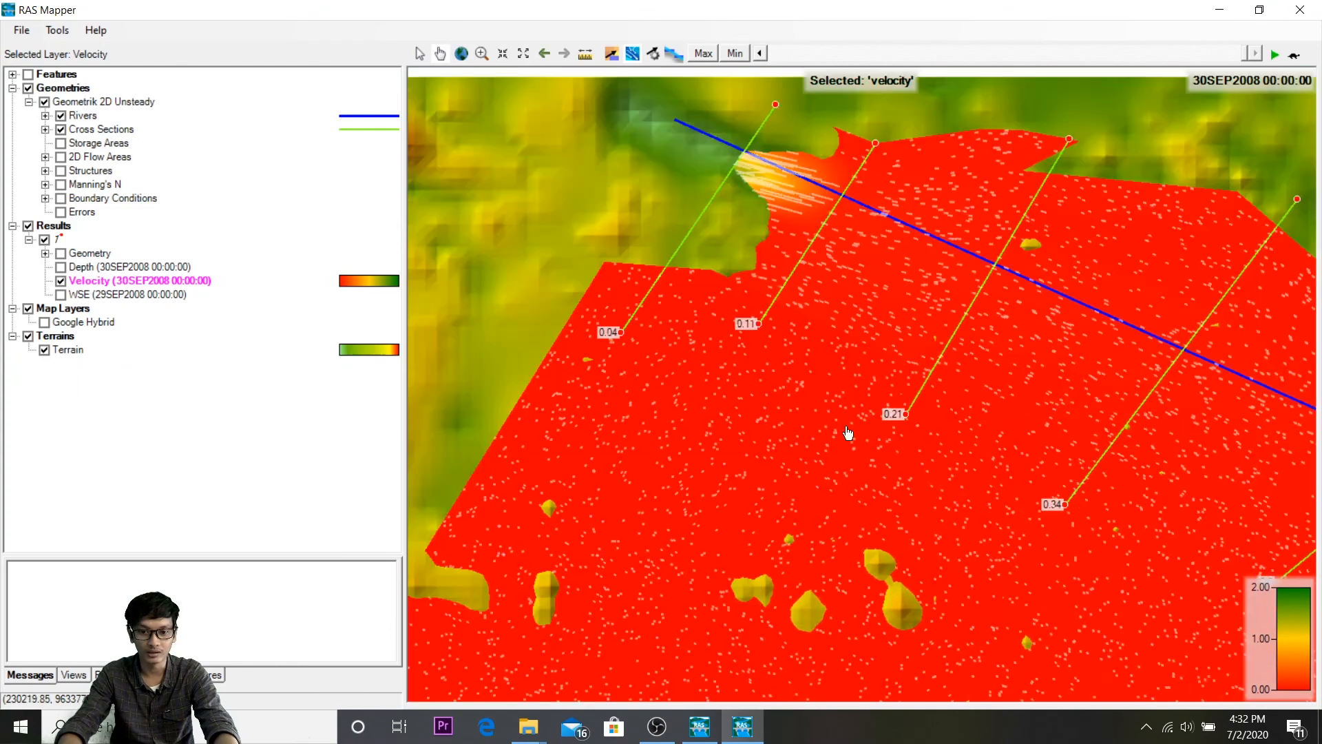
{"action": "left_click_drag", "start_coordinate": [933, 520], "coordinate": [879, 410]}
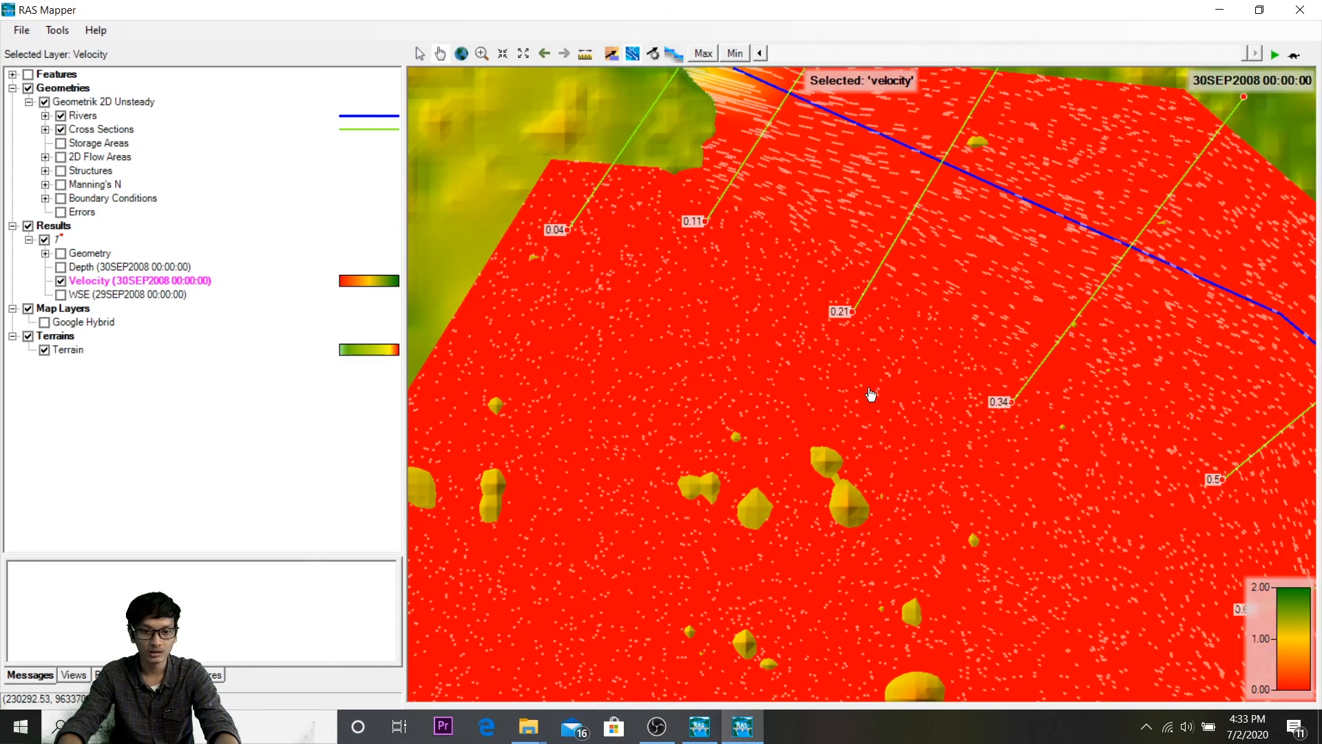
Step: Close and reopen RAS Mapper, and switch the displayed result from the Velocity layer to the Depth layer
{"action": "left_click", "coordinate": [1300, 10]}
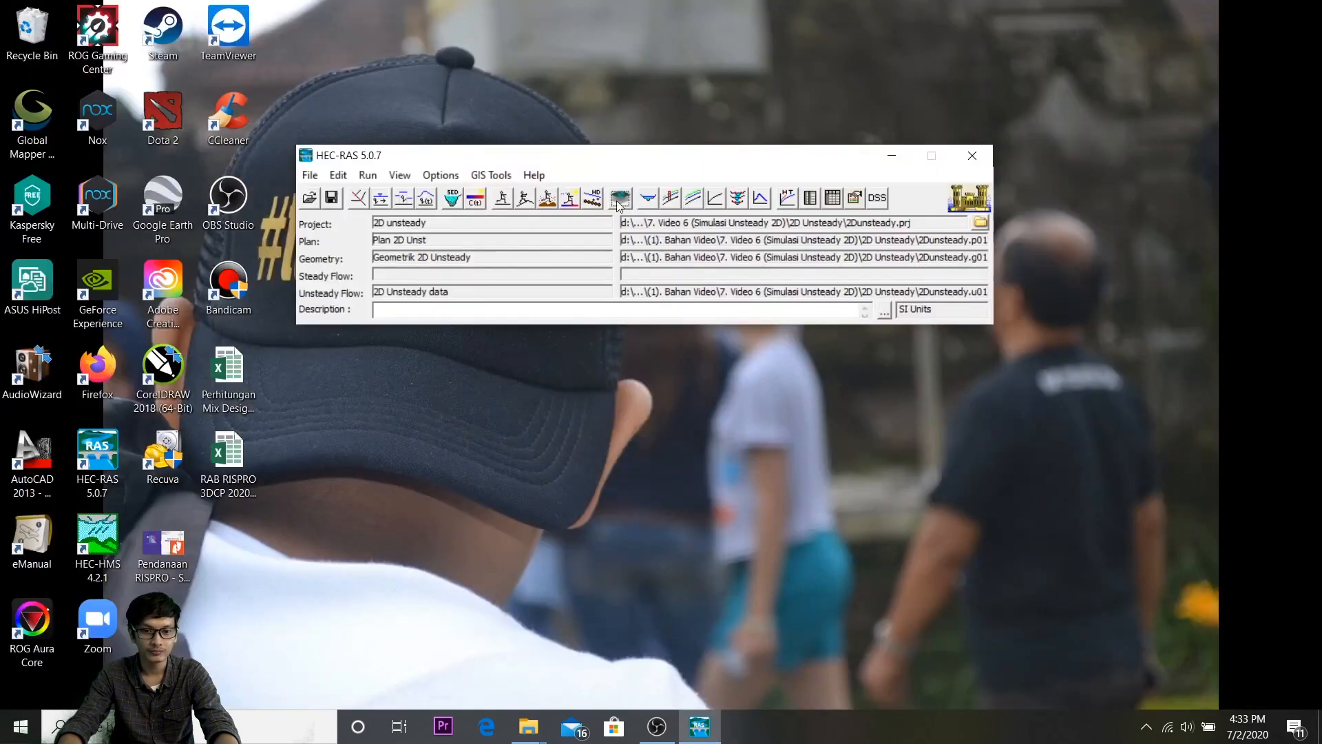
{"action": "left_click", "coordinate": [620, 198]}
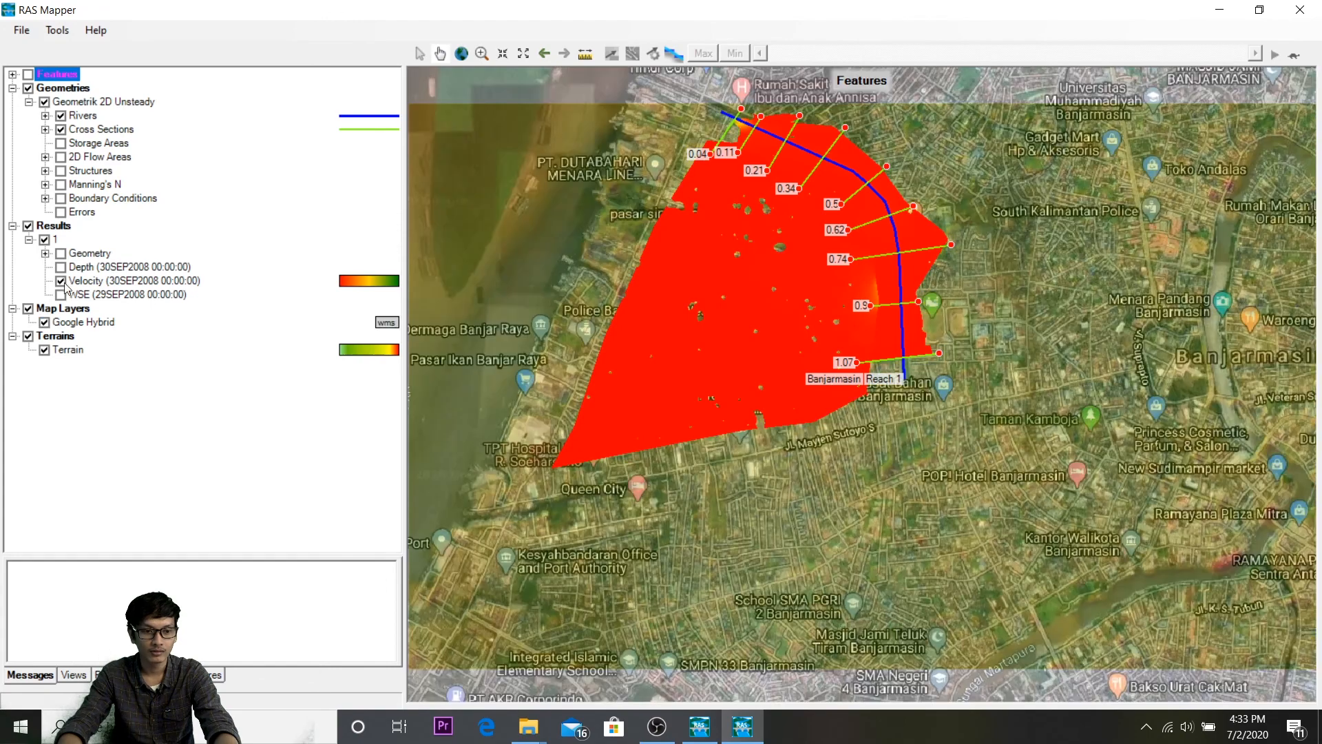
{"action": "left_click", "coordinate": [61, 281]}
{"action": "left_click", "coordinate": [61, 267]}
Step: Set the Depth layer's surface fill to a maximum of 1 with 3 values, apply it, and enlarge the flooded area
{"action": "right_click", "coordinate": [74, 267]}
{"action": "left_click", "coordinate": [93, 276]}
{"action": "left_click", "coordinate": [462, 360]}
{"action": "left_click_drag", "start_coordinate": [549, 271], "coordinate": [520, 270]}
{"action": "type", "text": "1"}
{"action": "left_click_drag", "start_coordinate": [667, 290], "coordinate": [652, 291]}
{"action": "type", "text": "3"}
{"action": "left_click", "coordinate": [802, 287]}
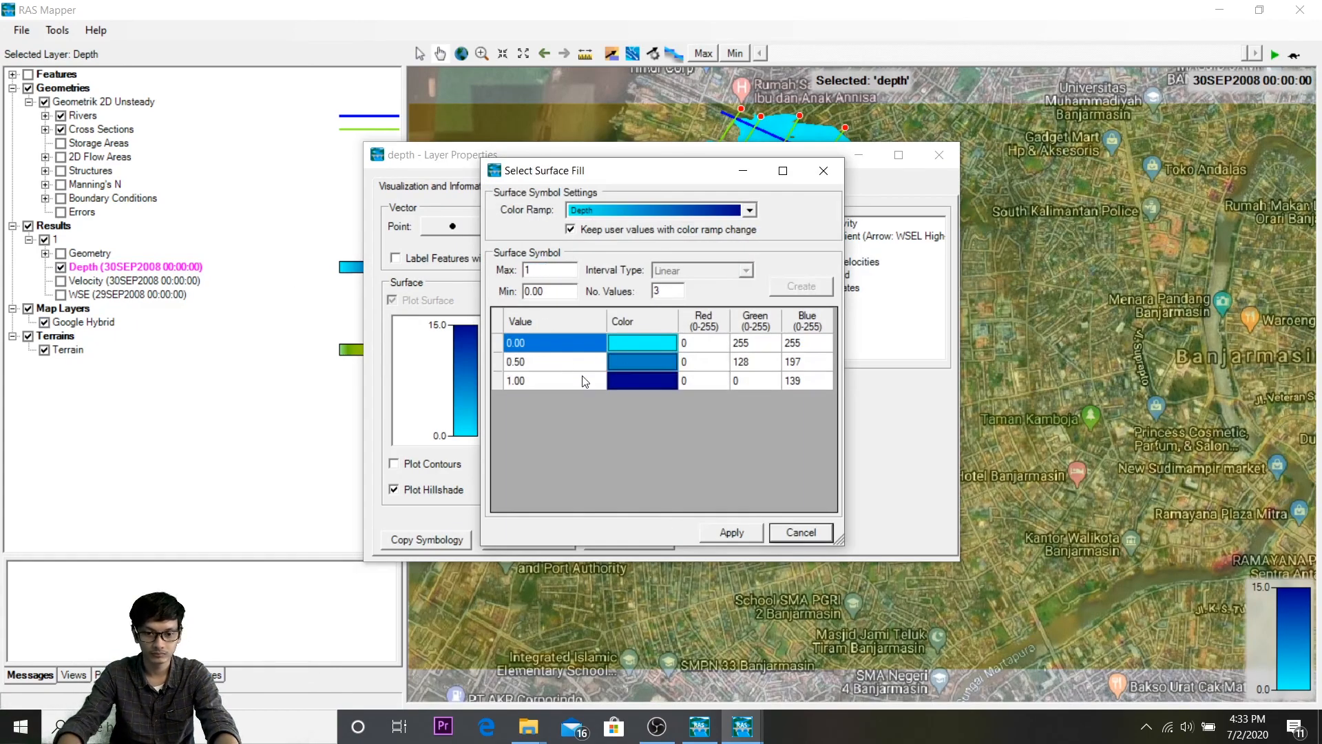
{"action": "left_click", "coordinate": [732, 532]}
{"action": "left_click", "coordinate": [938, 155]}
{"action": "left_click", "coordinate": [482, 53]}
{"action": "left_click_drag", "start_coordinate": [524, 98], "coordinate": [973, 481]}
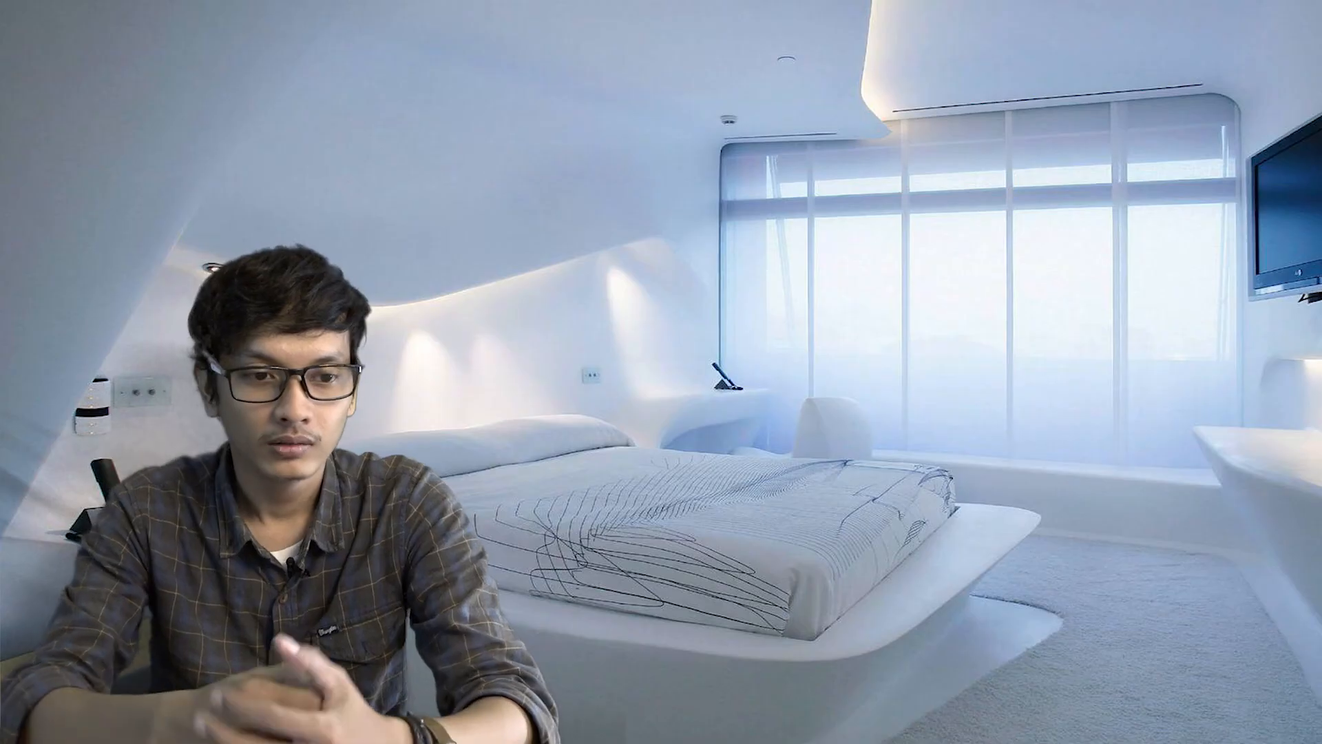